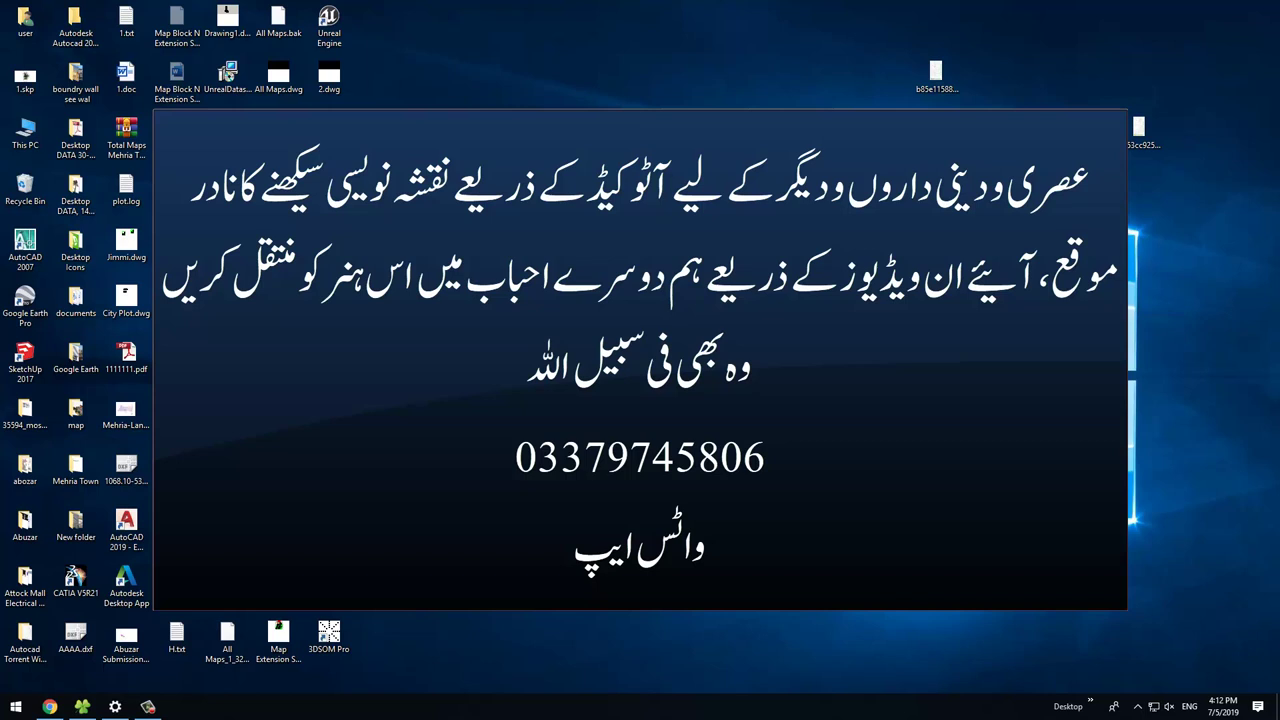
Step: Launch AutoCAD 2007, close Drawing1 and create a new blank Drawing2
double_click(38, 250)
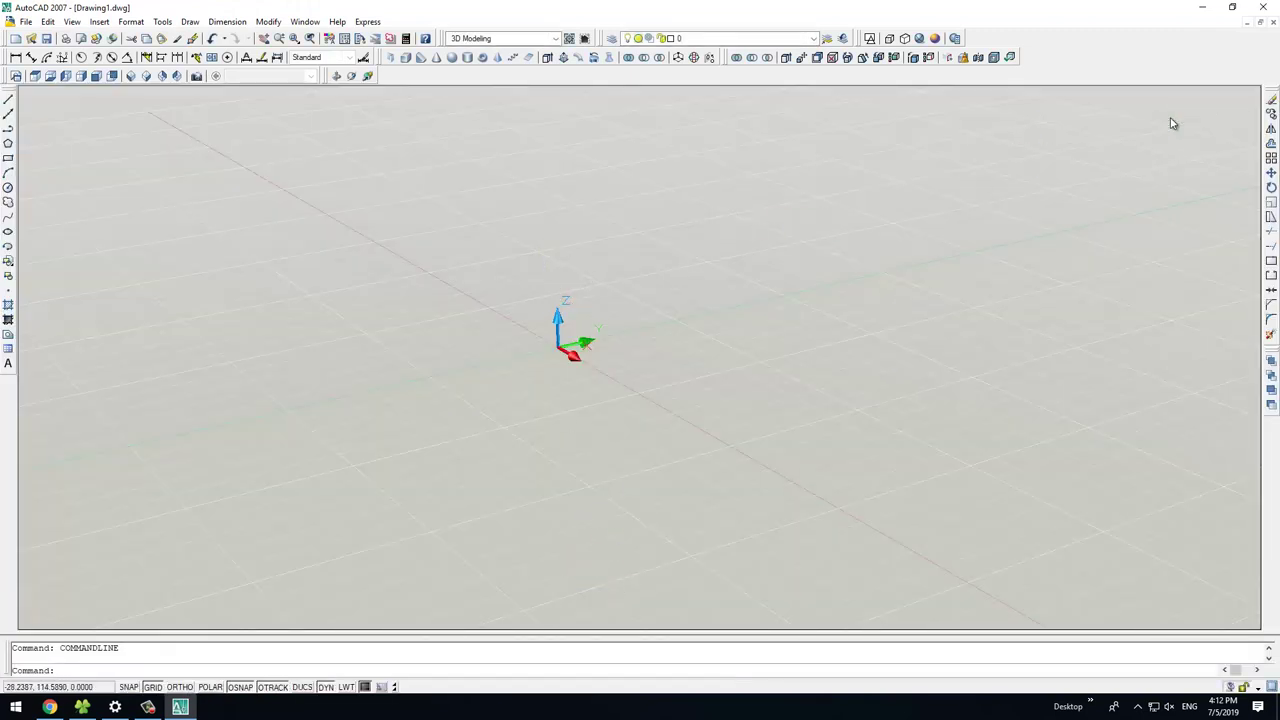
left_click(1272, 22)
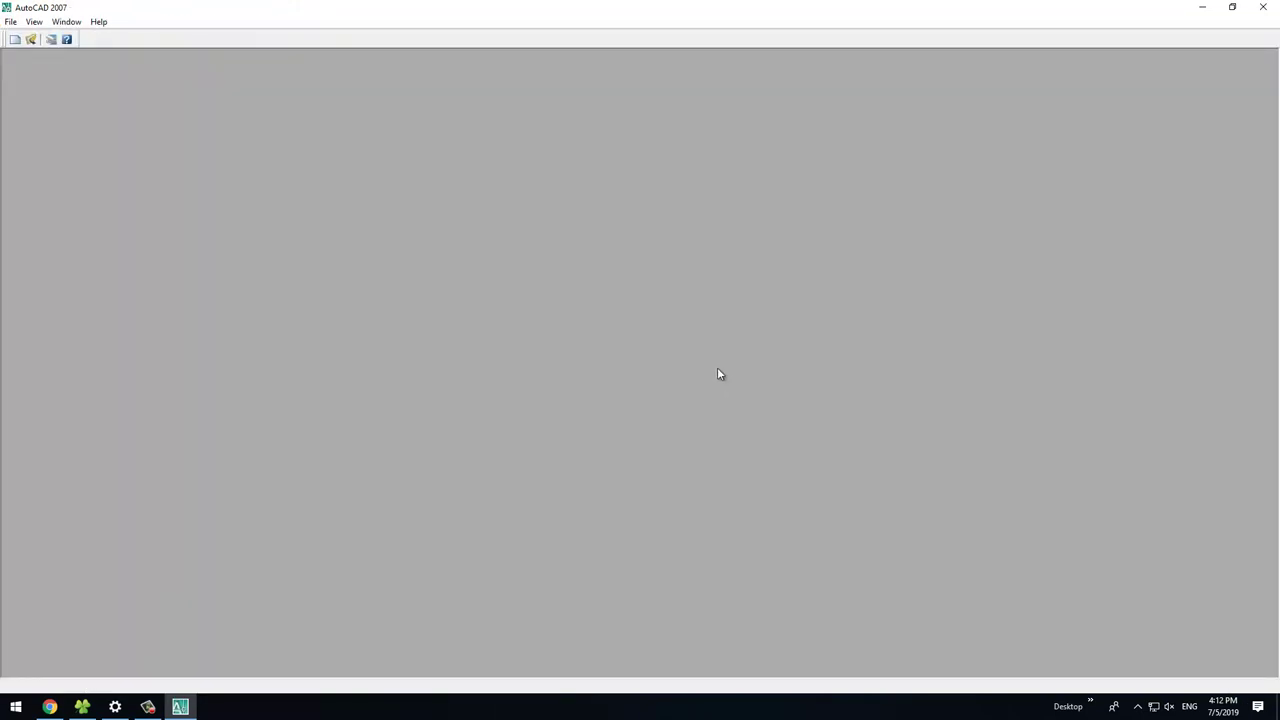
left_click(11, 22)
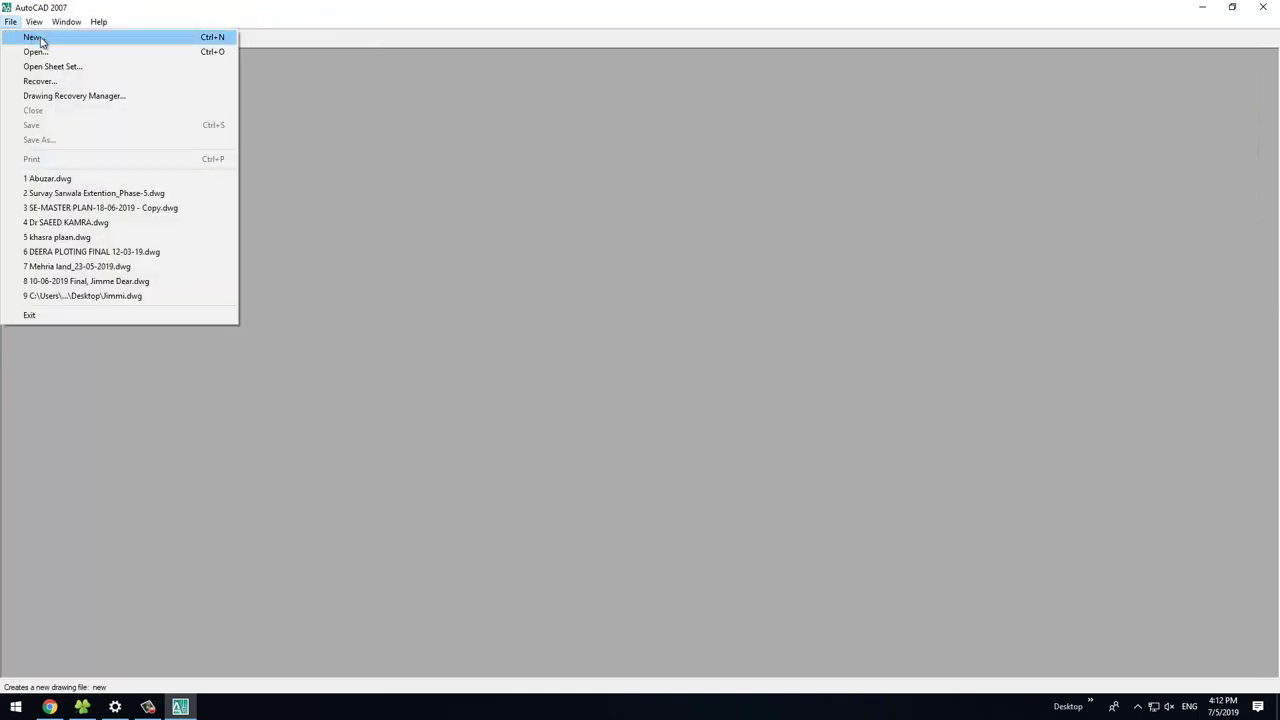
key("ctrl+n")
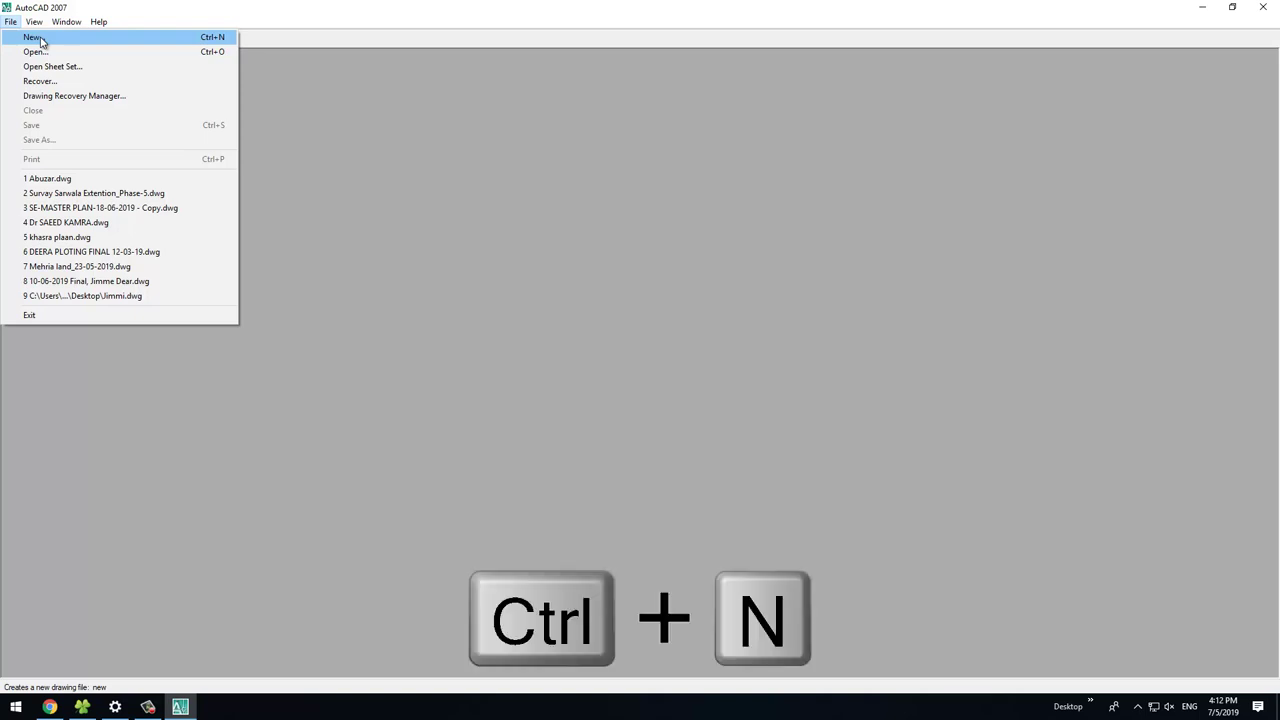
left_click(147, 105)
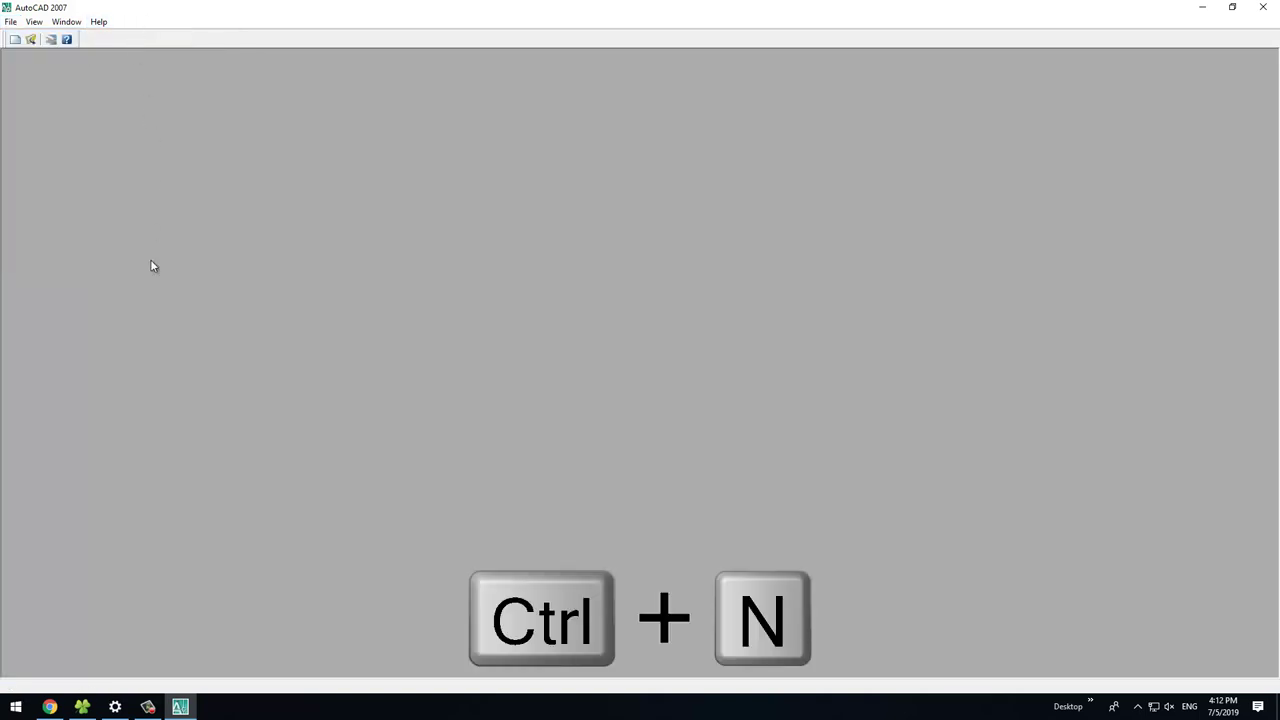
left_click(14, 40)
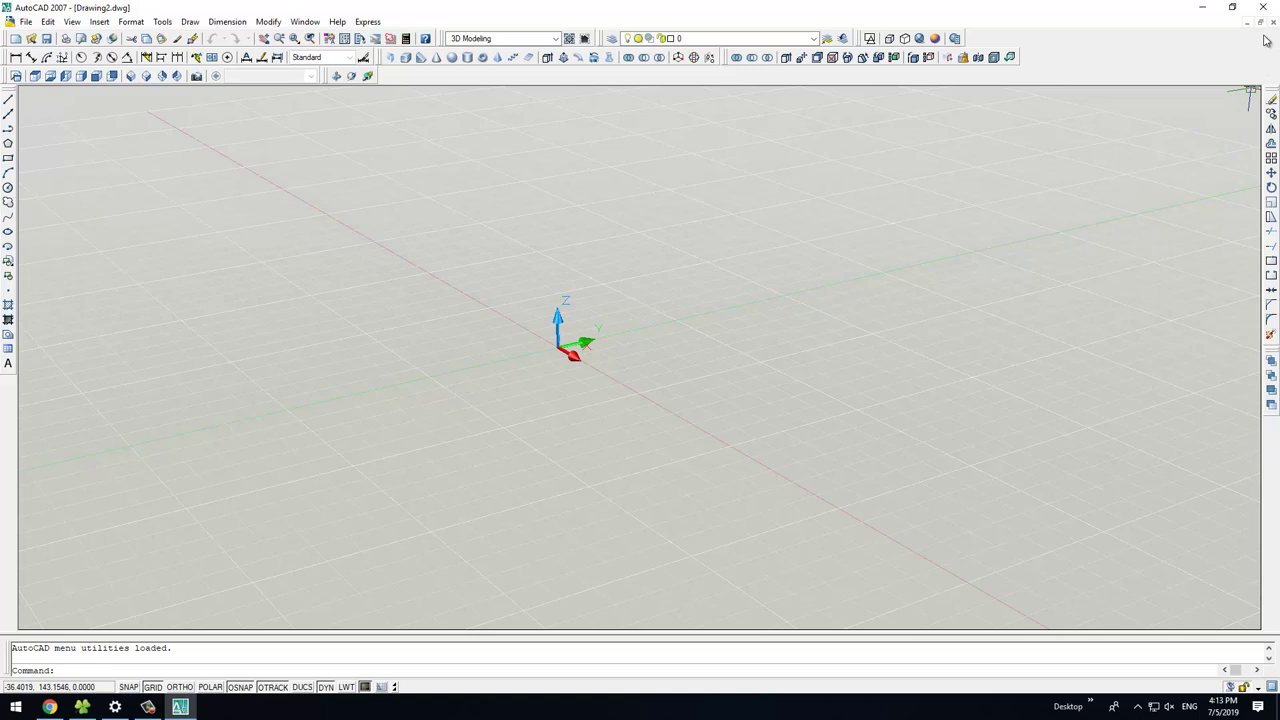
Step: Switch to 2D Wireframe and Top view, then zoom and pan to recentre the origin
left_click(866, 44)
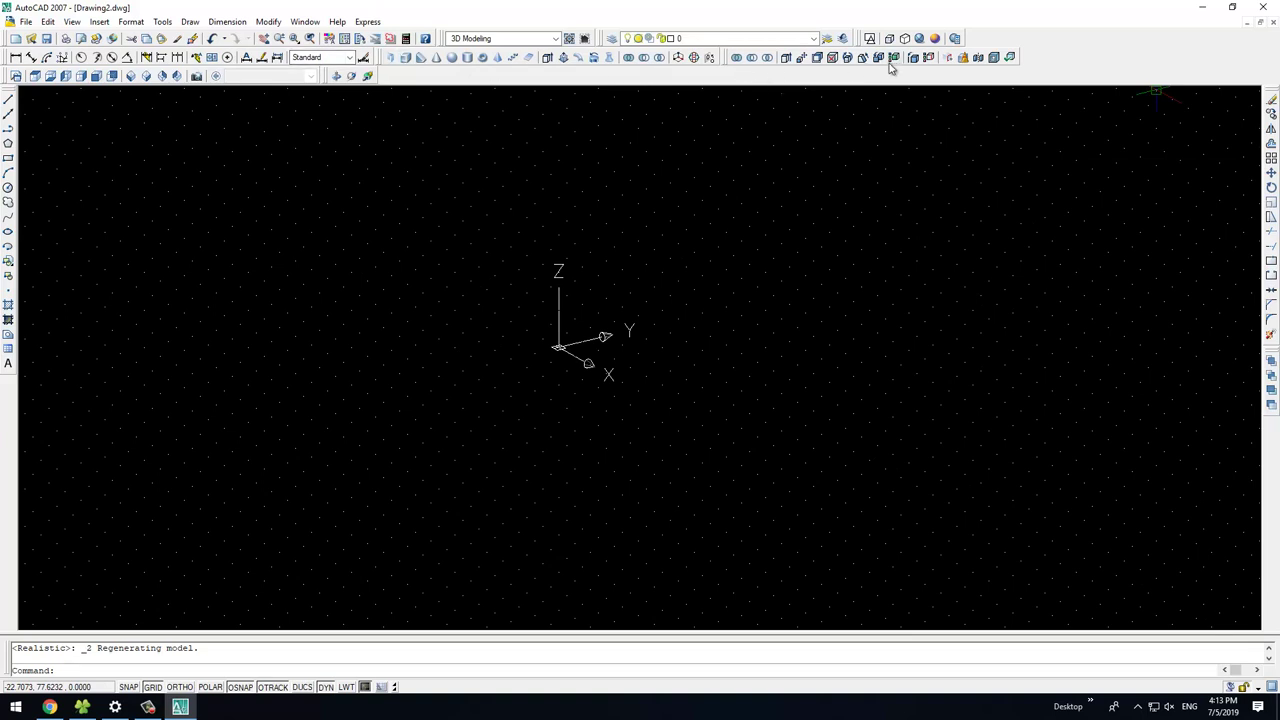
left_click(34, 77)
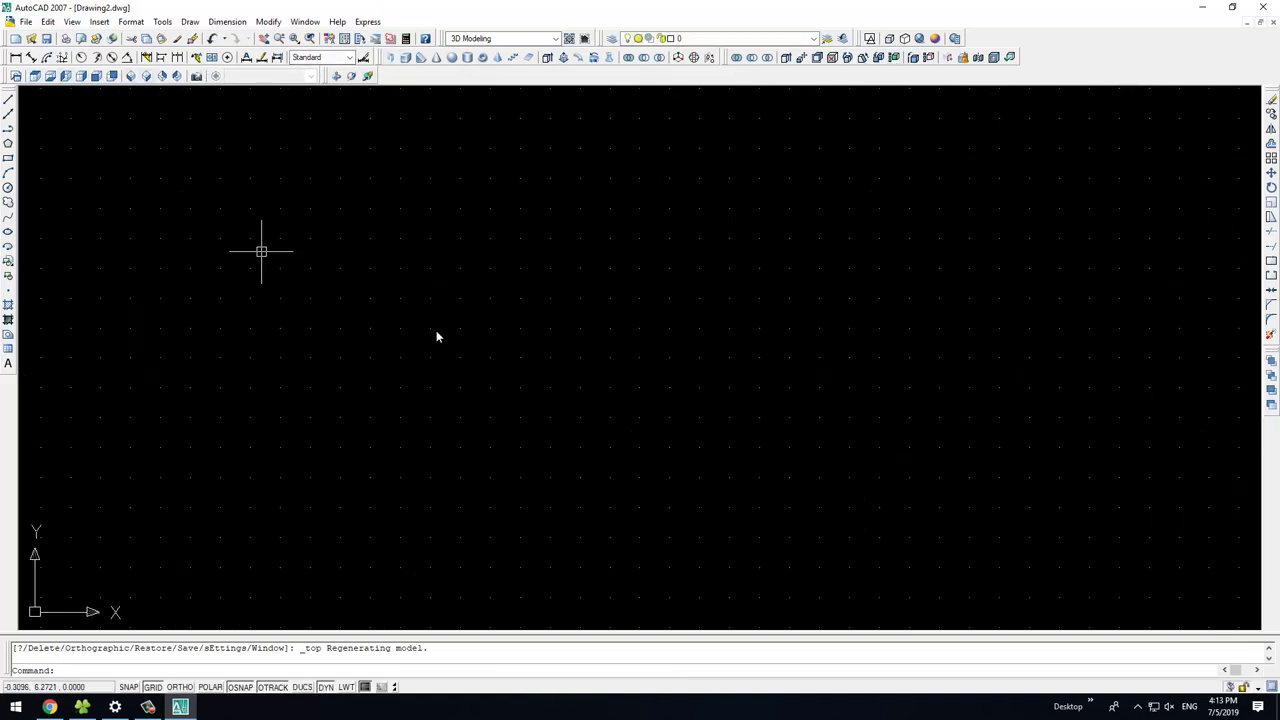
scroll(437, 337, "down", 3)
scroll(597, 357, "down", 2)
scroll(540, 415, "up", 5)
scroll(510, 420, "down", 3)
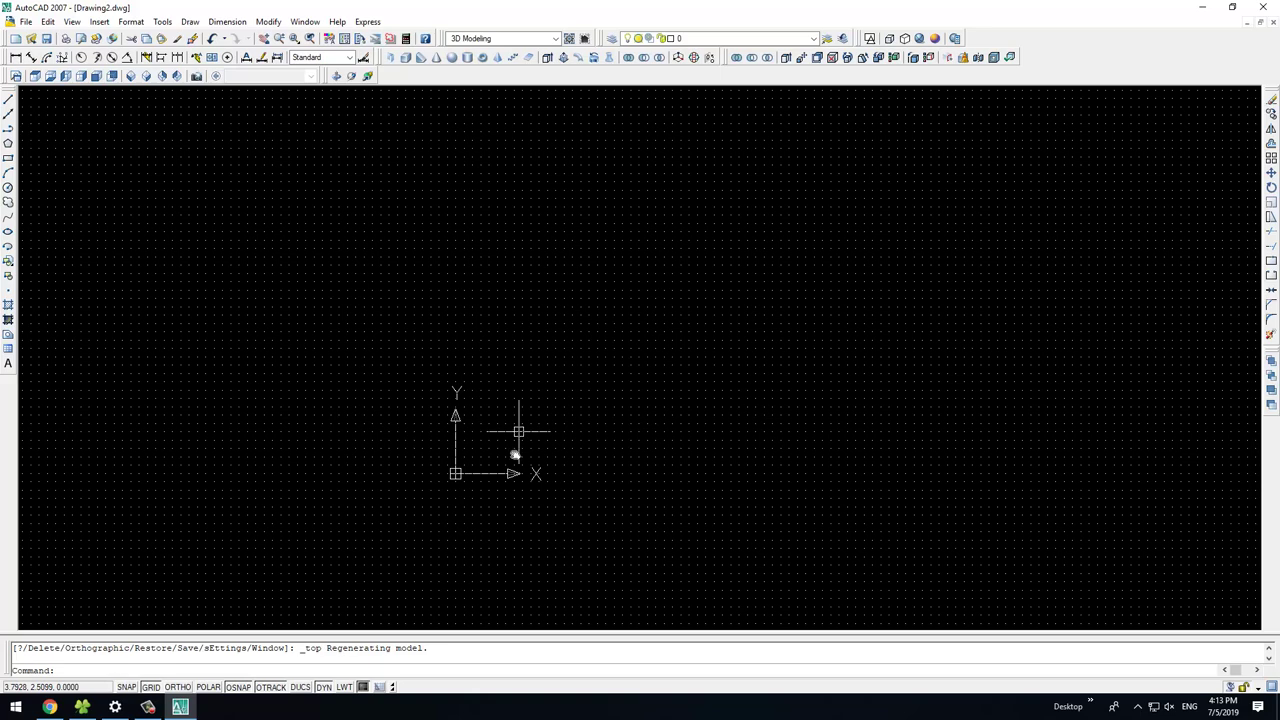
middle_click_drag(514, 477, 460, 423)
Step: Set drawing length units to Engineering via UN, then bring up dimension styles with D
type("un")
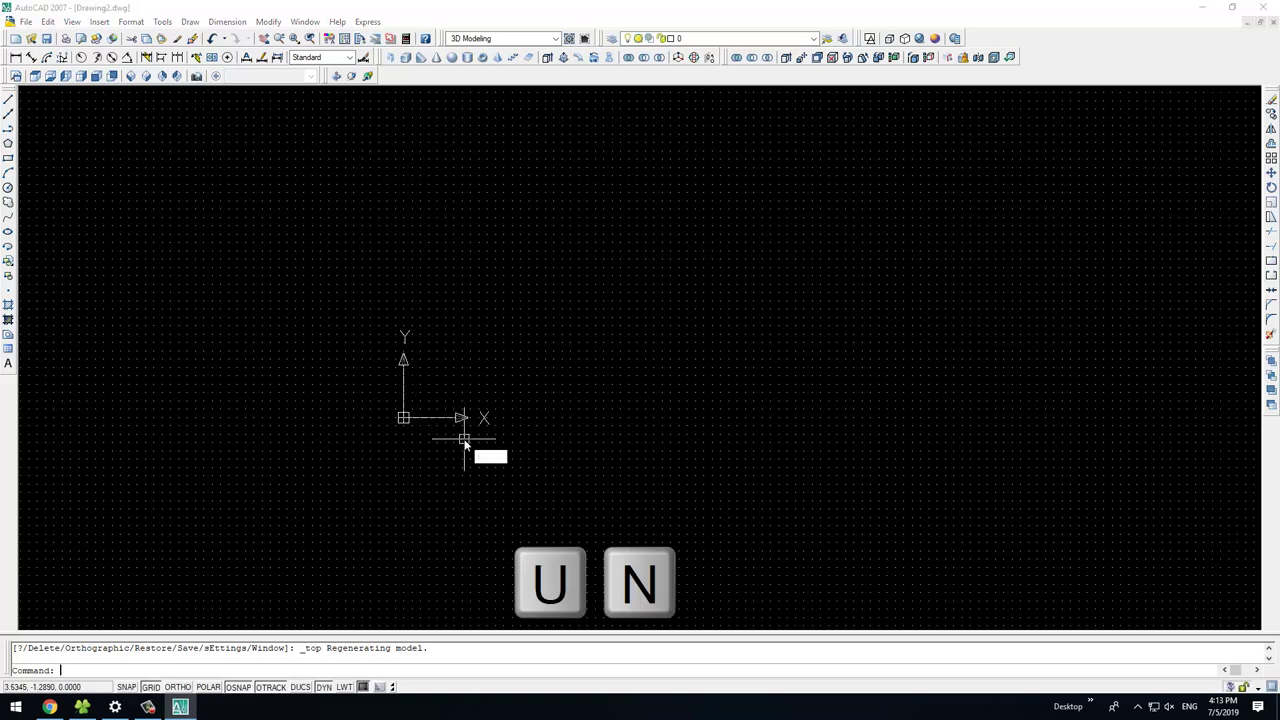
key("Return")
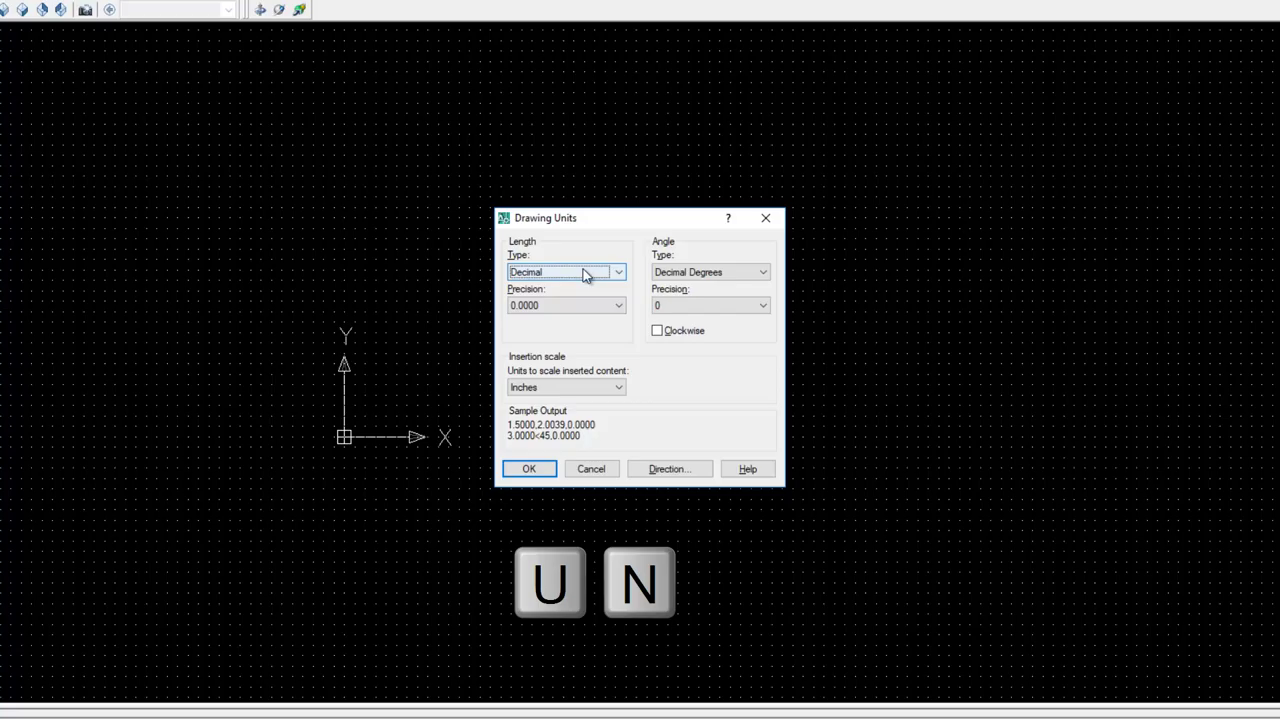
left_click(600, 286)
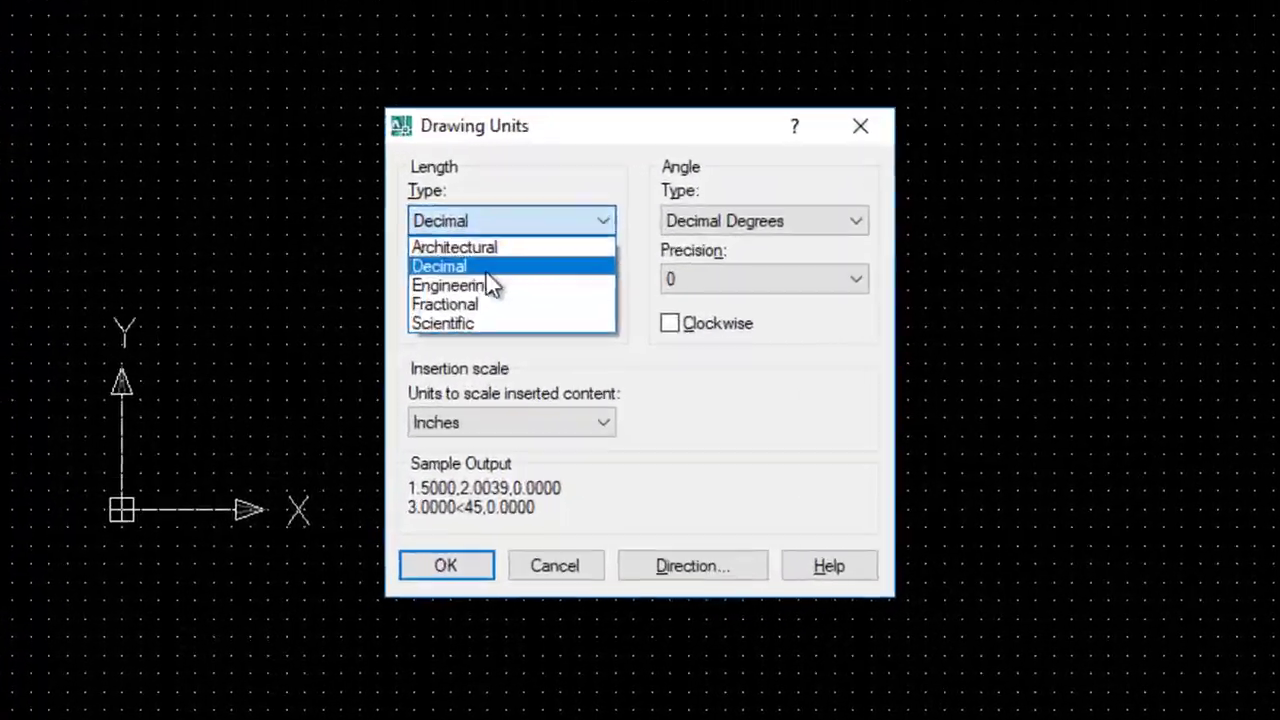
left_click(490, 286)
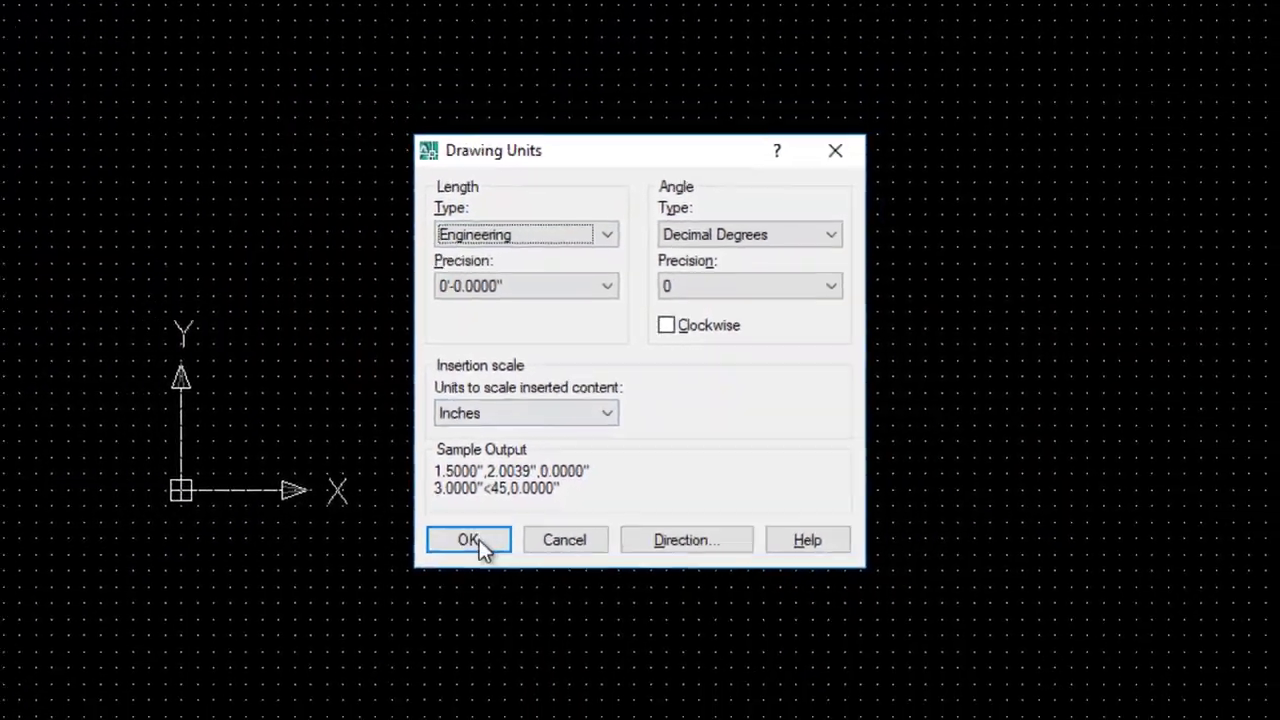
left_click(479, 539)
type("d")
key("Return")
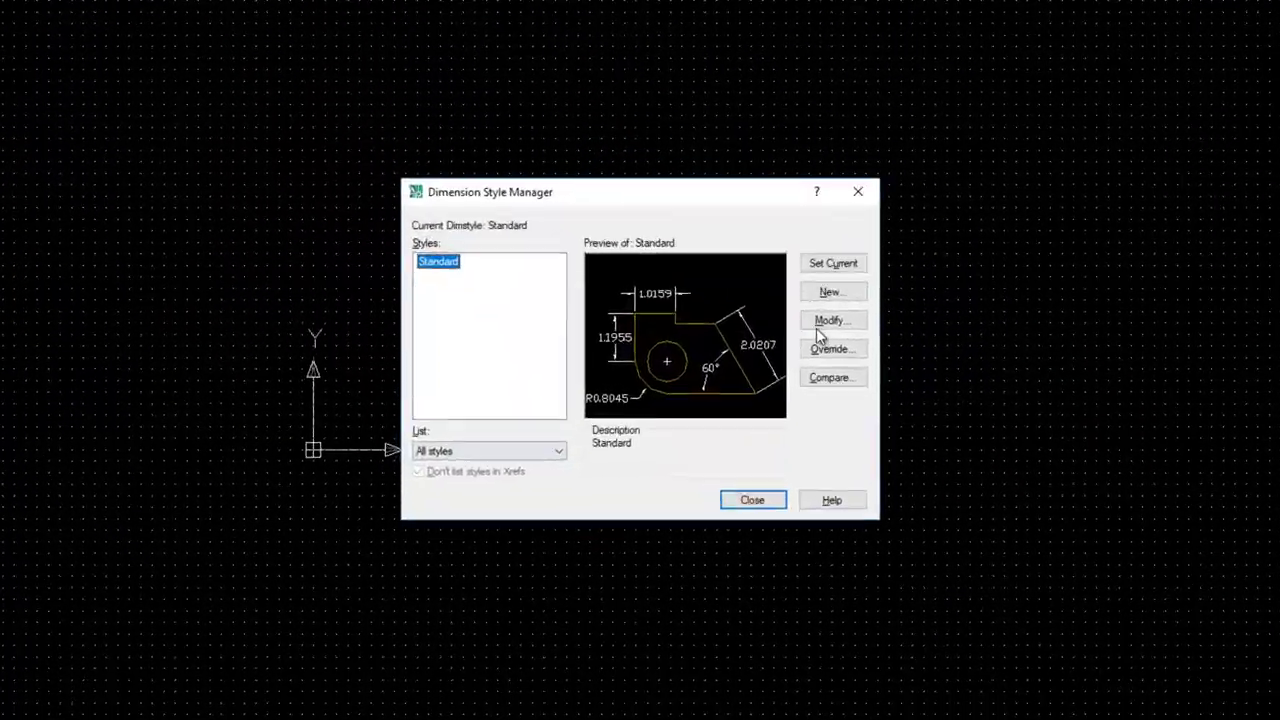
Step: Give the Standard dimension style Architectural primary units with 0'-0 1/8" precision
left_click(829, 321)
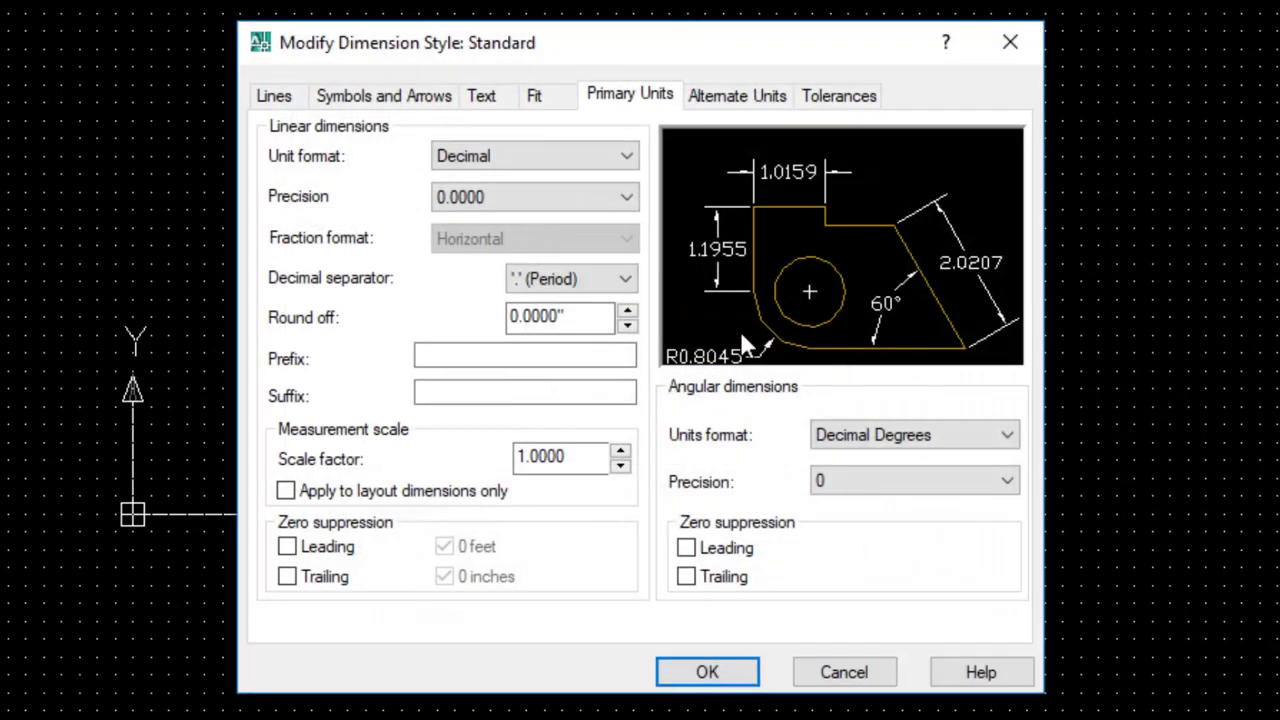
left_click(585, 160)
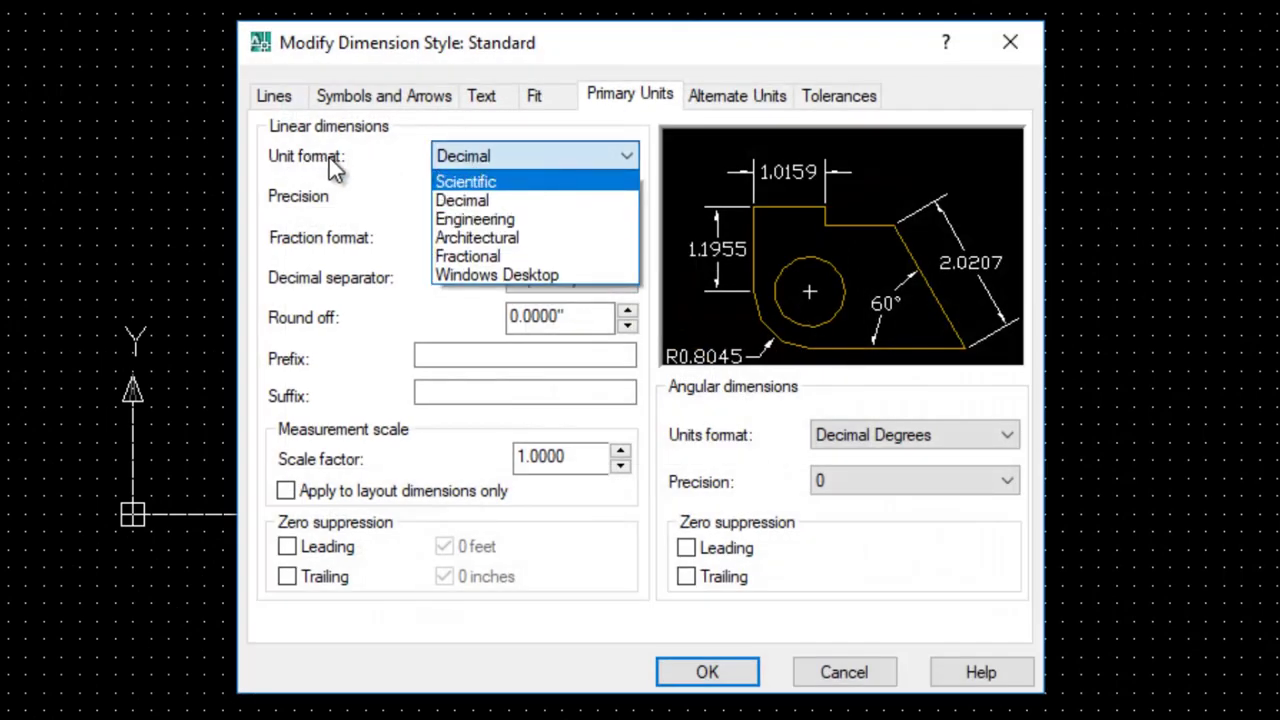
left_click(480, 236)
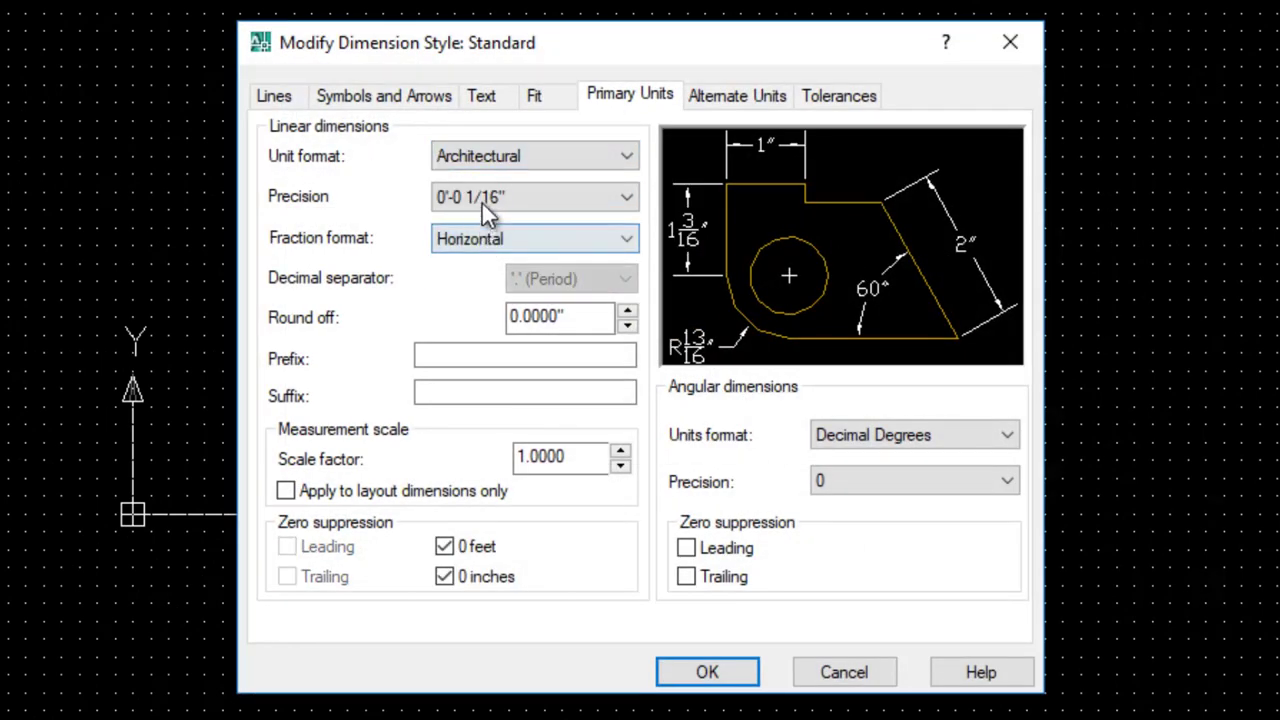
left_click(483, 201)
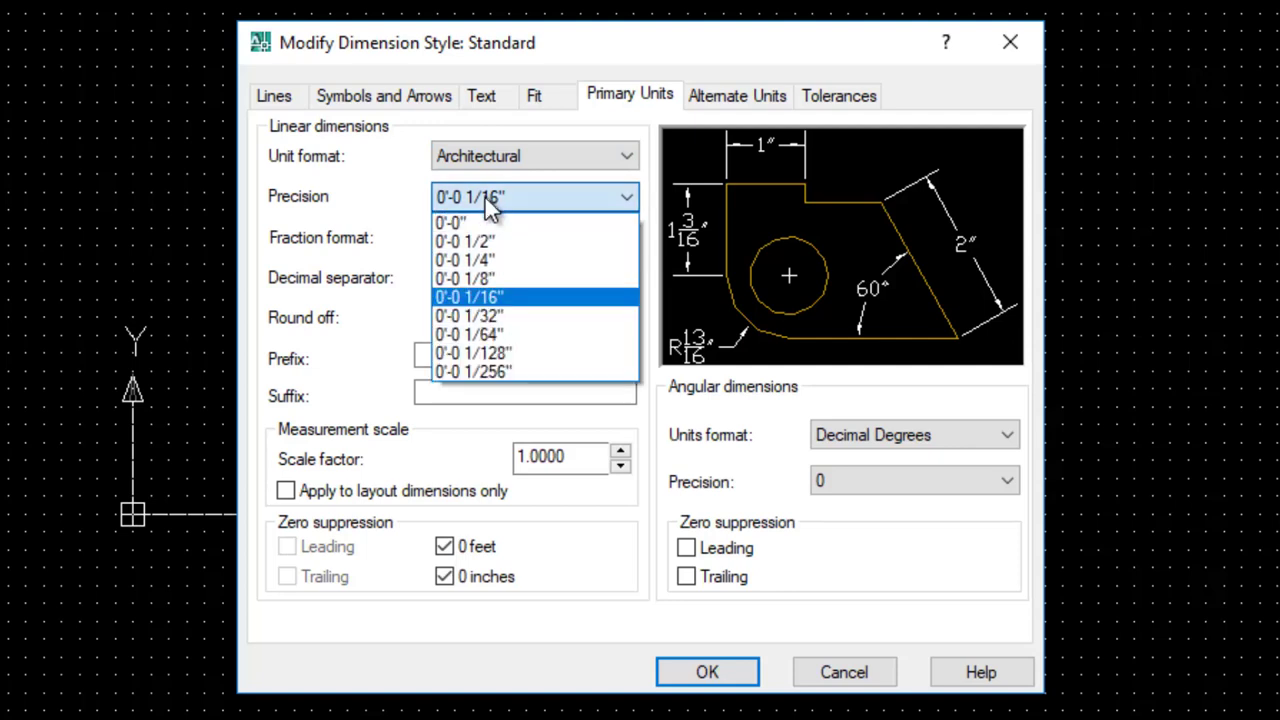
left_click(493, 280)
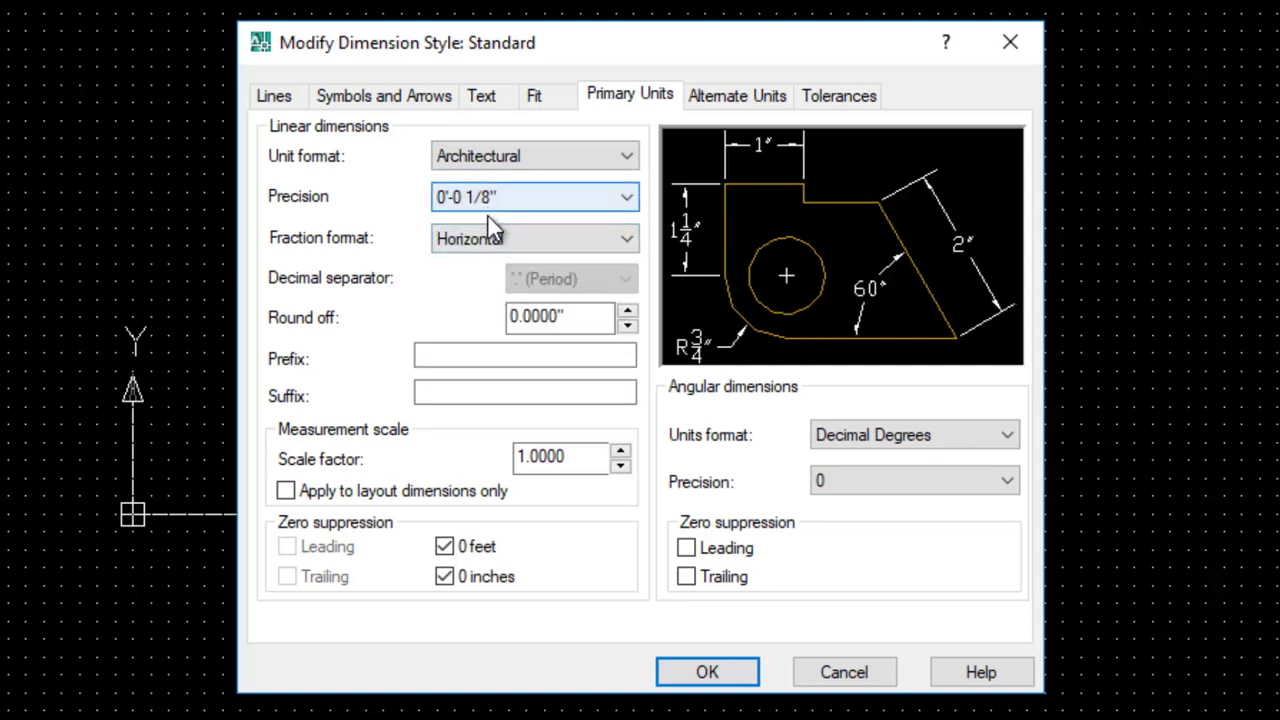
left_click(448, 92)
Step: Apply the Verdana font with a 0'-7.0000" height to the Standard text style
left_click(488, 98)
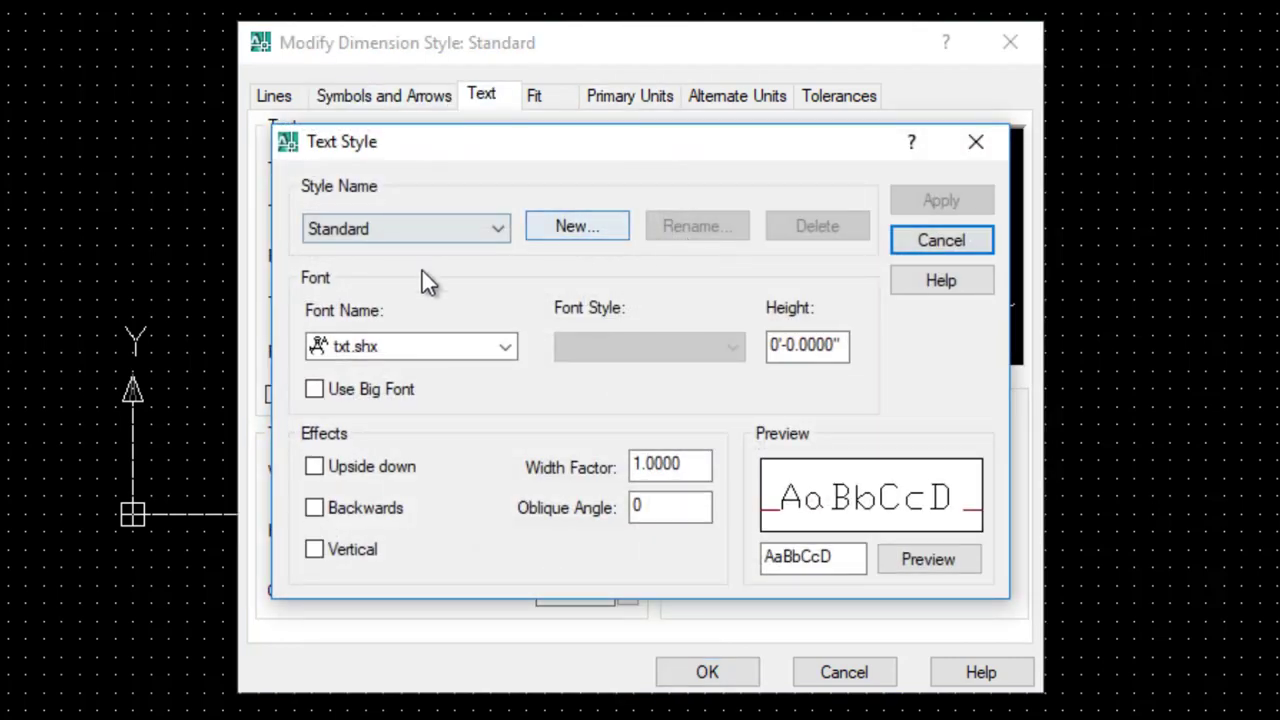
left_click(396, 346)
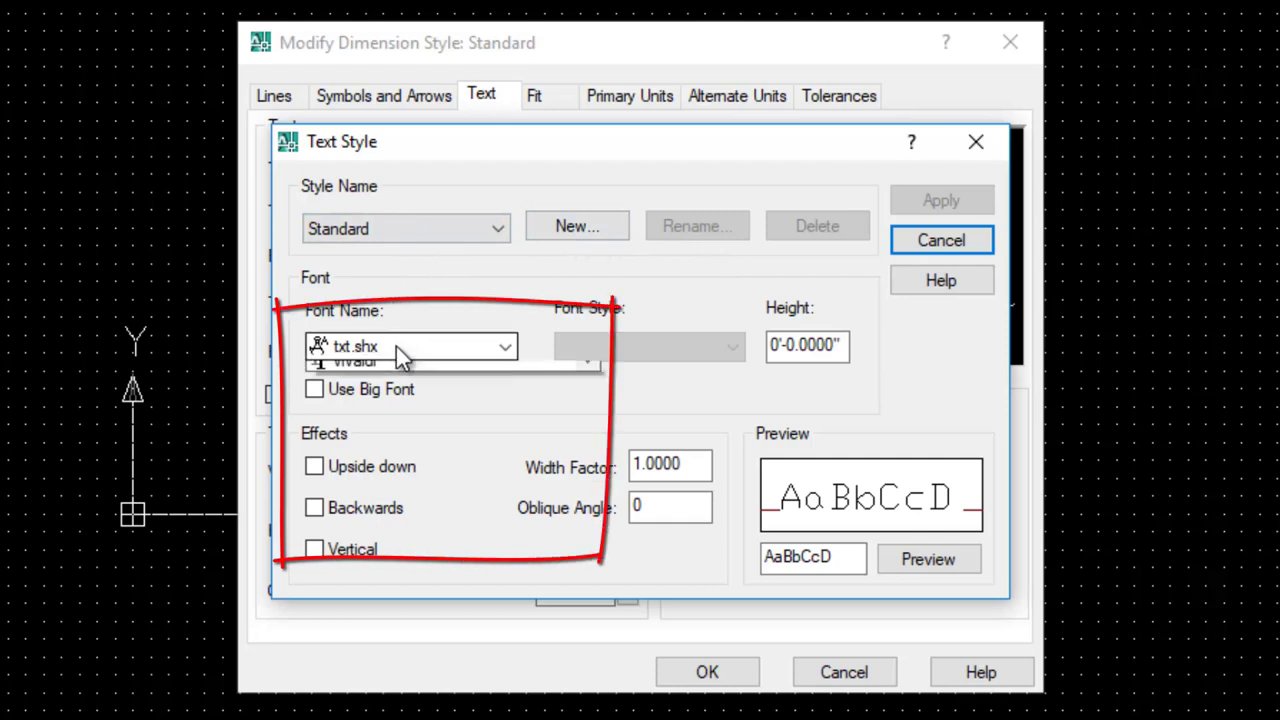
left_click(376, 368)
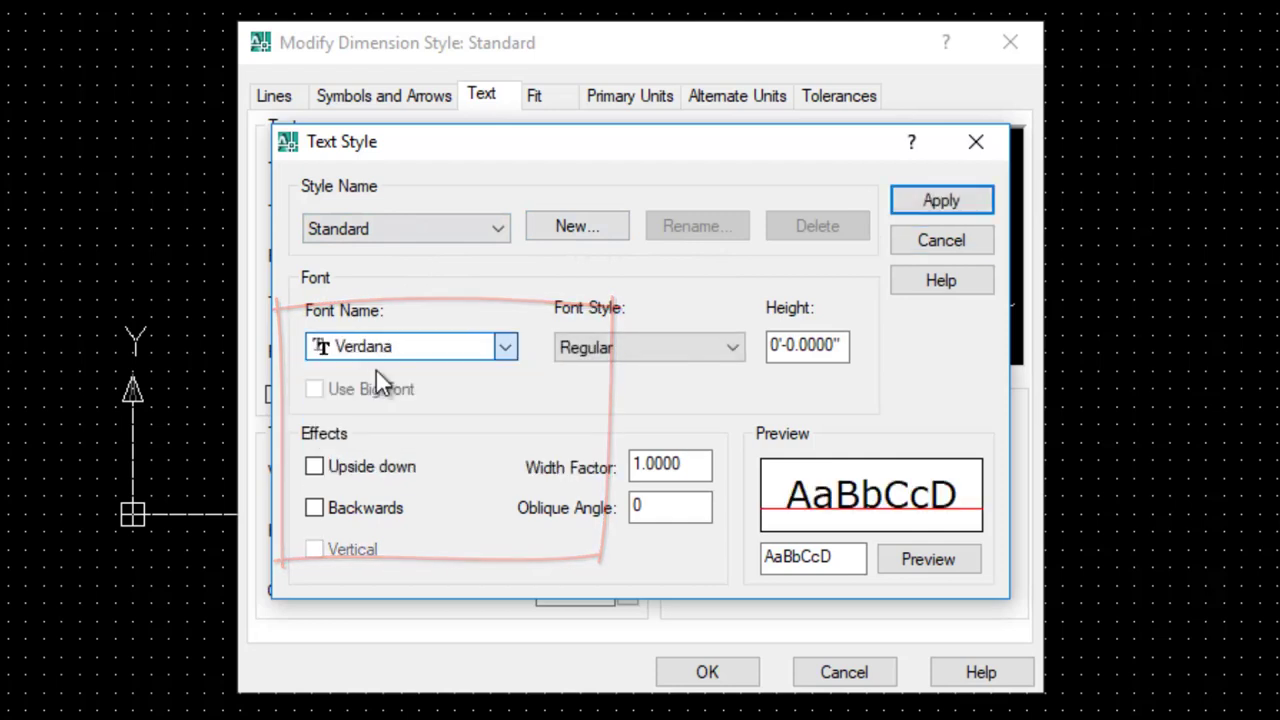
key("Tab")
key("Tab")
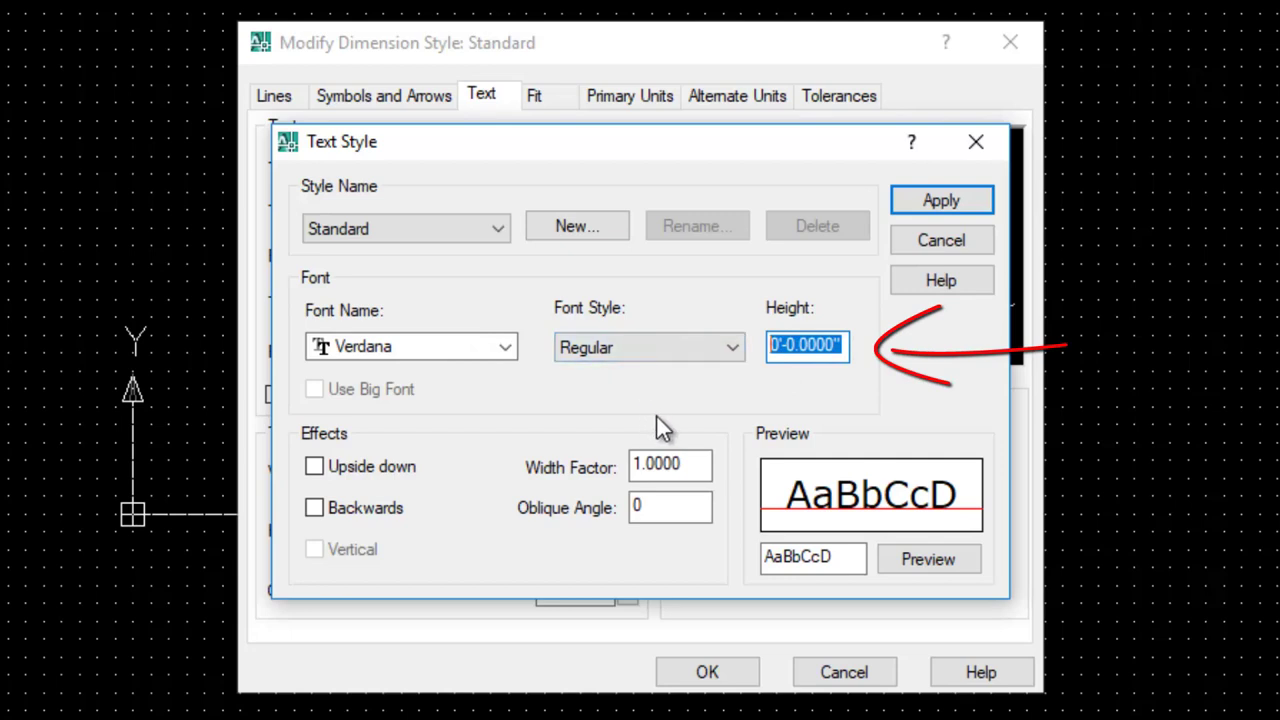
type("7\"")
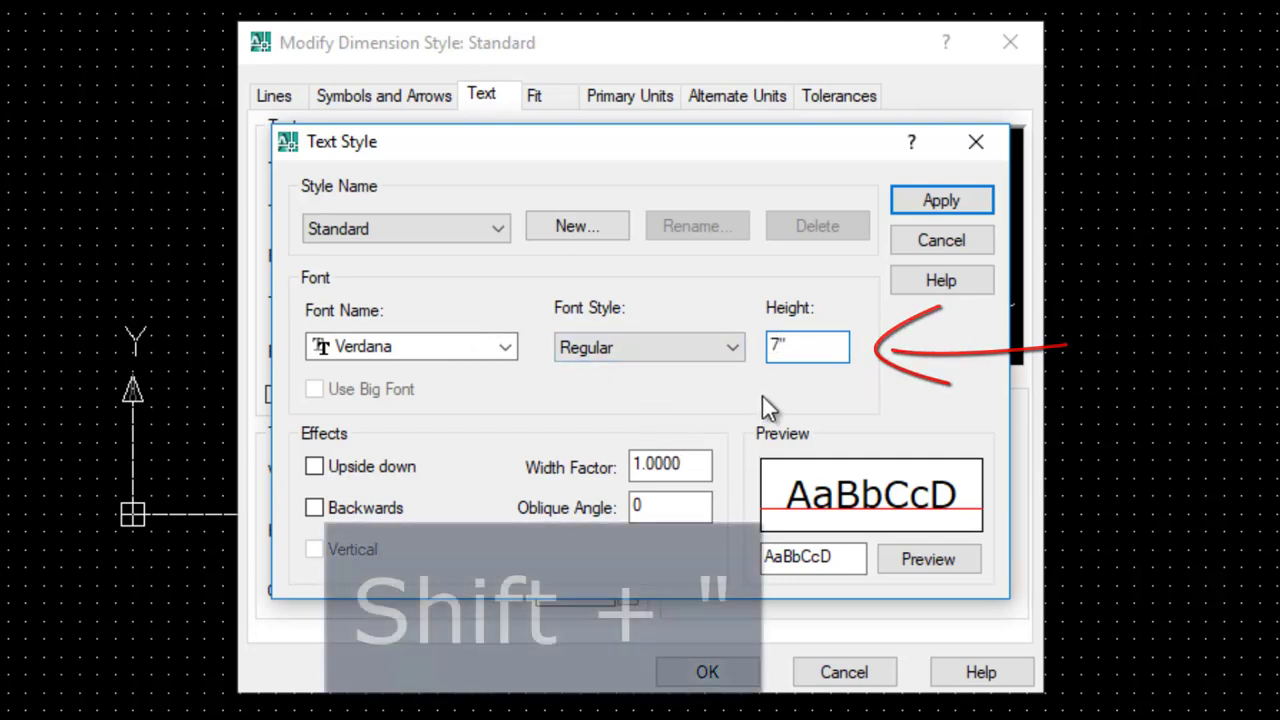
key("BackSpace")
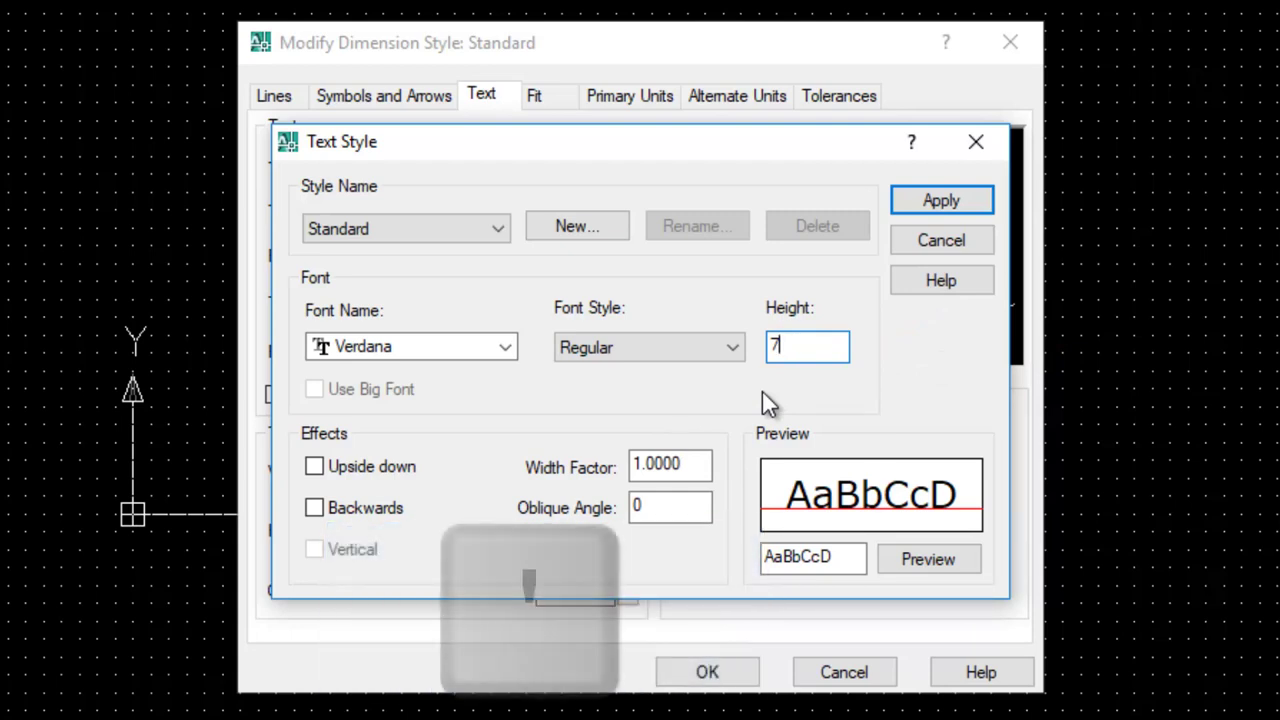
type("'")
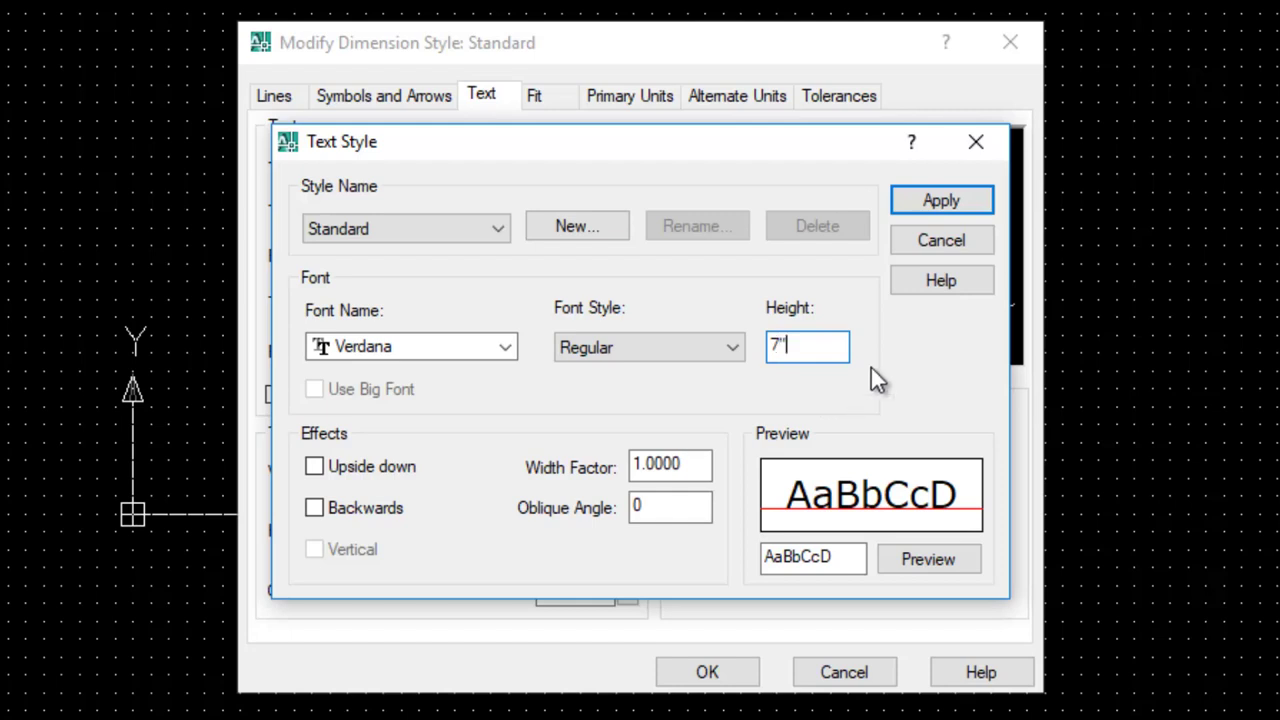
key("Return")
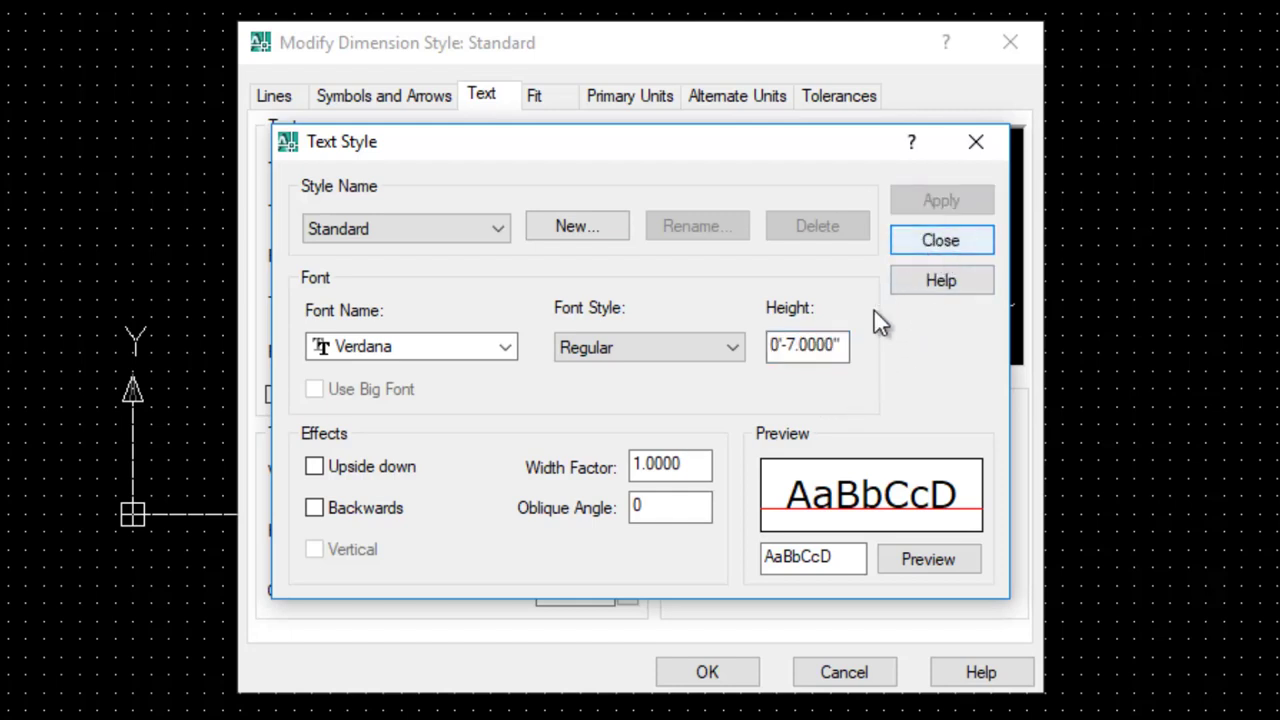
left_click(815, 345)
Step: Set the dimension arrowheads to Architectural tick with a 5" arrow size
left_click(911, 238)
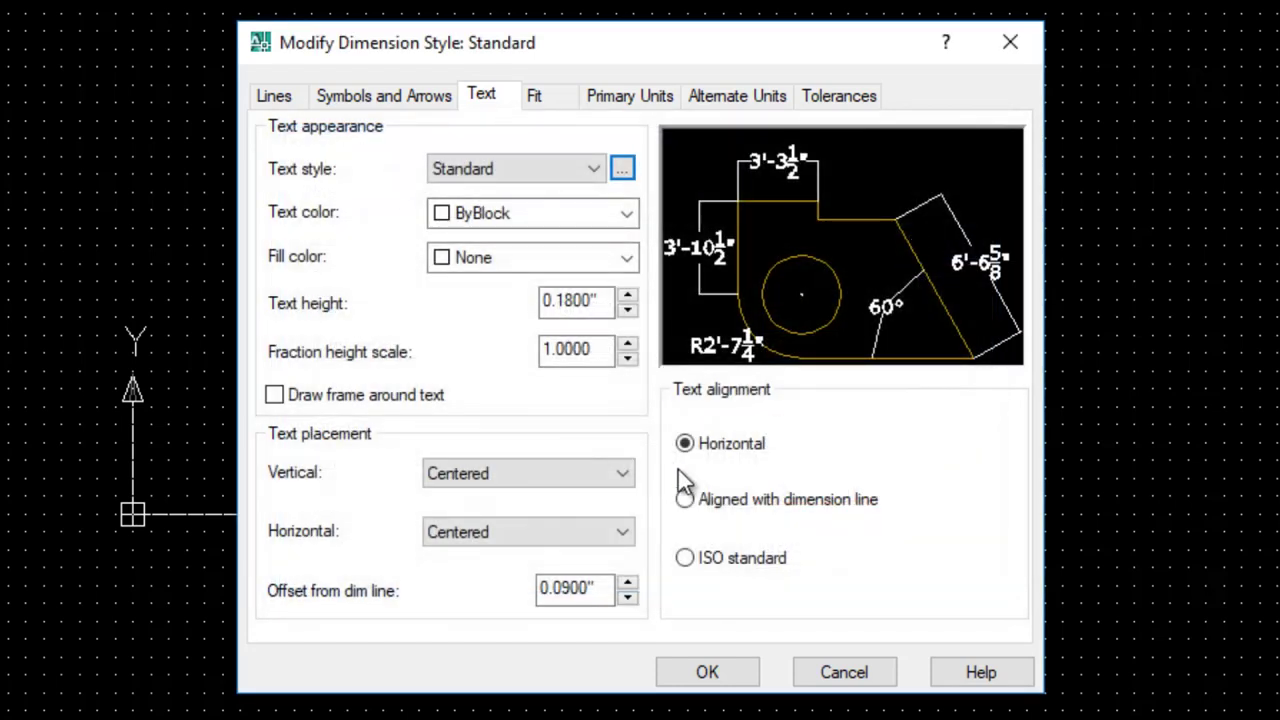
left_click(400, 100)
left_click(385, 199)
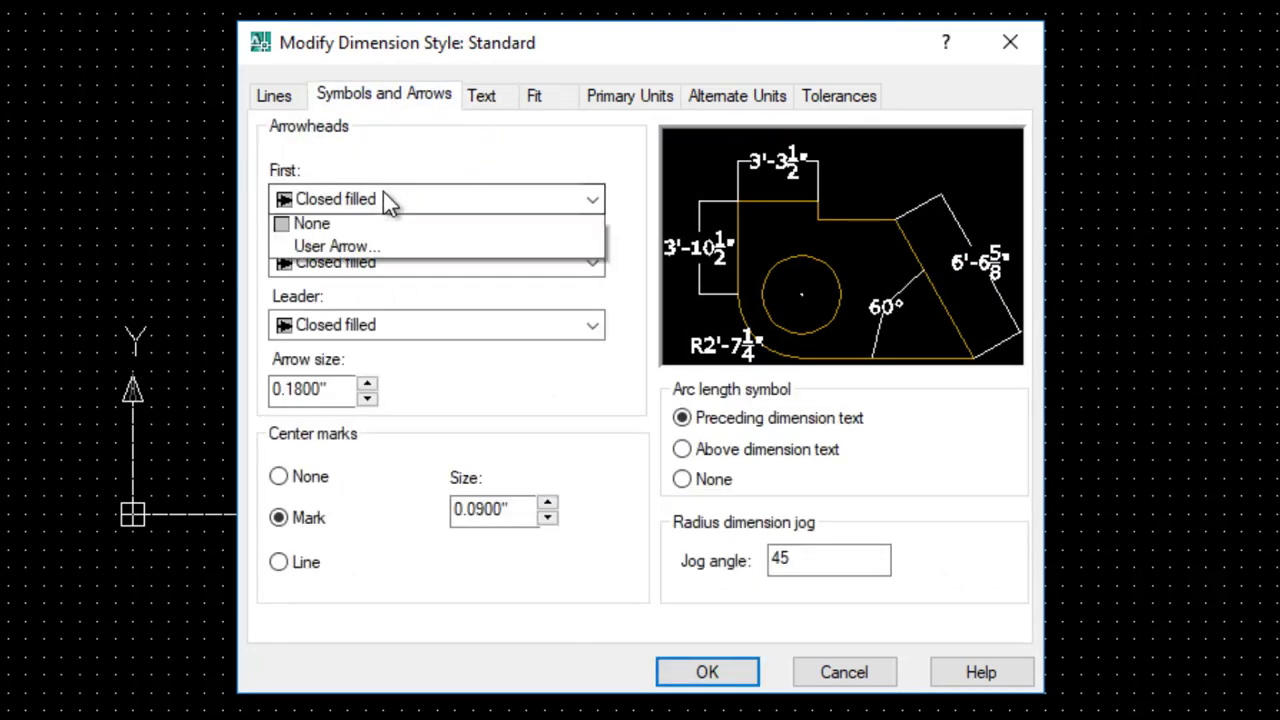
left_click(343, 320)
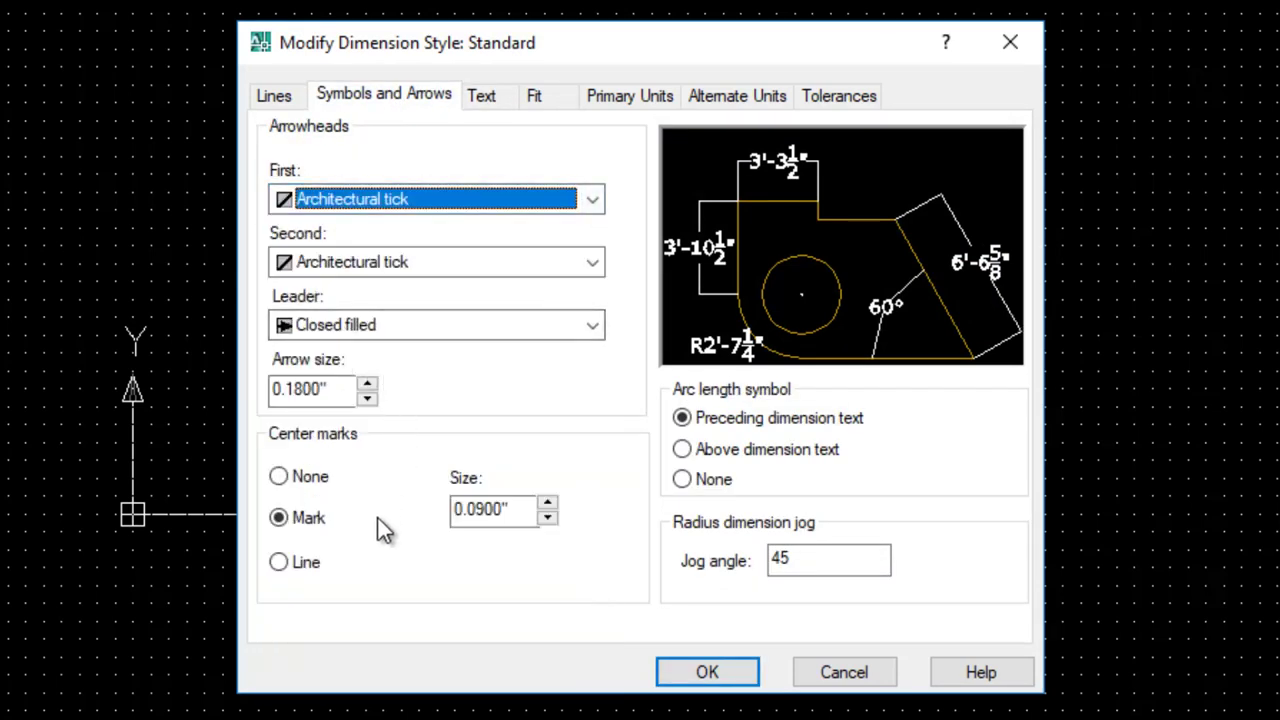
double_click(337, 390)
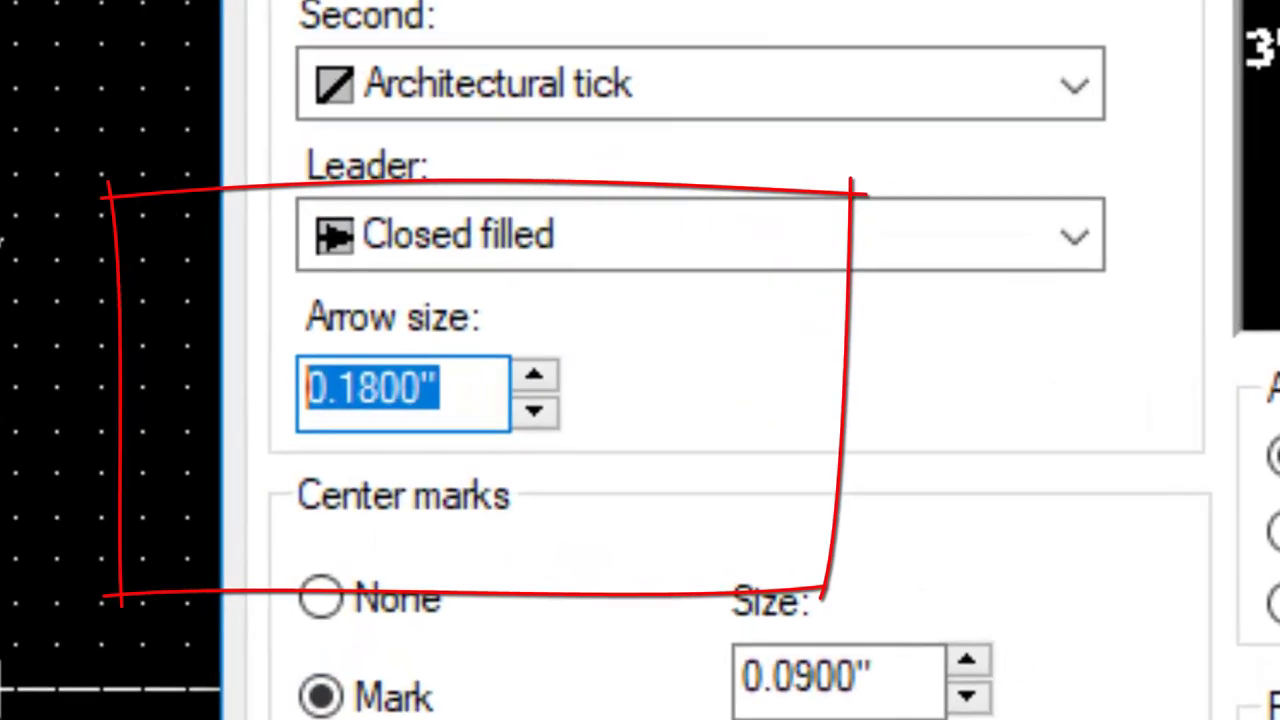
type("5")
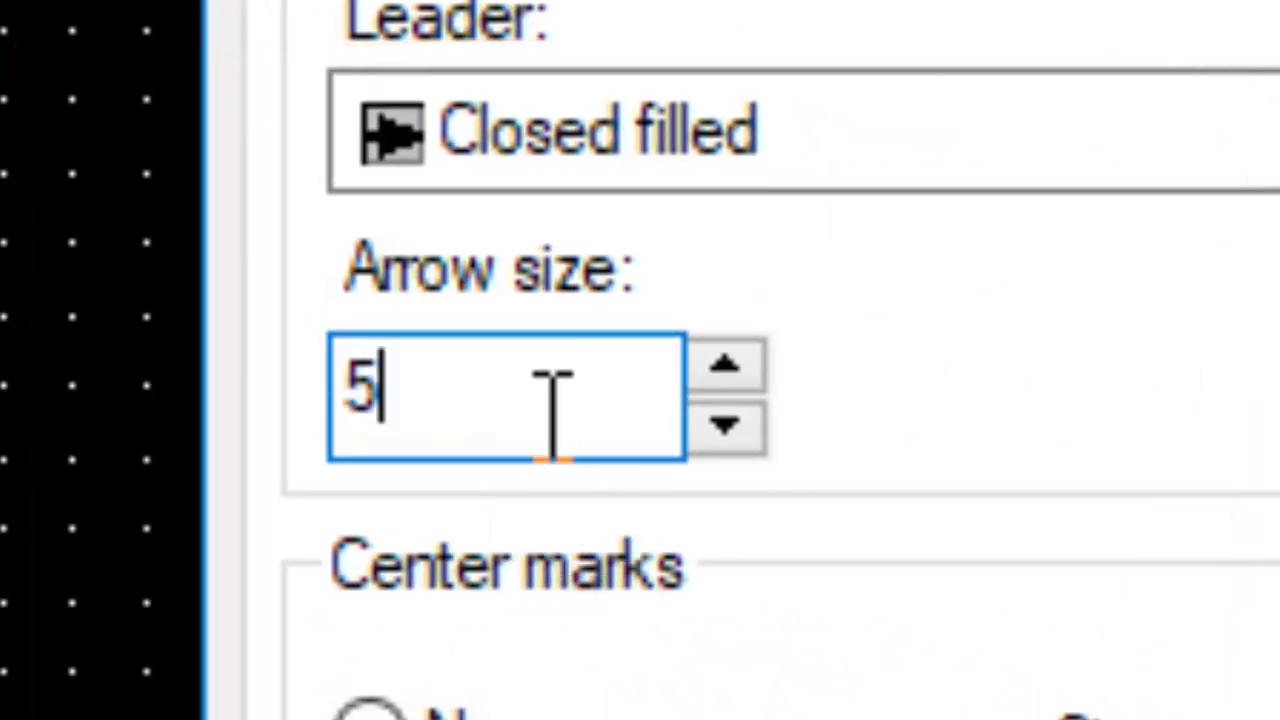
type("\"")
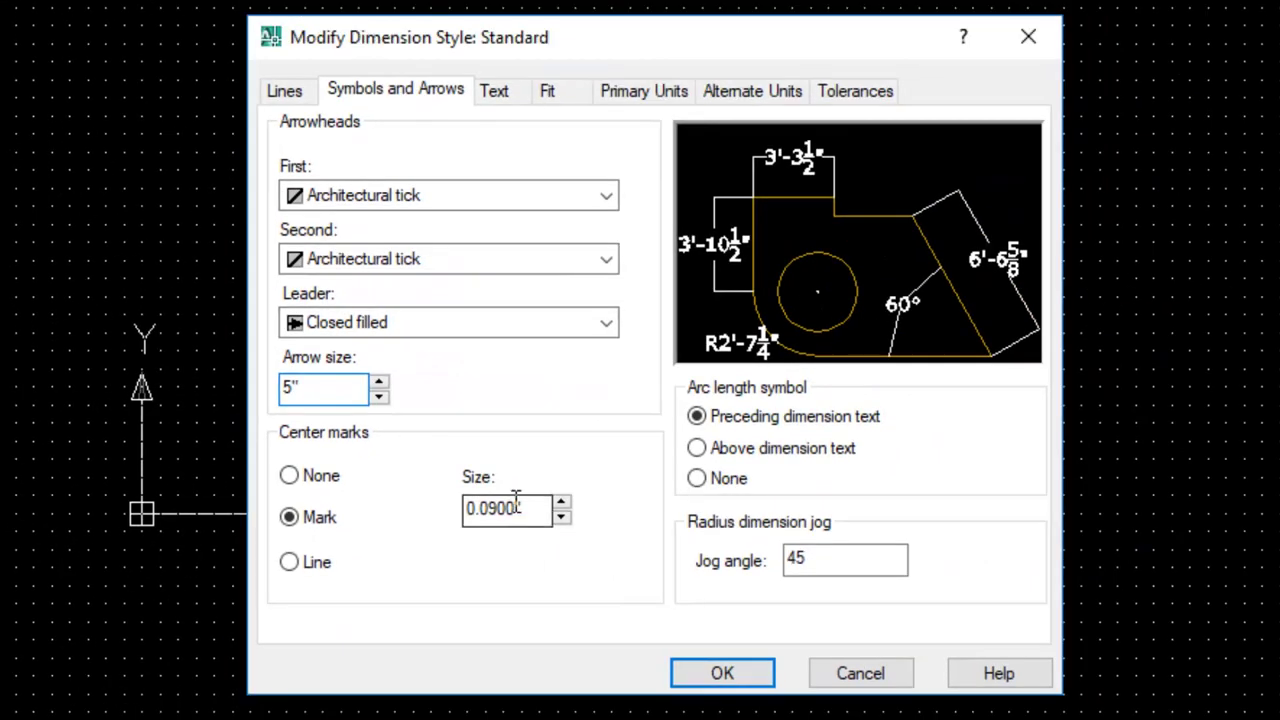
Step: Review the Lines, Primary Units, Alternate Units and Tolerances tabs, then save the style
left_click(290, 91)
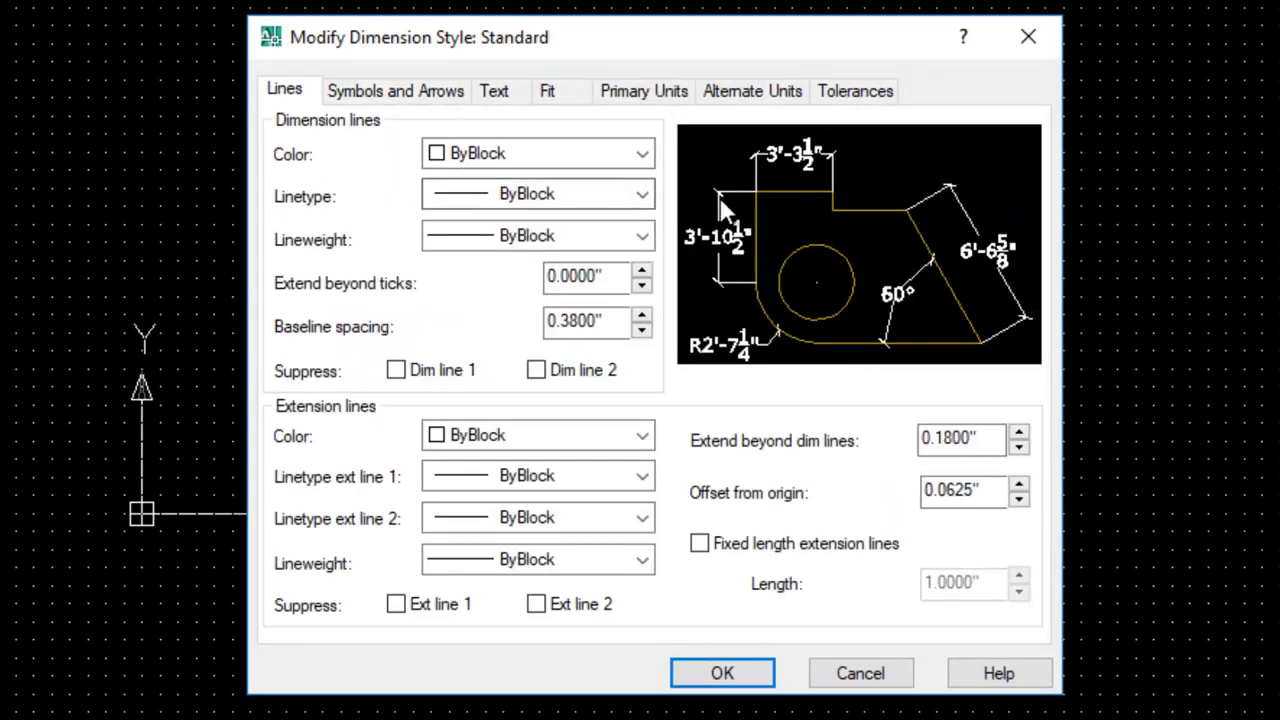
left_click(672, 95)
left_click(757, 96)
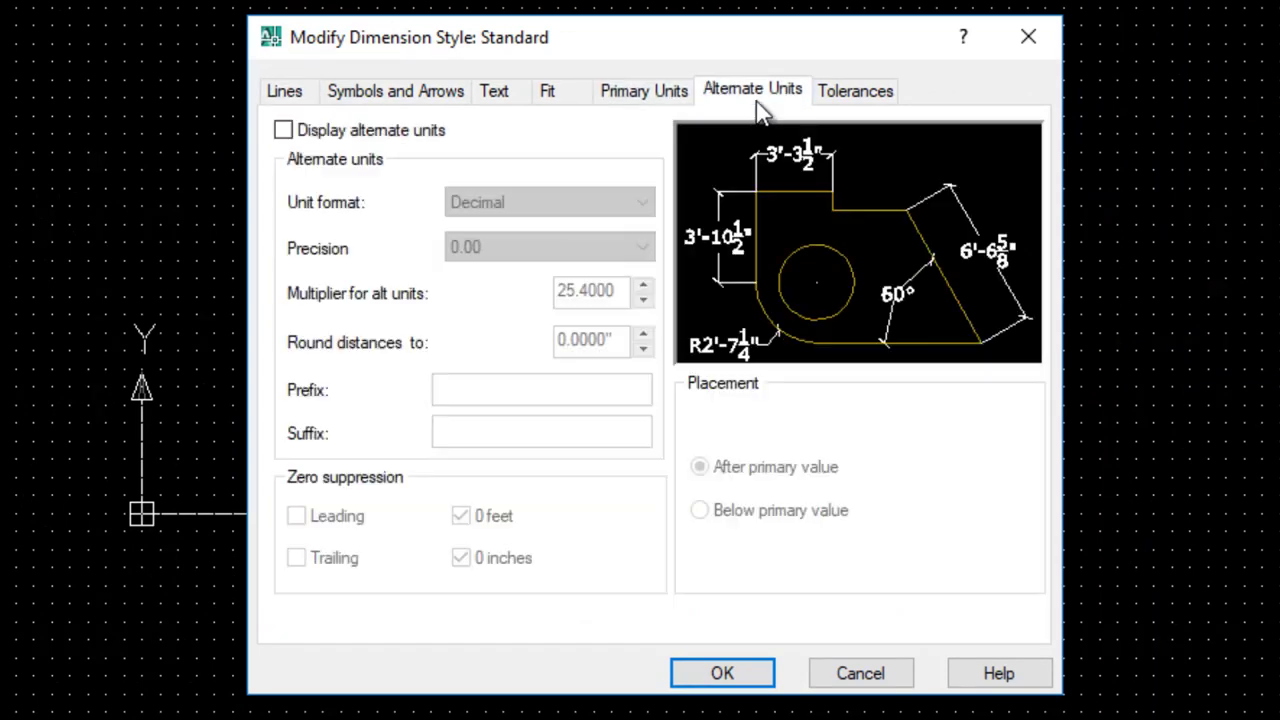
left_click(858, 98)
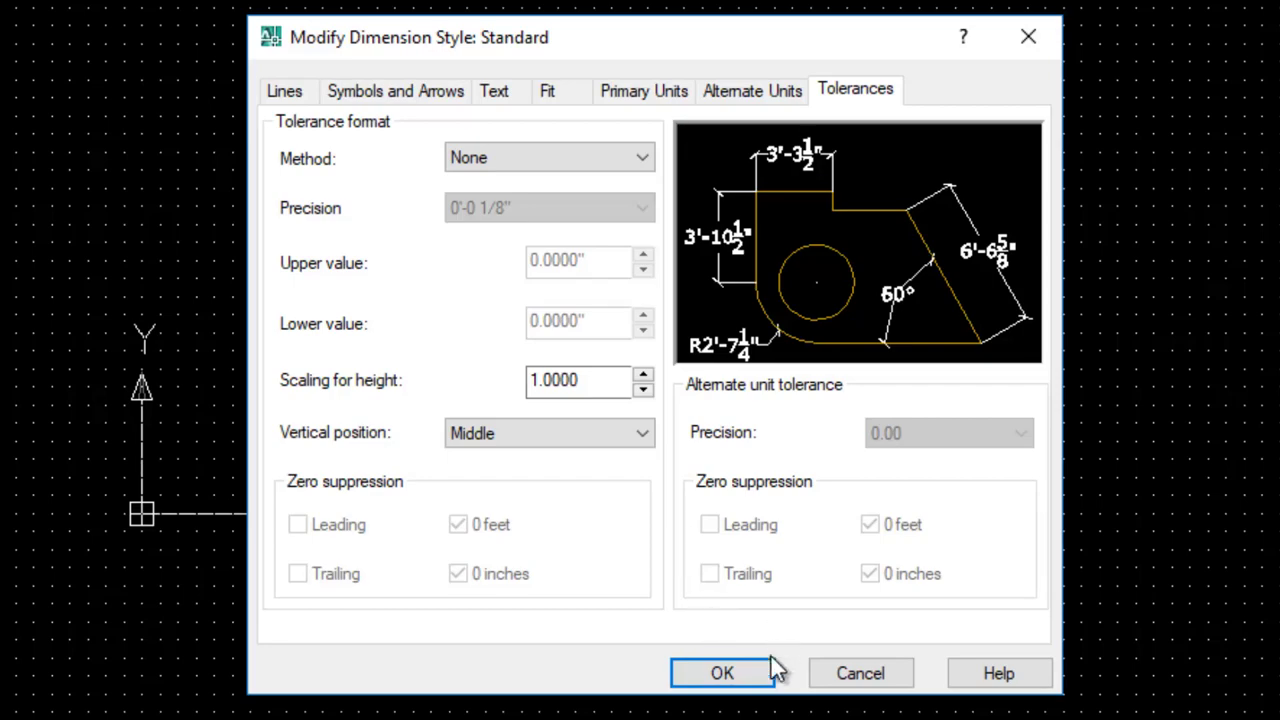
left_click(757, 677)
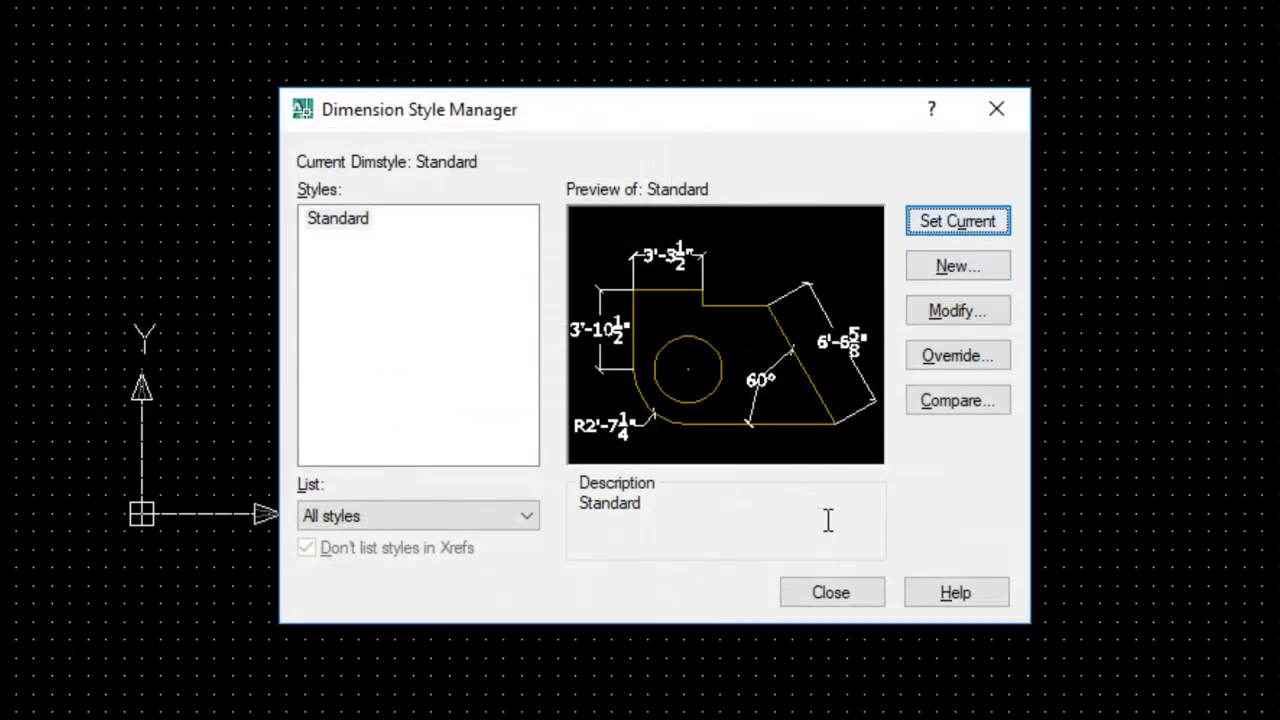
Step: Close the Dimension Style Manager and turn off the UCS icon's Origin display
left_click(815, 591)
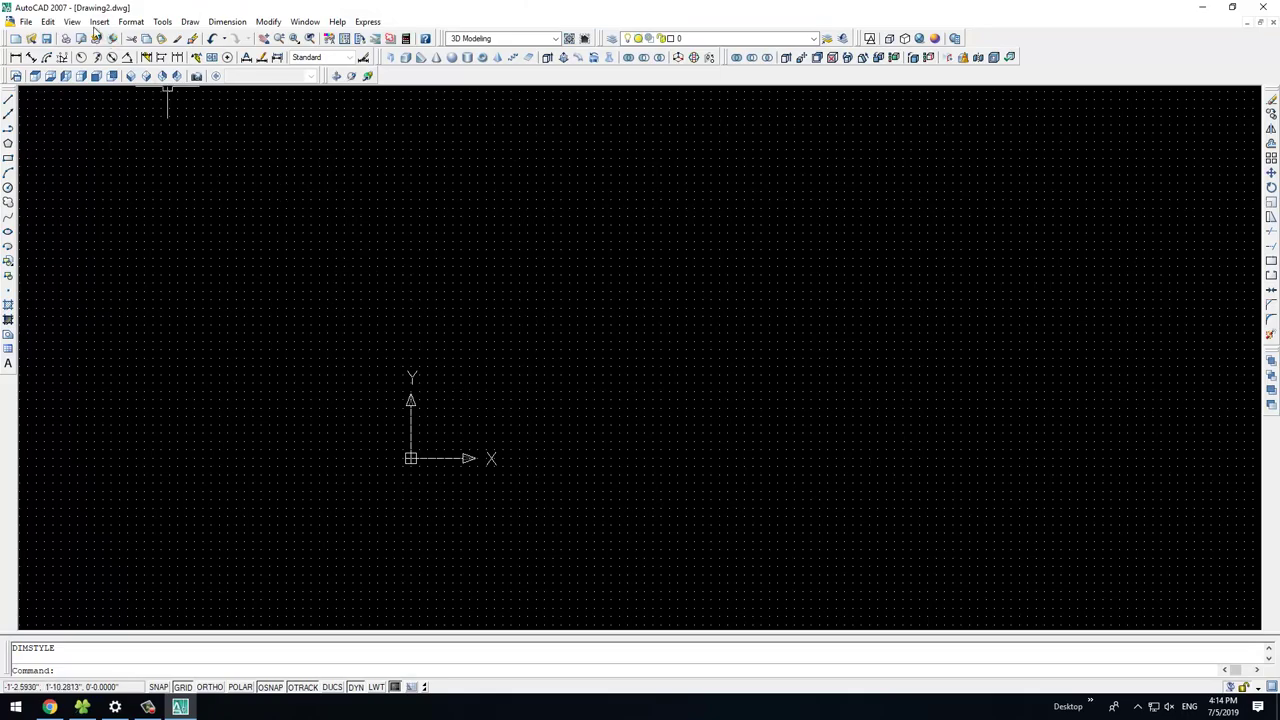
left_click(95, 28)
mouse_move(167, 567)
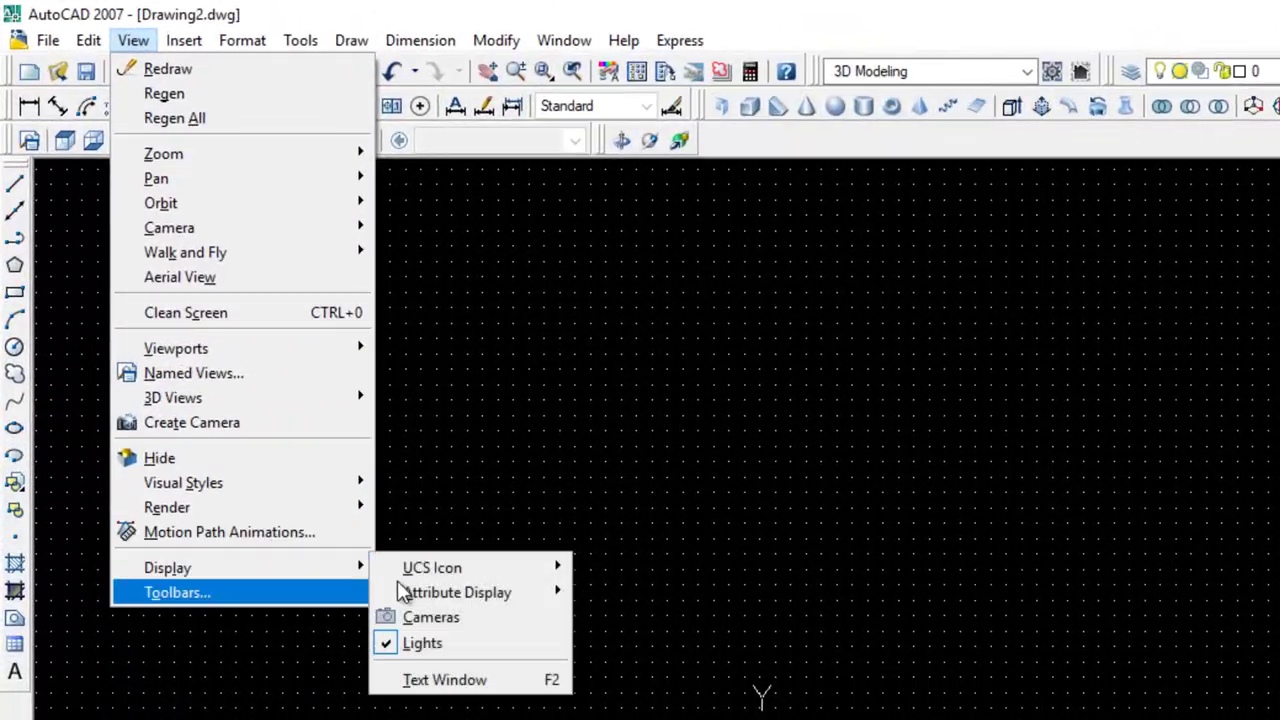
mouse_move(432, 567)
left_click(612, 593)
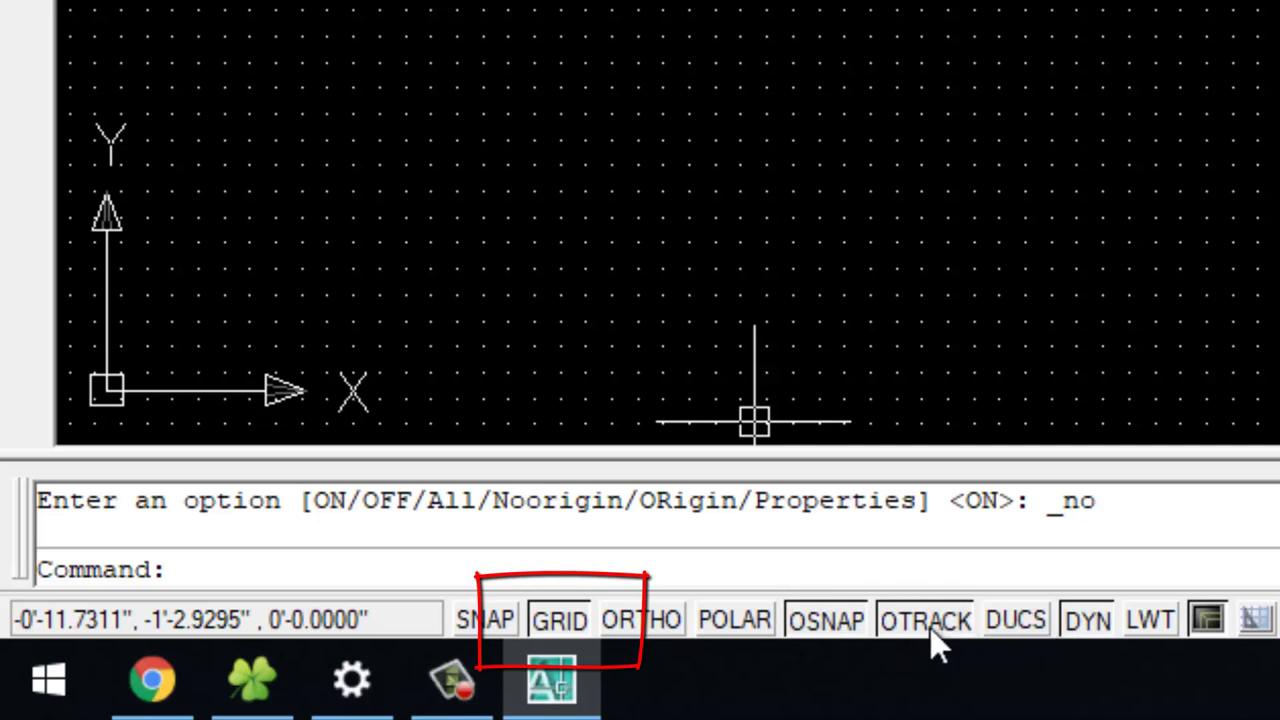
Step: Toggle the grid off, on and off again, leaving the grid hidden
left_click(579, 619)
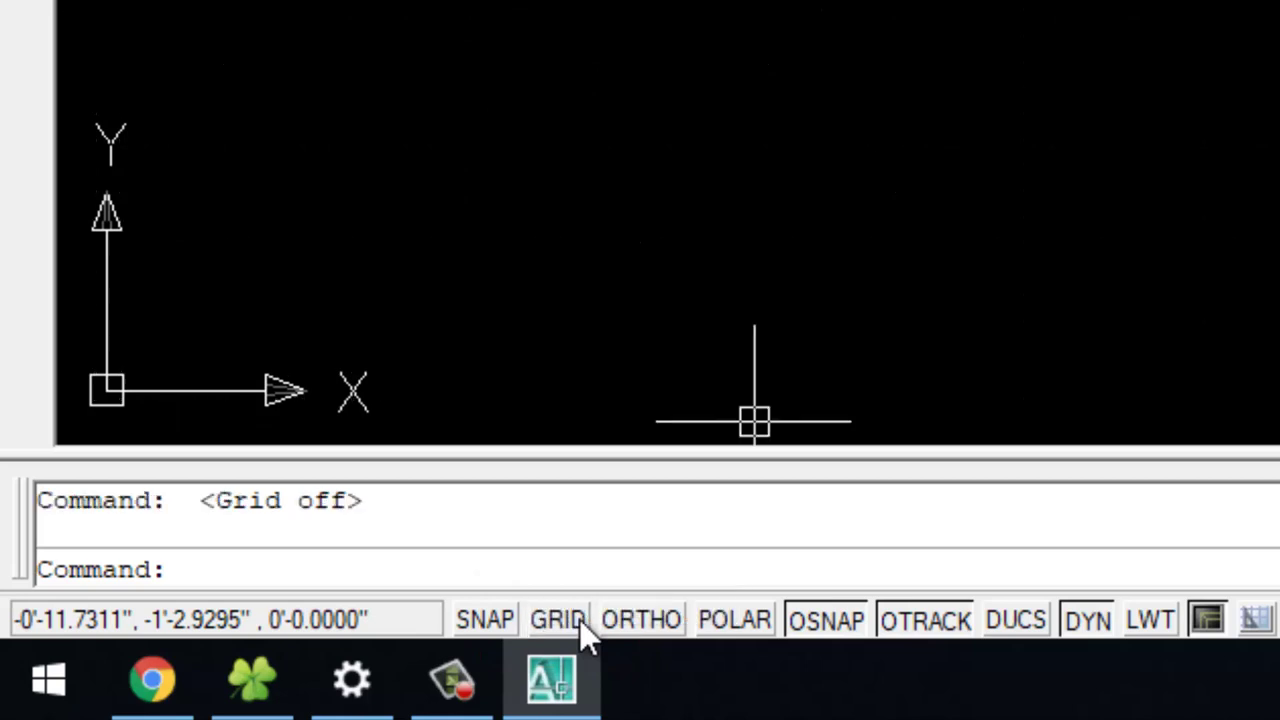
left_click(579, 619)
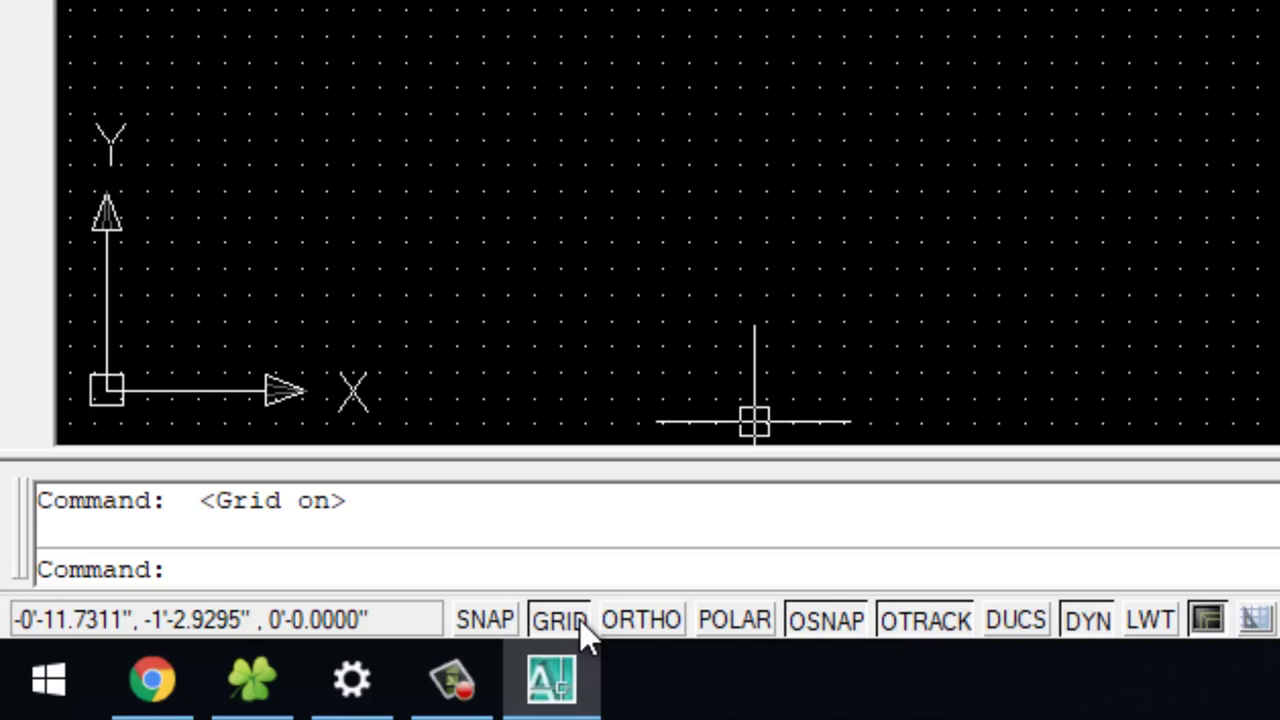
left_click(559, 619)
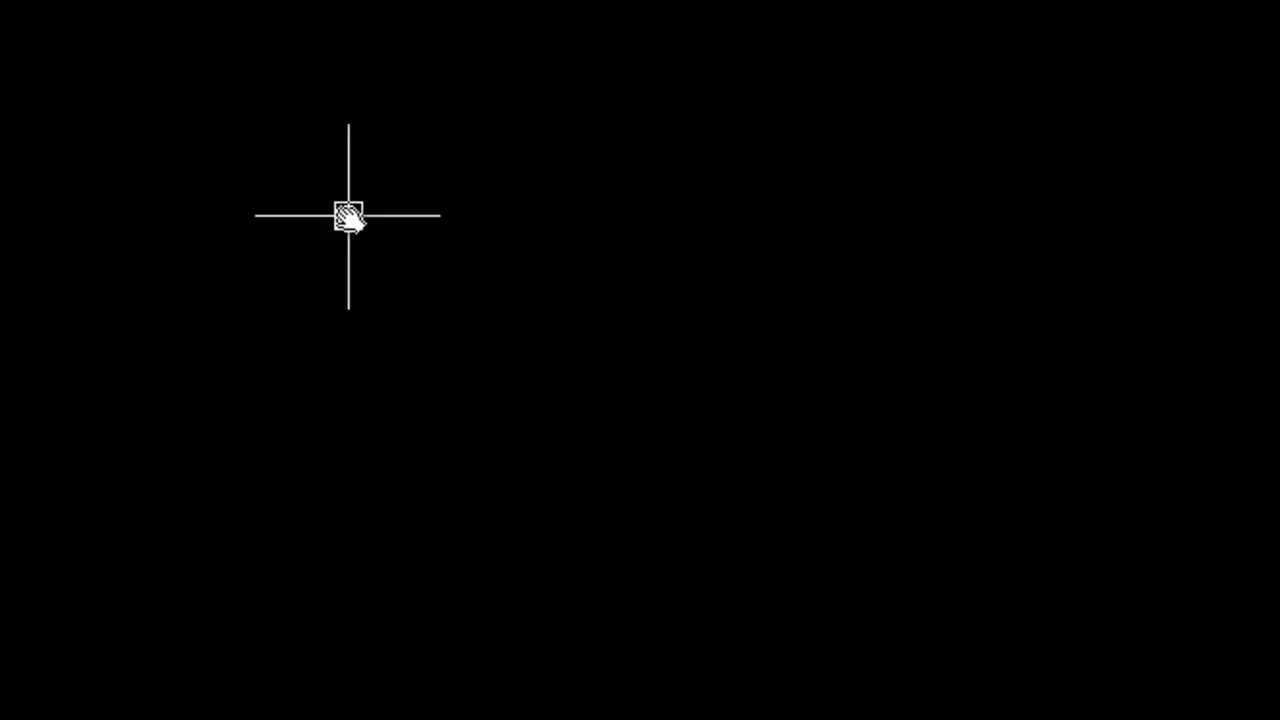
Step: In Options, set arc and circle smoothness to 10000 and Reference Edit fading to 90
type("op")
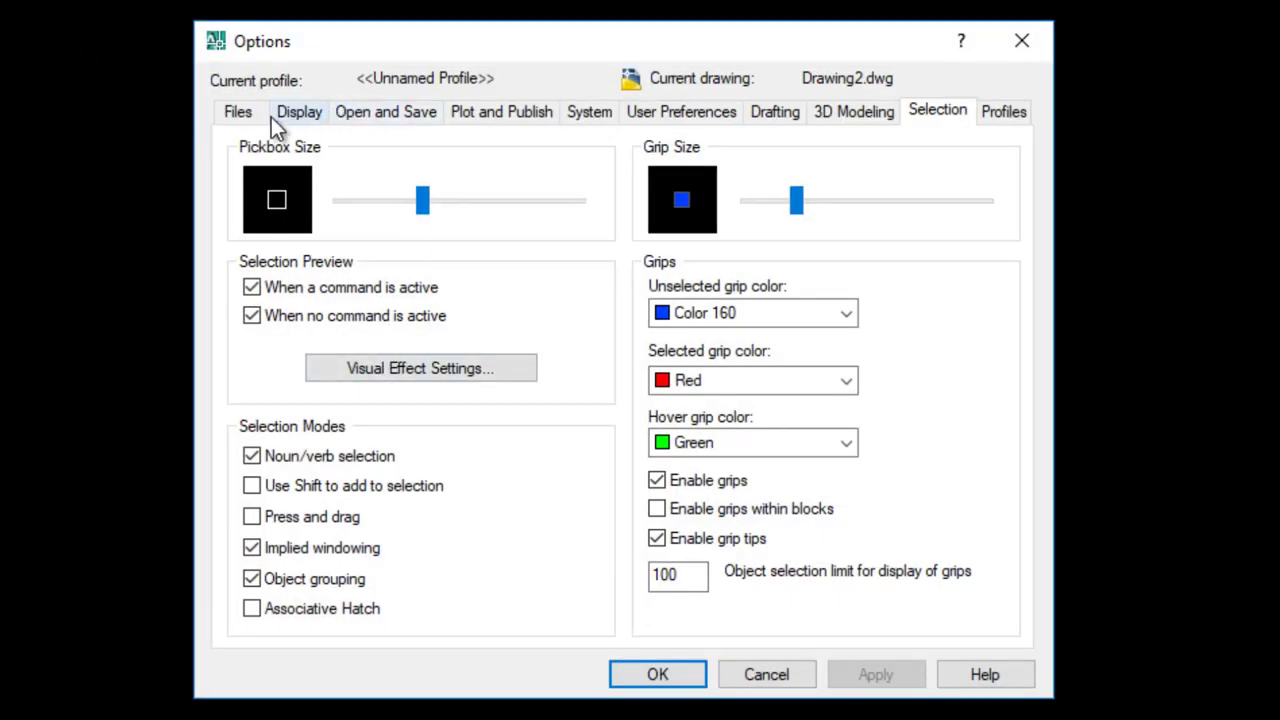
left_click(245, 112)
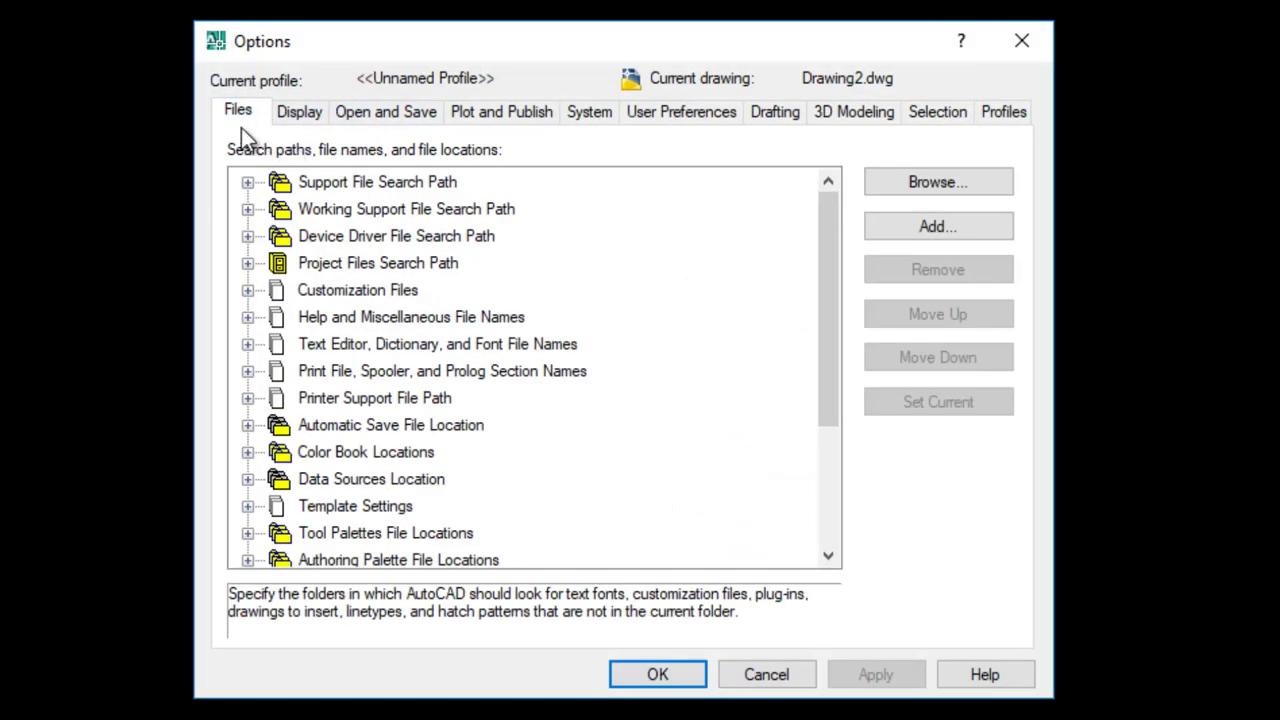
left_click(300, 112)
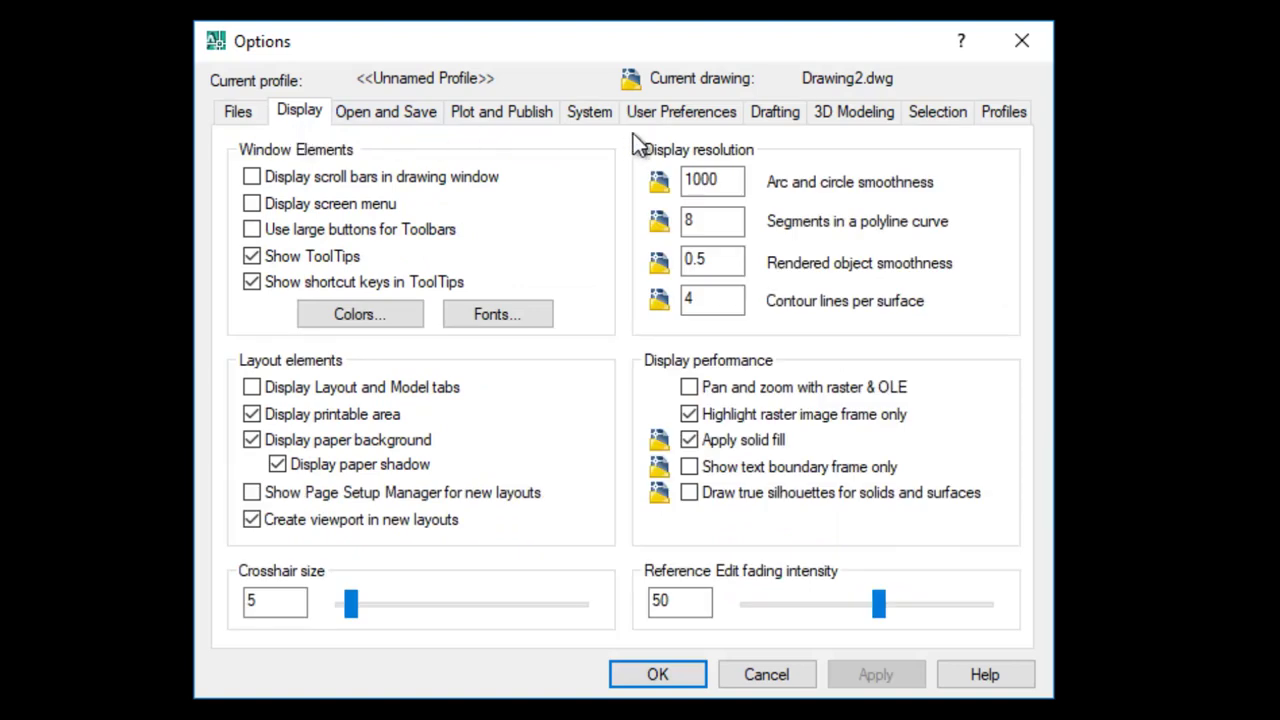
left_click(720, 188)
type("0")
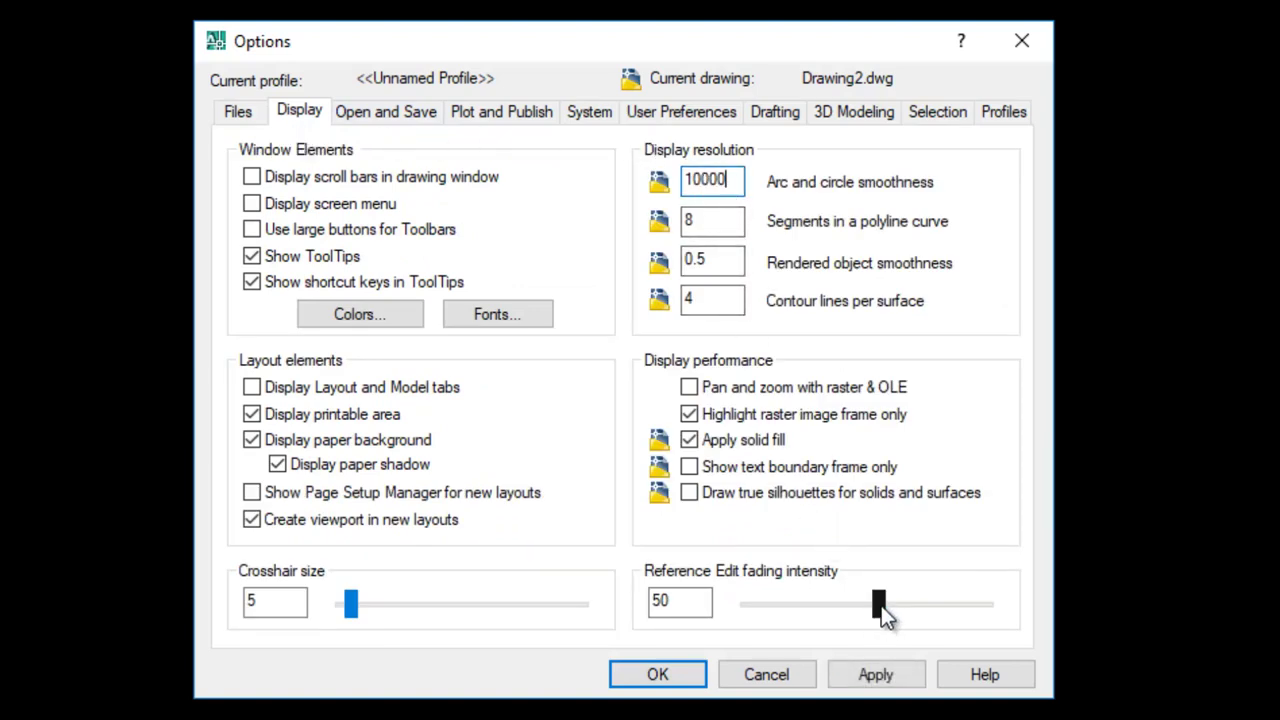
left_click_drag(879, 605, 985, 605)
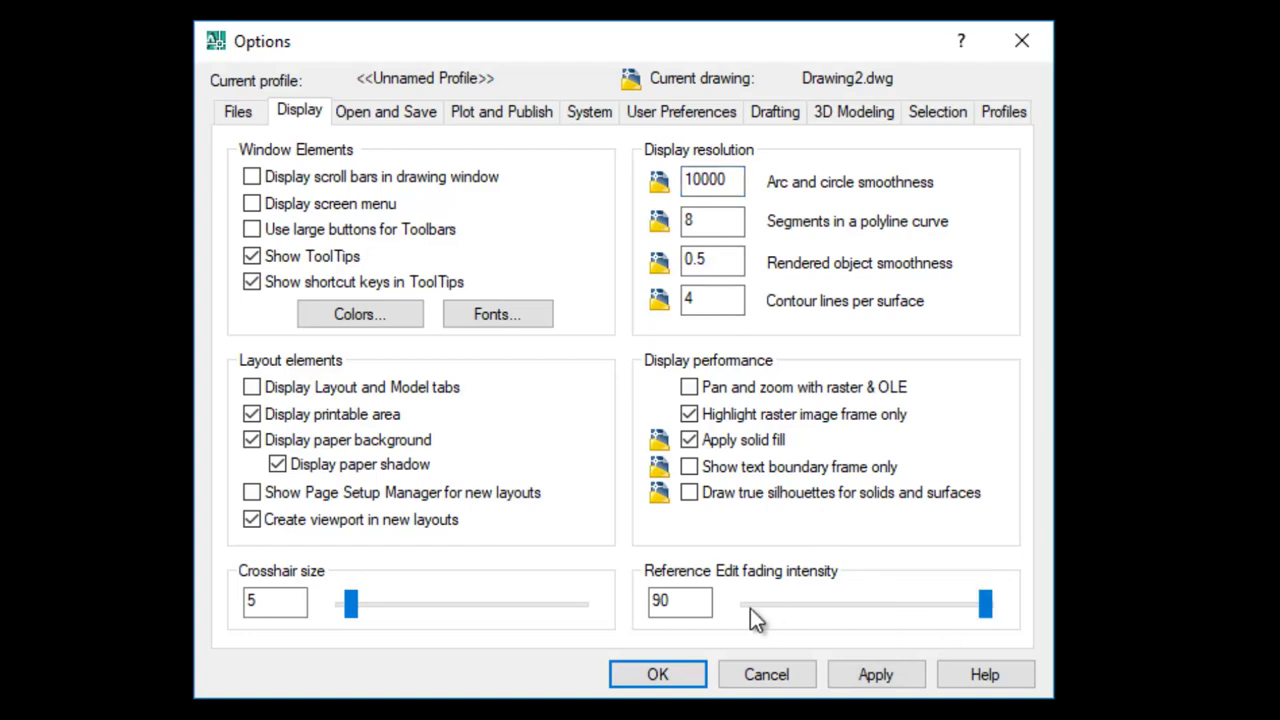
left_click(390, 111)
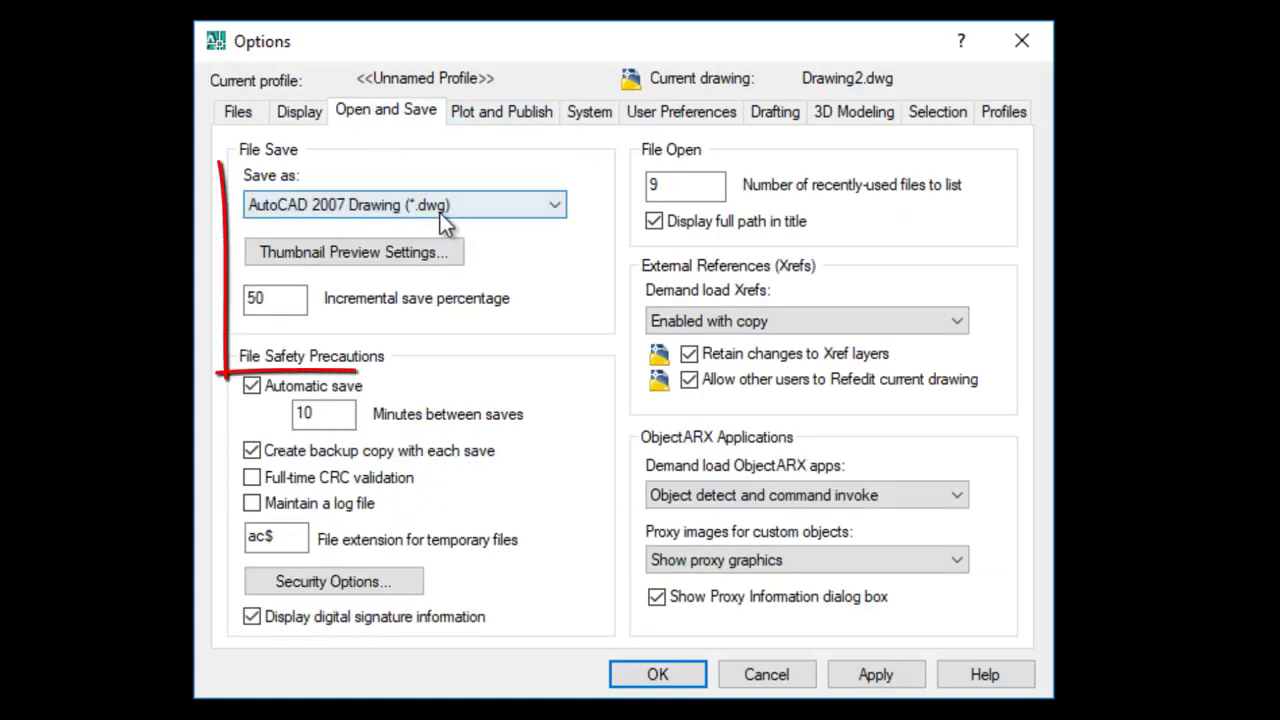
Step: Make AutoCAD 2004/LT2004 Drawing (*.dwg) the default Save as format
left_click(433, 211)
left_click(433, 211)
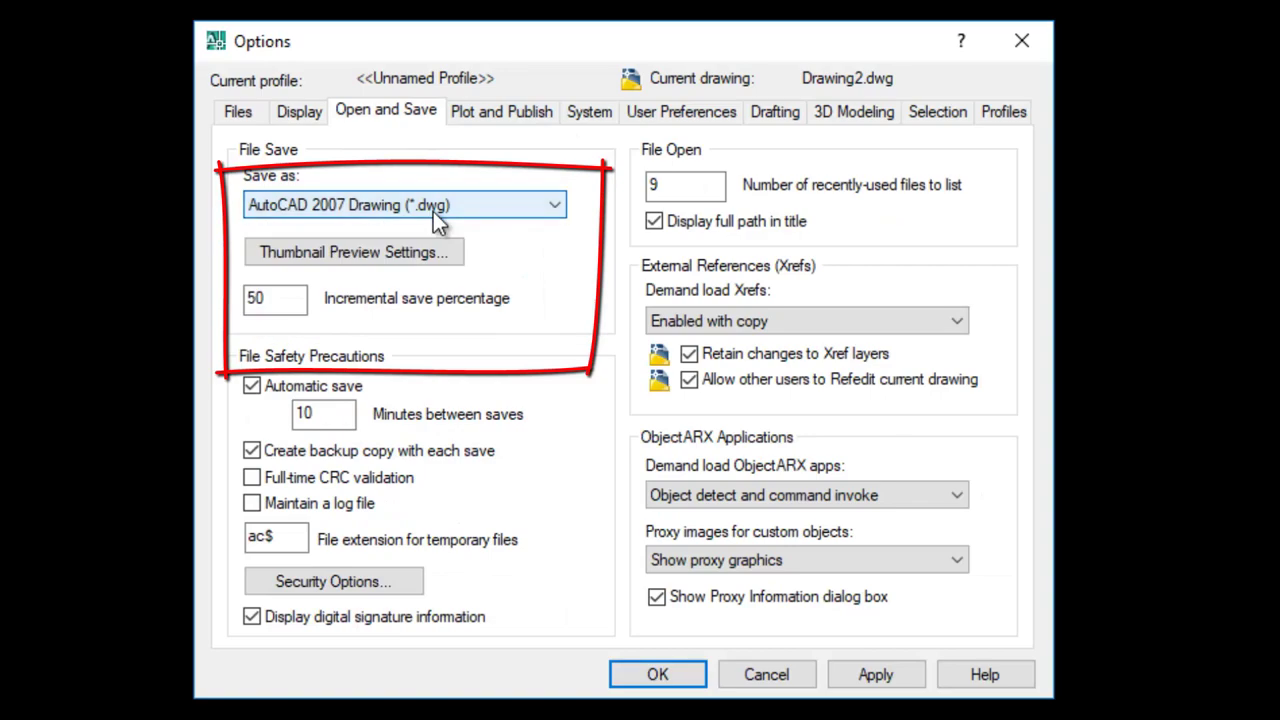
left_click(449, 210)
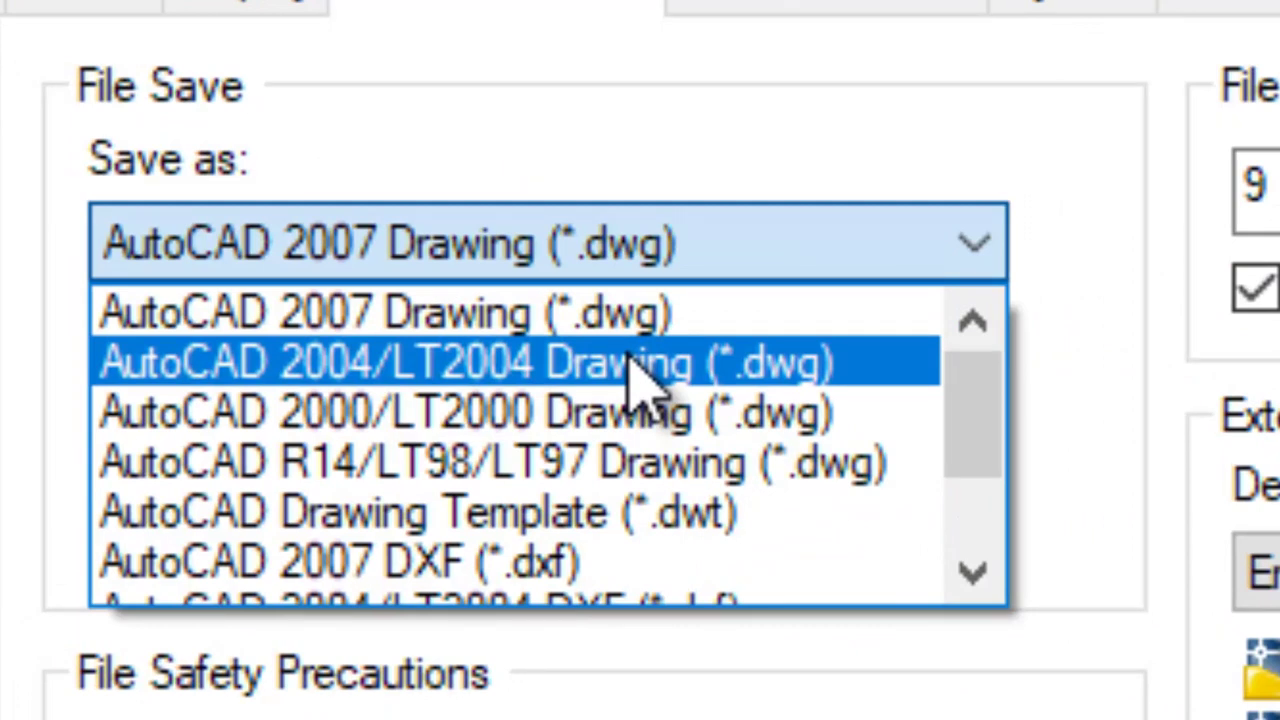
left_click(635, 375)
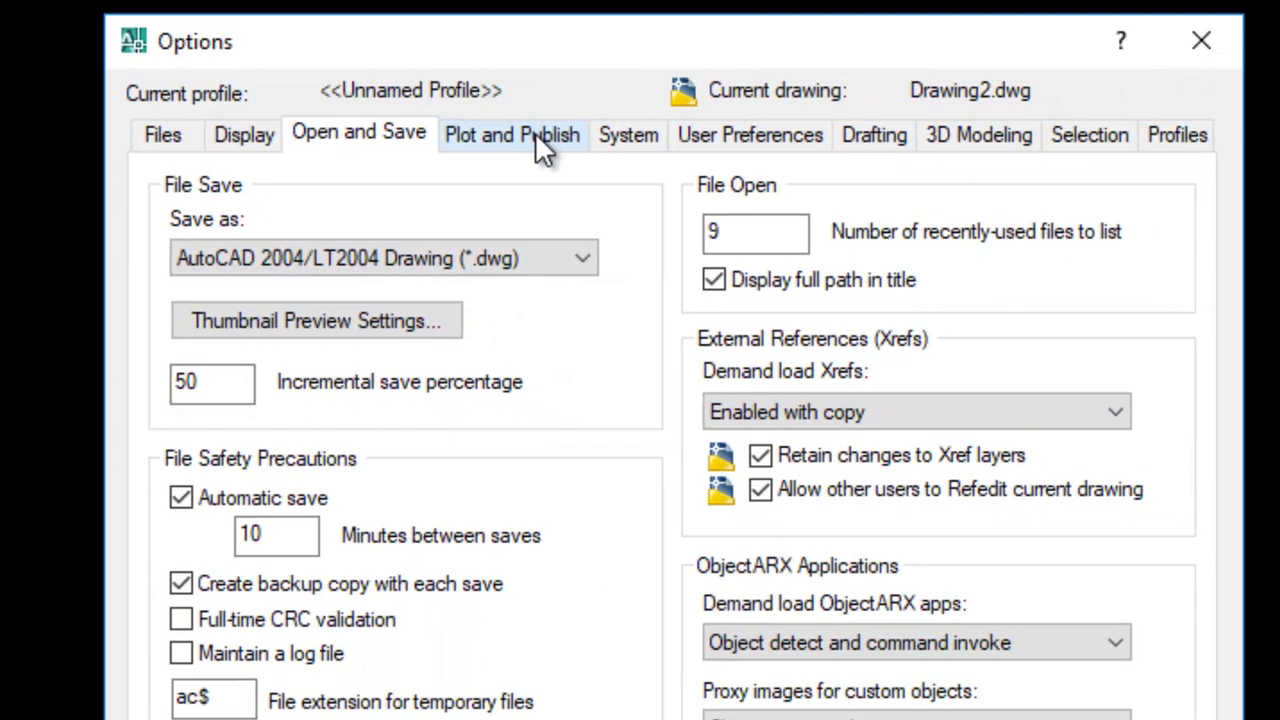
left_click(480, 259)
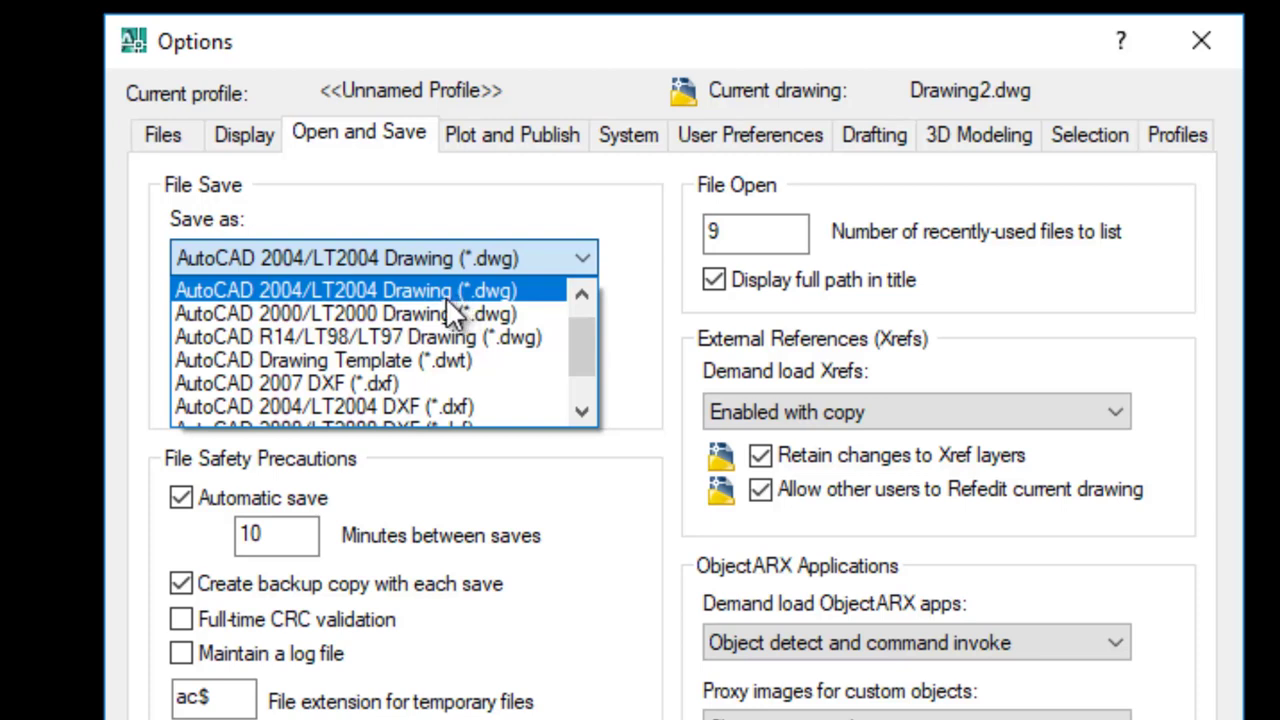
left_click(585, 292)
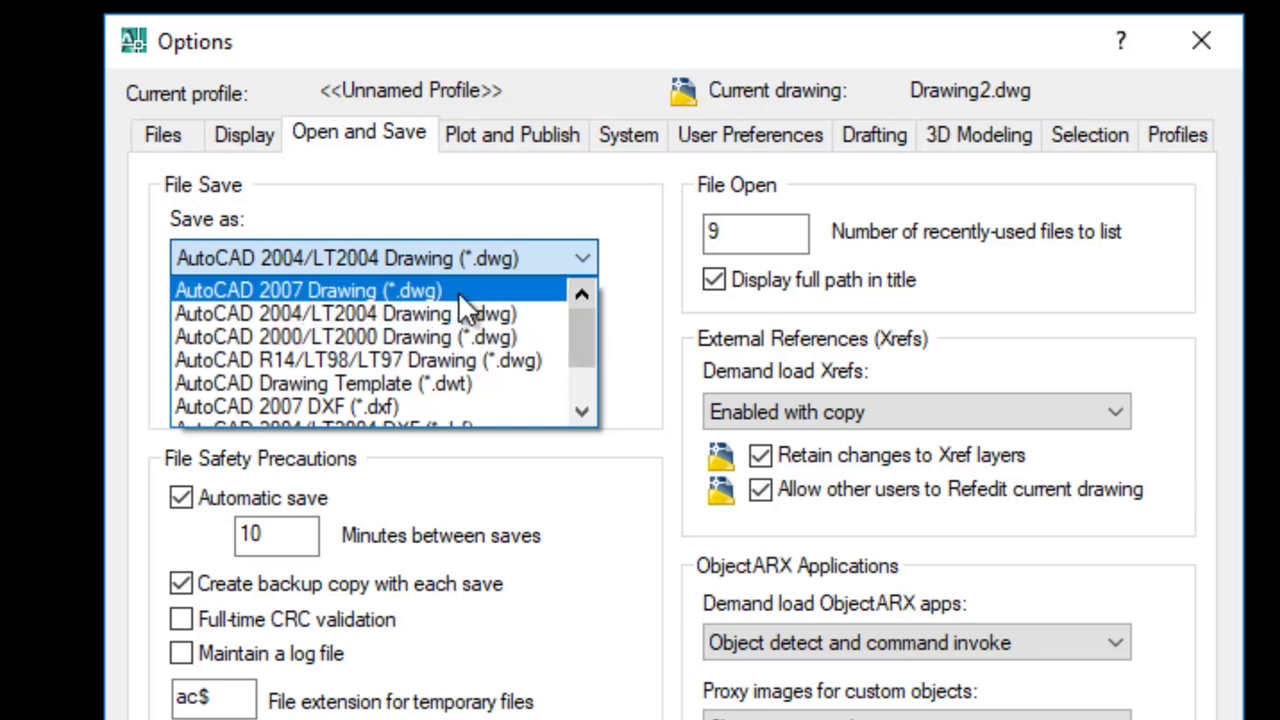
left_click(408, 313)
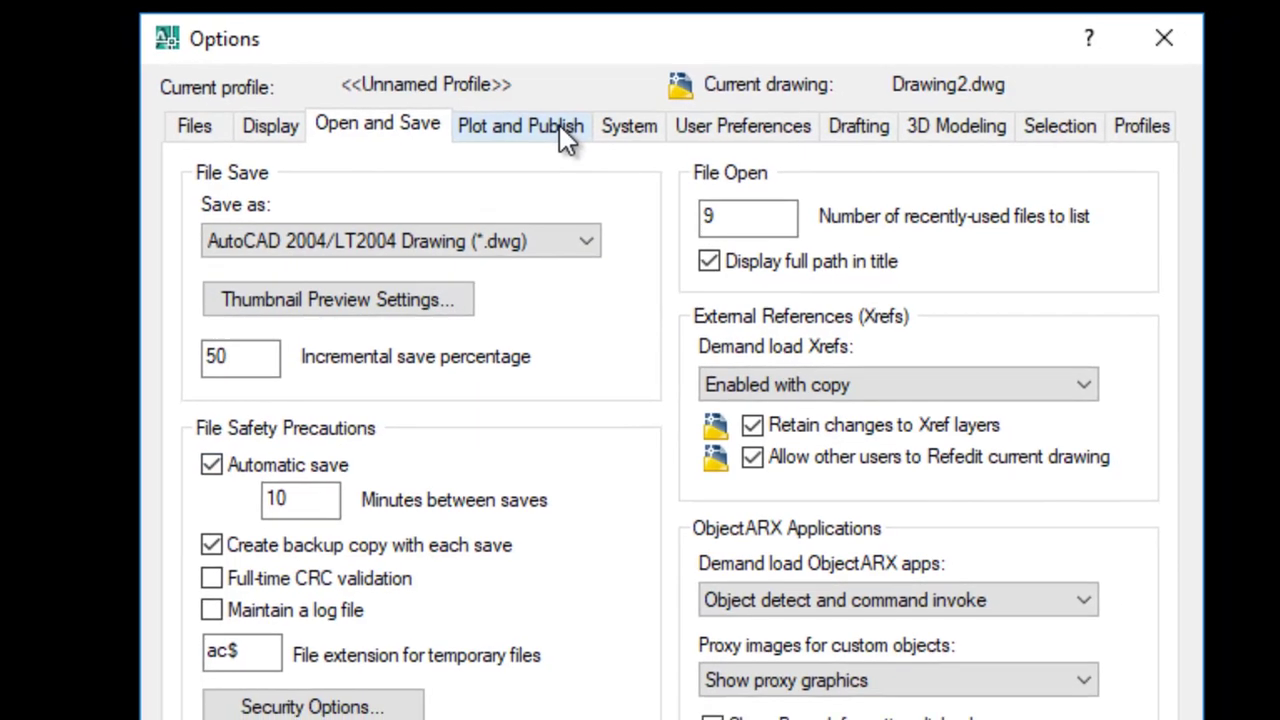
left_click(566, 137)
Step: Keep the Xerox printer as the default plot output device
left_click(590, 210)
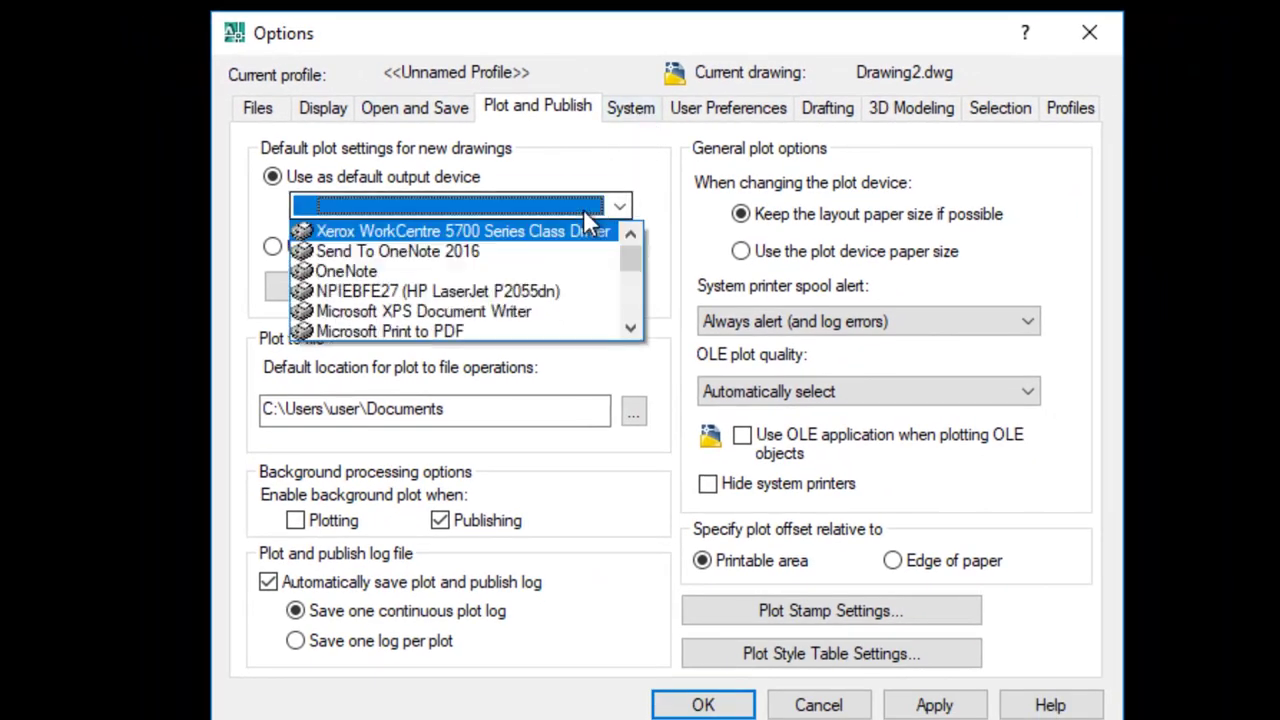
mouse_move(630, 249)
left_mouse_down()
mouse_move(636, 300)
mouse_move(640, 226)
left_mouse_up()
left_click(588, 44)
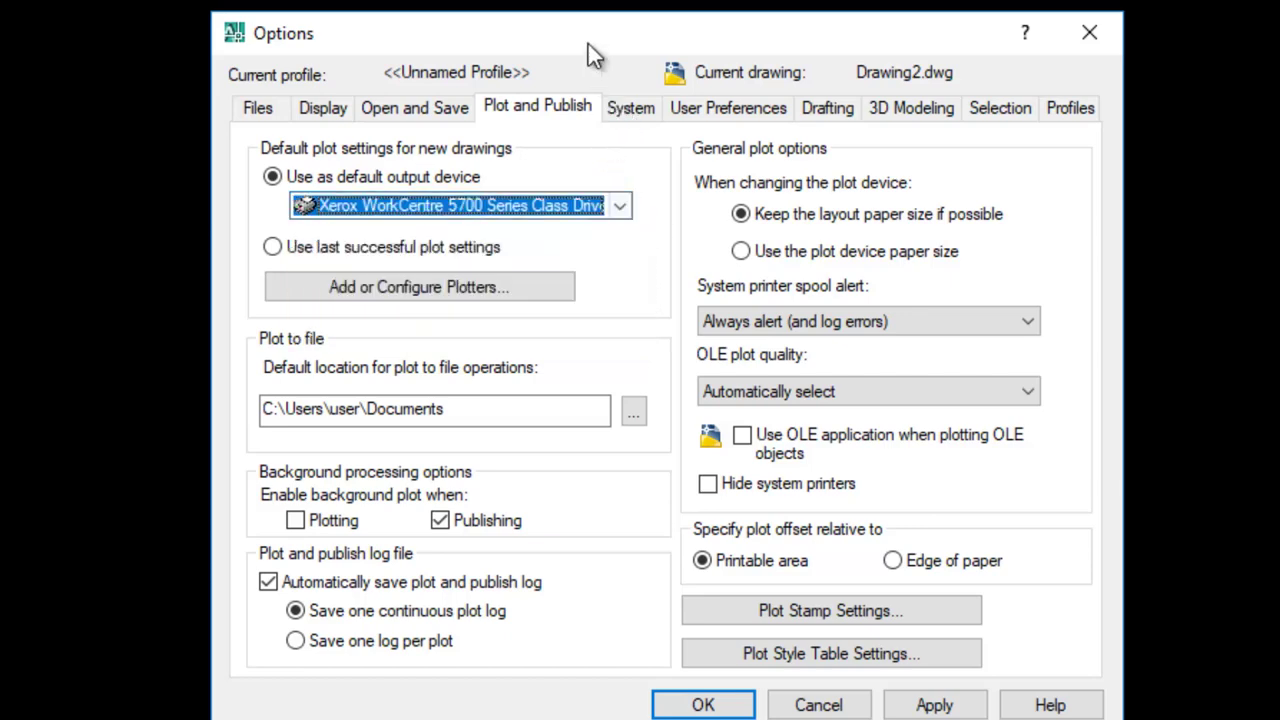
Step: Browse the System, User Preferences, Drafting, 3D Modeling and Selection option pages
left_click(632, 110)
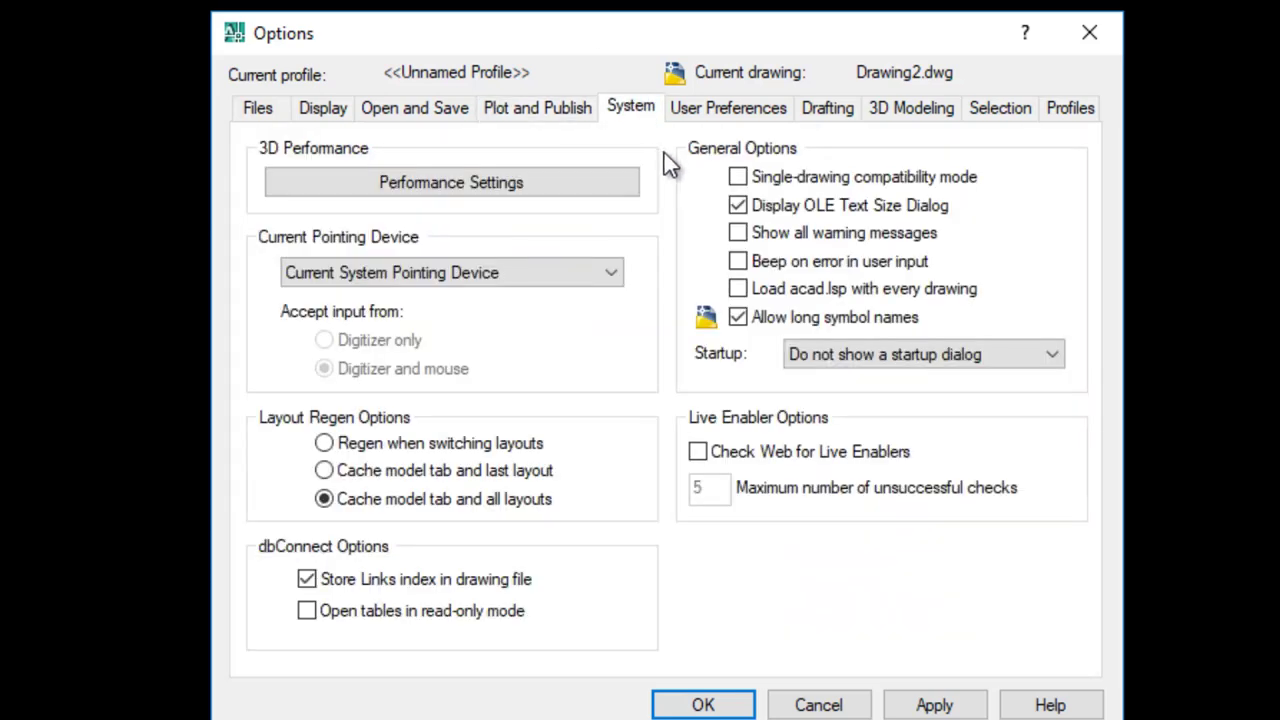
left_click(705, 120)
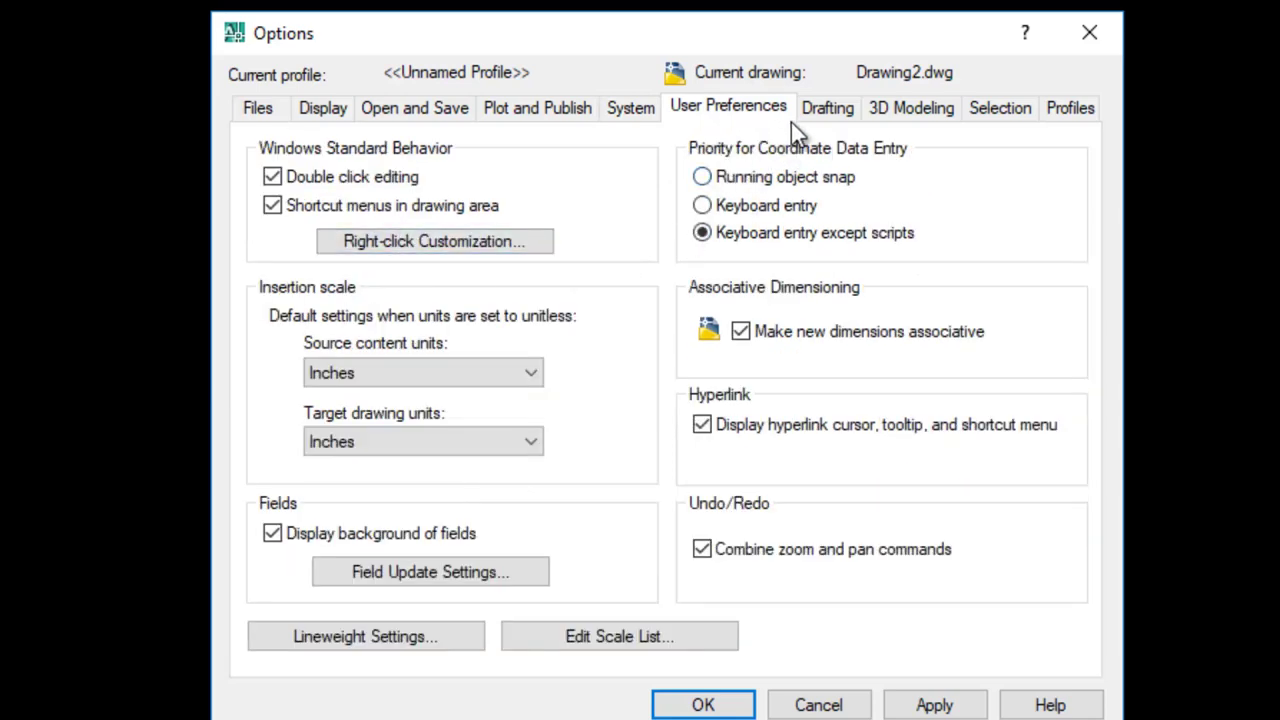
left_click(904, 112)
left_click(830, 110)
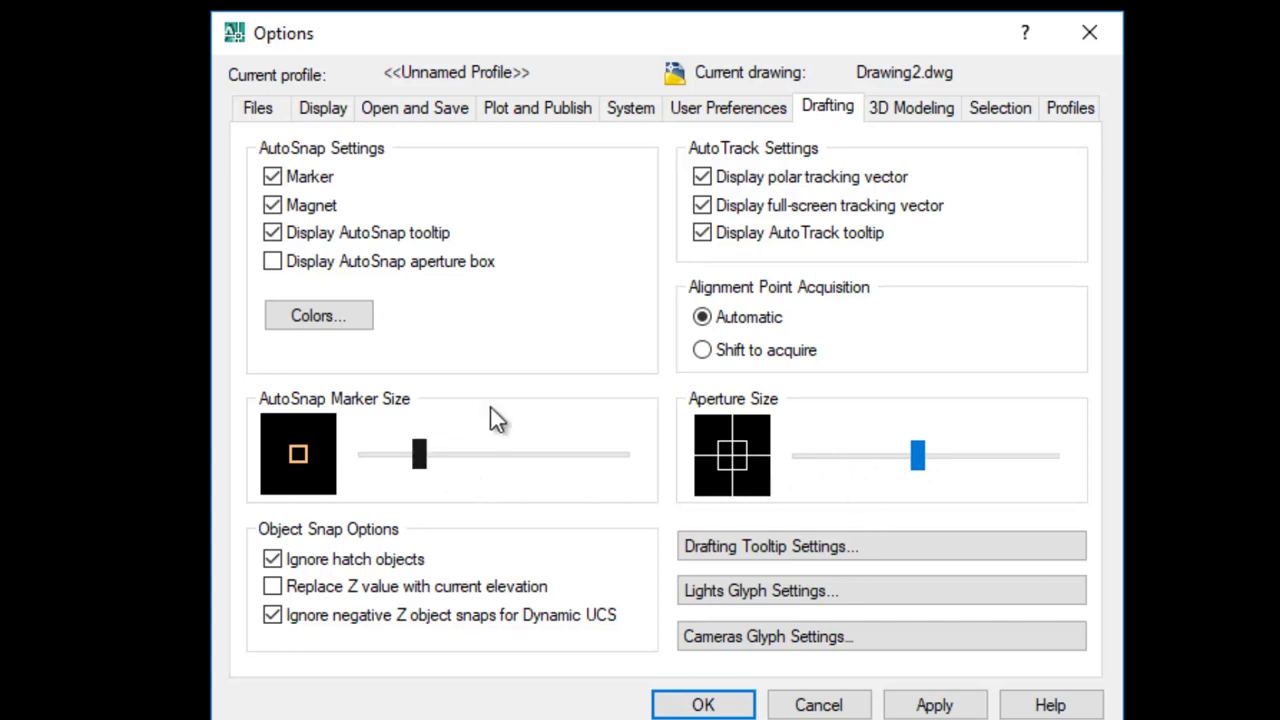
left_click(882, 110)
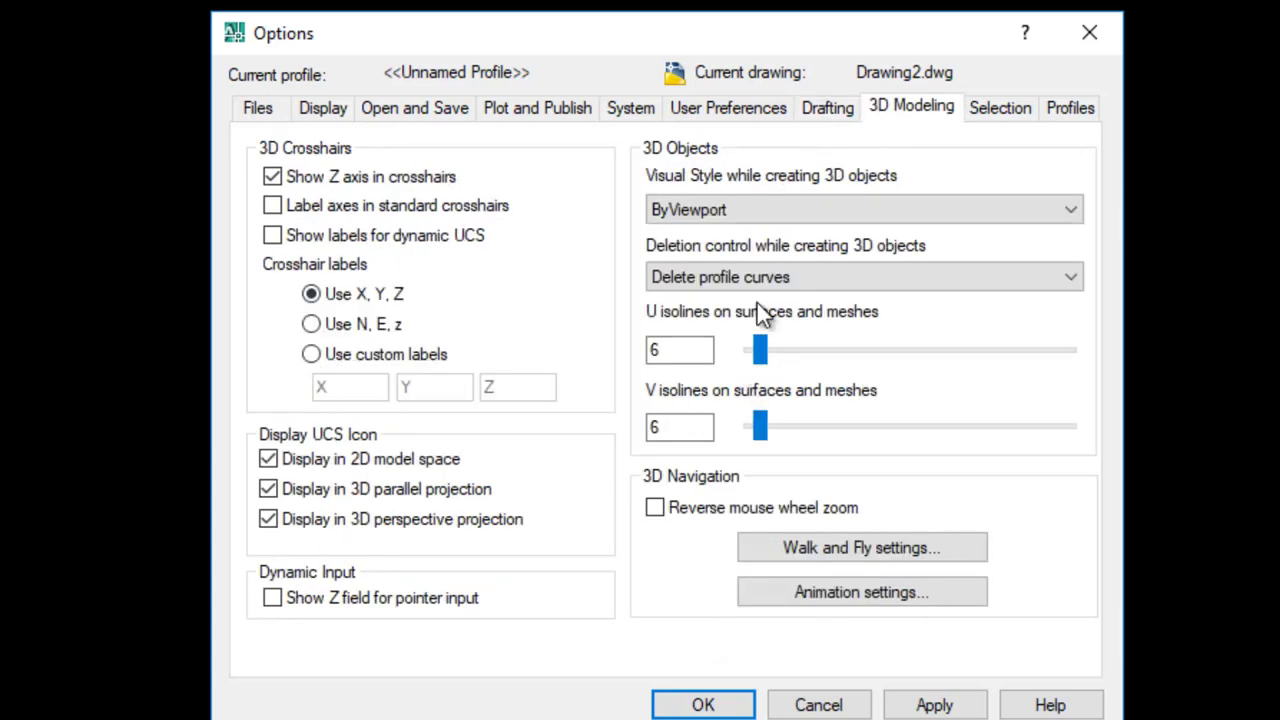
left_click(992, 106)
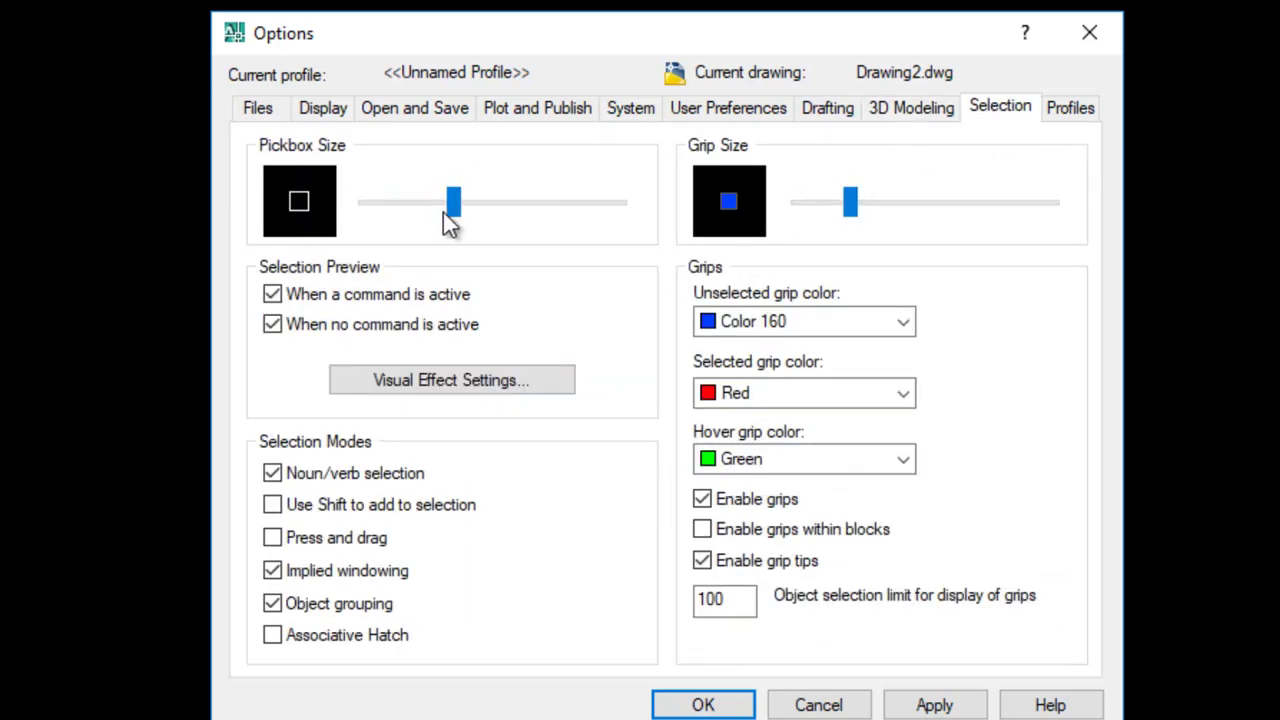
Step: Enlarge the pickbox slightly with the Pickbox Size slider
mouse_move(394, 240)
left_mouse_down()
mouse_move(498, 238)
mouse_move(645, 267)
mouse_move(412, 283)
mouse_move(495, 285)
left_mouse_up()
left_click_drag(492, 206, 463, 213)
left_click(1066, 110)
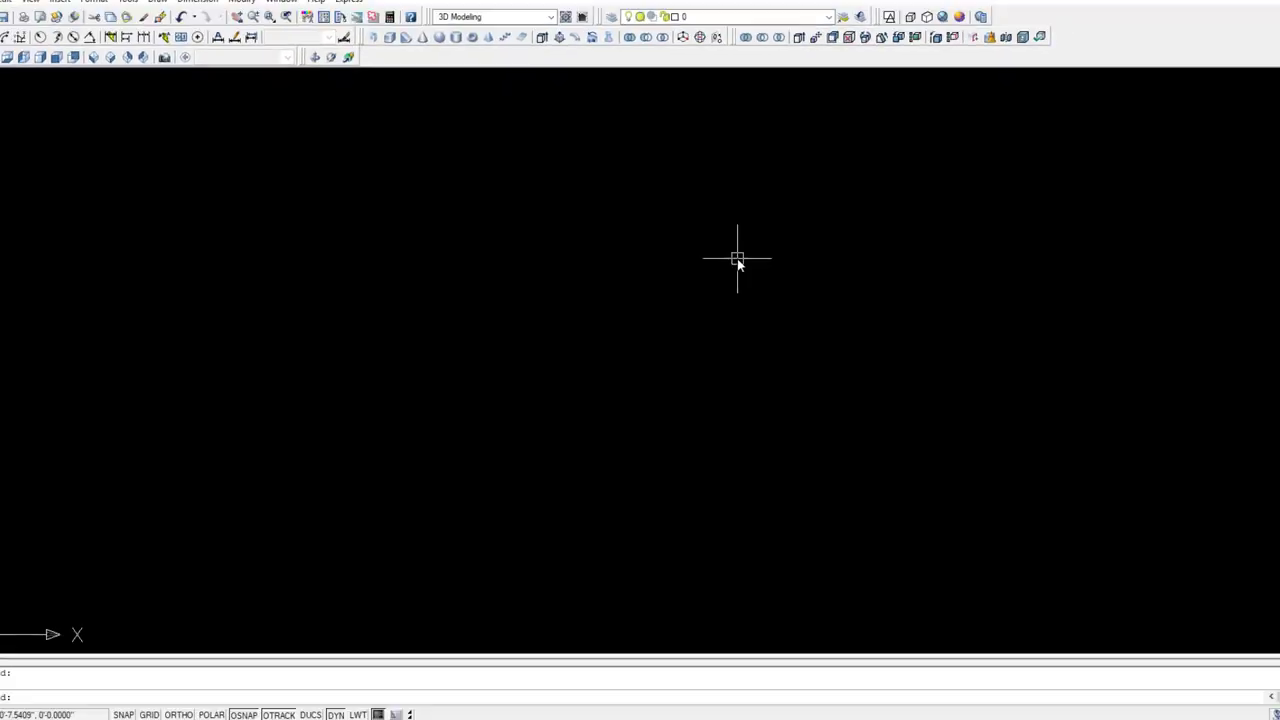
Step: Draw a single line sloping gently down from left to right using the L command
scroll(500, 354, "down", 2)
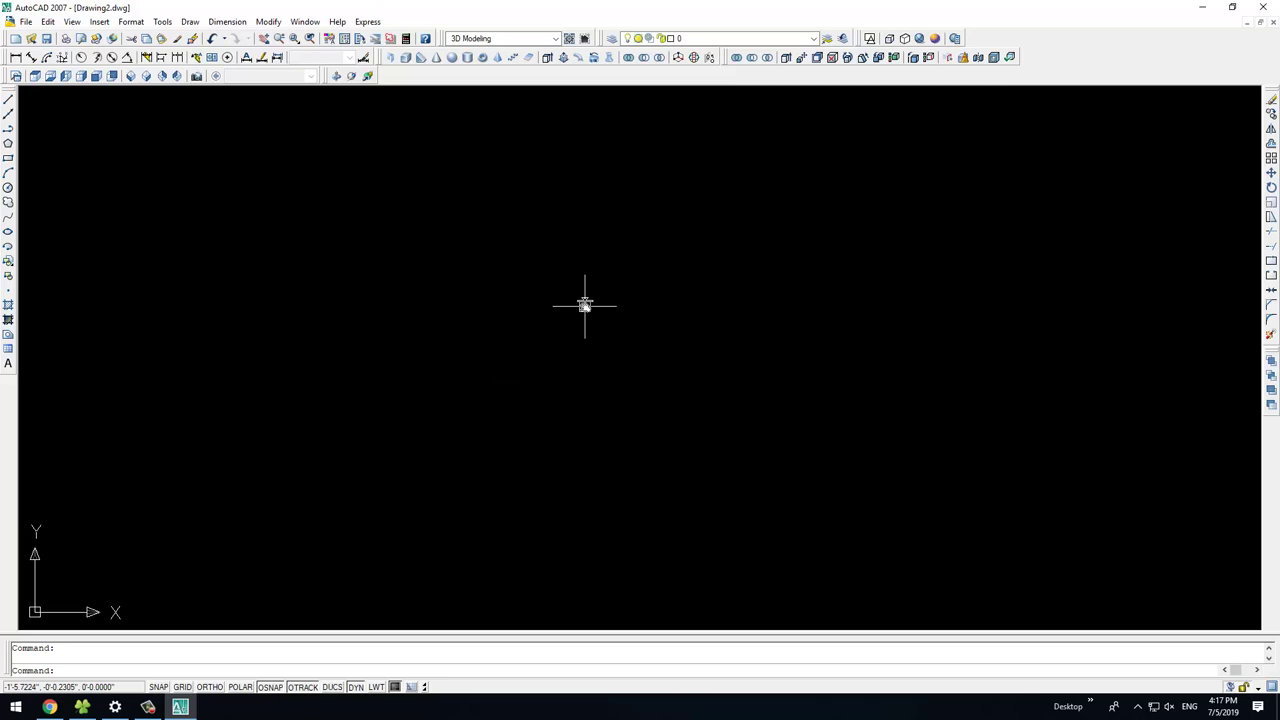
type("l")
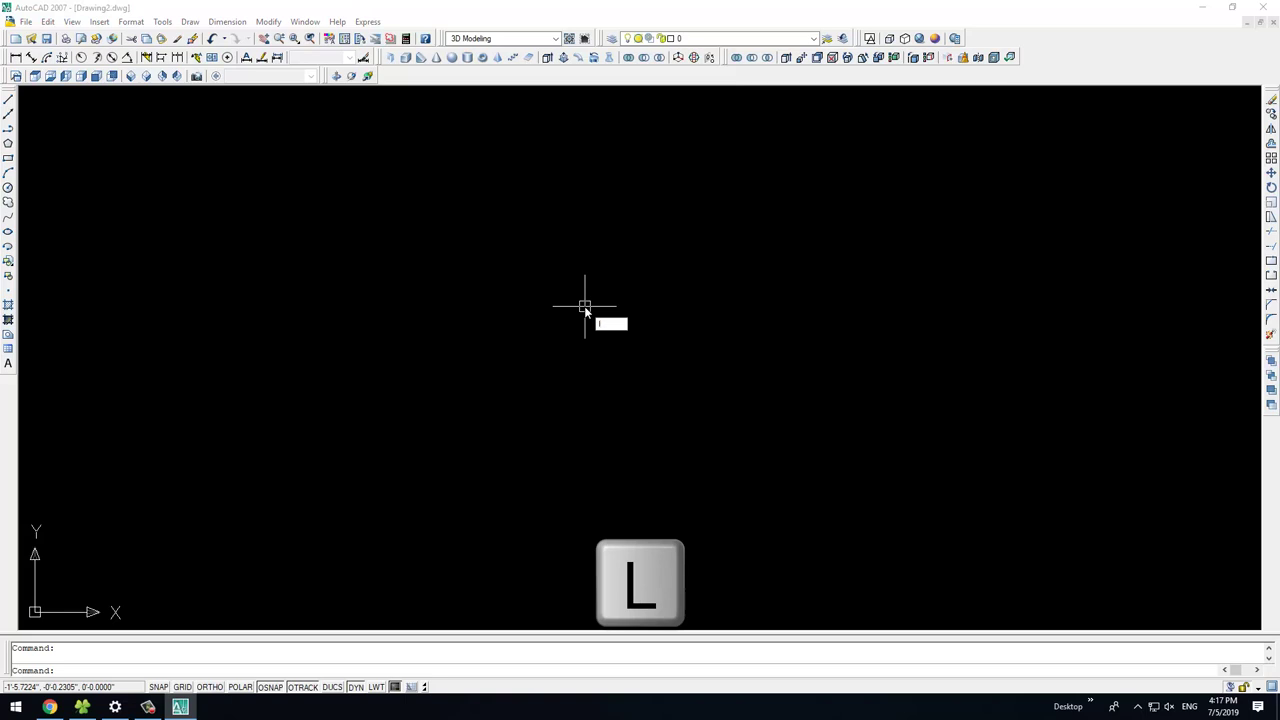
key("Return")
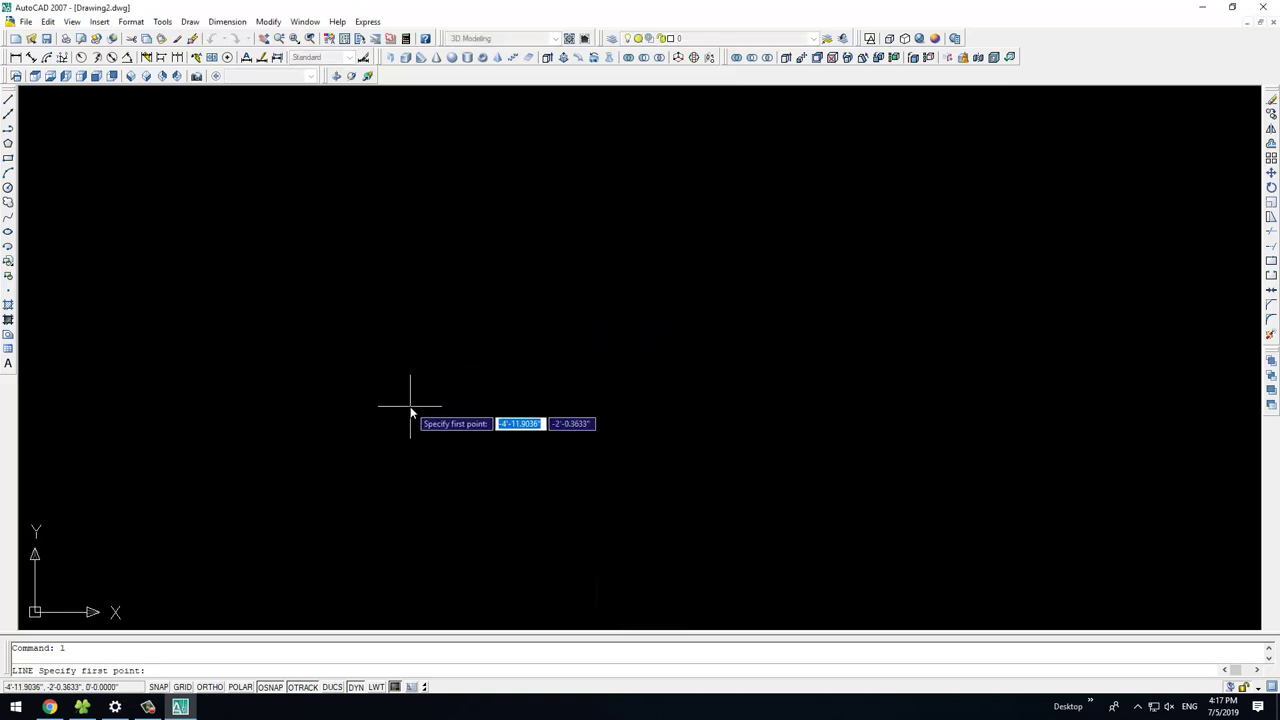
left_click(410, 410)
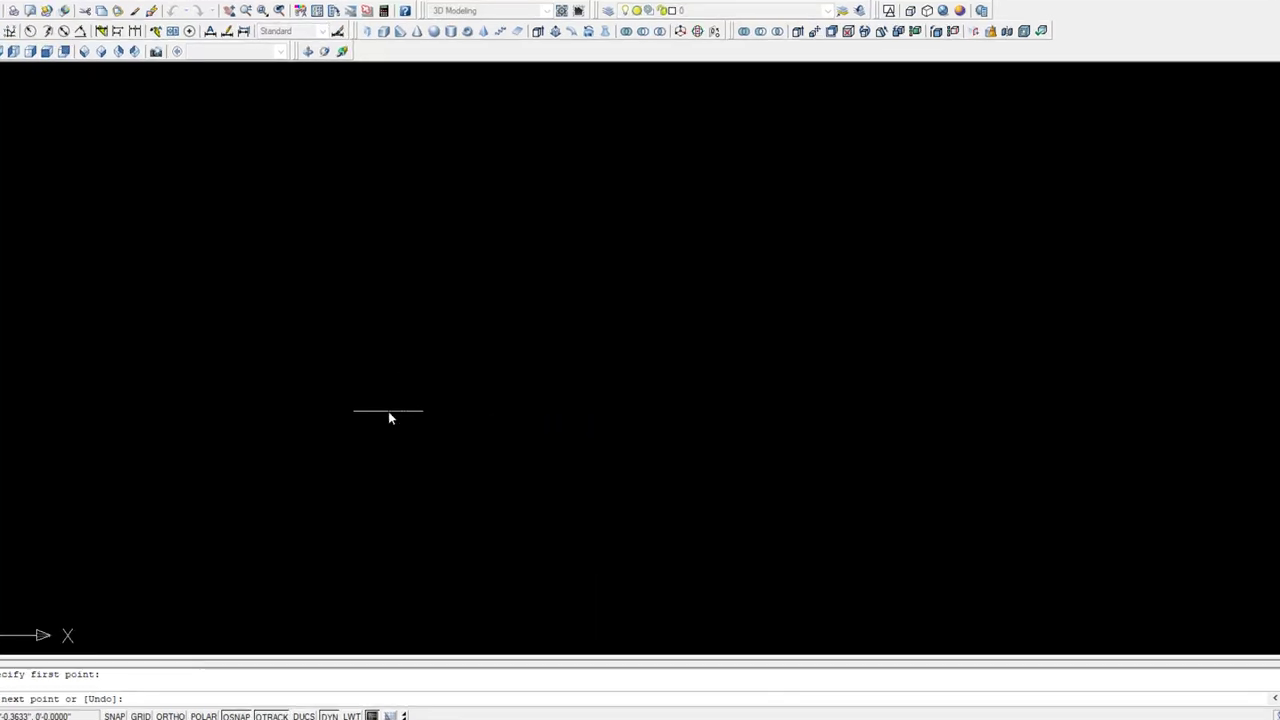
left_click(847, 457)
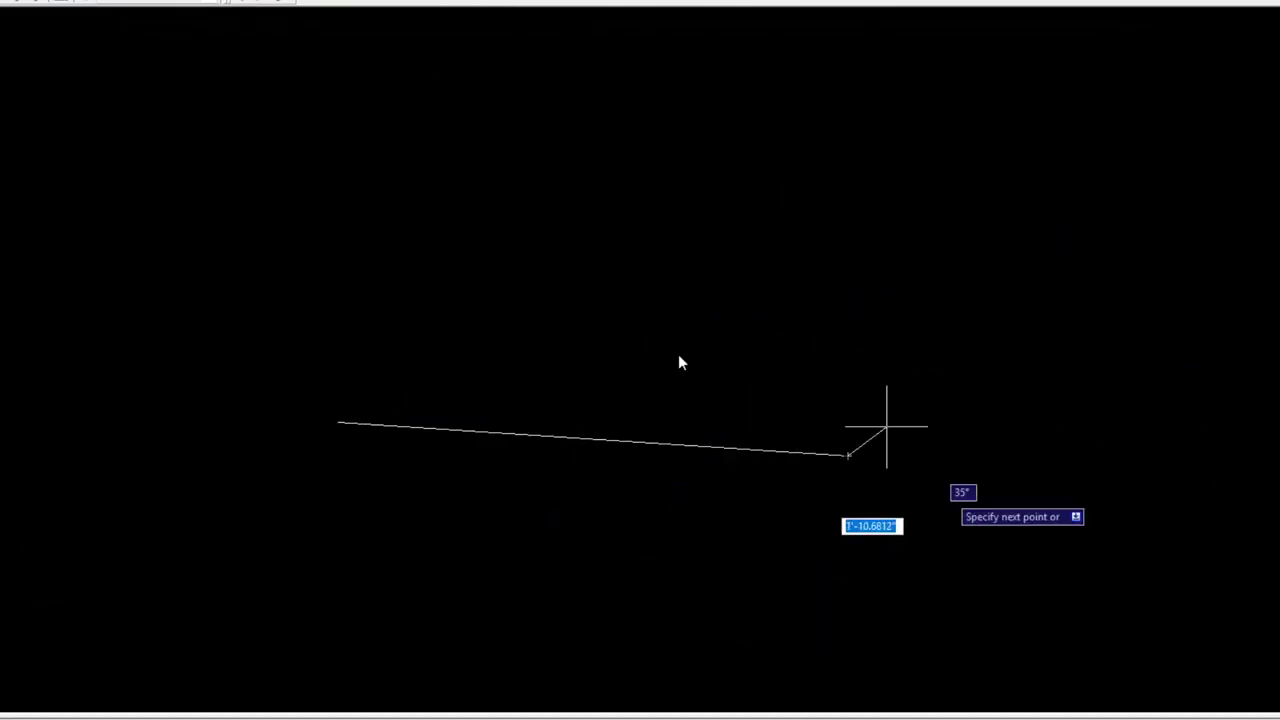
middle_click_drag(846, 491, 595, 491)
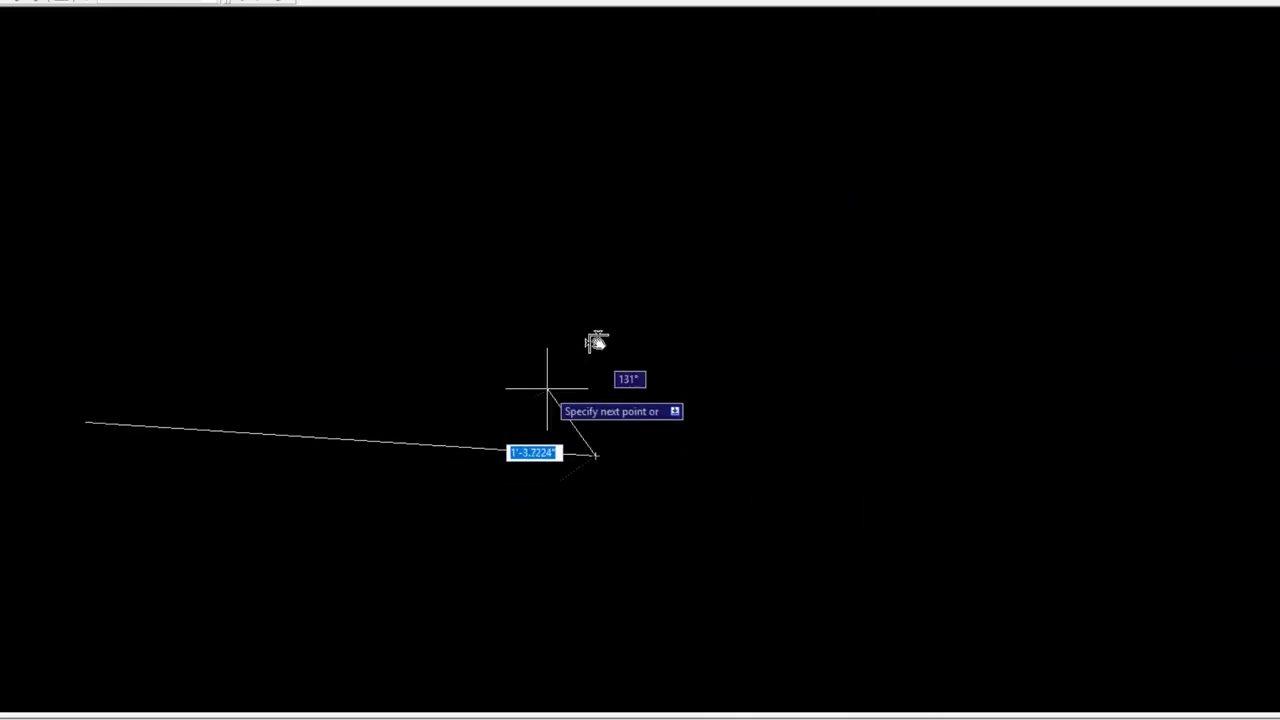
right_click(717, 436)
left_click(748, 446)
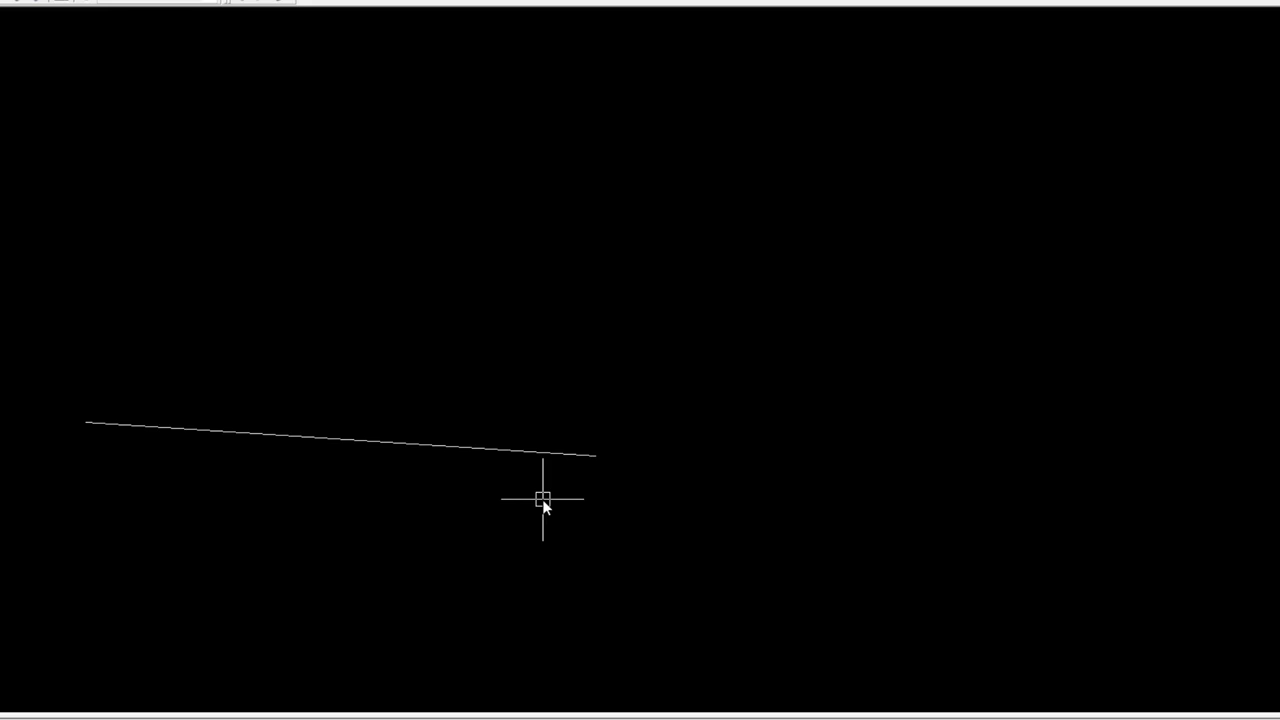
Step: Draw a second sloping line below the first one with LINE
type("l")
key("Return")
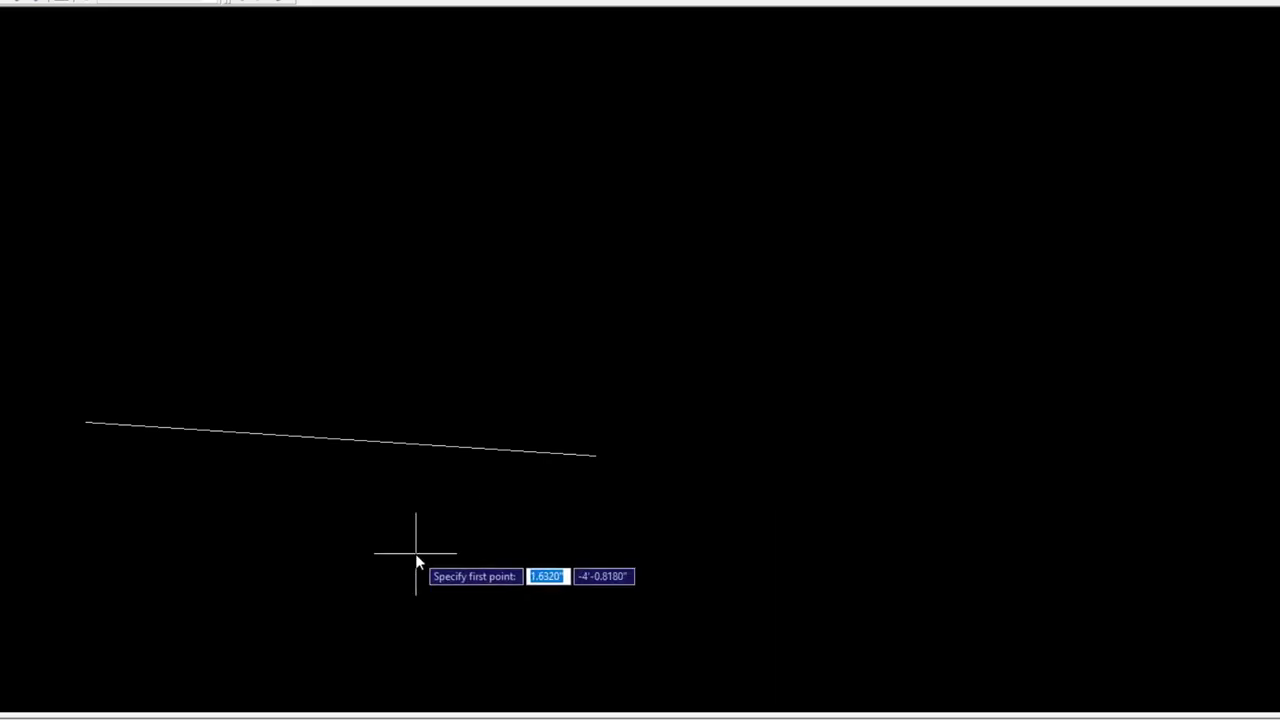
left_click(416, 553)
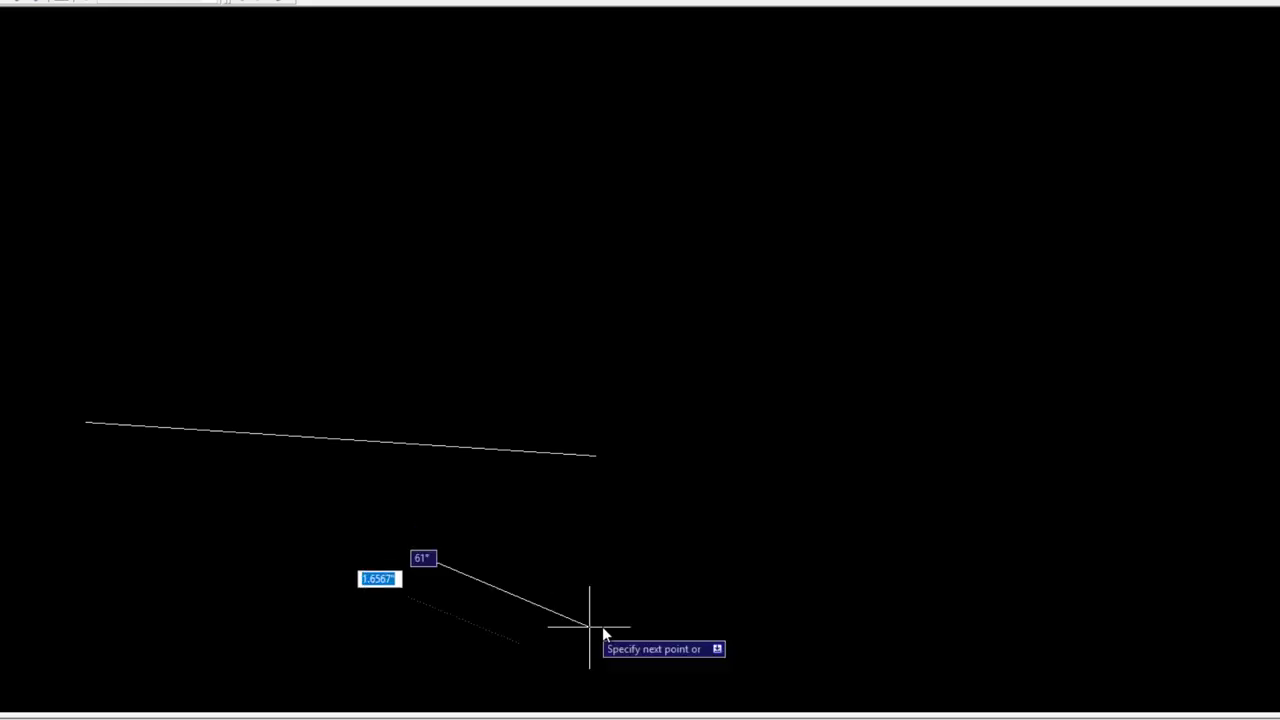
left_click(868, 547)
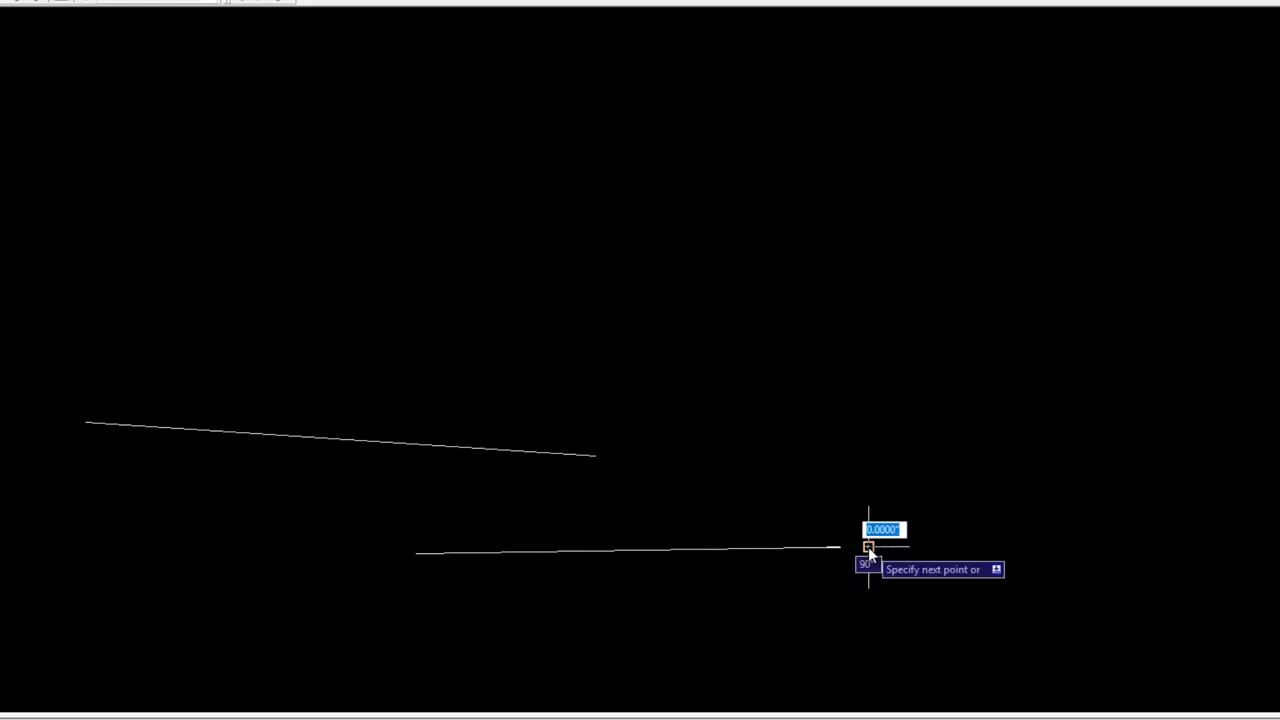
right_click(849, 598)
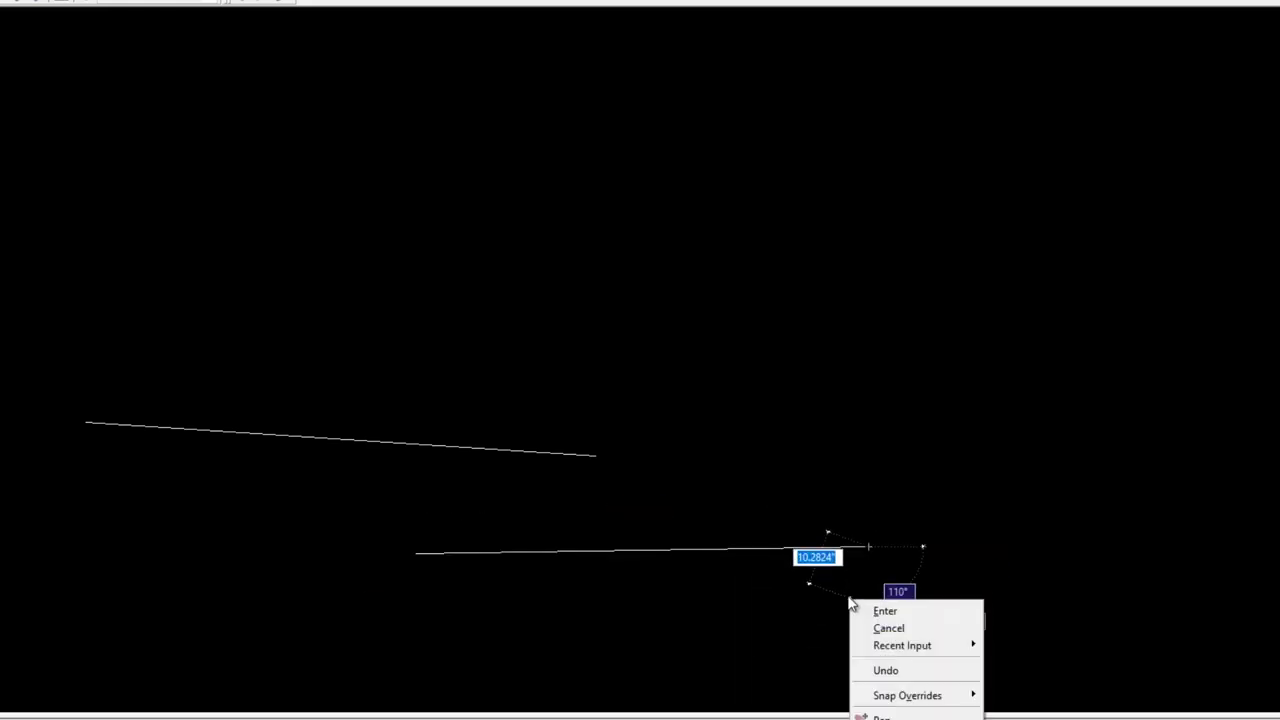
left_click(861, 566)
right_click(861, 566)
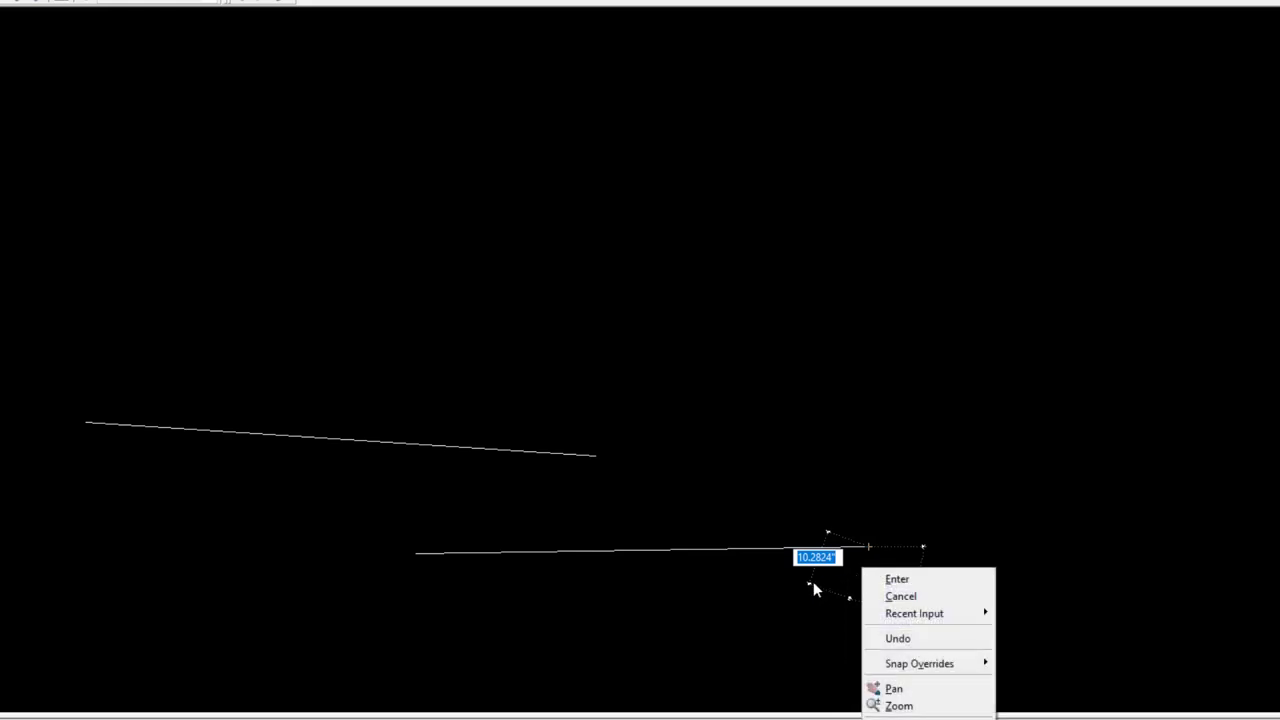
left_click(896, 582)
Step: Draw a third line rising gently to the right
key("Return")
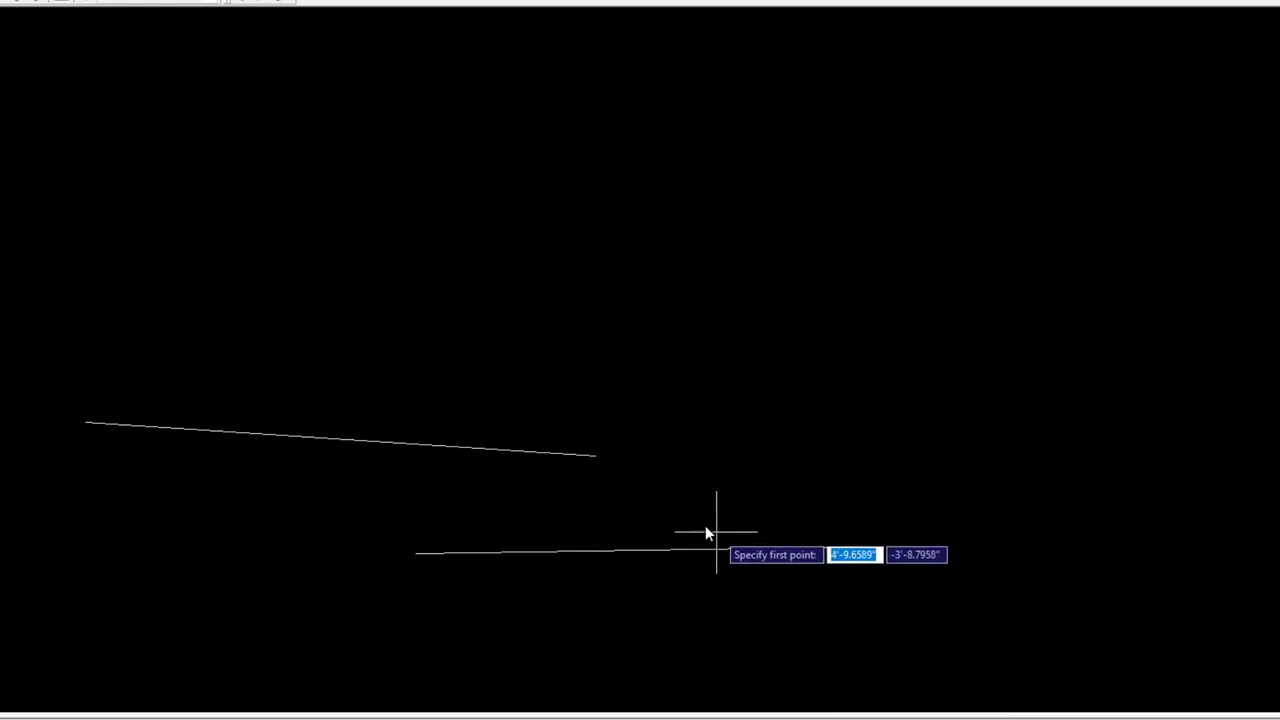
left_click(609, 504)
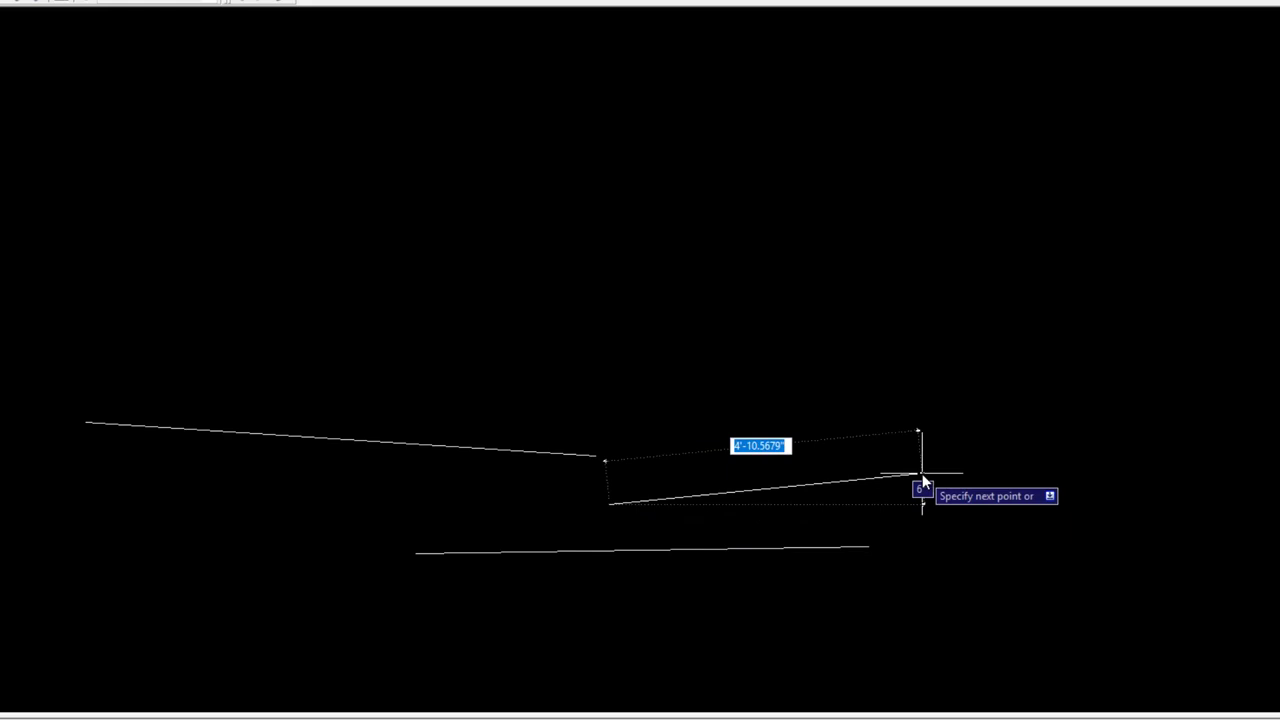
left_click(922, 474)
key("Return")
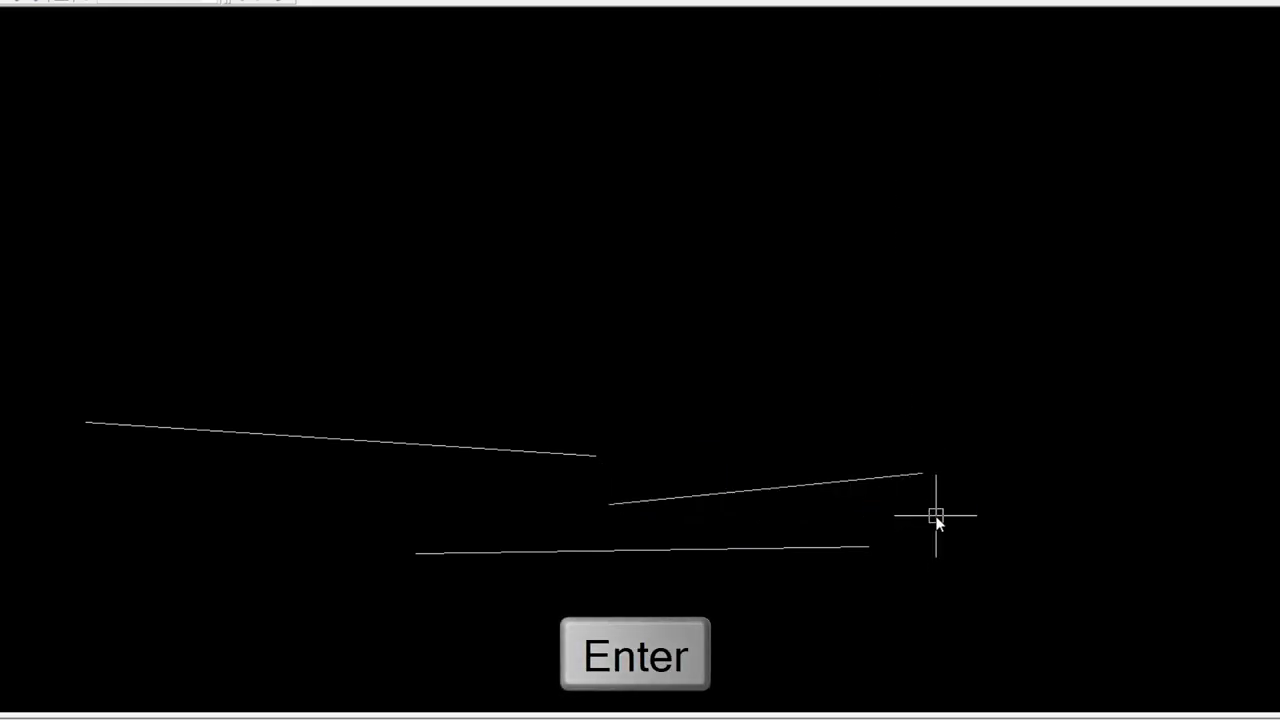
Step: Pan the view down and draw a fourth short sloping line
middle_click_drag(743, 443, 743, 540)
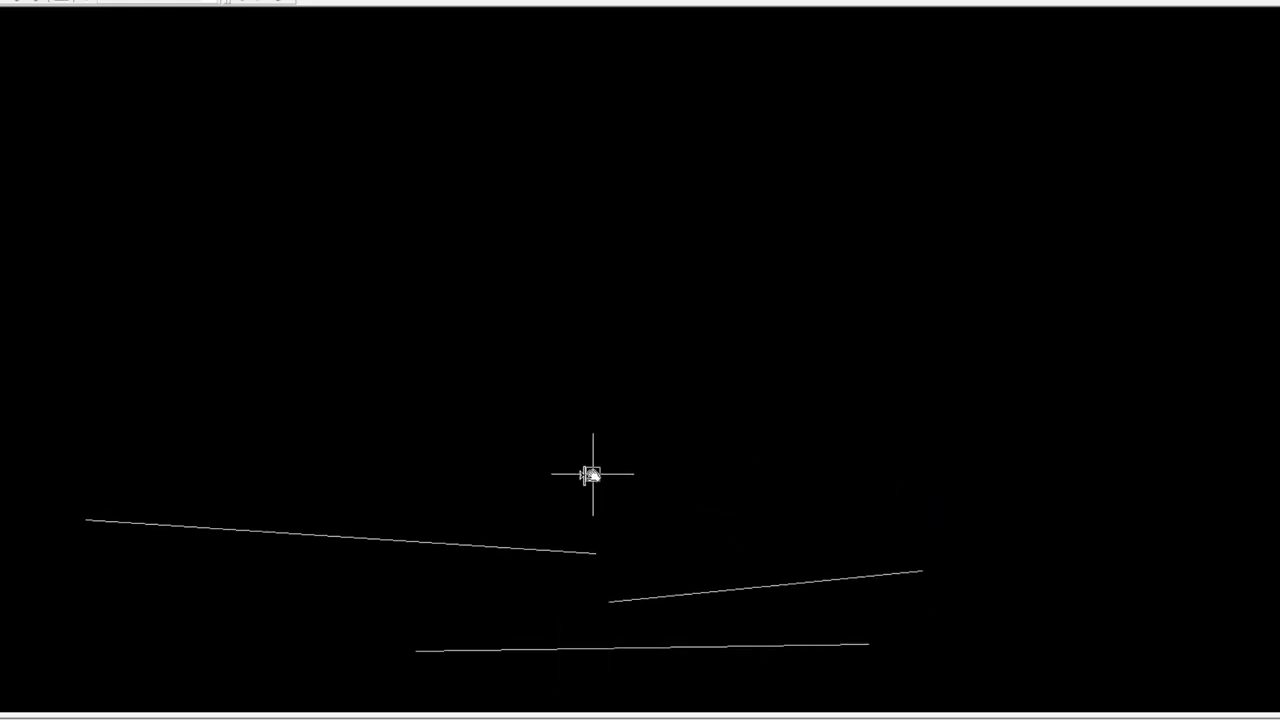
type("l")
key("Return")
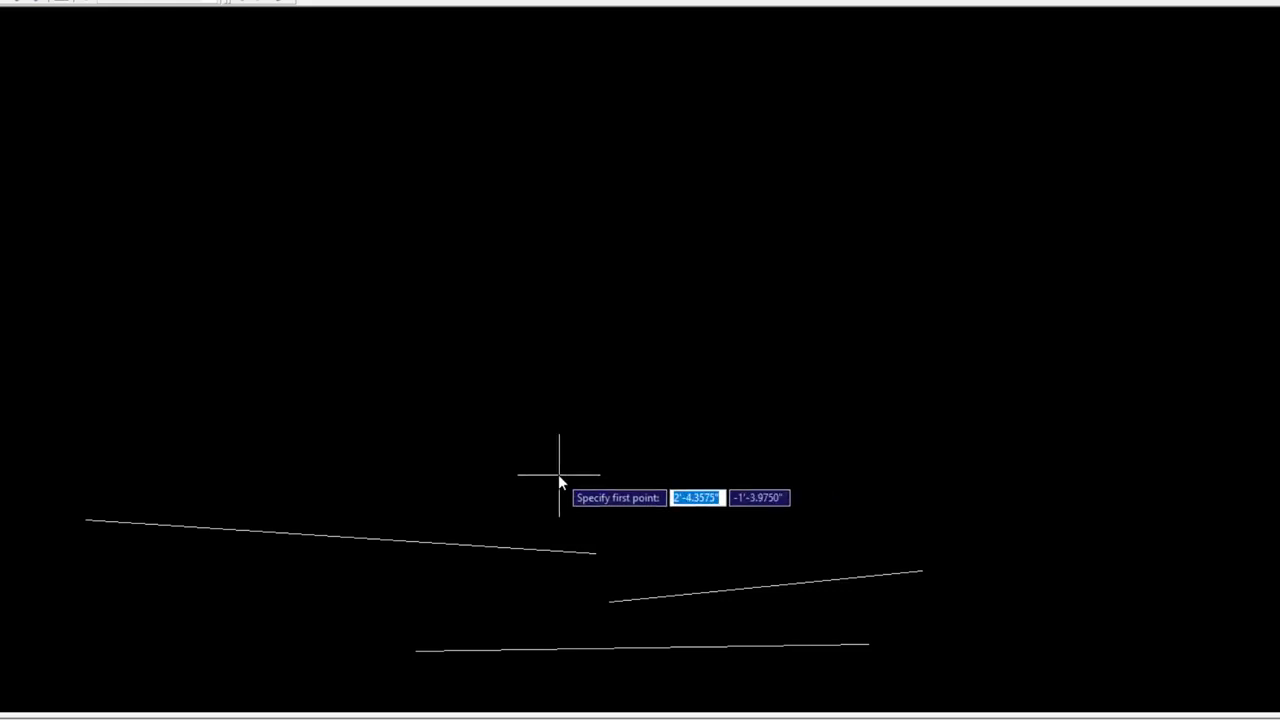
left_click(555, 471)
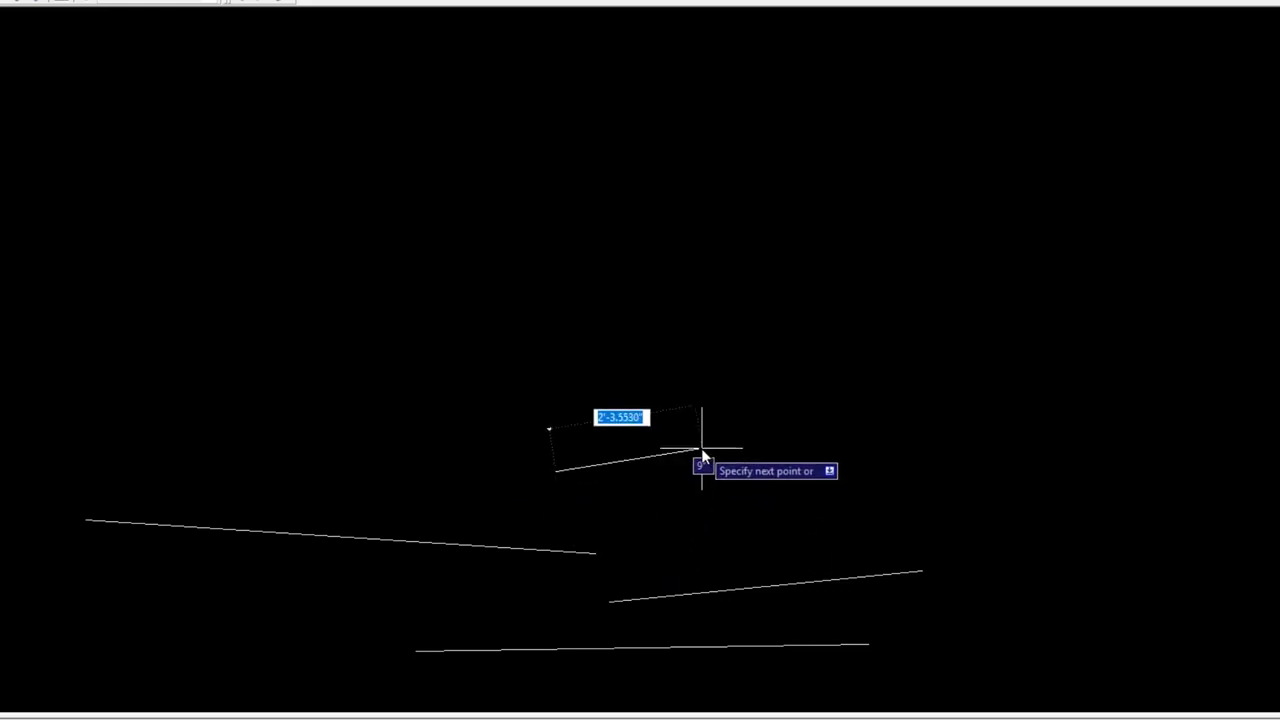
left_click(777, 447)
key("Escape")
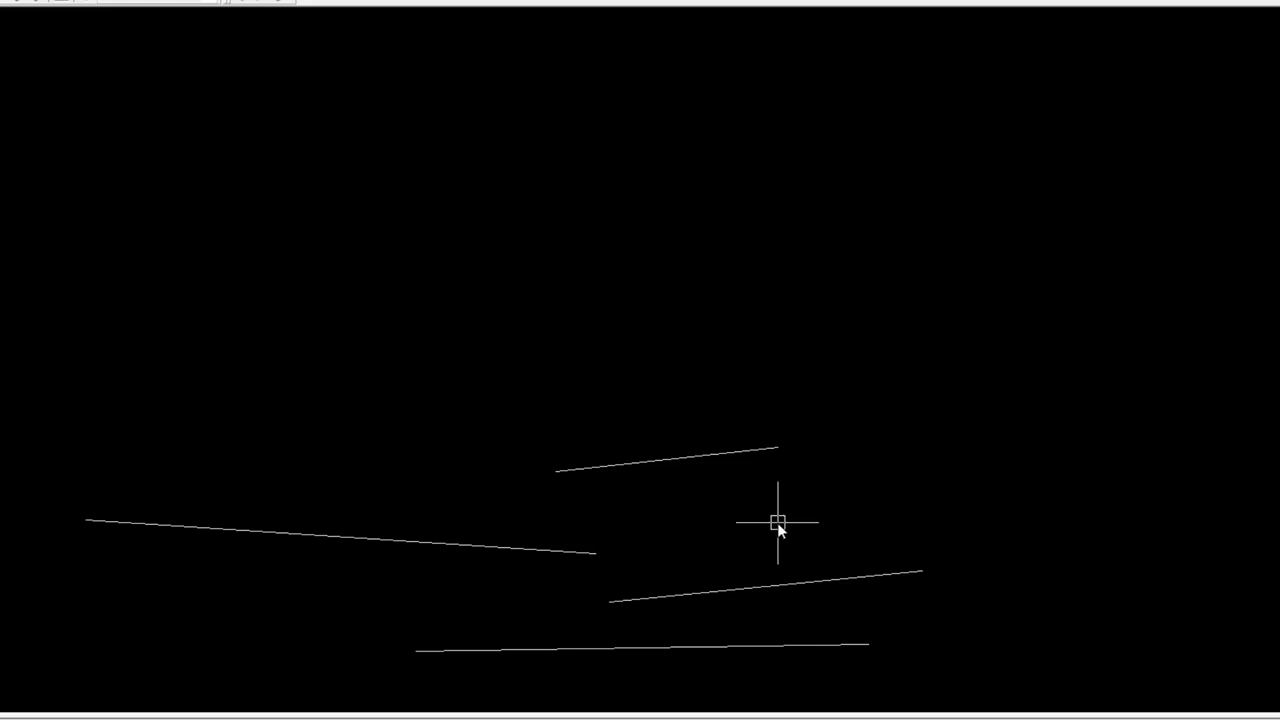
key("Return")
middle_click_drag(646, 521, 646, 431)
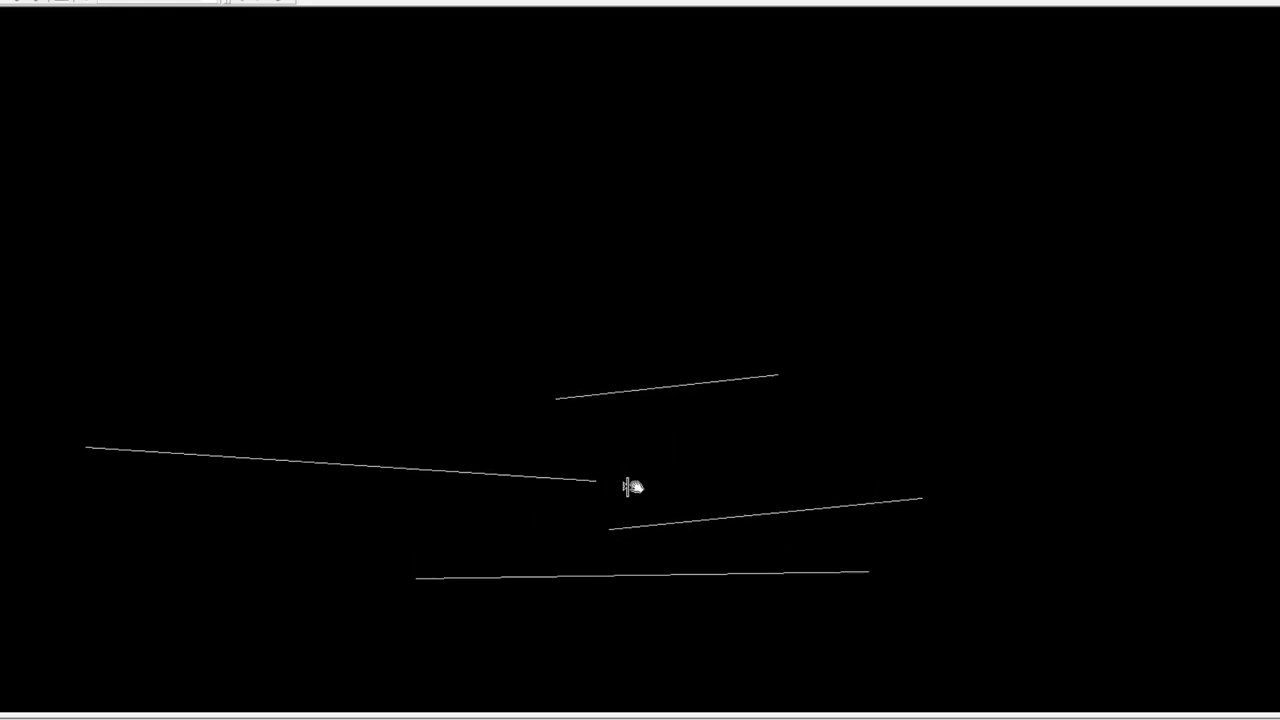
left_click(684, 325)
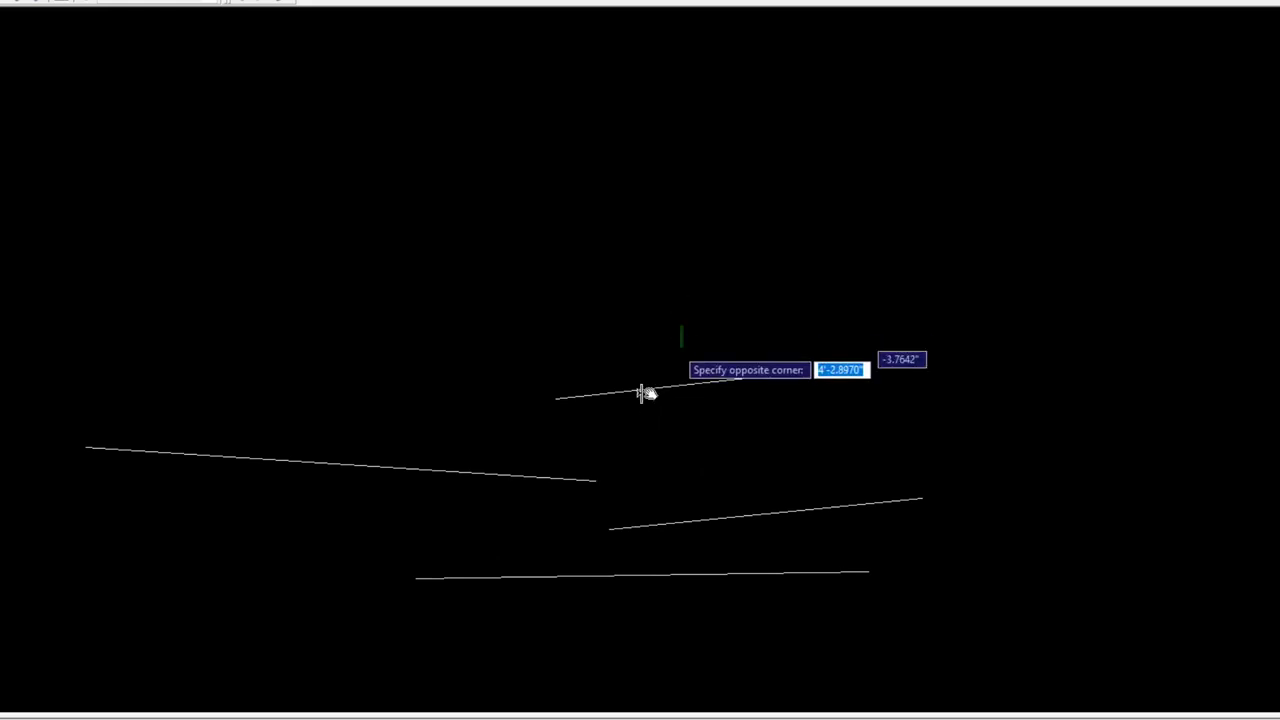
left_click(640, 270)
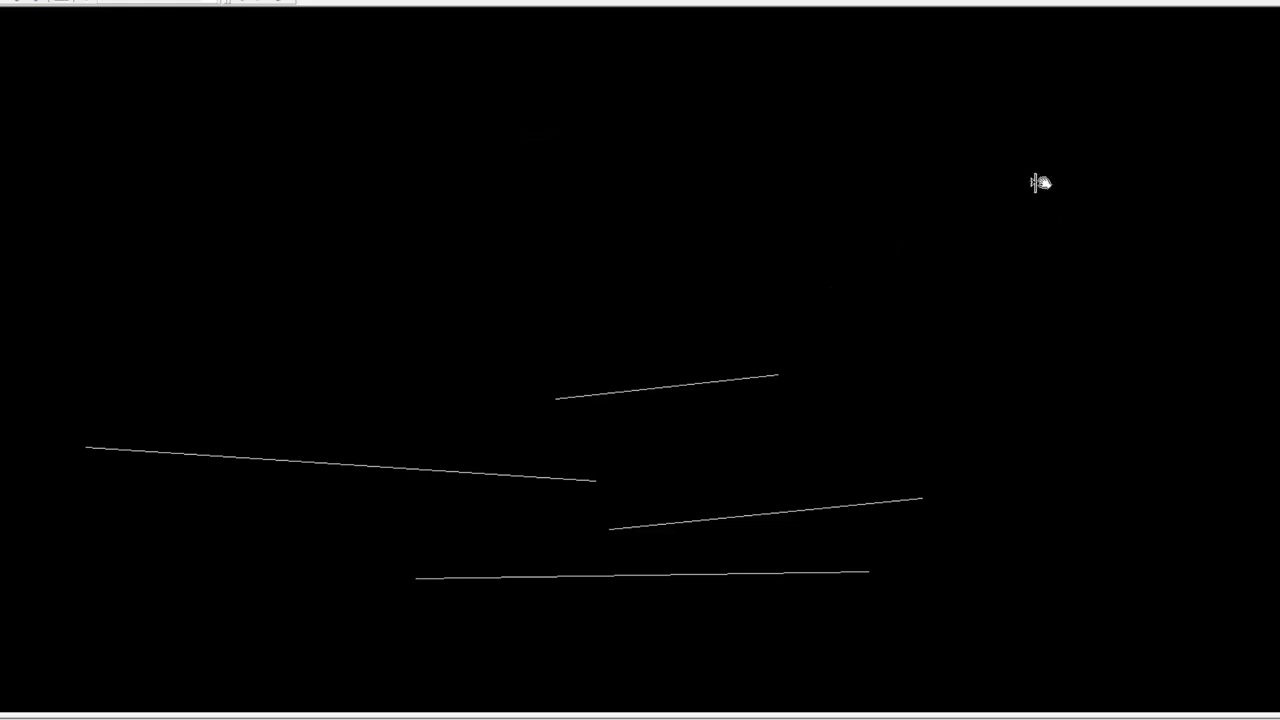
left_click(1043, 182)
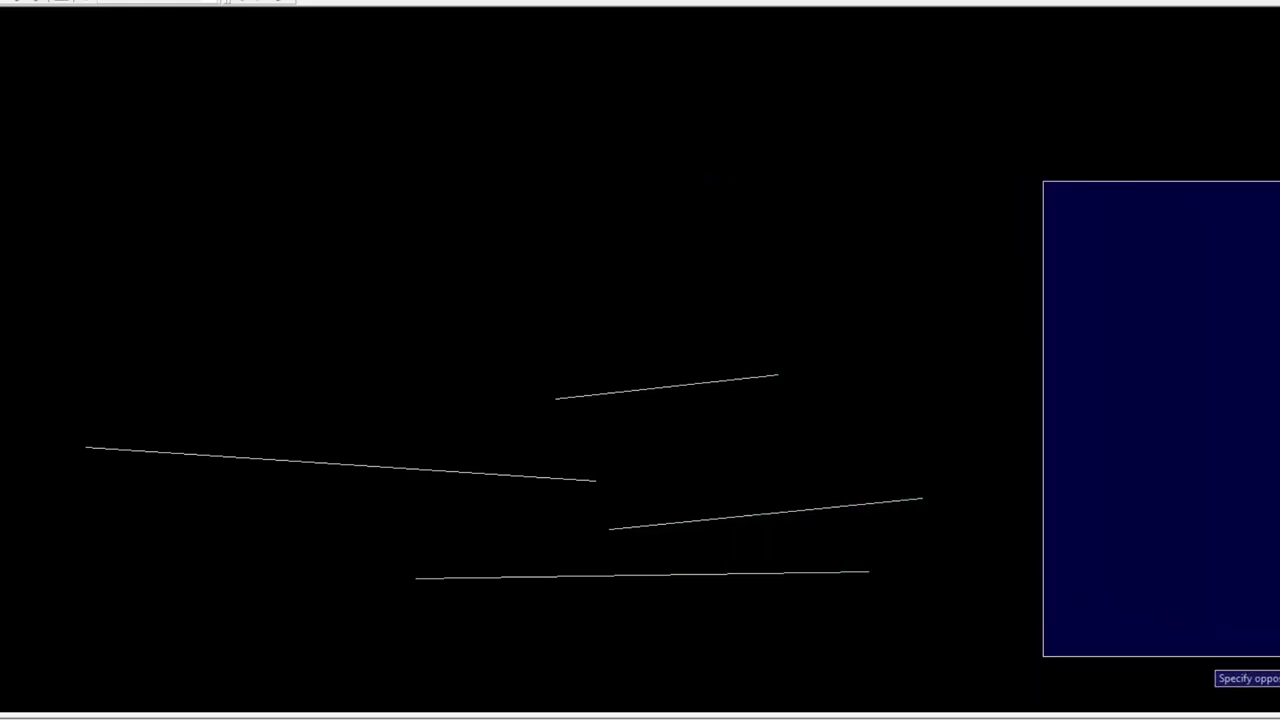
left_click(1208, 457)
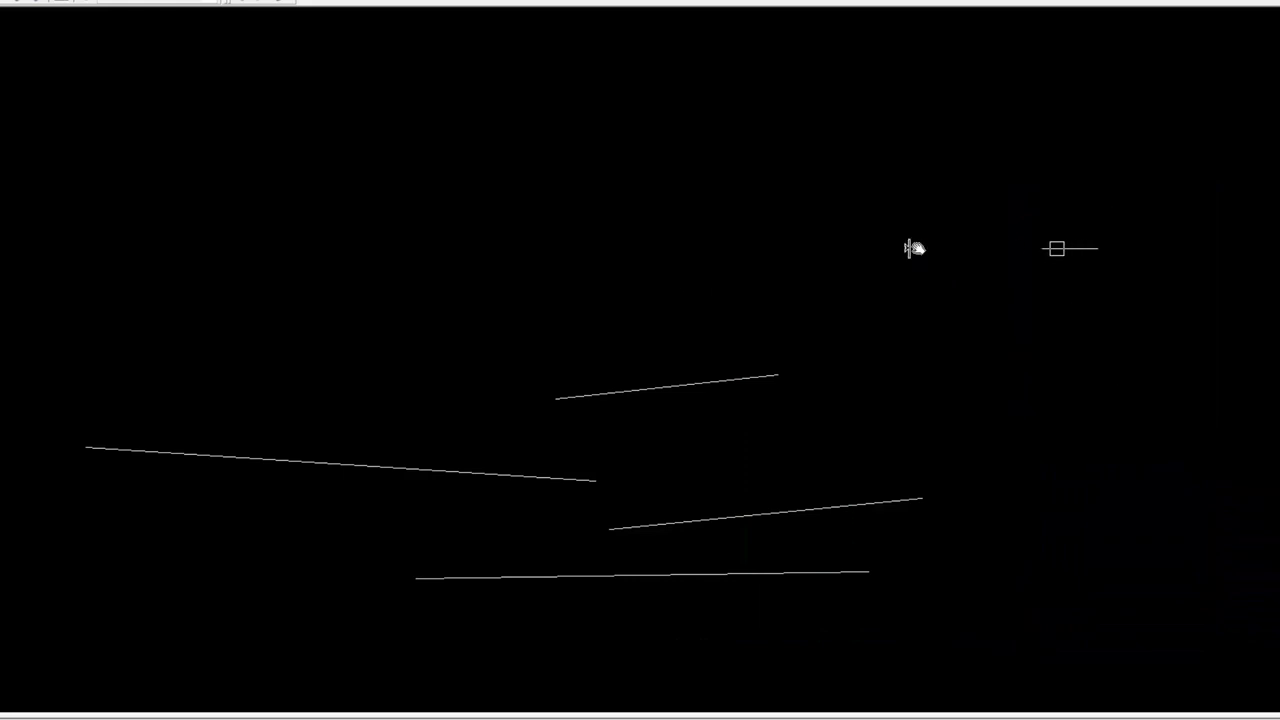
left_click(875, 242)
left_click(966, 350)
left_click(875, 242)
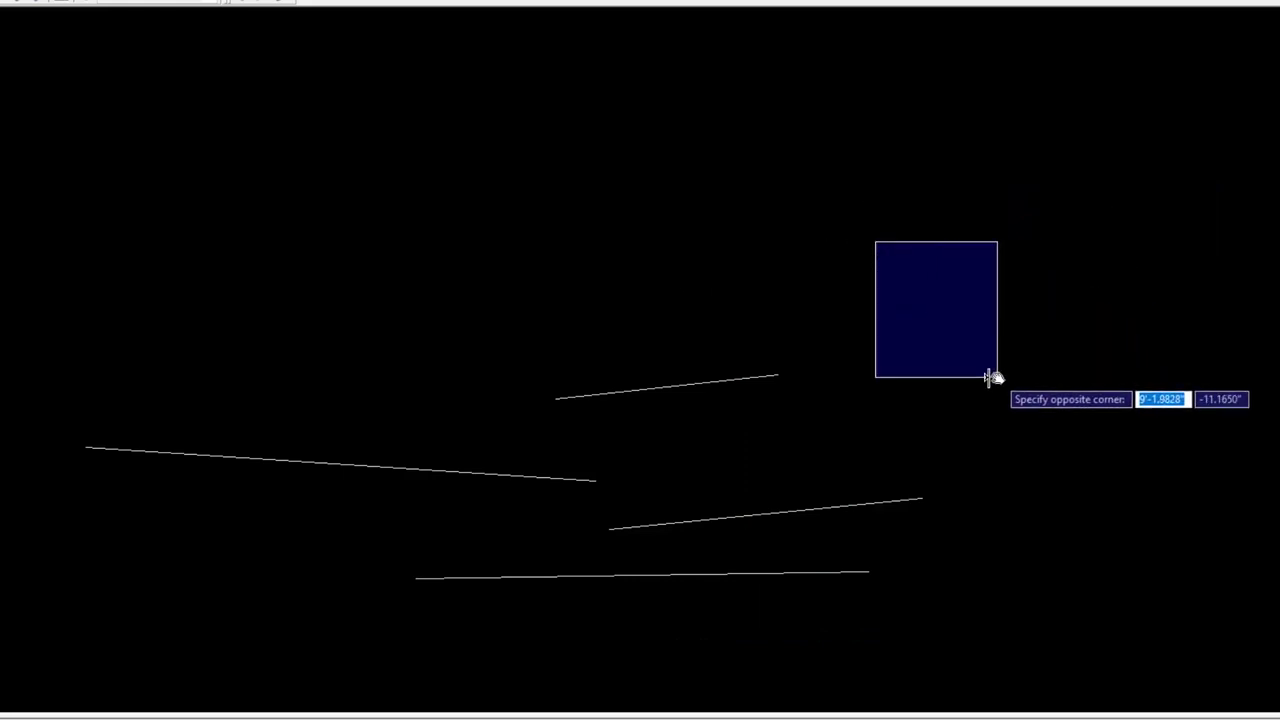
left_click(993, 377)
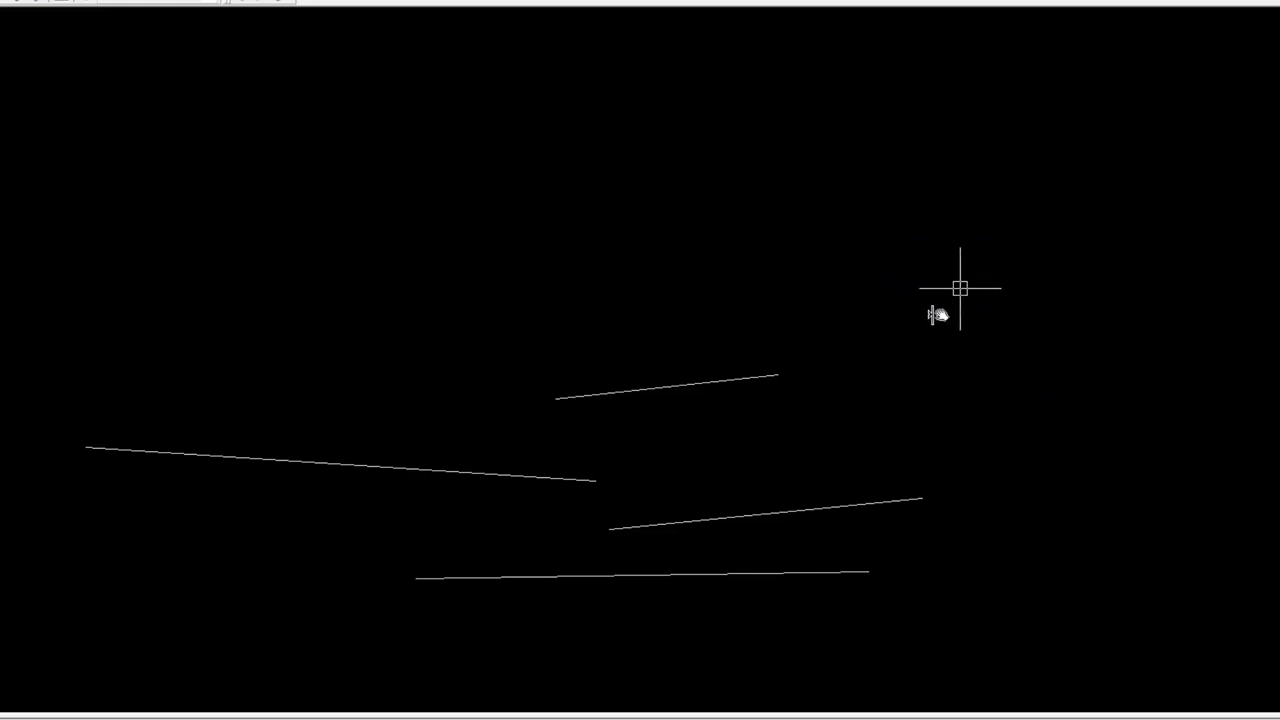
left_click(916, 263)
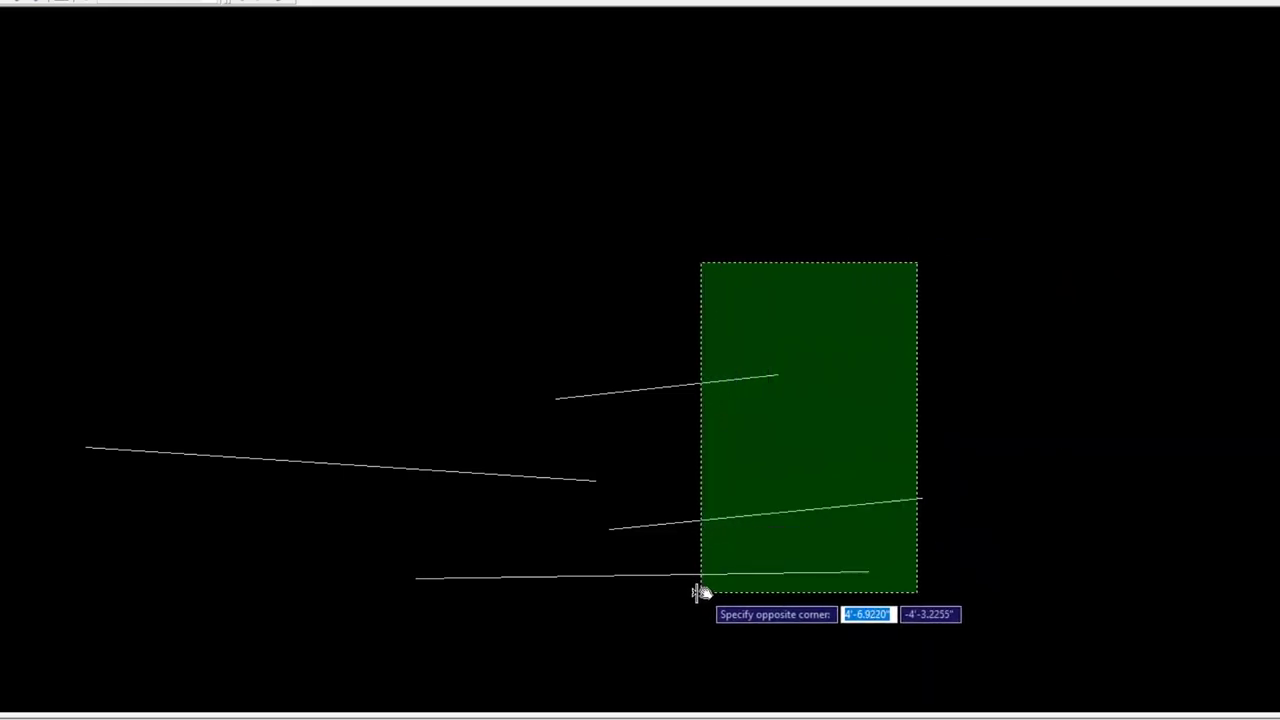
left_click(752, 592)
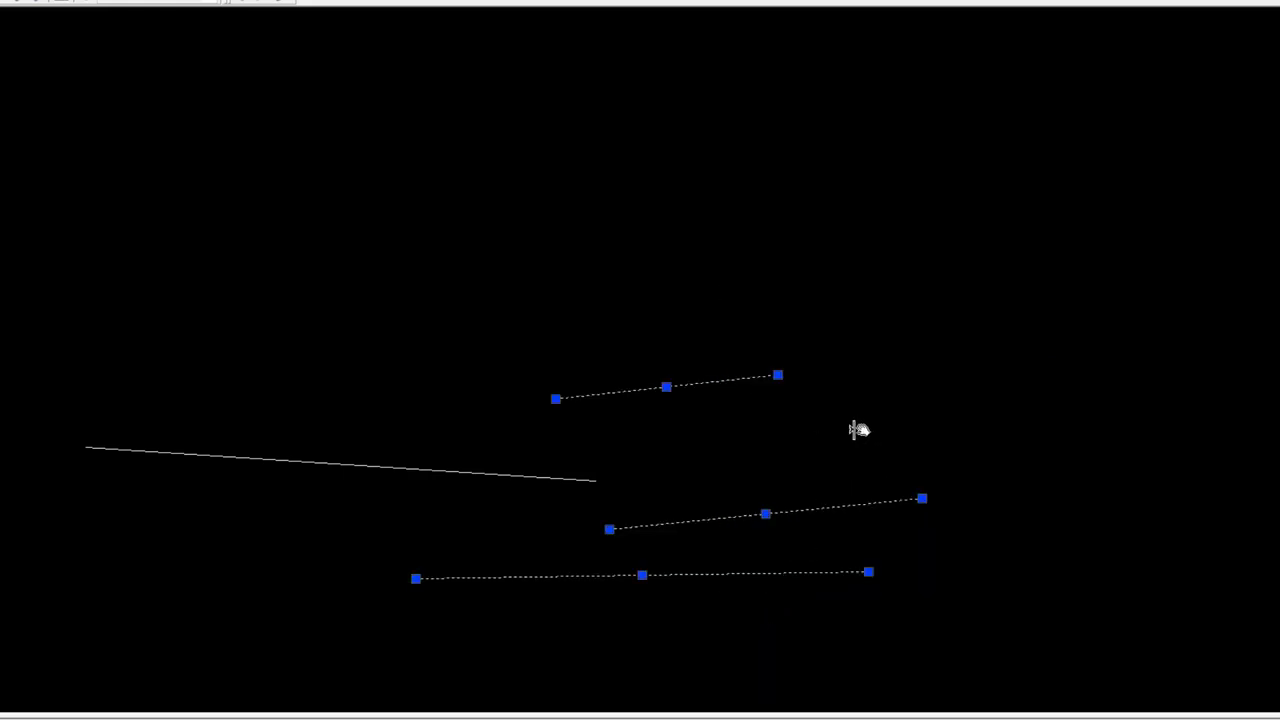
key("Escape")
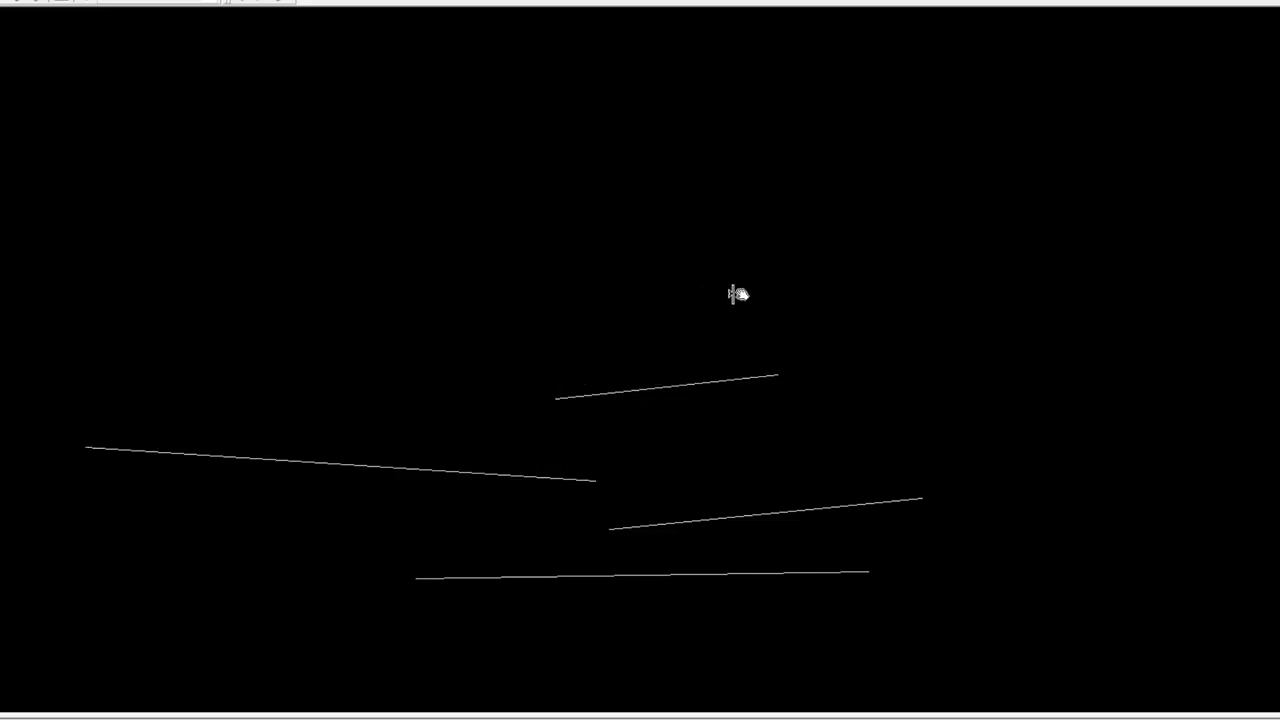
left_click(744, 287)
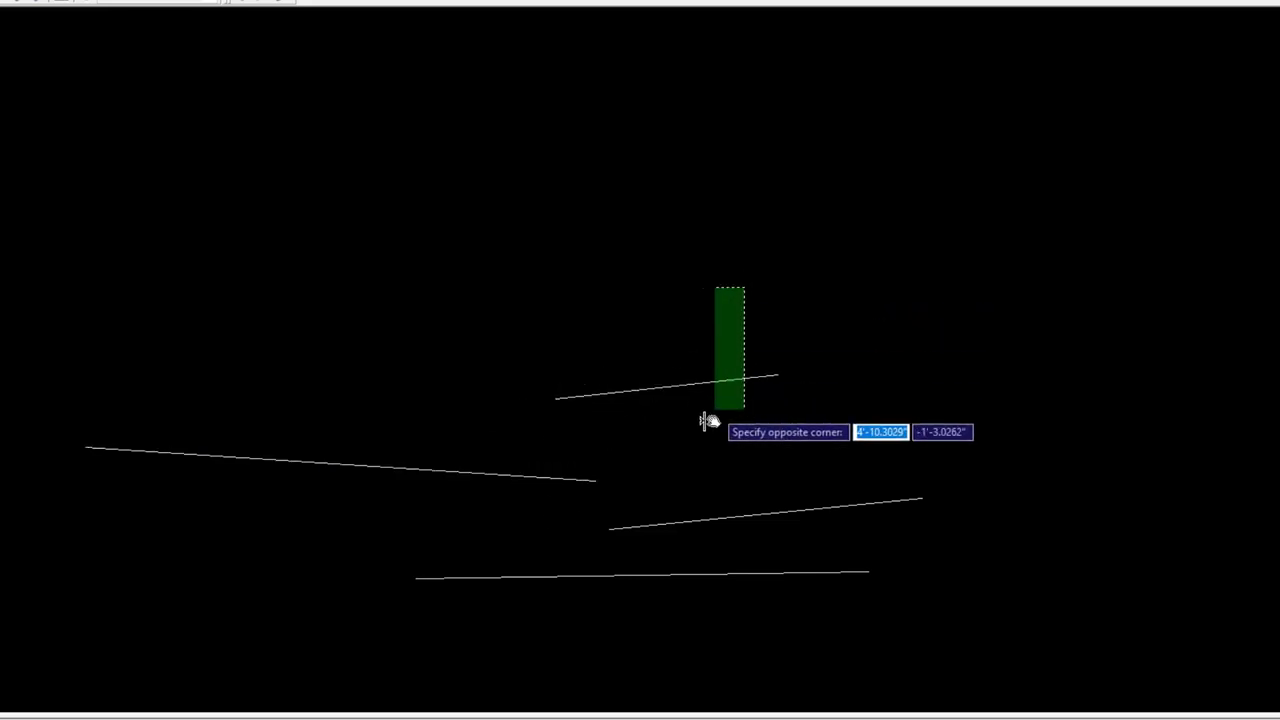
left_click(594, 603)
key("Escape")
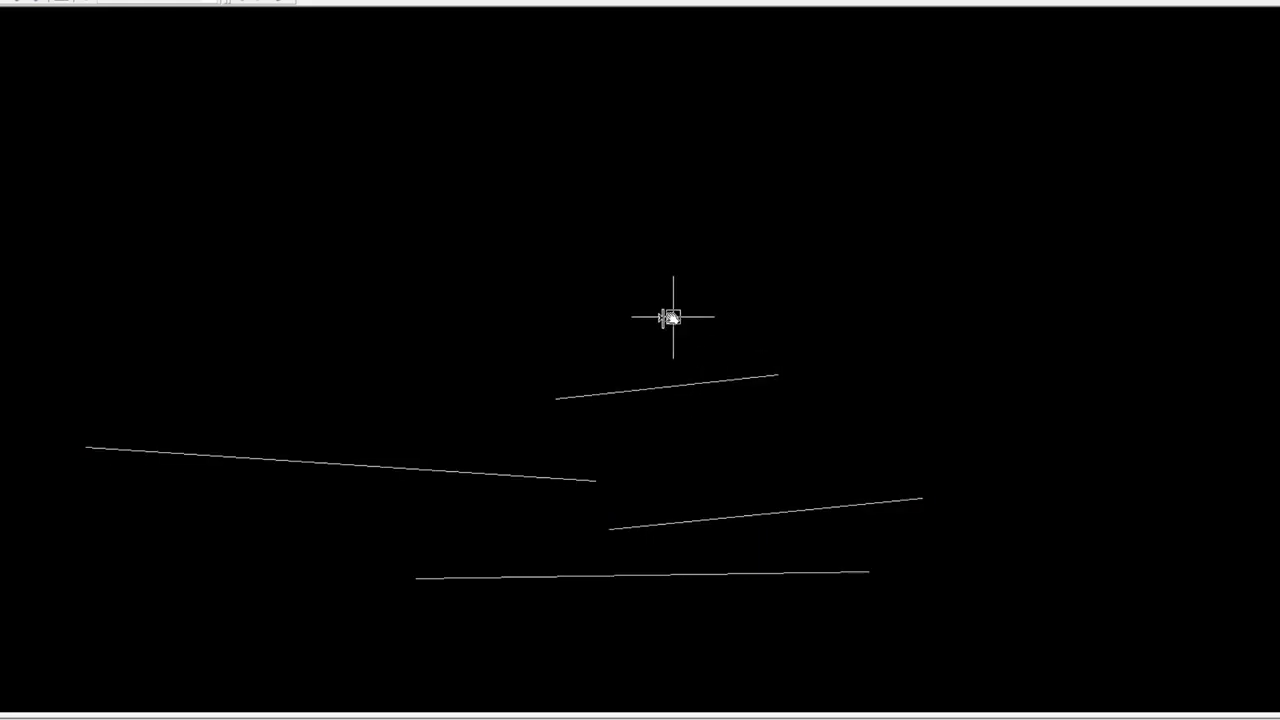
left_click(671, 314)
left_click(583, 648)
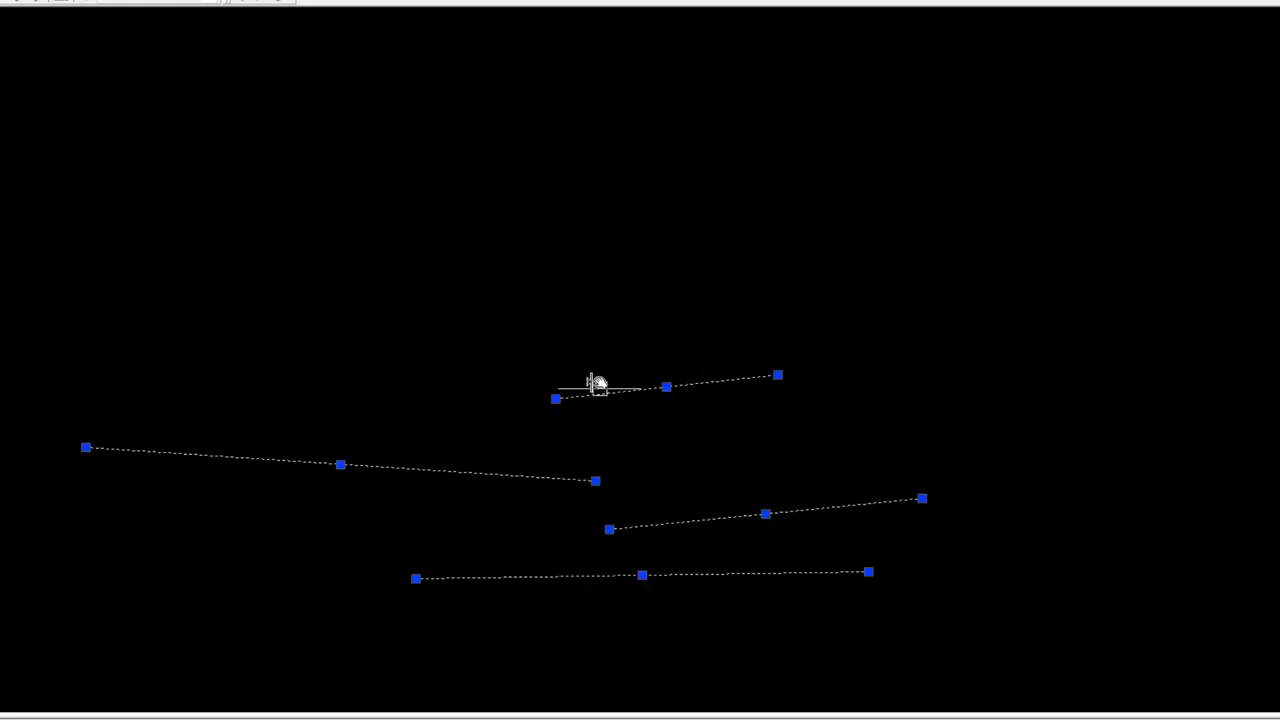
key("Escape")
left_click(624, 332)
left_click(577, 595)
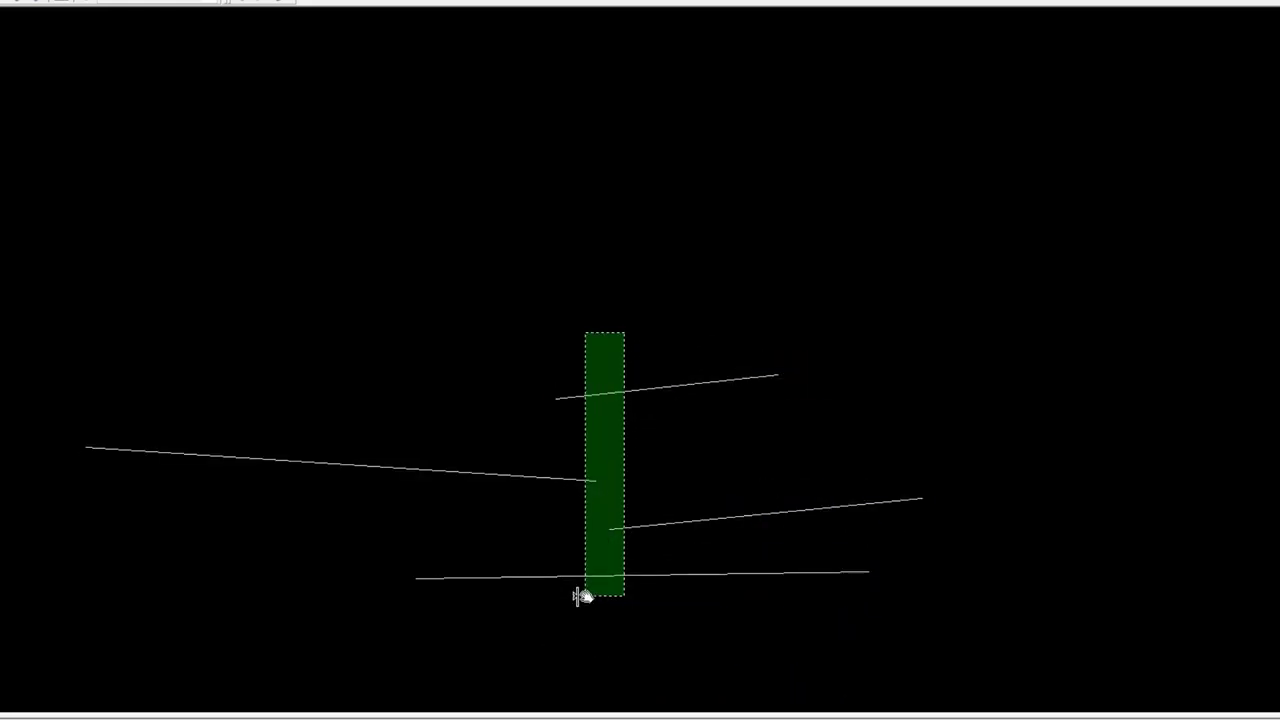
key("Escape")
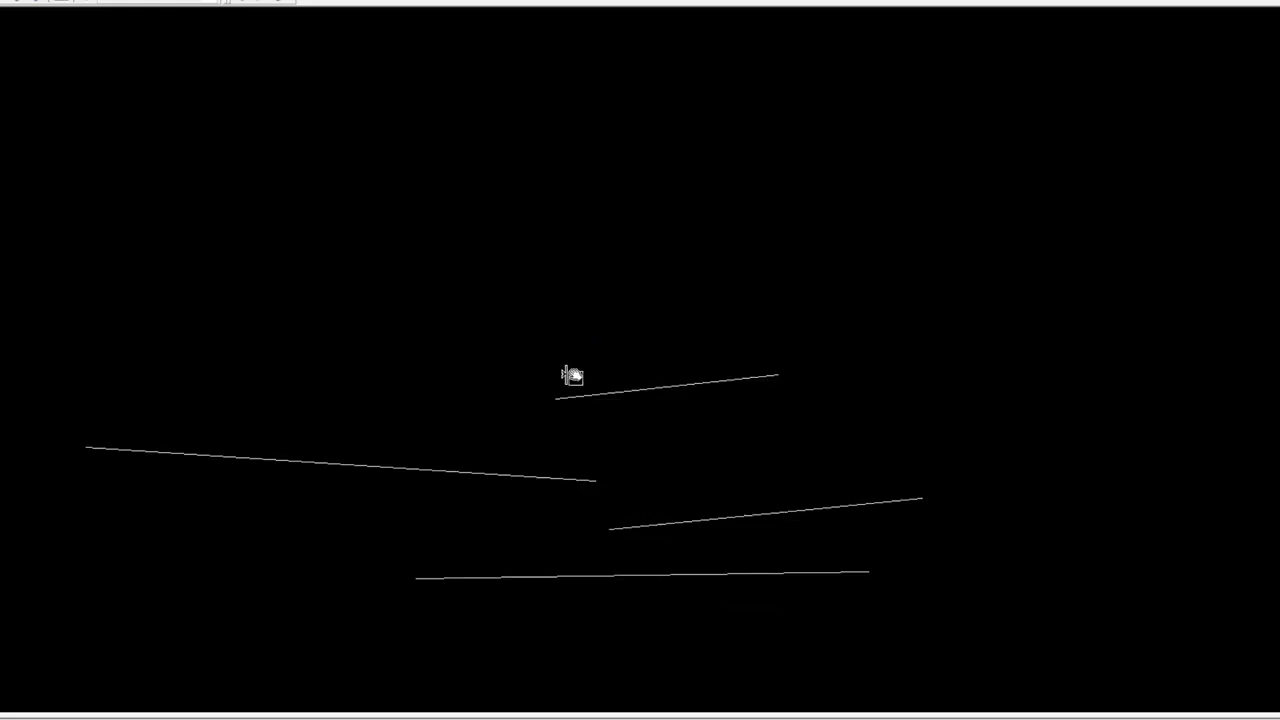
left_click(571, 366)
left_click(629, 609)
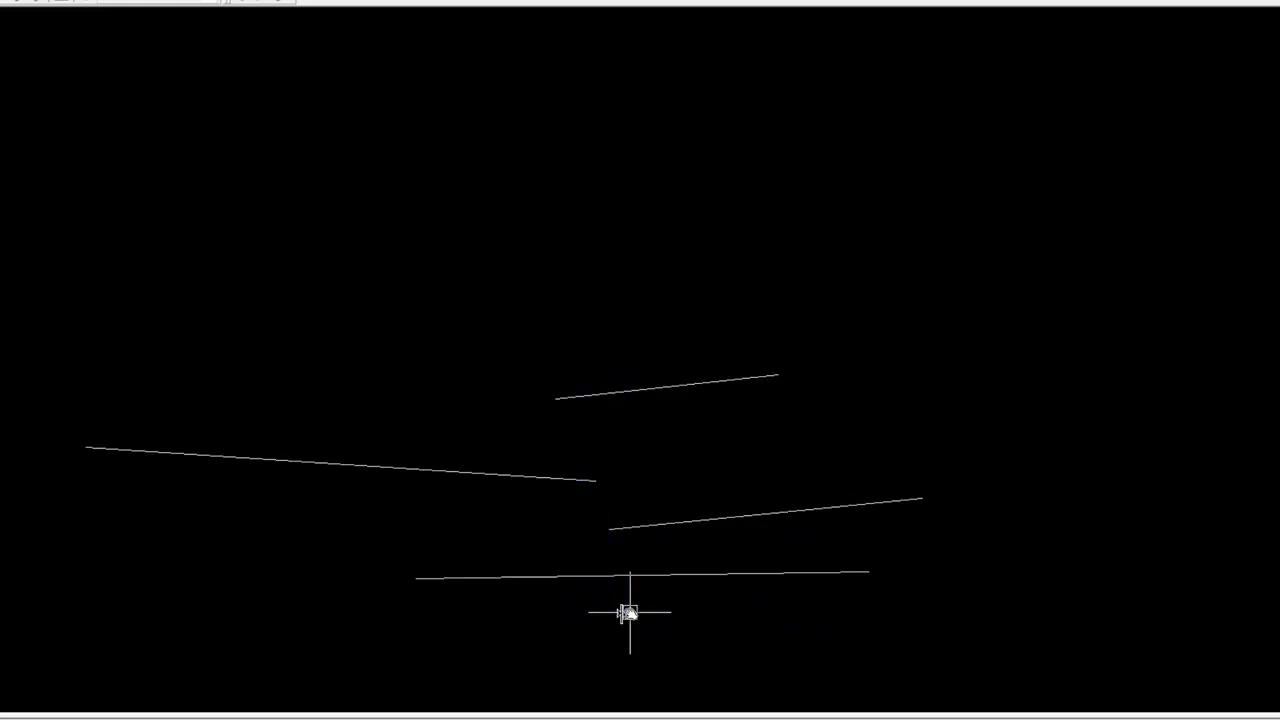
left_click(527, 334)
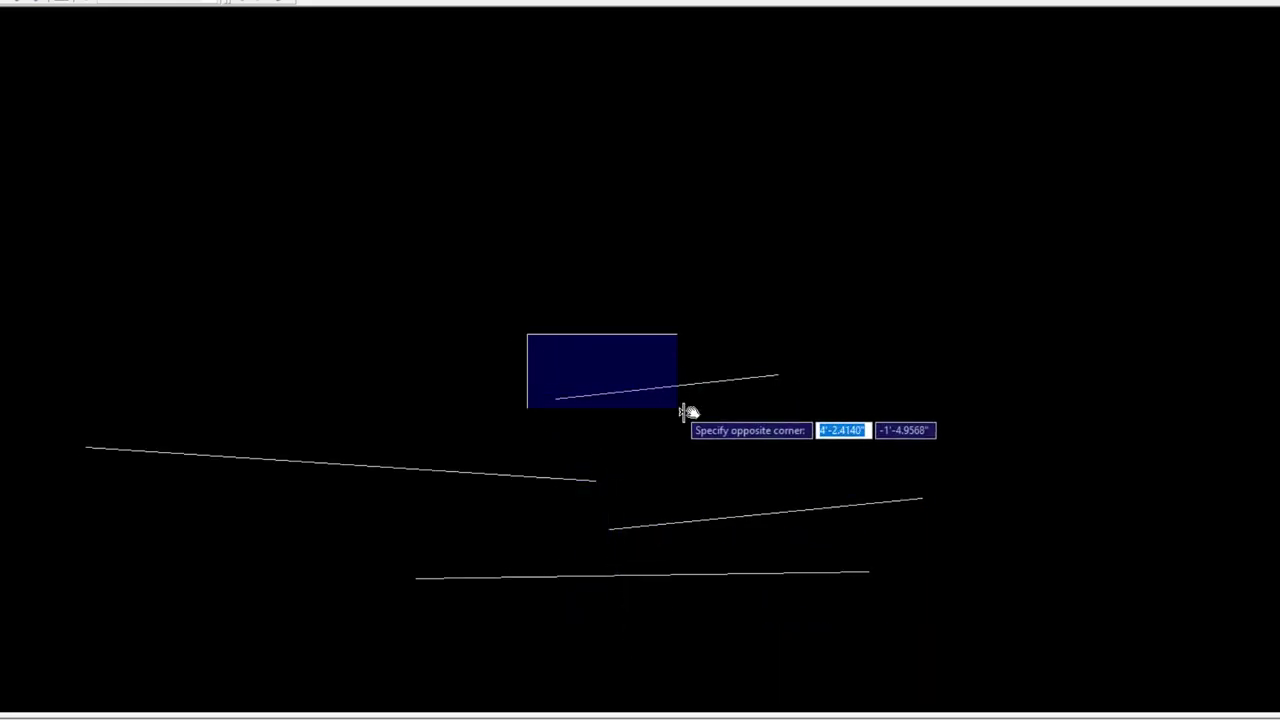
left_click(806, 423)
key("Escape")
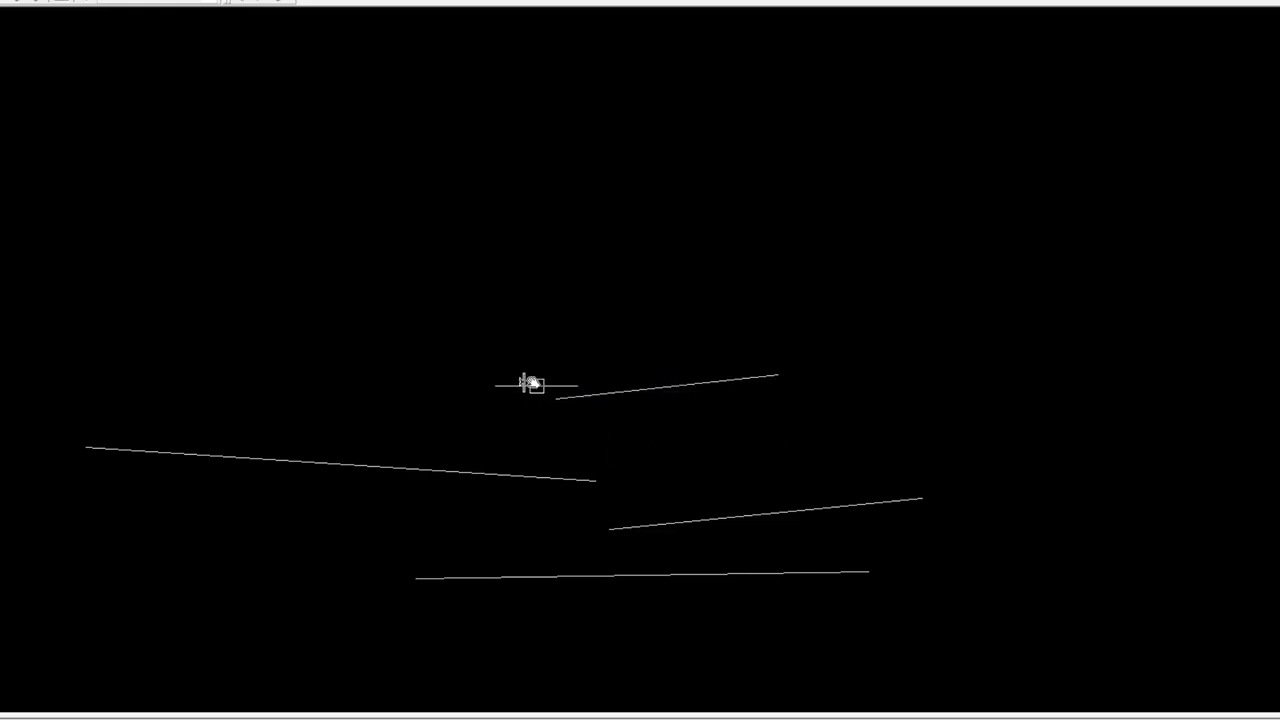
left_click(522, 356)
left_click(928, 609)
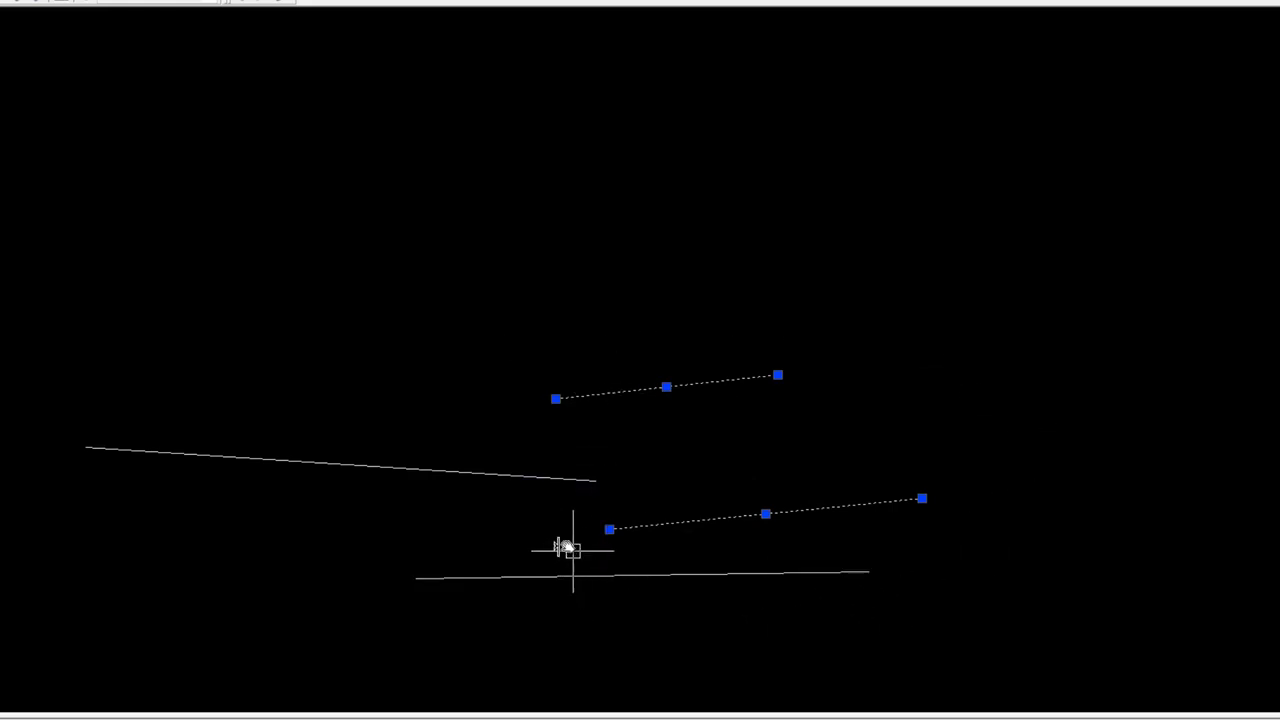
key("Escape")
left_click(6, 253)
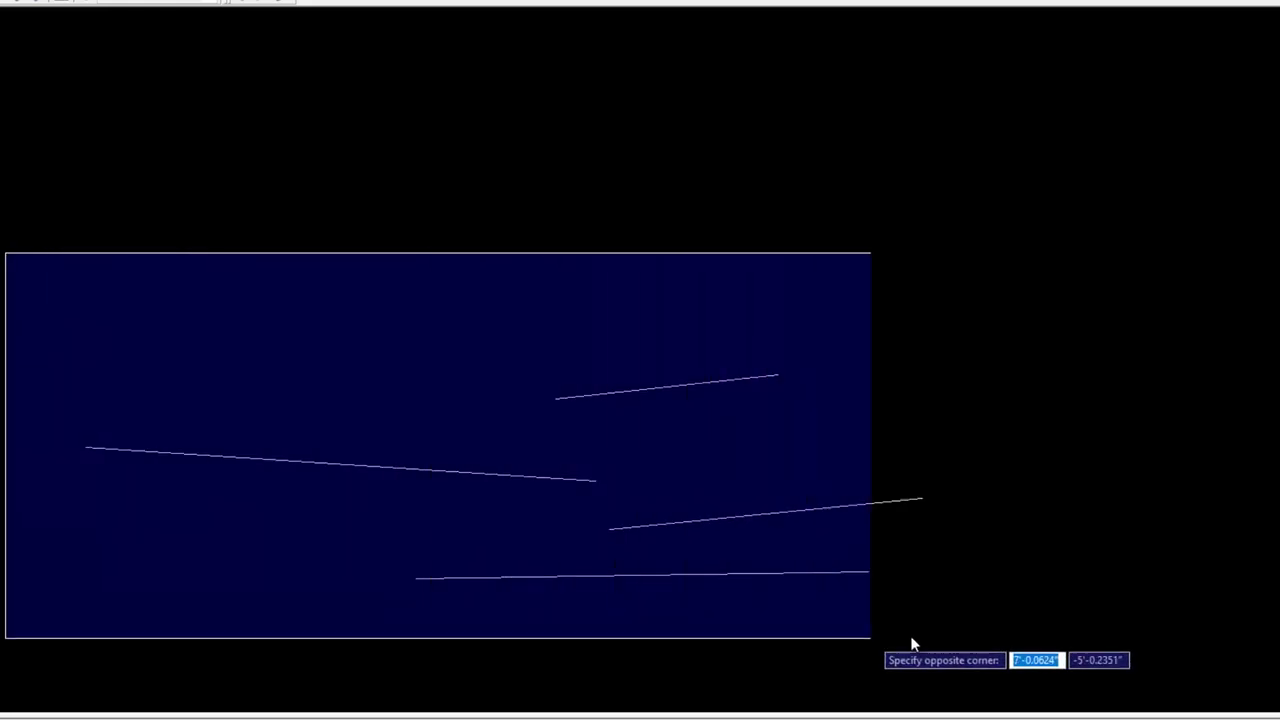
left_click(972, 632)
key("Escape")
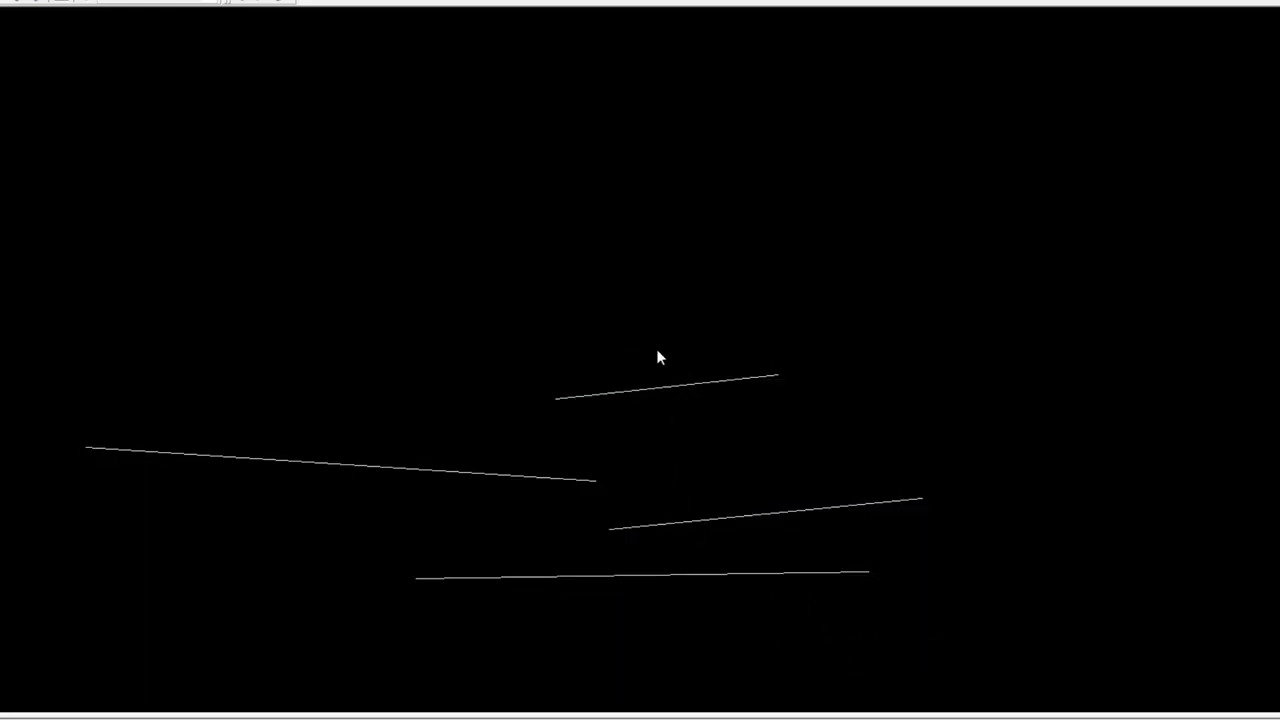
left_click(657, 346)
Step: Draw a long near-vertical line crossing the existing sloping lines
left_click(573, 613)
key("Escape")
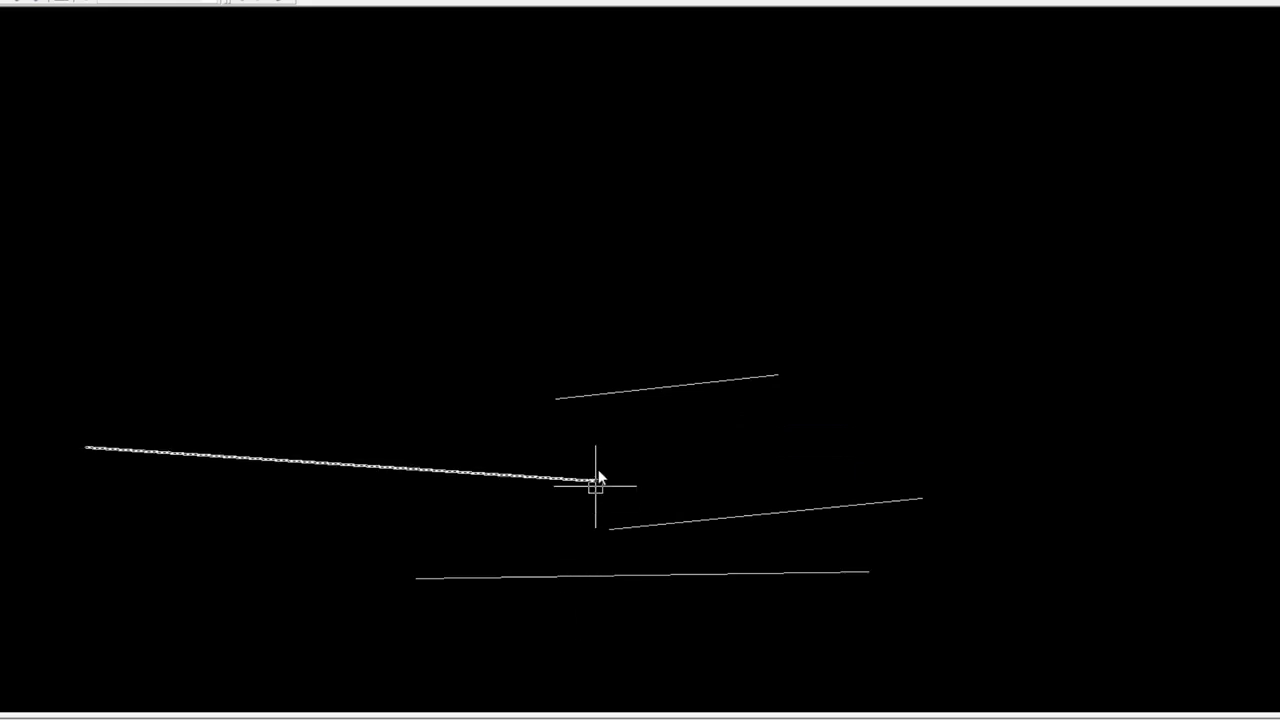
middle_click_drag(598, 469, 614, 547)
key("l")
key("Return")
left_click(625, 416)
left_click(633, 627)
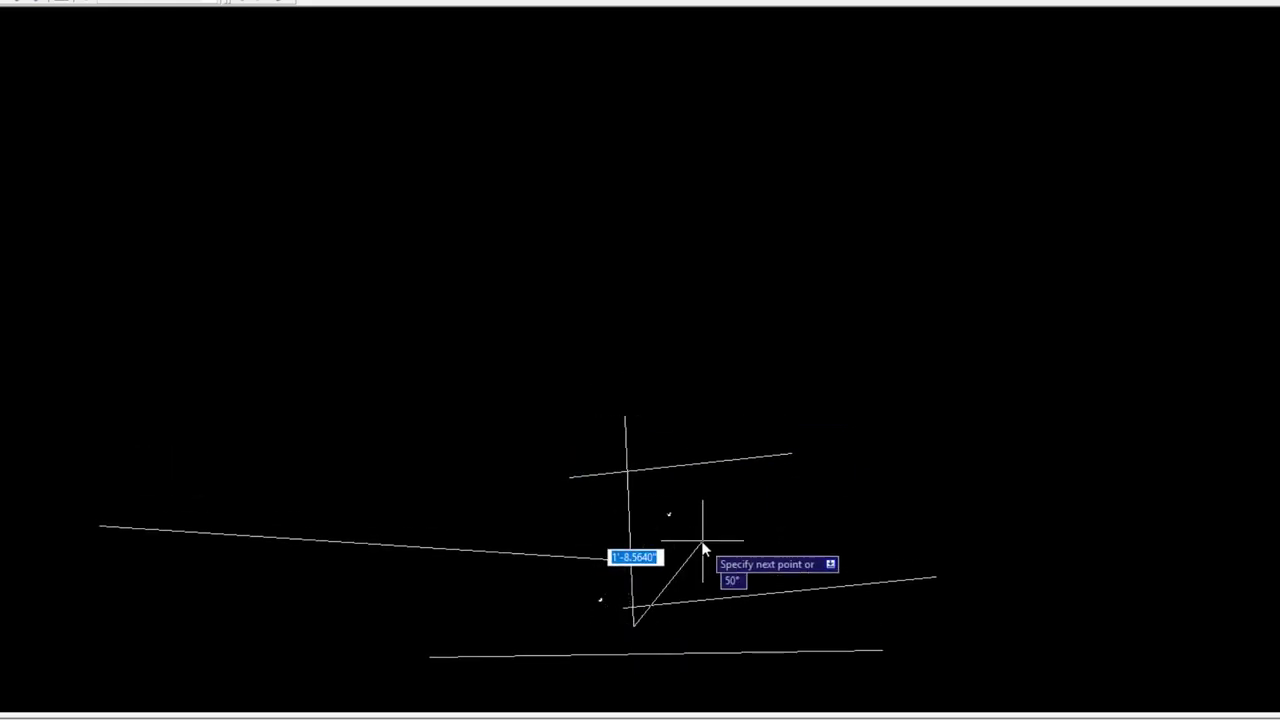
key("Escape")
Step: Add a short sloped line among the existing lines
left_click(674, 527)
left_click(663, 531)
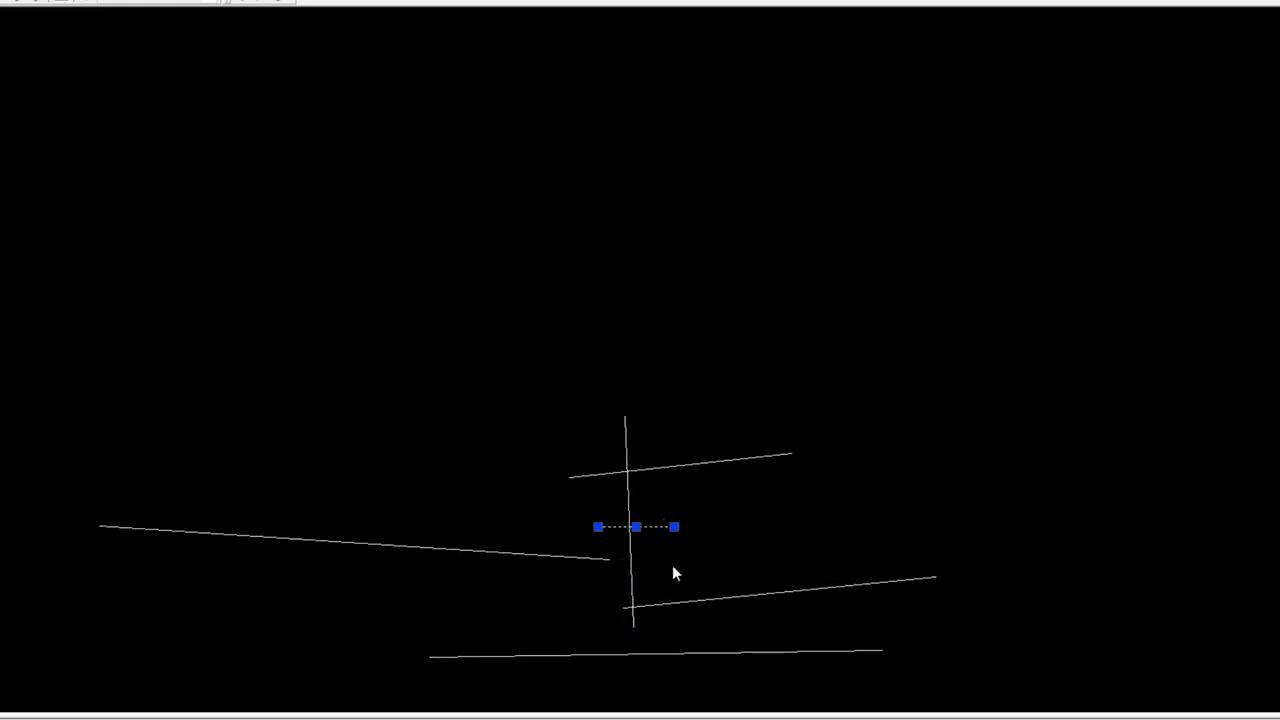
key("Escape")
left_click(747, 560)
key("Escape")
key("l")
key("Return")
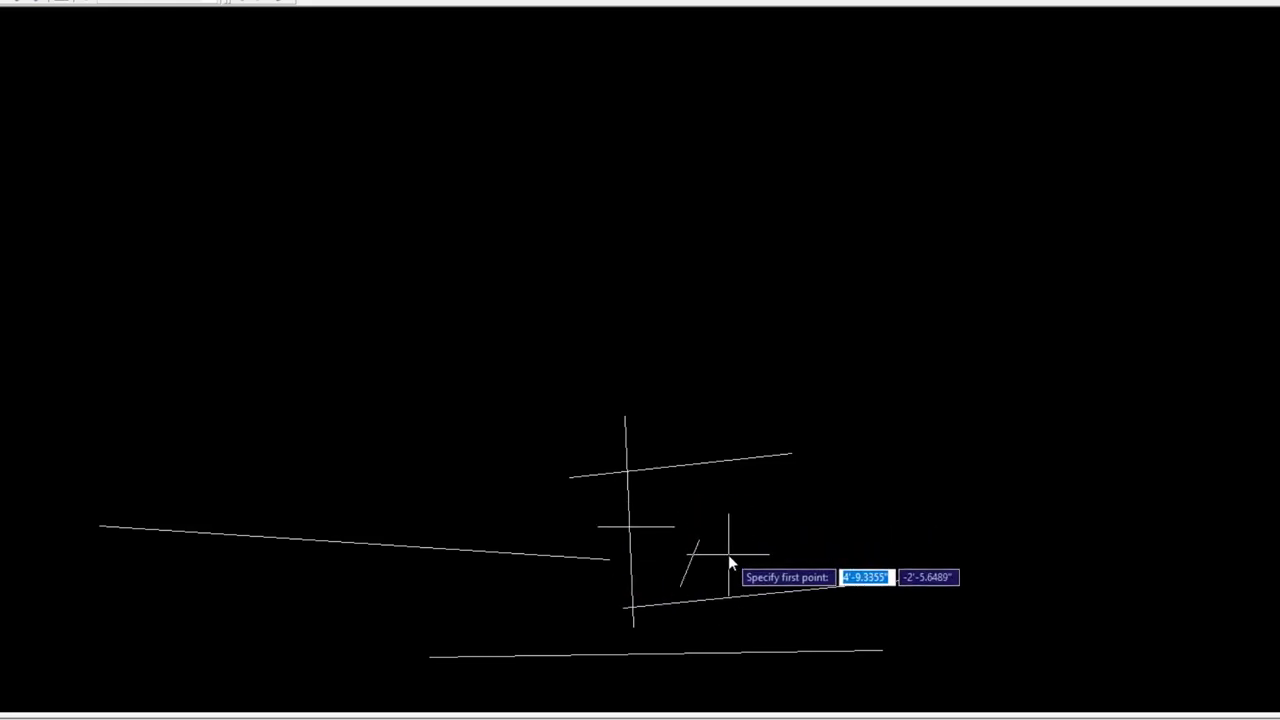
left_click(728, 554)
left_click(651, 488)
key("Return")
scroll(680, 540, "up", 3)
middle_click_drag(680, 543, 663, 494)
scroll(575, 460, "down", 2)
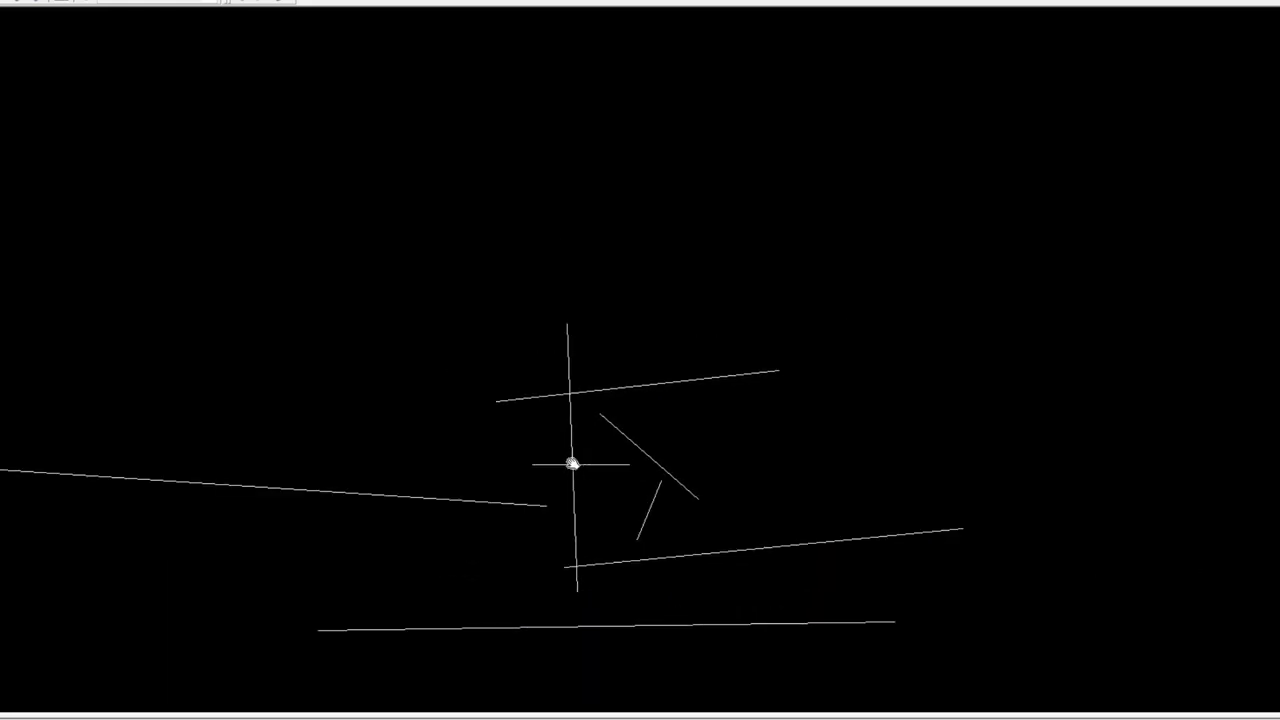
middle_click_drag(560, 466, 563, 513)
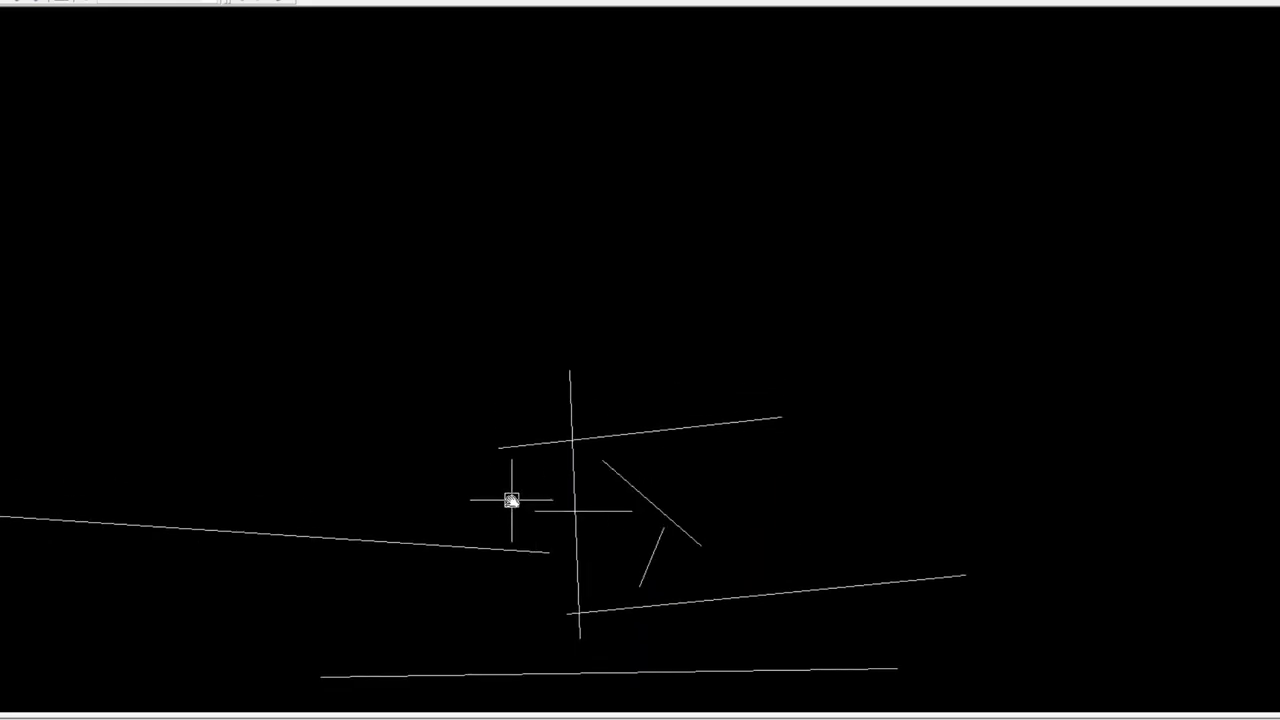
Step: Erase the upper sloping line
left_click(674, 494)
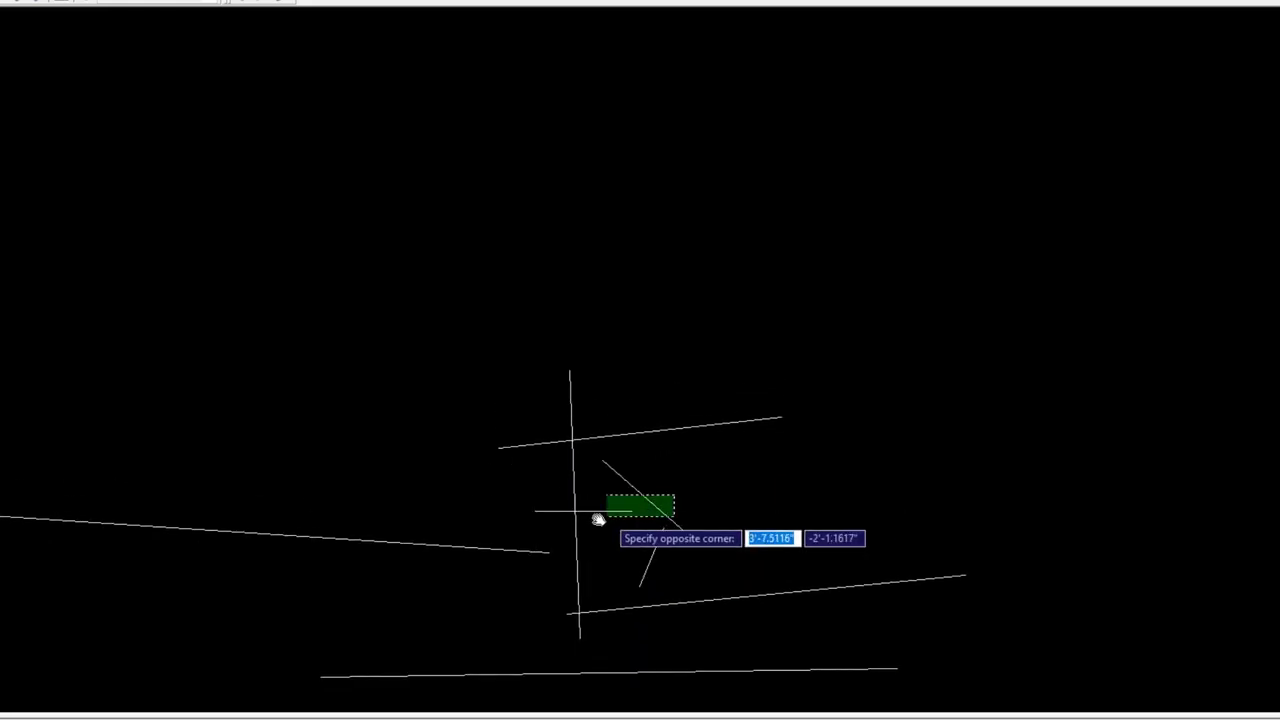
left_click(528, 528)
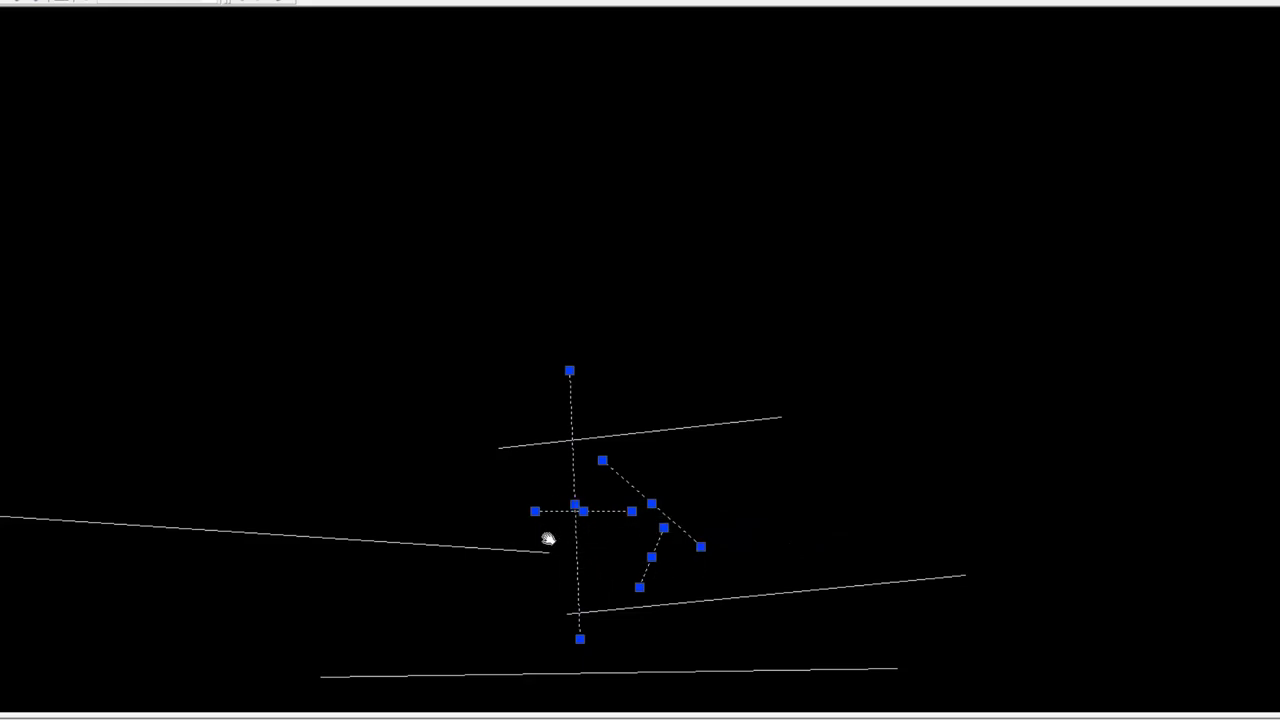
key("Escape")
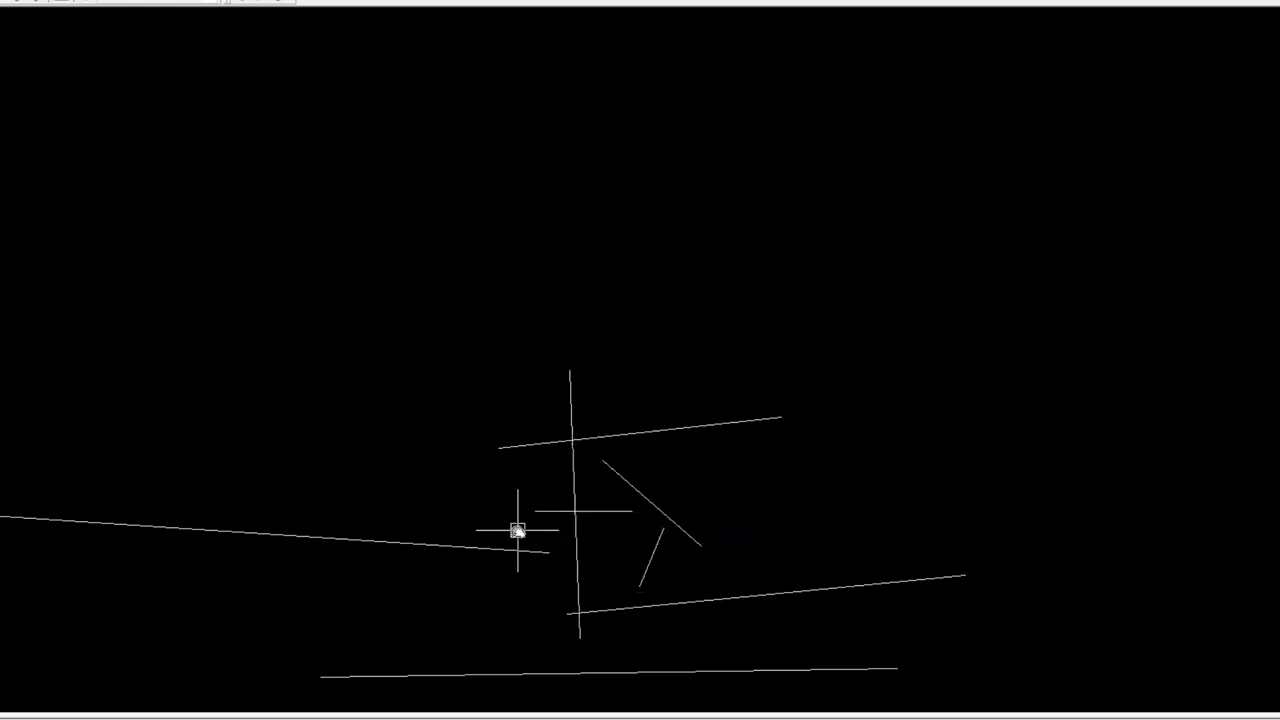
left_click(517, 531)
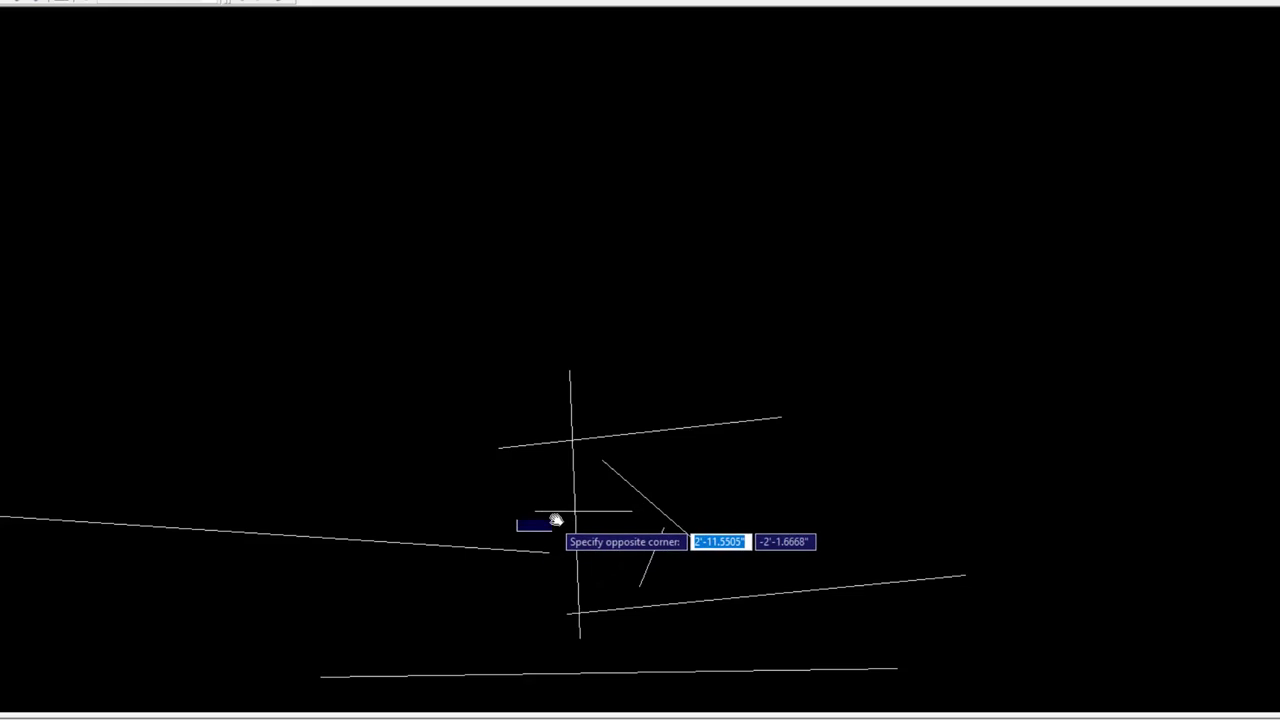
left_click(652, 499)
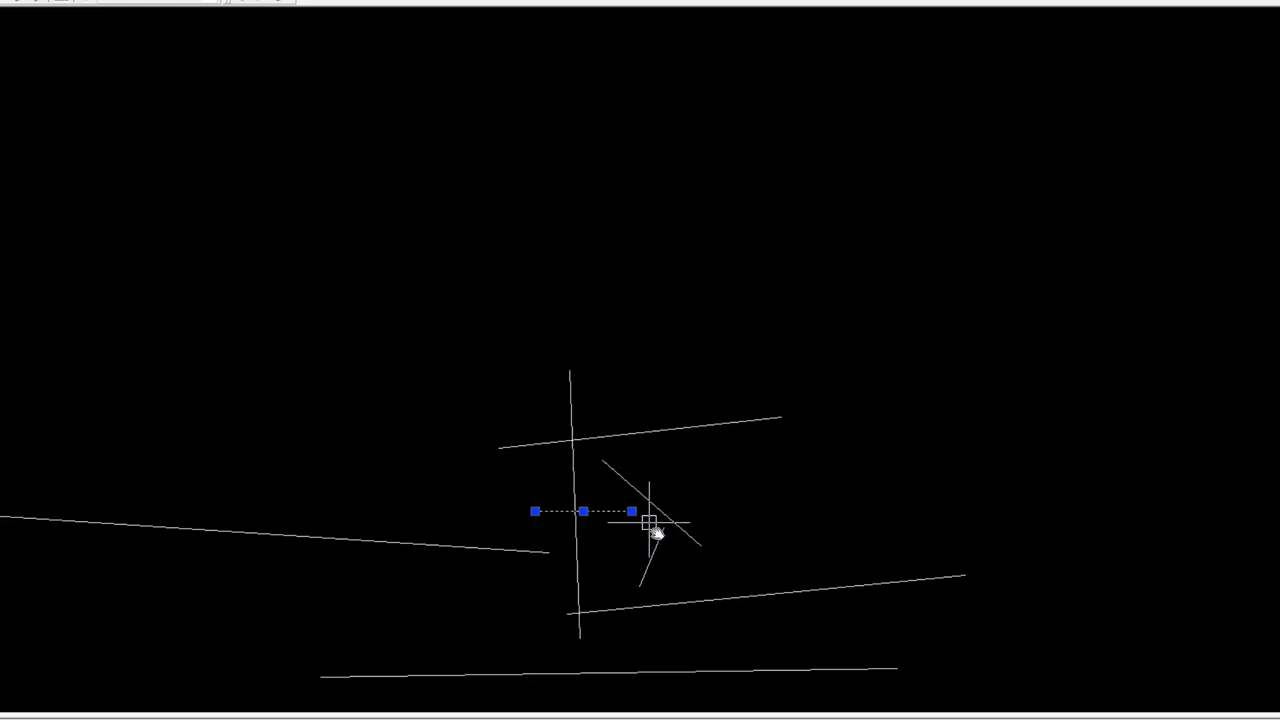
middle_click_drag(667, 582, 640, 556)
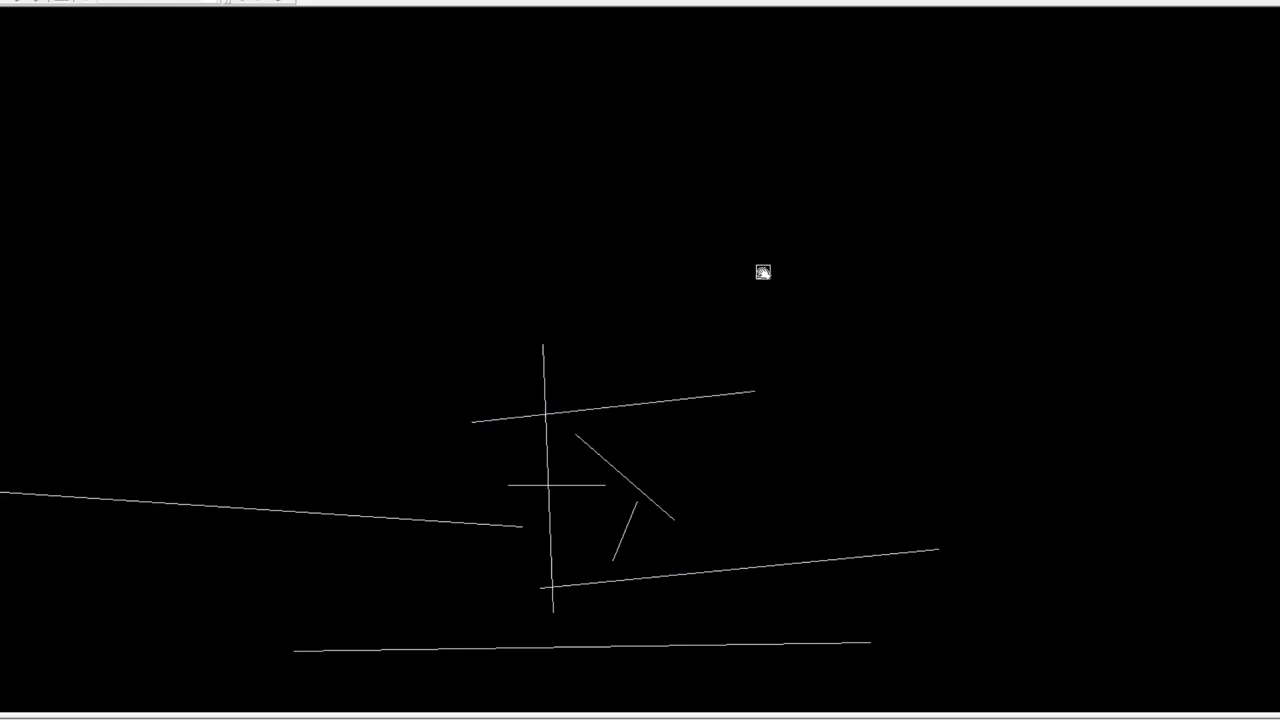
left_click(712, 396)
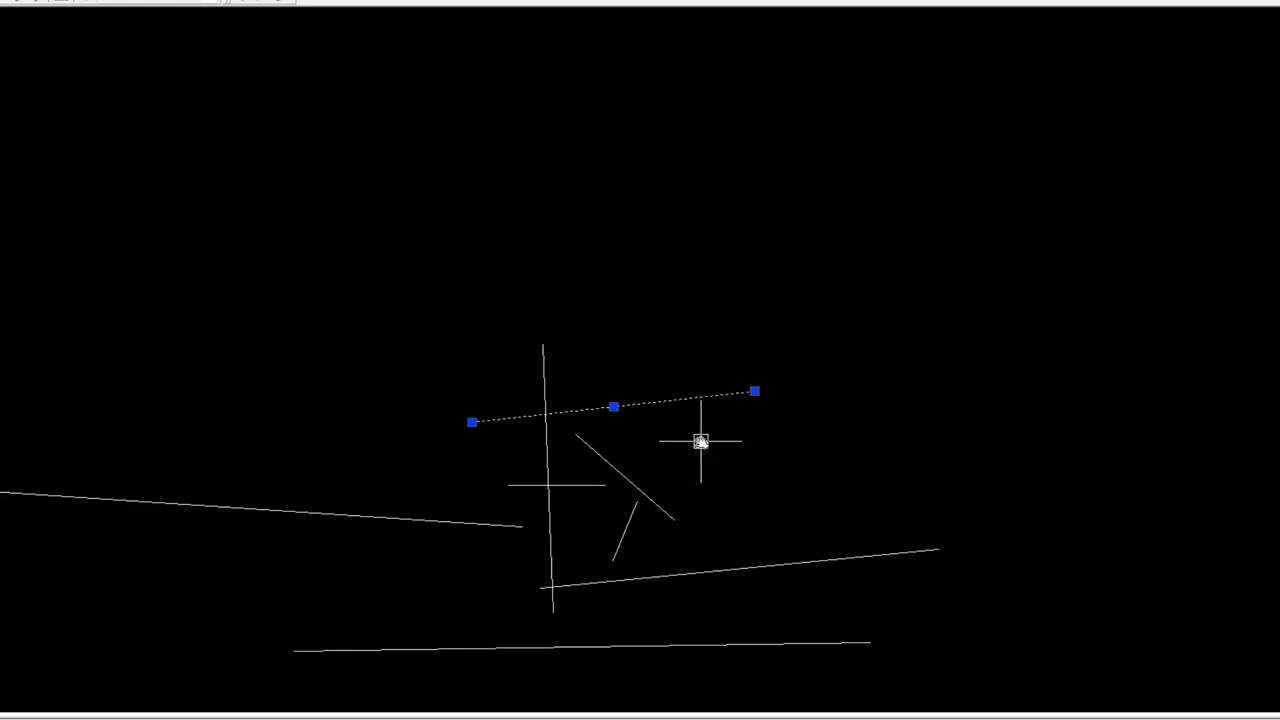
key("Delete")
Step: Crossing-select and delete the remaining lines until the canvas is empty
left_click(680, 434)
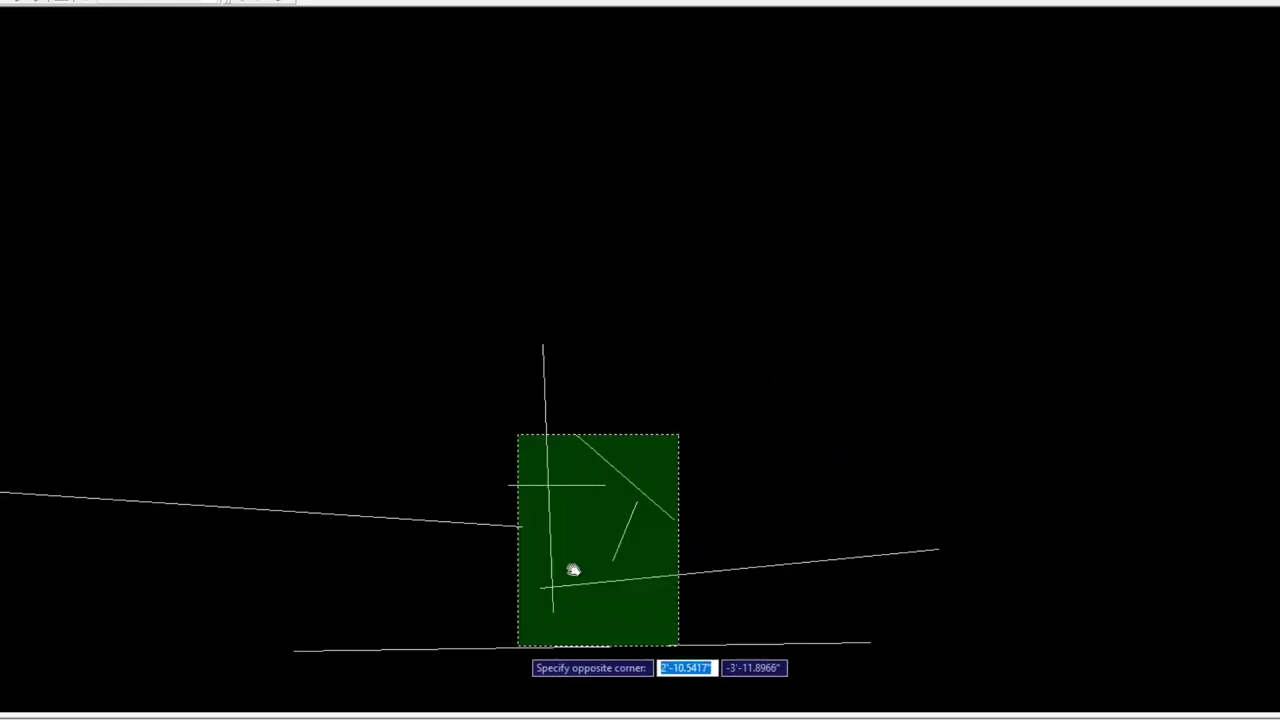
left_click(590, 545)
key("Delete")
left_click(623, 491)
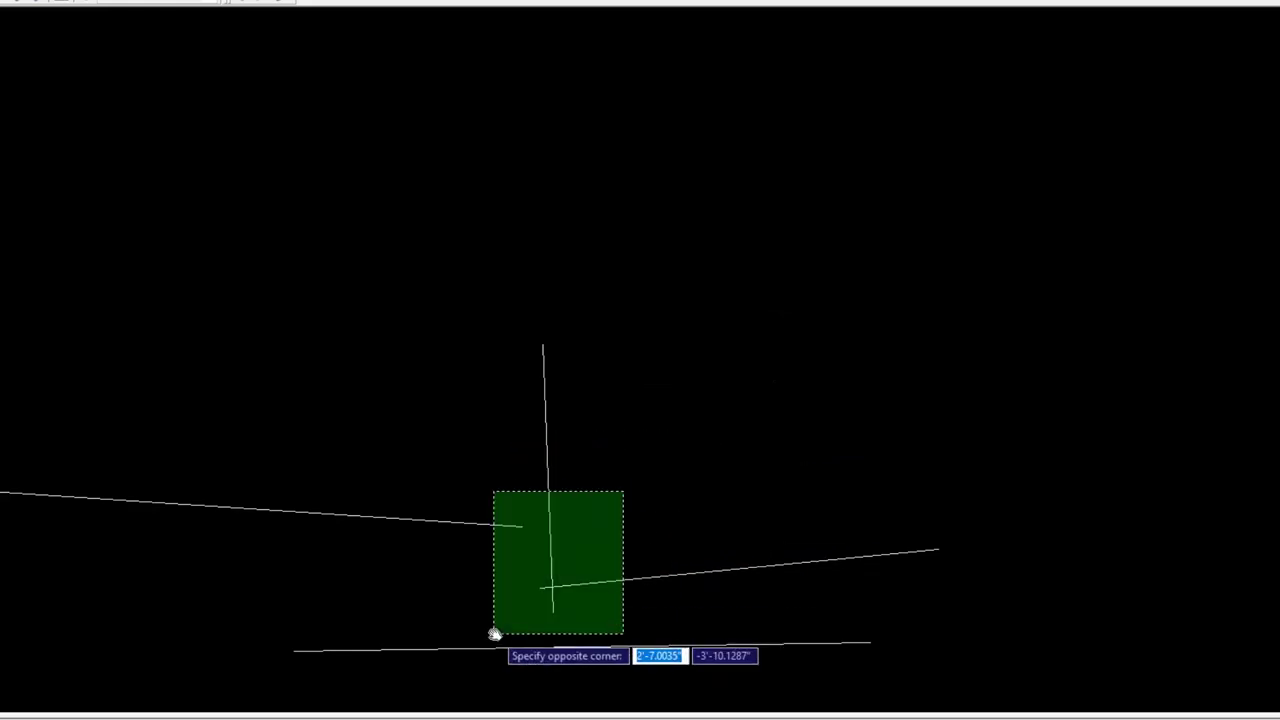
left_click(491, 634)
key("Delete")
left_click(588, 546)
left_click(527, 654)
key("Delete")
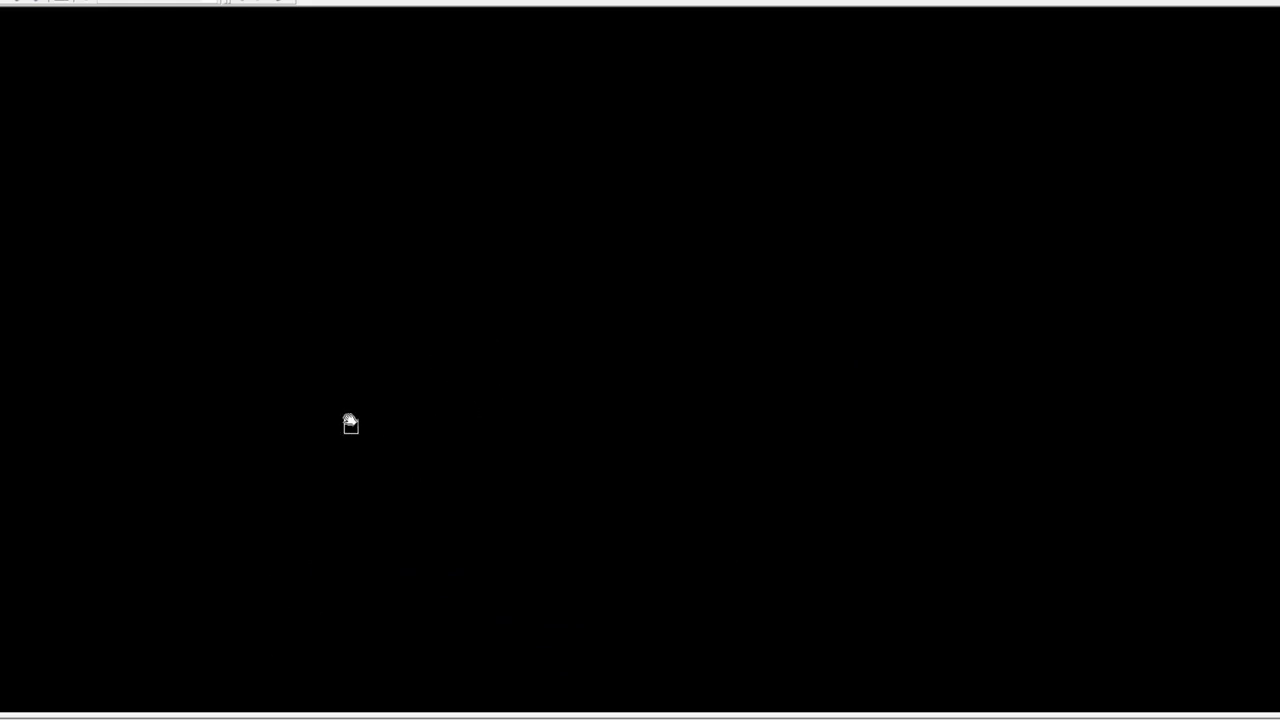
Step: Start and cancel LINE via L and the toolbar button, then open the Draw menu
type("l")
key("Return")
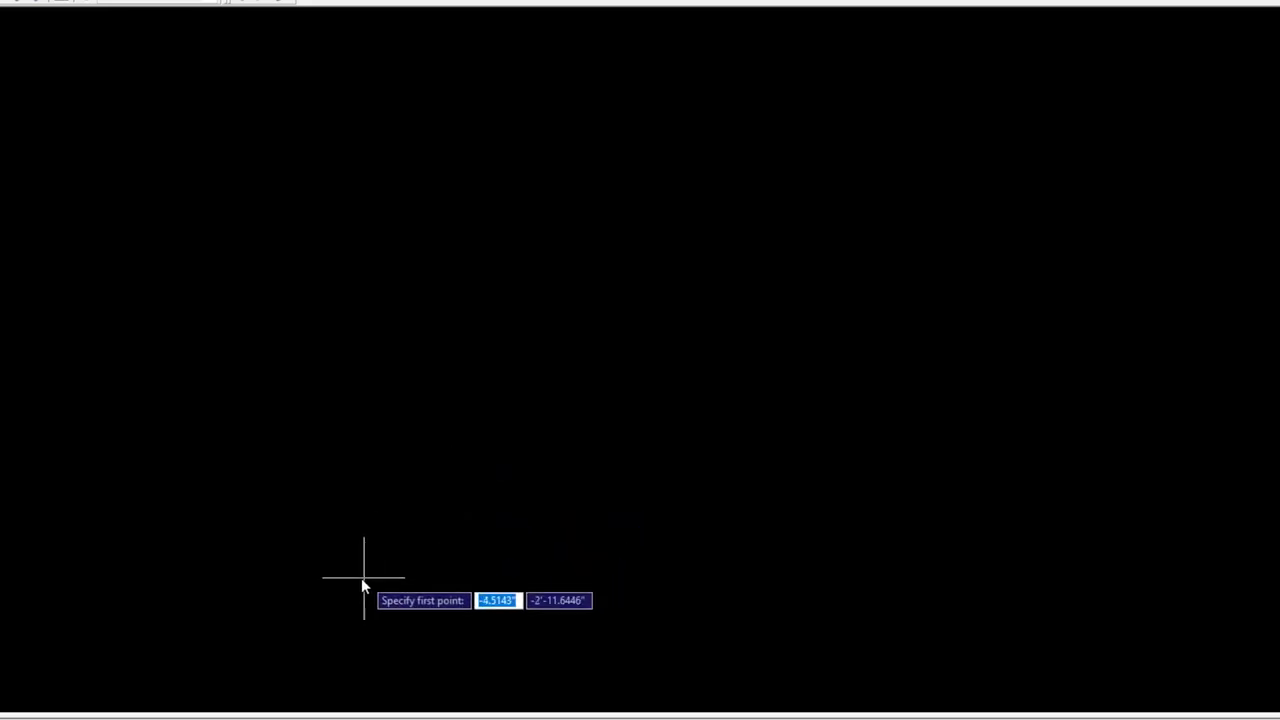
key("Escape")
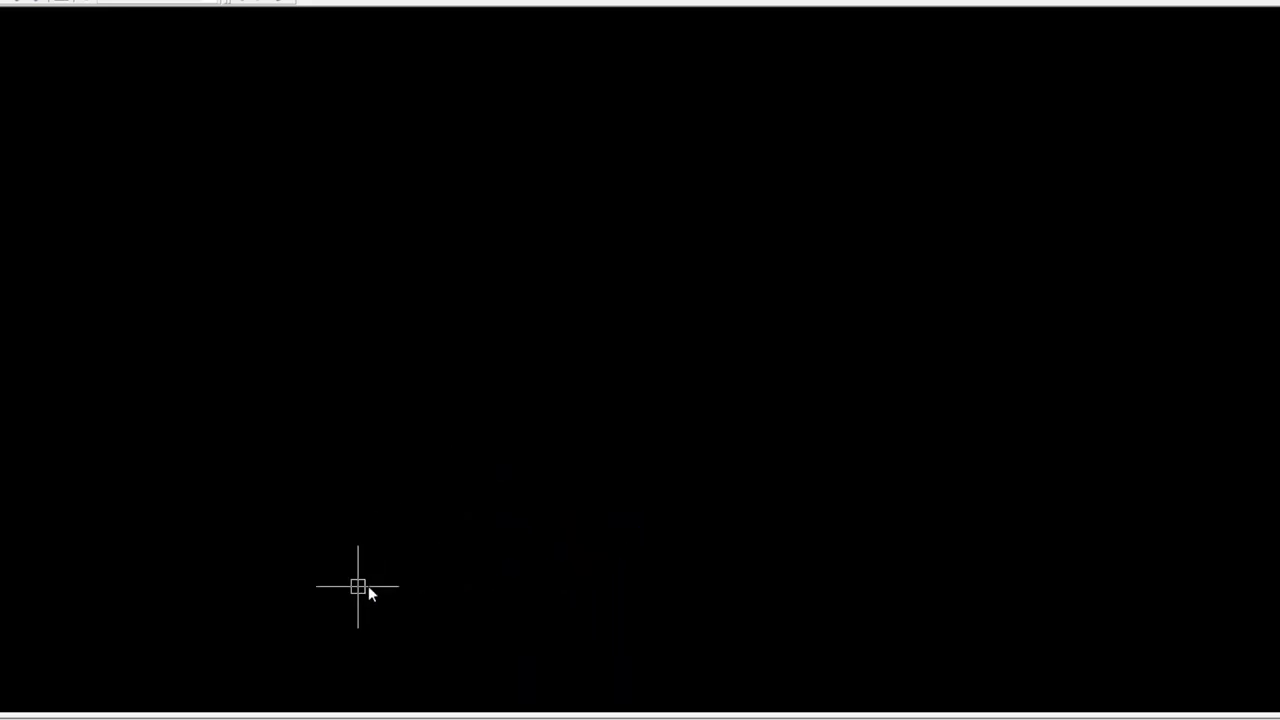
type("l")
key("Return")
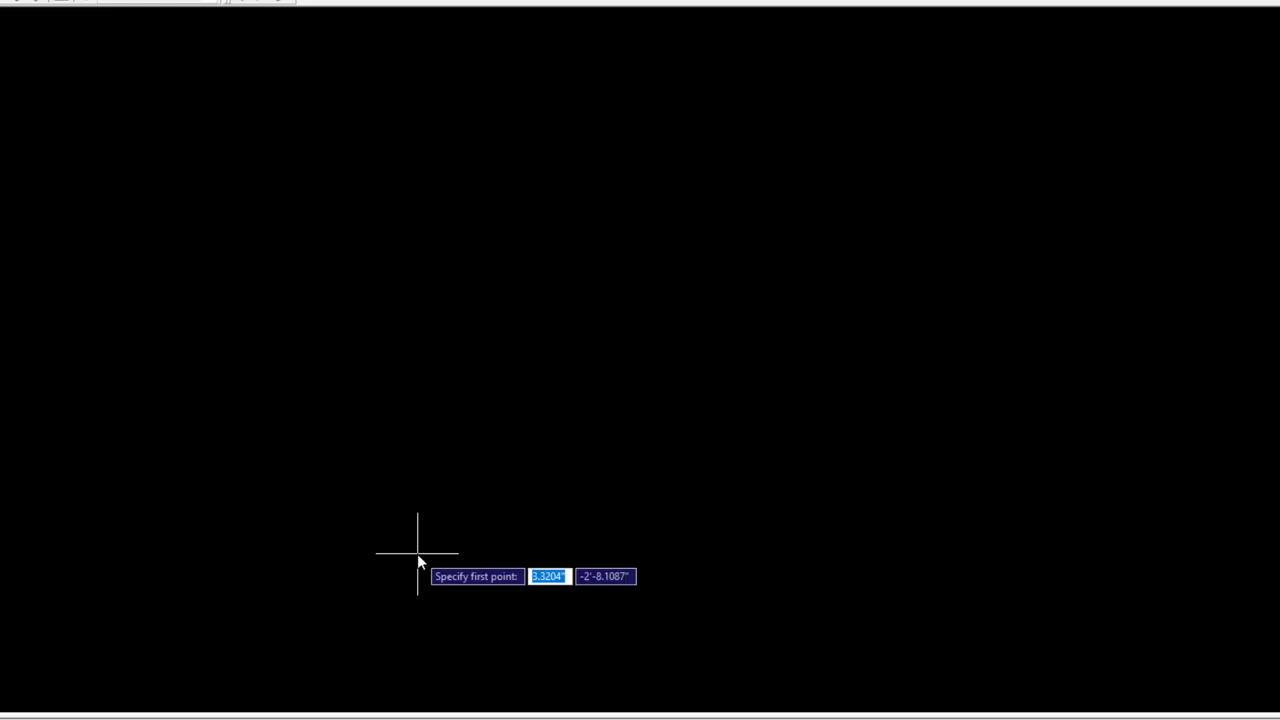
key("Escape")
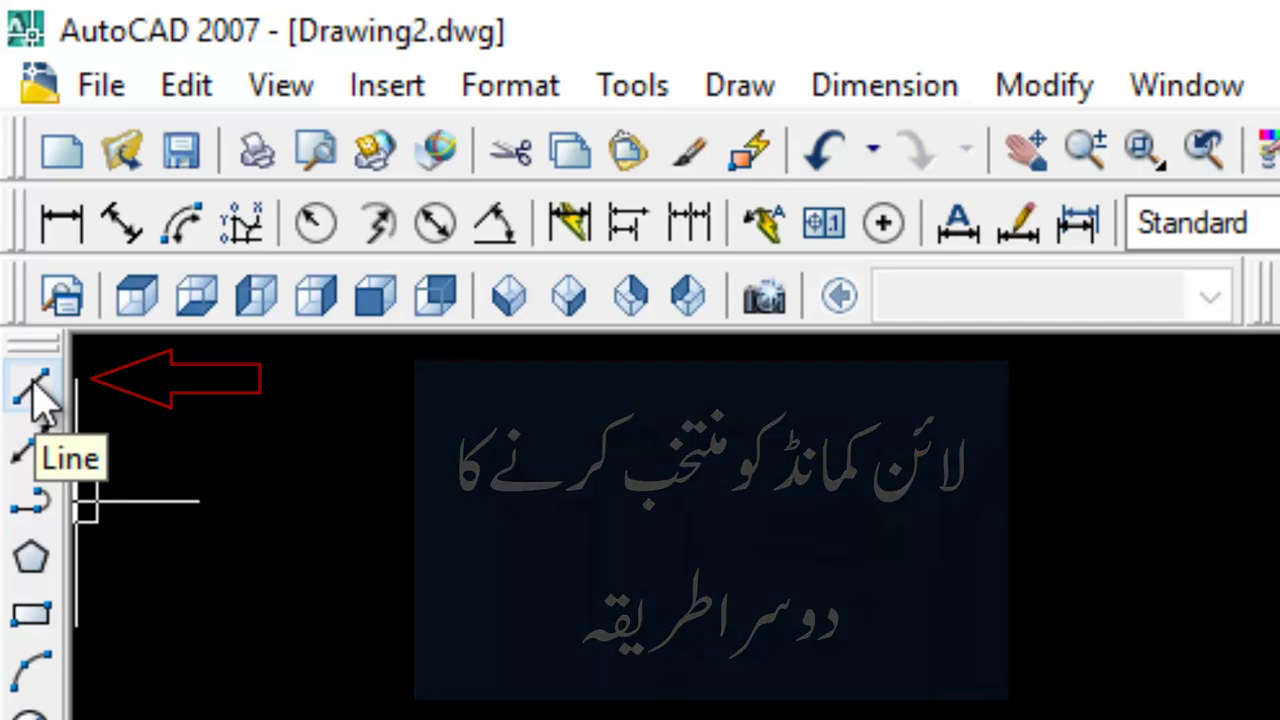
left_click(33, 390)
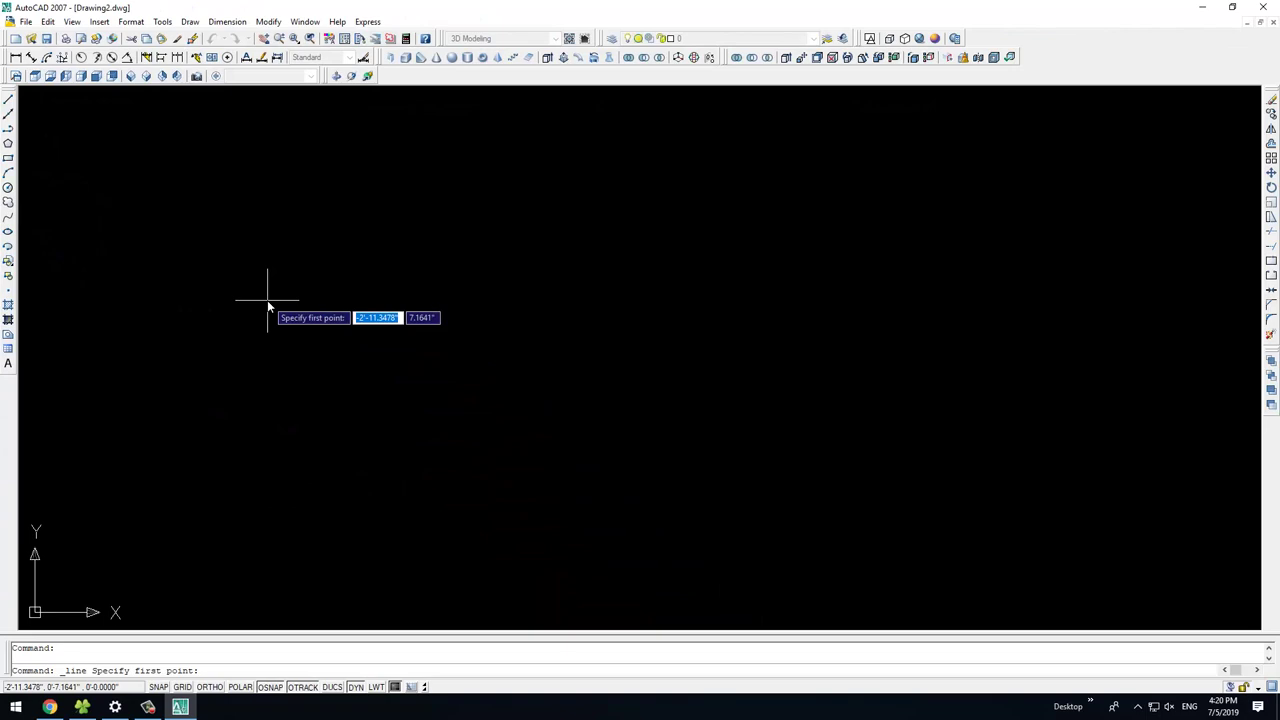
key("Escape")
left_click(162, 21)
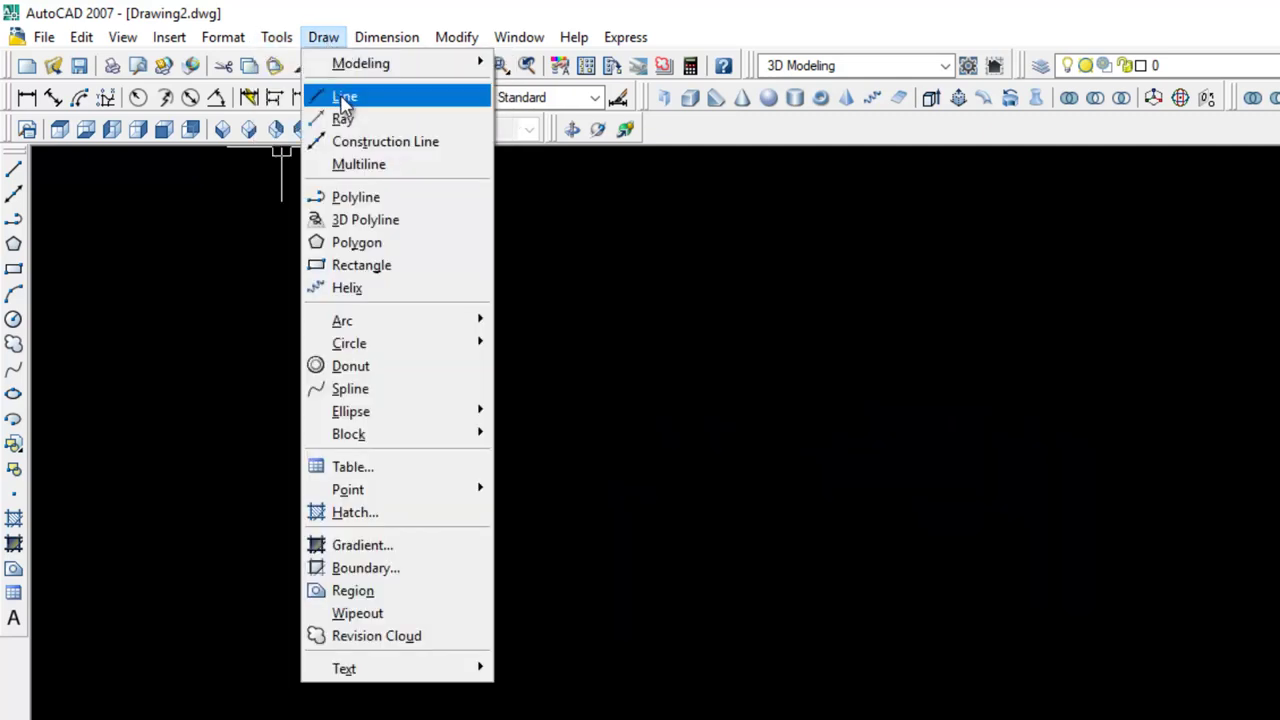
Step: Sketch a quick multi-segment line using Draw > Line
left_click(343, 100)
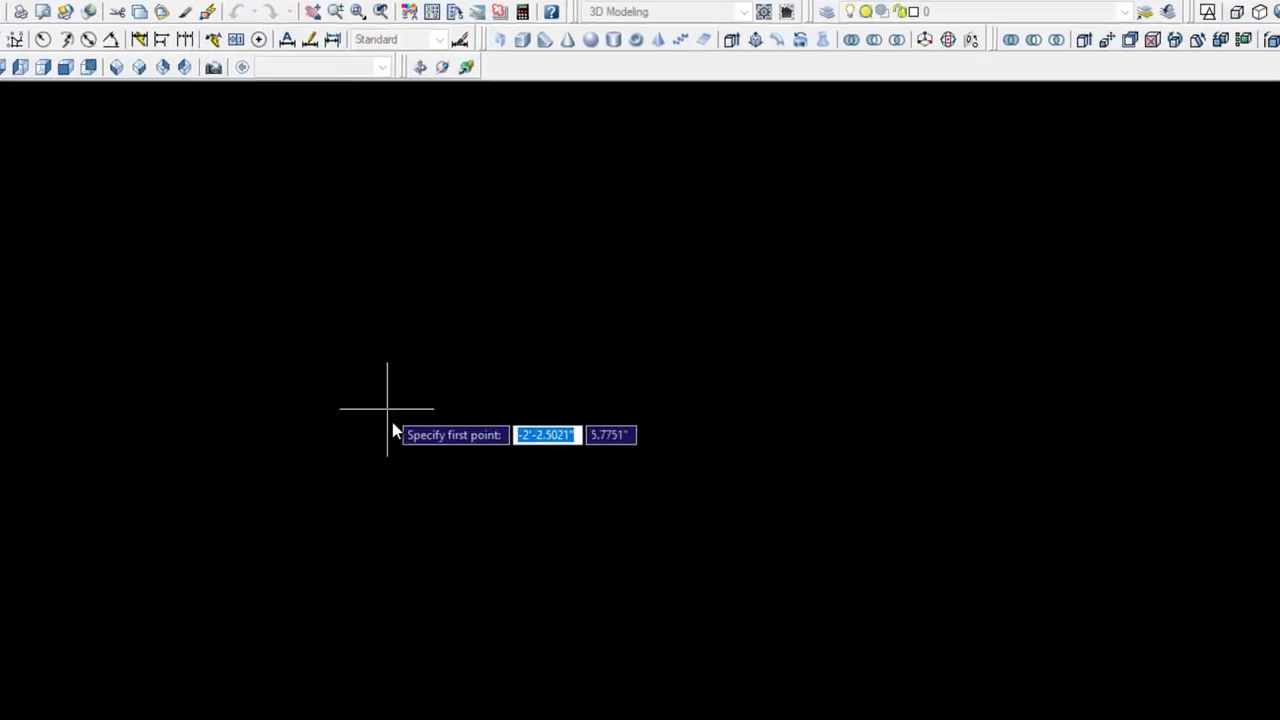
left_click(391, 429)
left_click(369, 479)
left_click(551, 325)
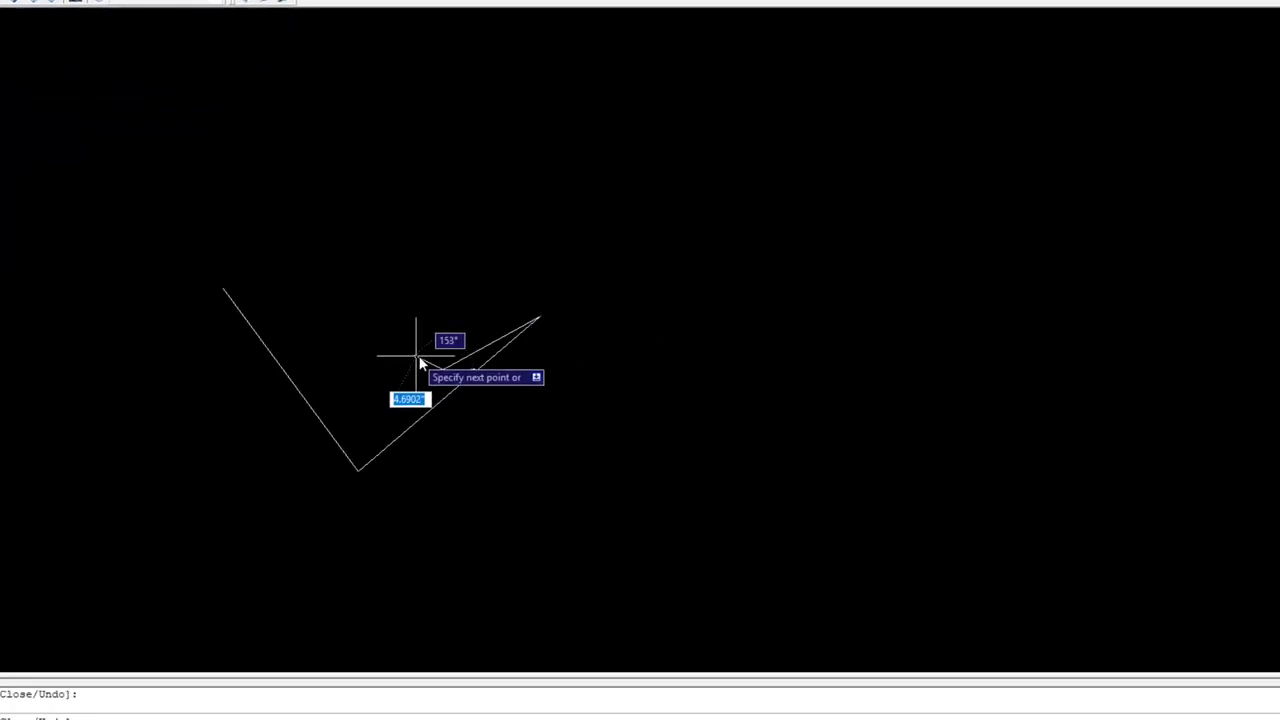
left_click(454, 379)
key("Return")
Step: Crossing-select the new segments and delete them
left_click(478, 252)
left_click(298, 490)
key("Delete")
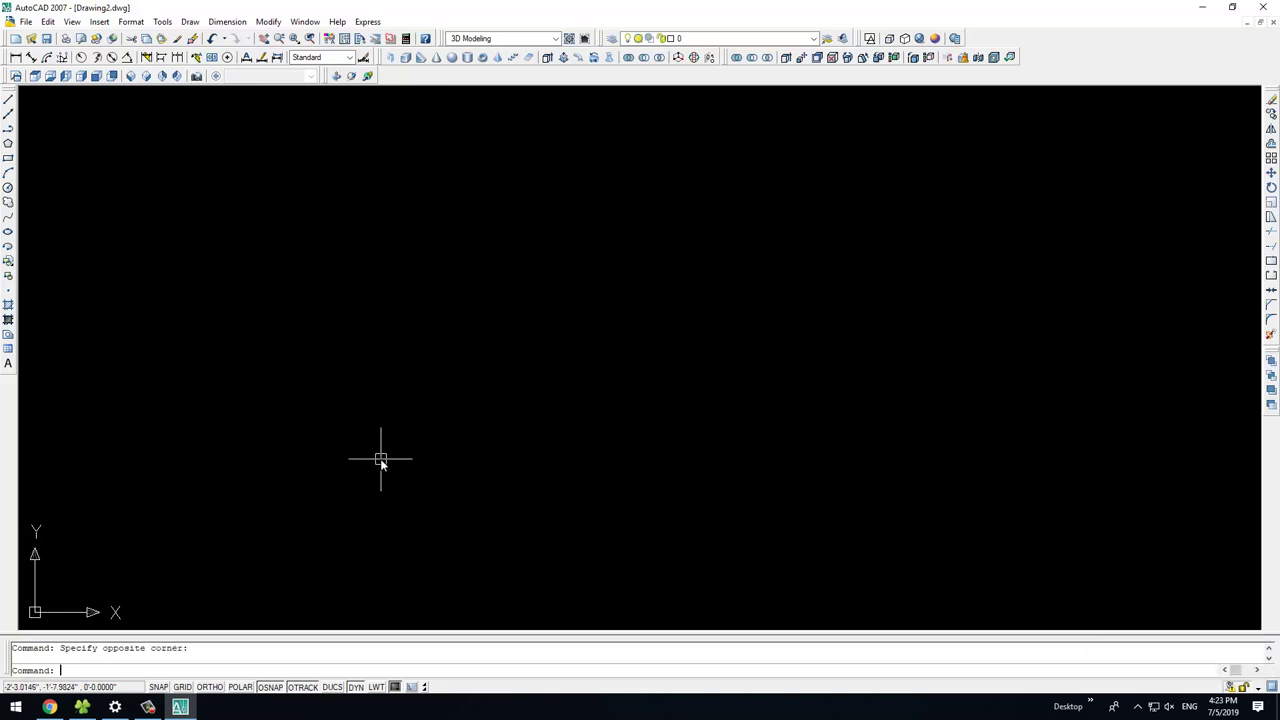
Step: Start LINE with L and place the first point on the empty canvas
type("l")
key("Return")
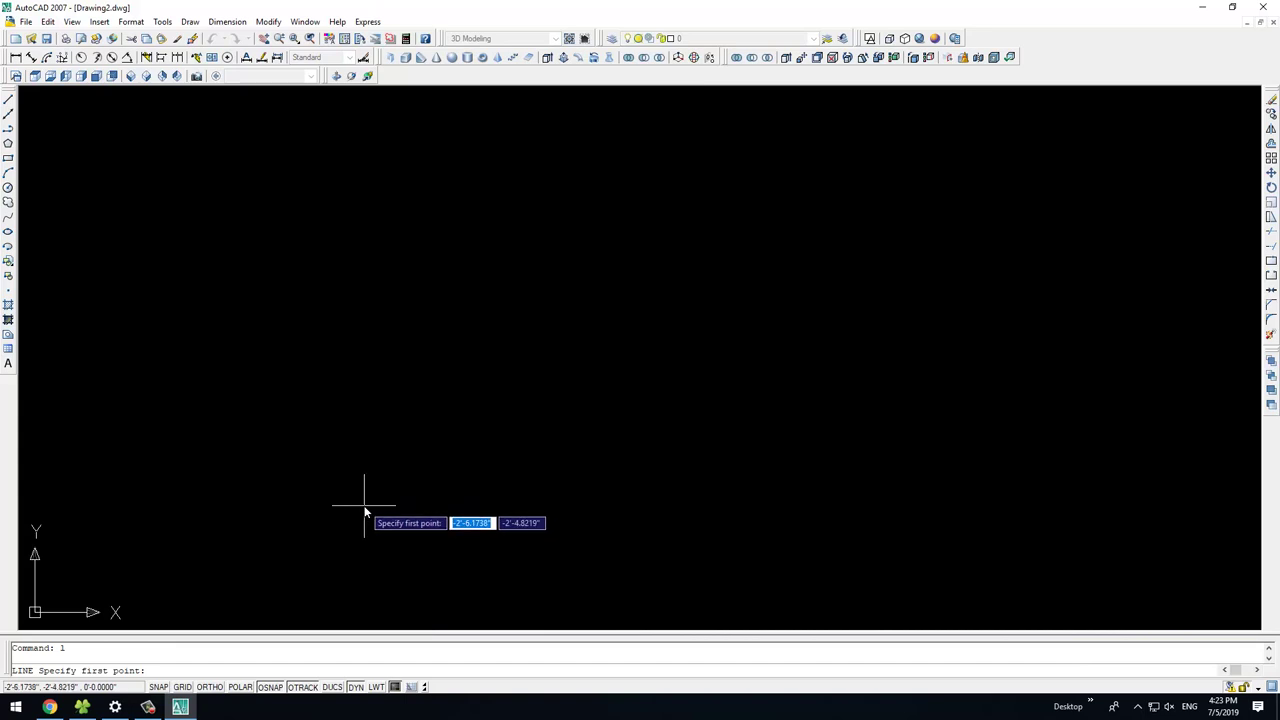
left_click(364, 507)
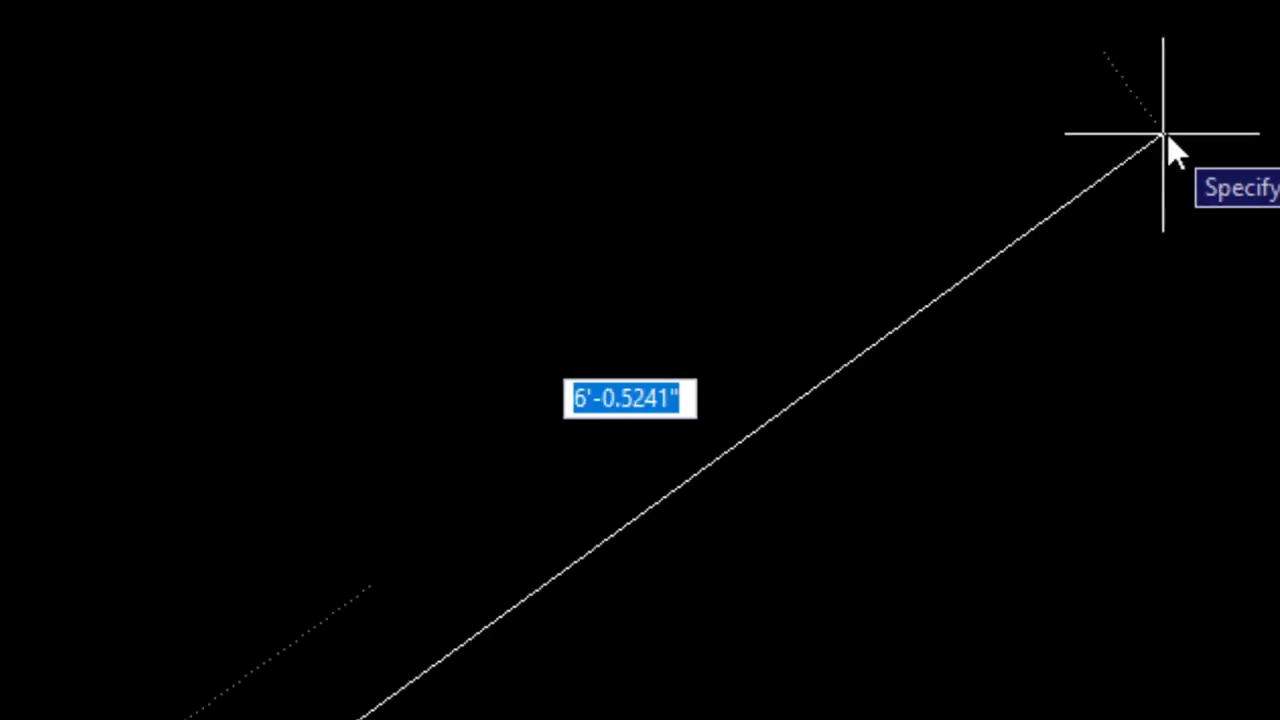
Step: Zoom out and enter 10' as the segment length
scroll(1190, 118, "down", 2)
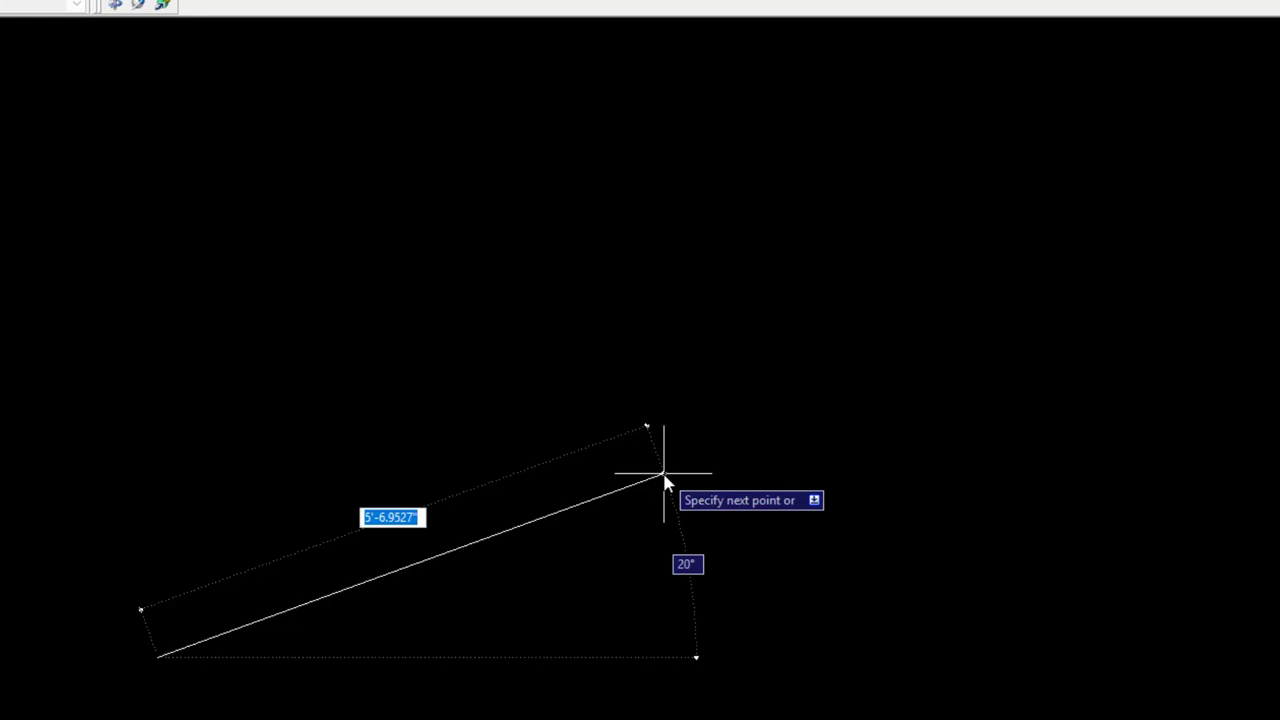
type("10")
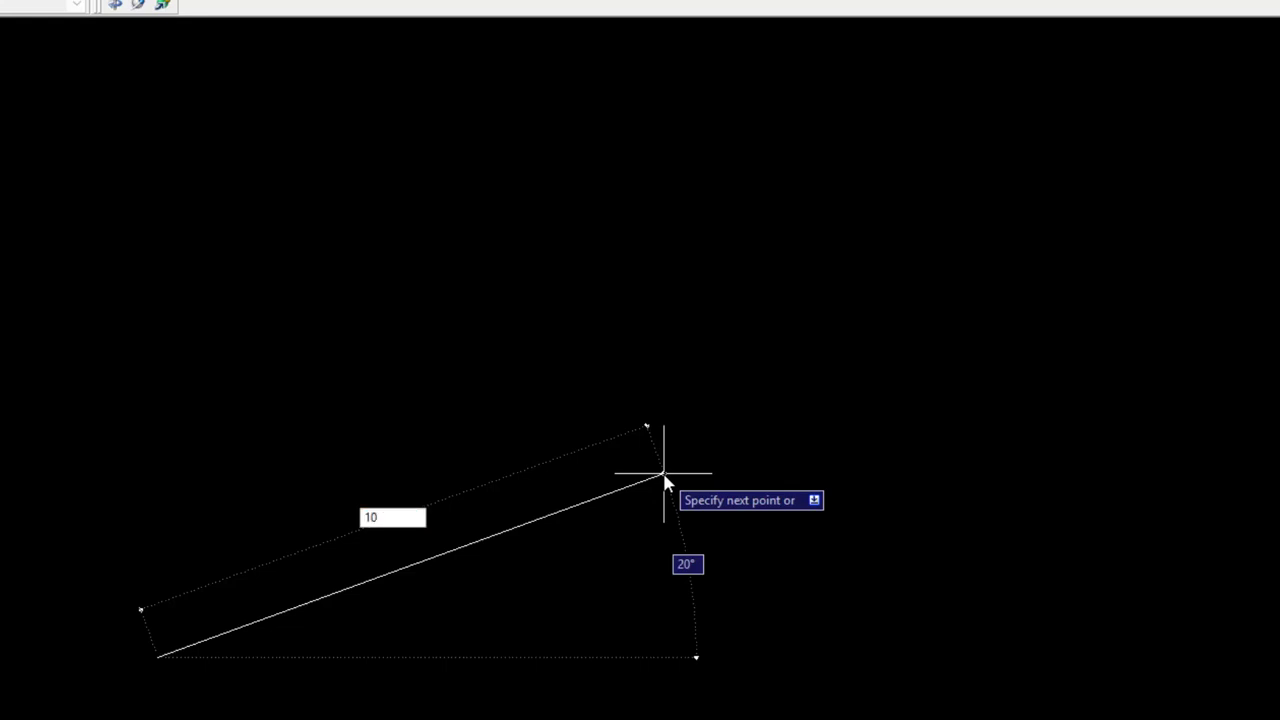
type("'")
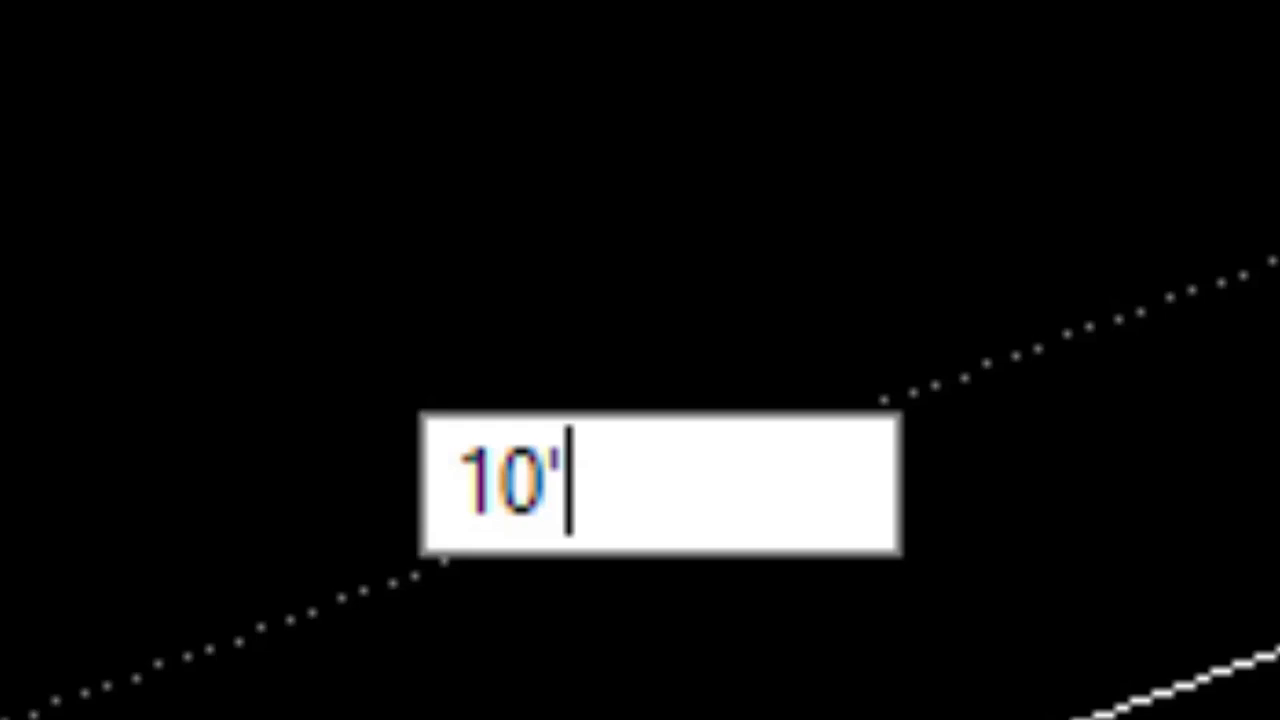
Step: Correct the length entry back to 10', commit the segment, and end LINE
key("BackSpace")
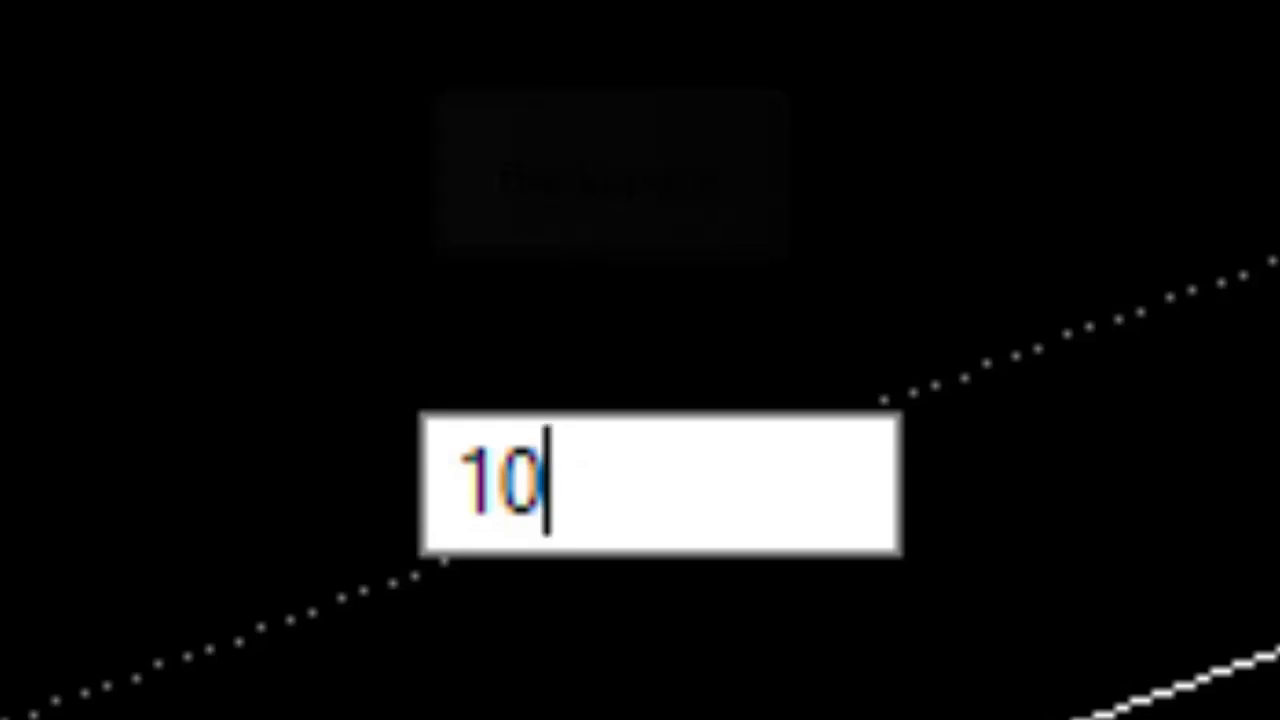
type("\"")
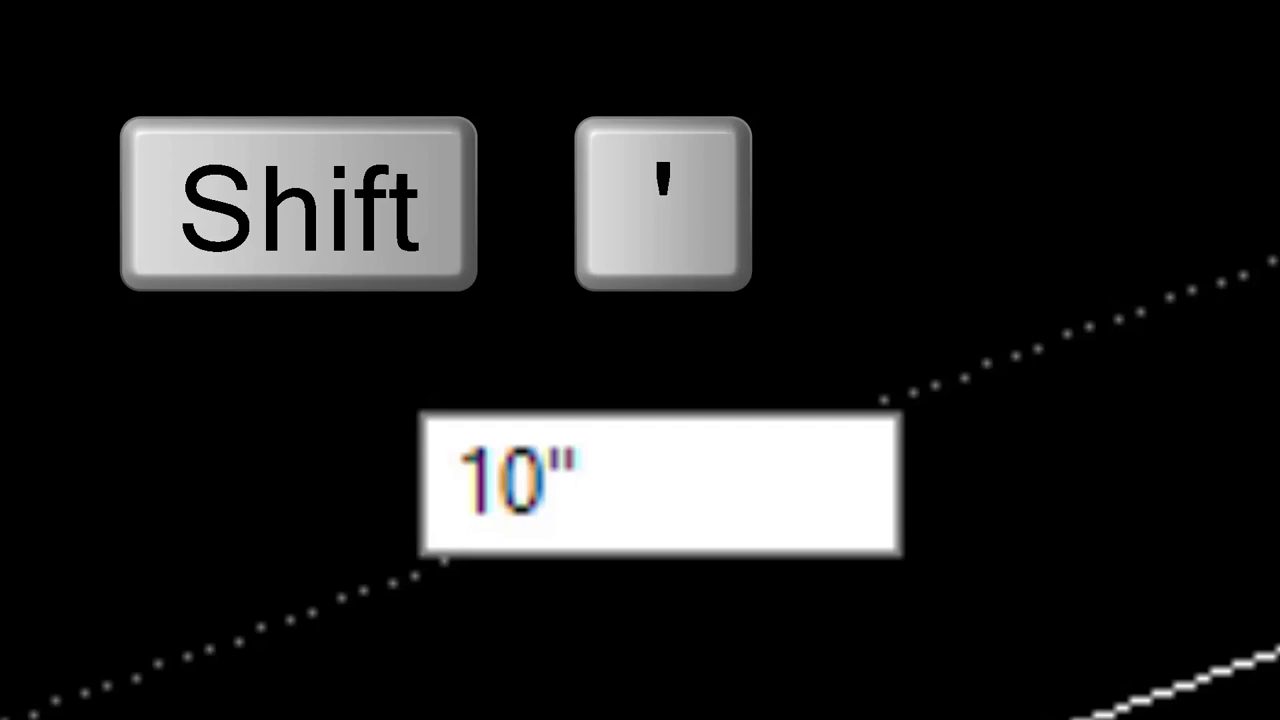
key("BackSpace")
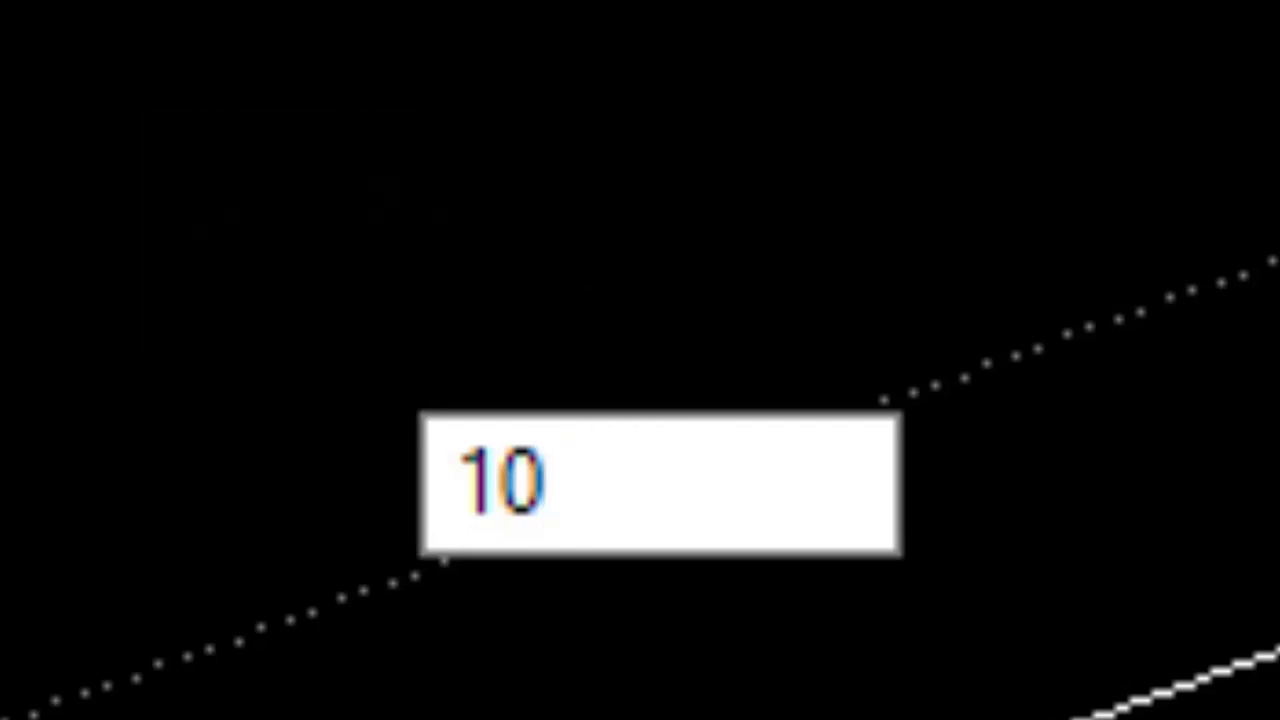
key("apostrophe")
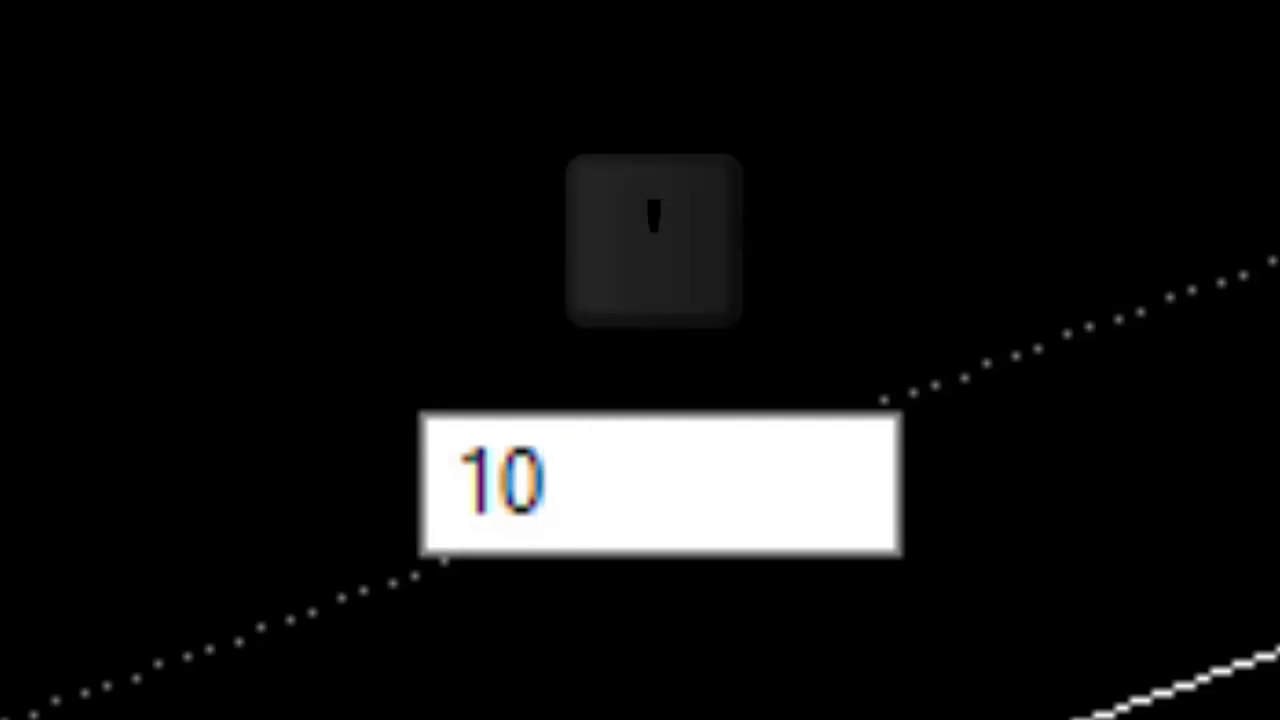
type("'")
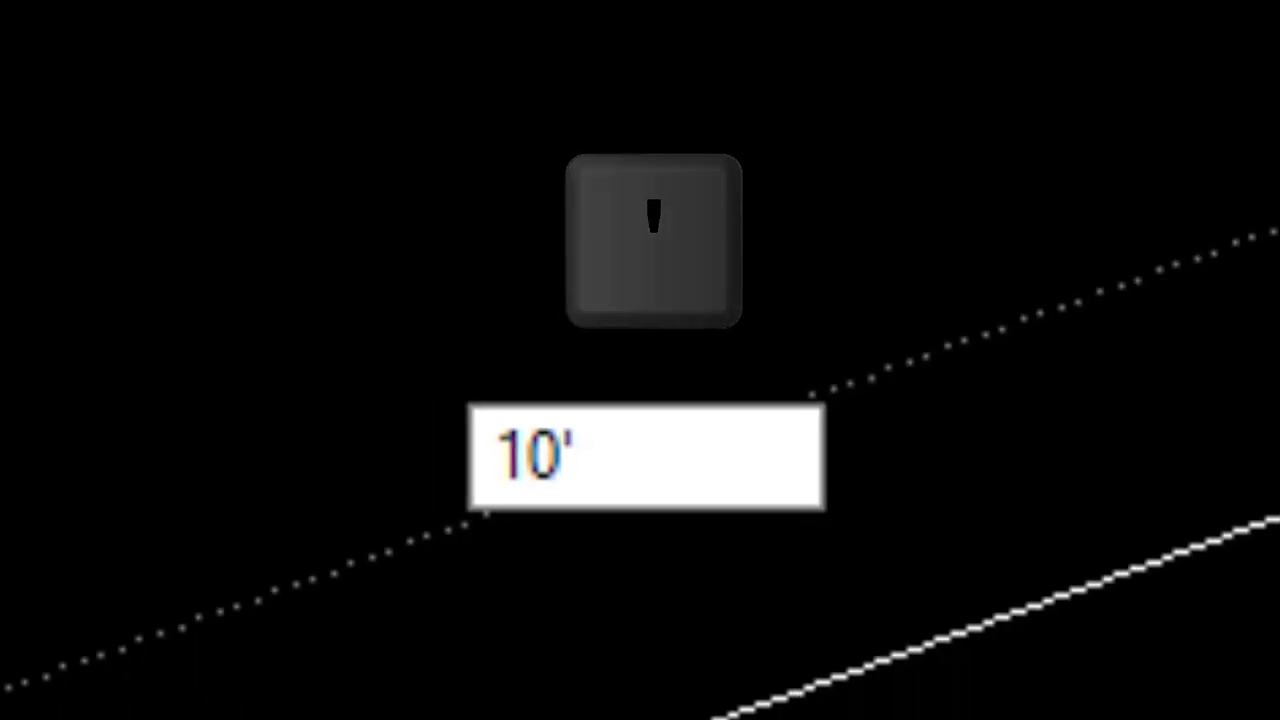
key("Return")
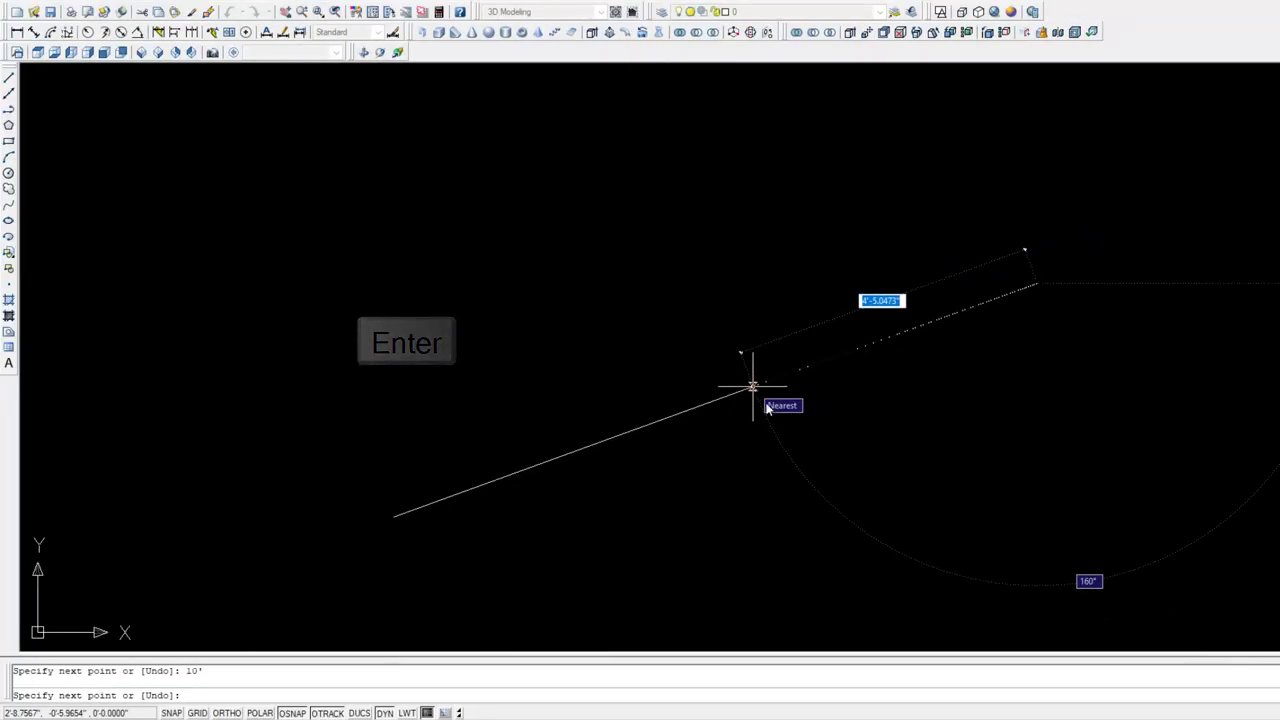
key("Return")
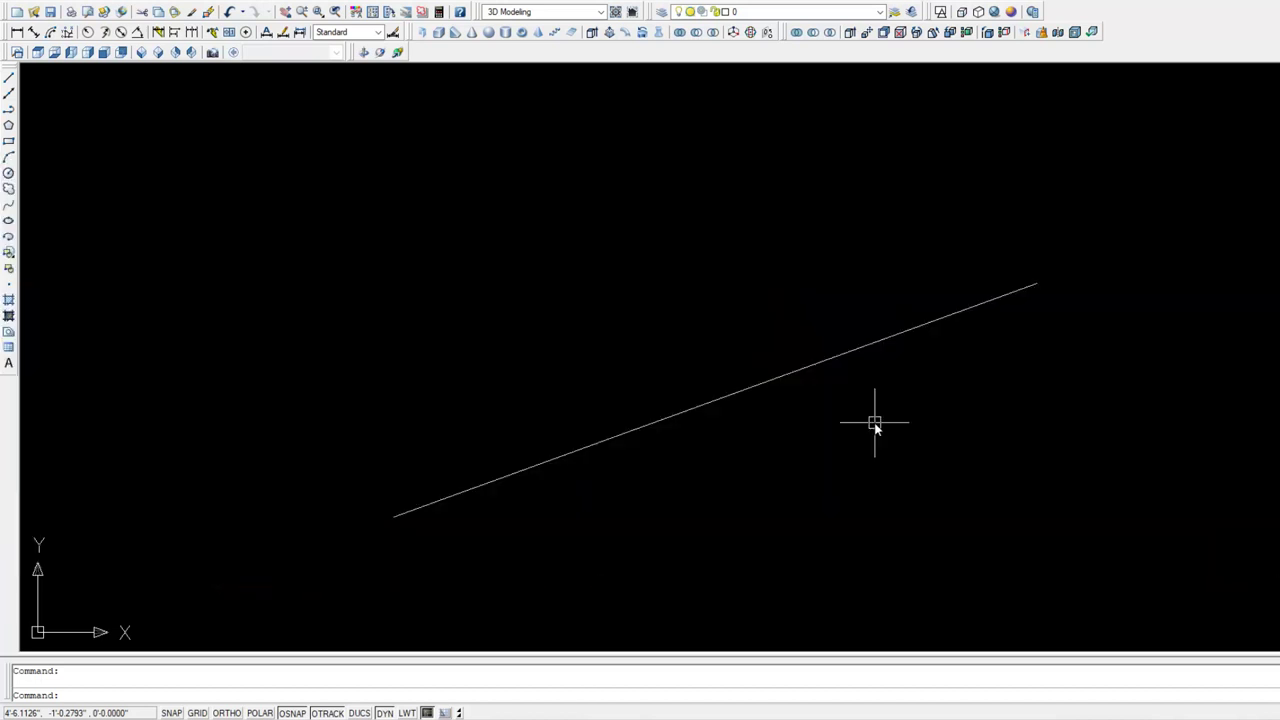
Step: Type DAL for the aligned dimension command
type("dal")
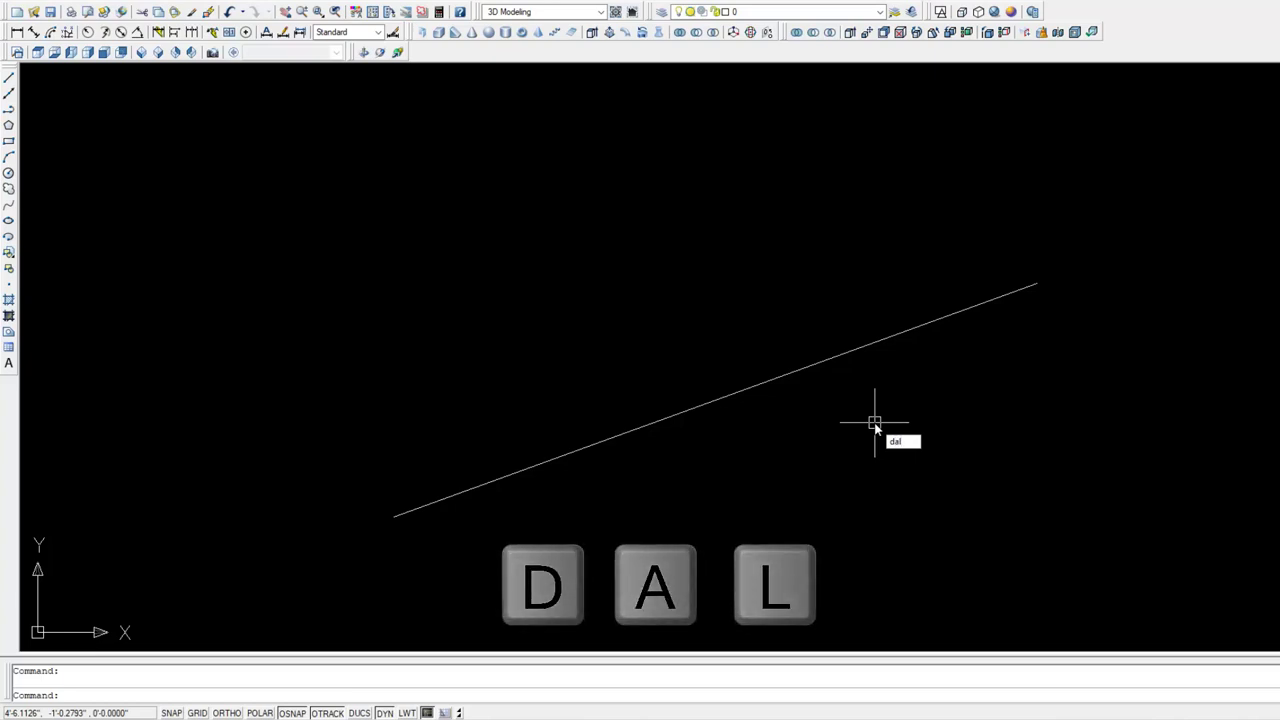
Step: Place an aligned dimension between both line endpoints, confirming it reads 10'
key("Return")
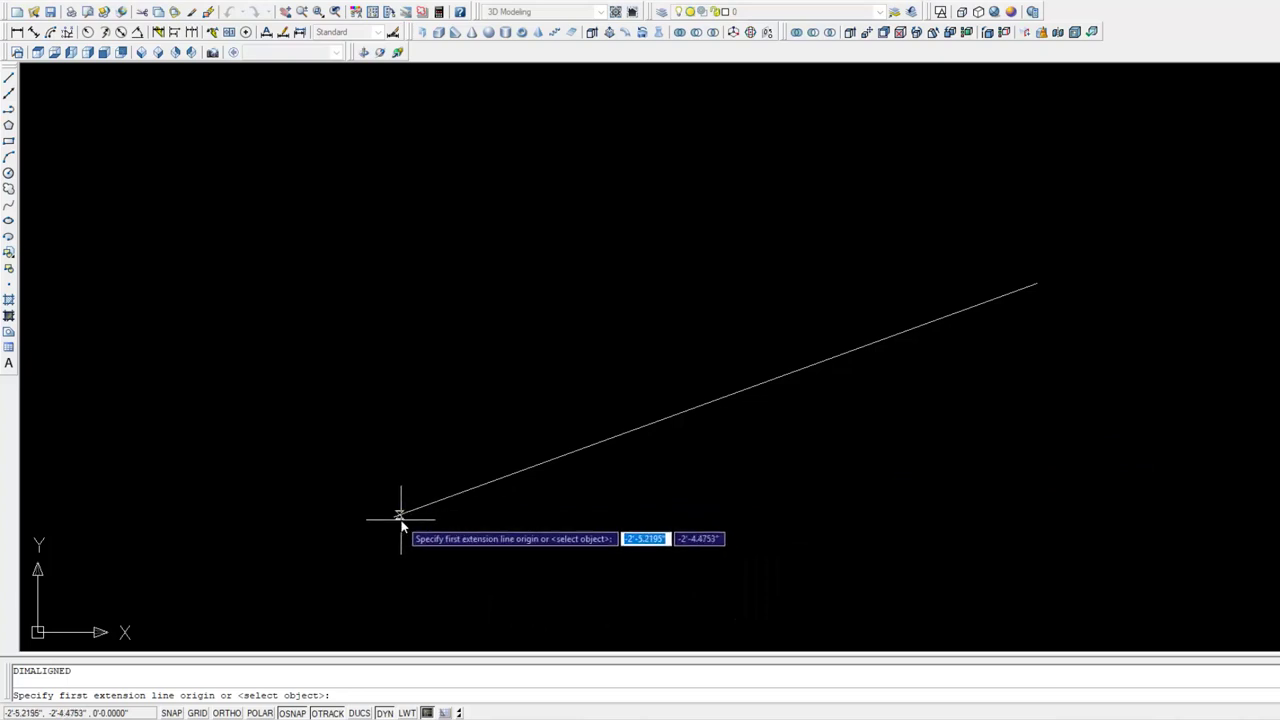
middle_click_drag(720, 520, 722, 470)
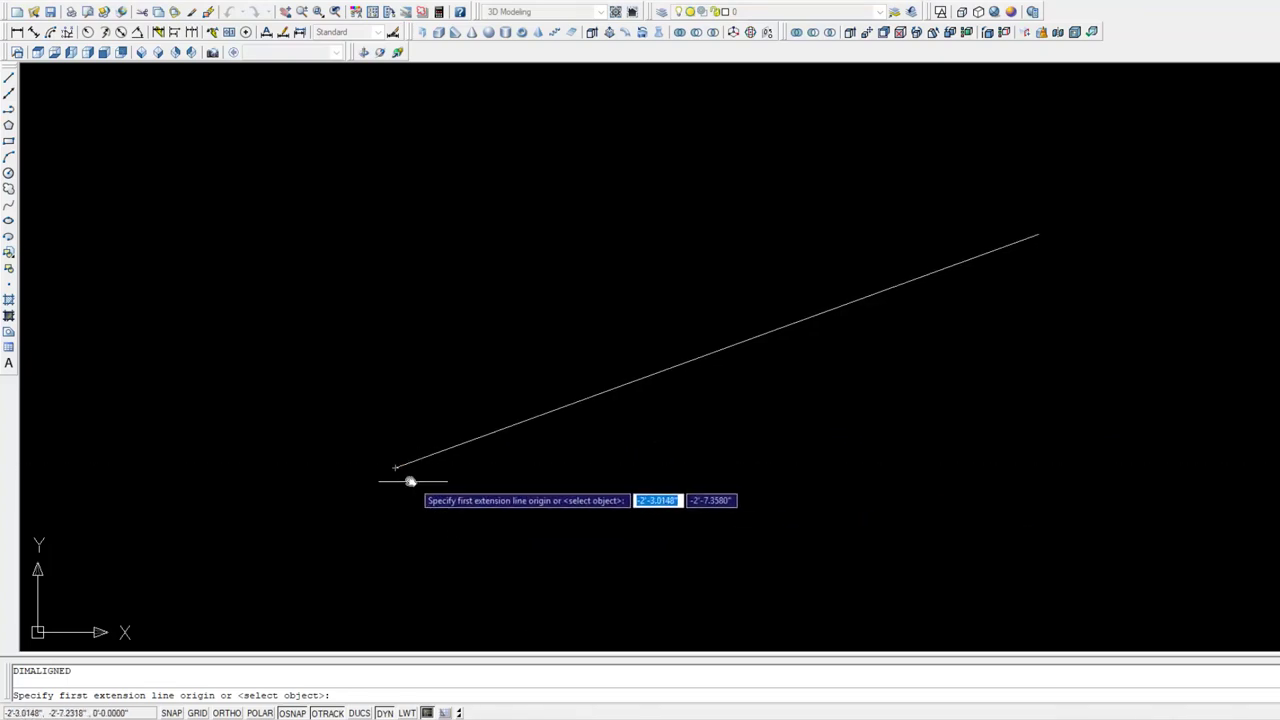
middle_click_drag(409, 480, 469, 554)
scroll(606, 528, "up", 3)
scroll(606, 528, "down", 1)
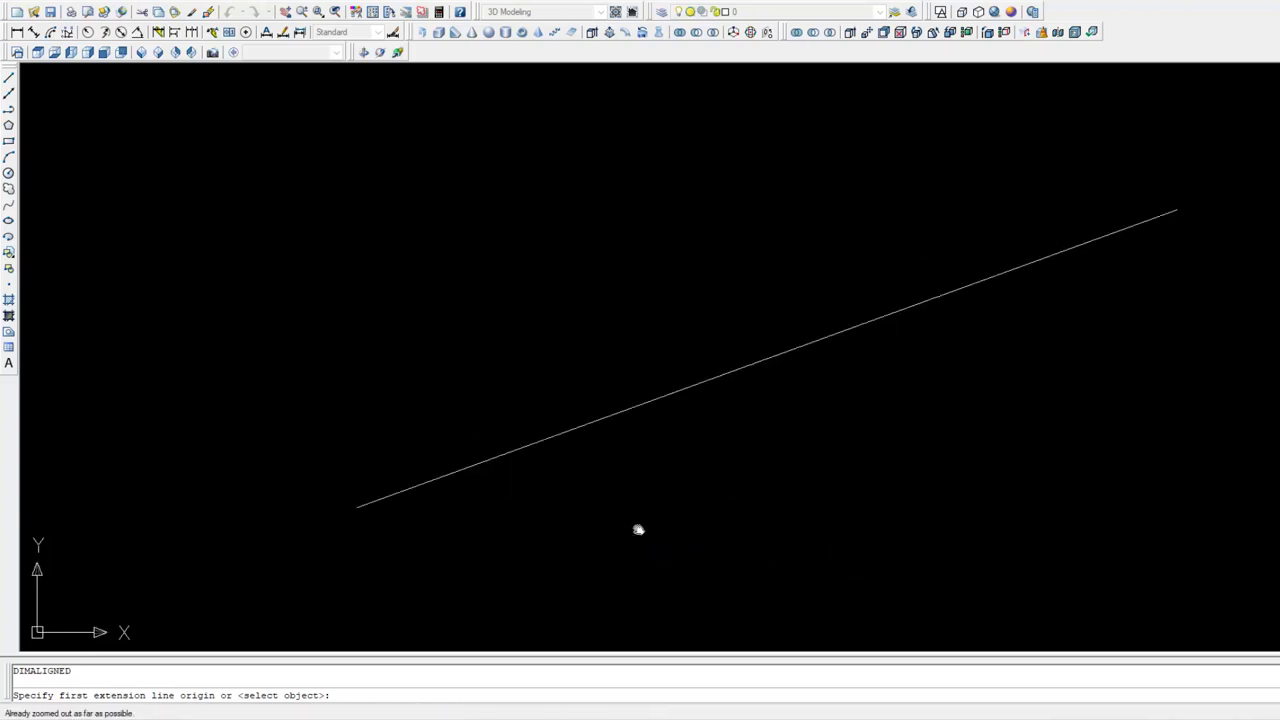
middle_click_drag(637, 528, 537, 549)
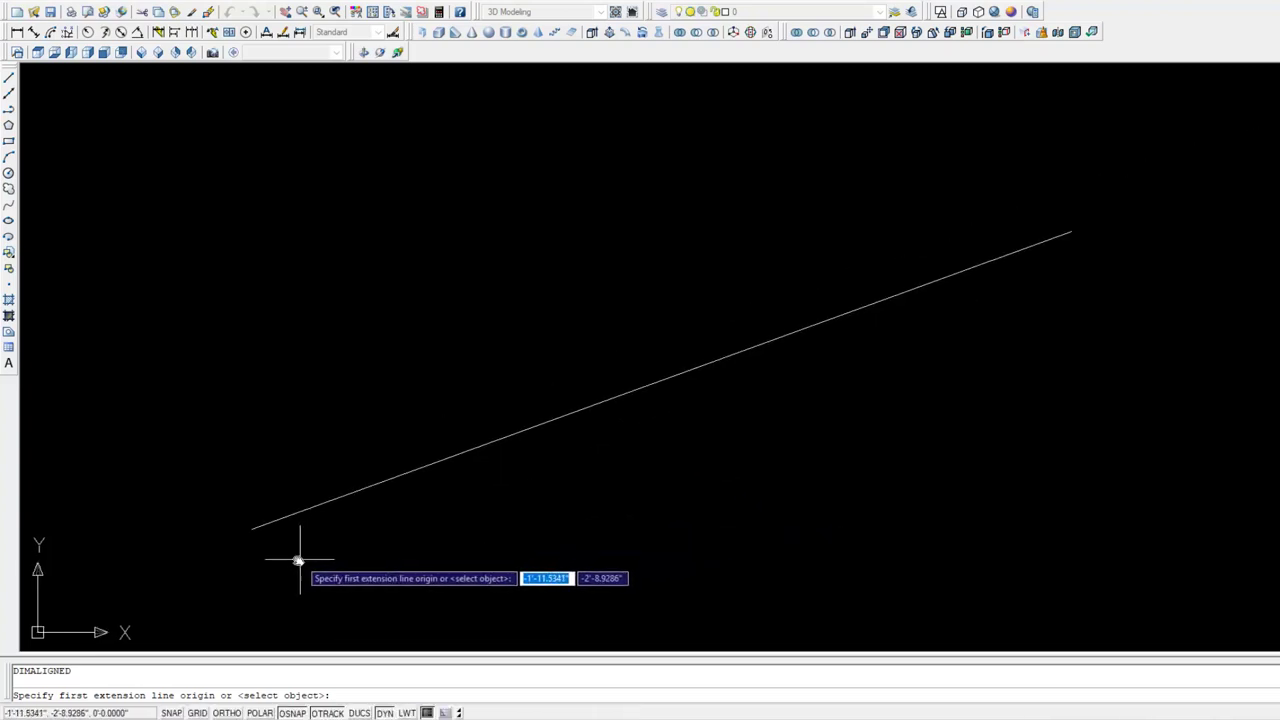
left_click(252, 530)
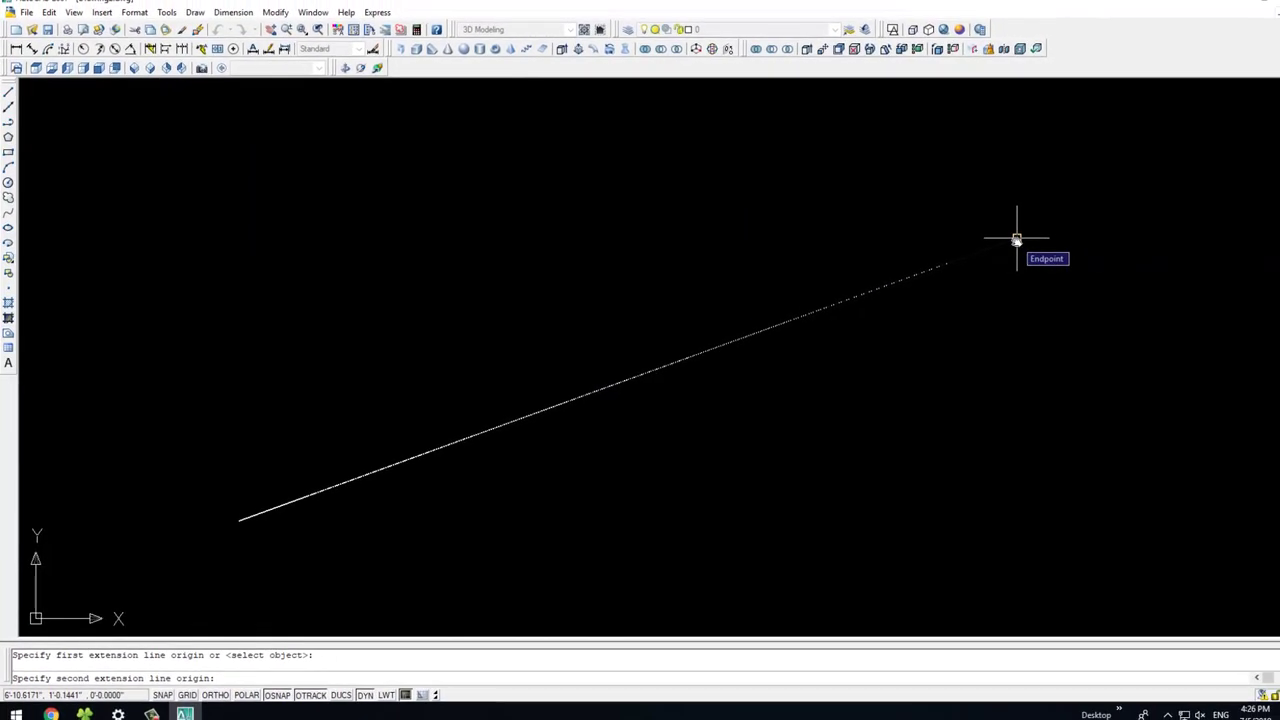
left_click(1016, 240)
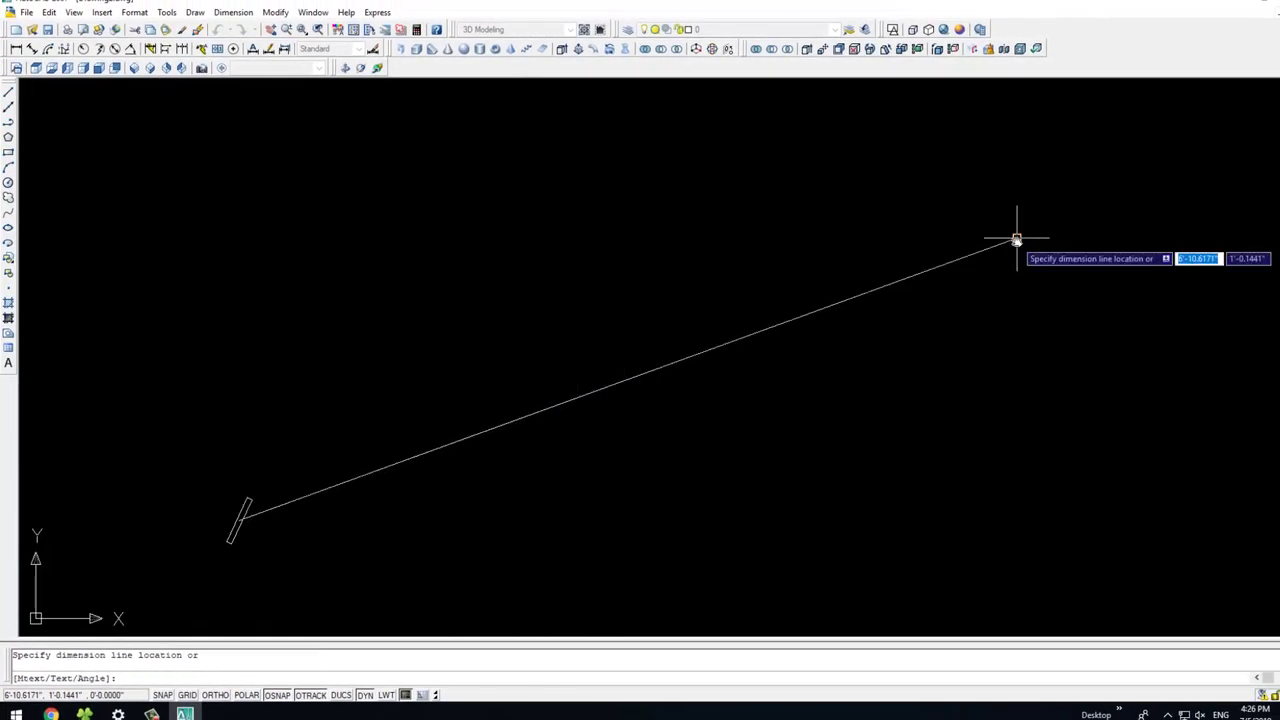
left_click(990, 332)
Step: Window-select the line and its dimension and delete both
scroll(814, 391, "down", 2)
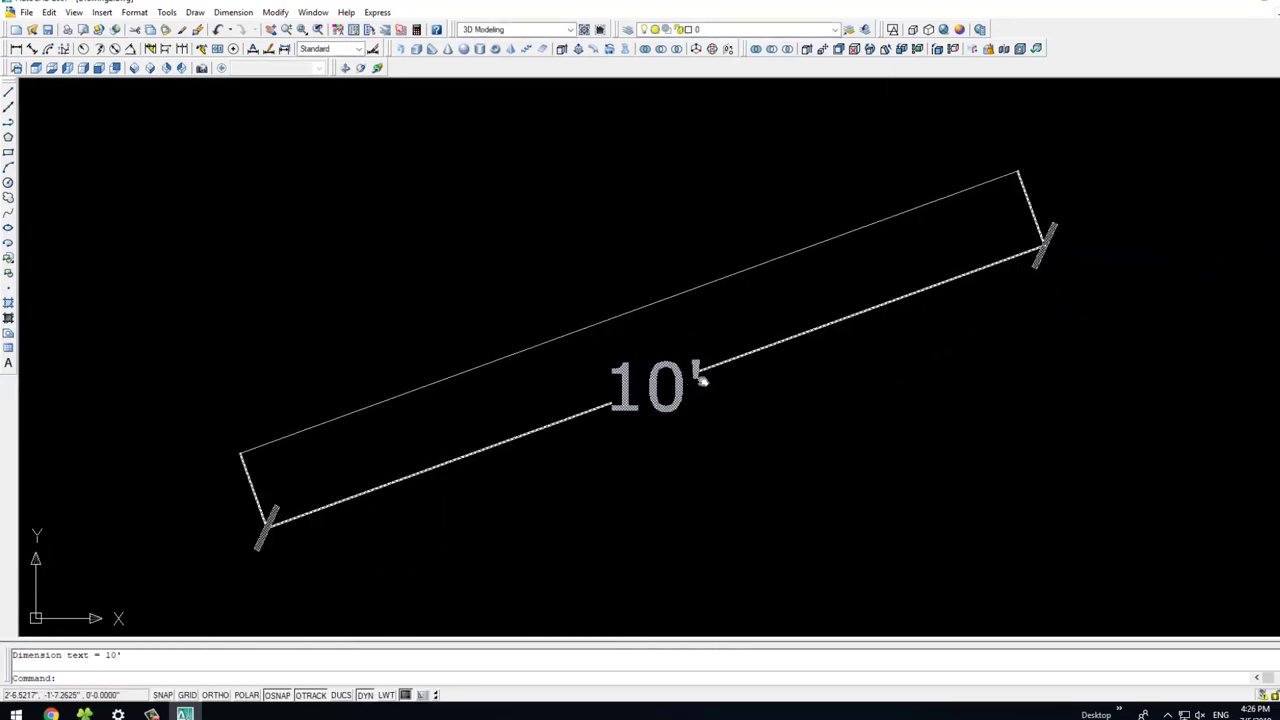
scroll(720, 445, "down", 1)
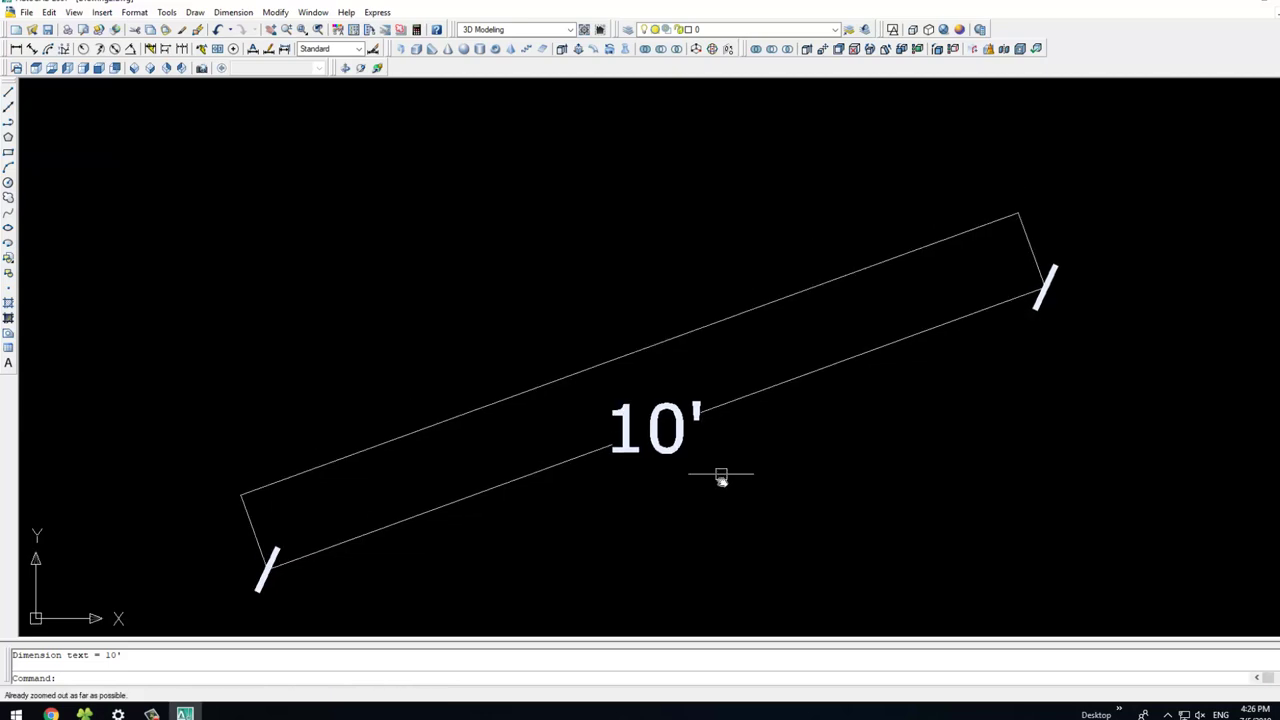
left_click(768, 514)
left_click(555, 249)
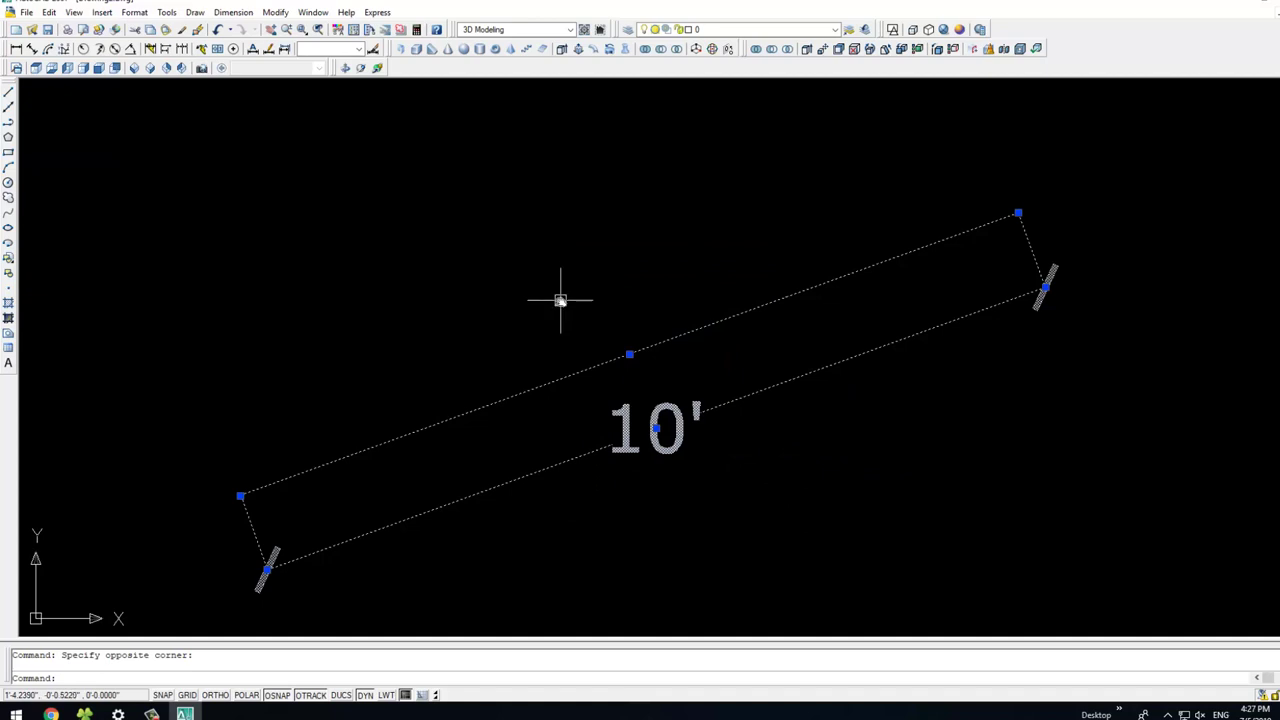
key("Delete")
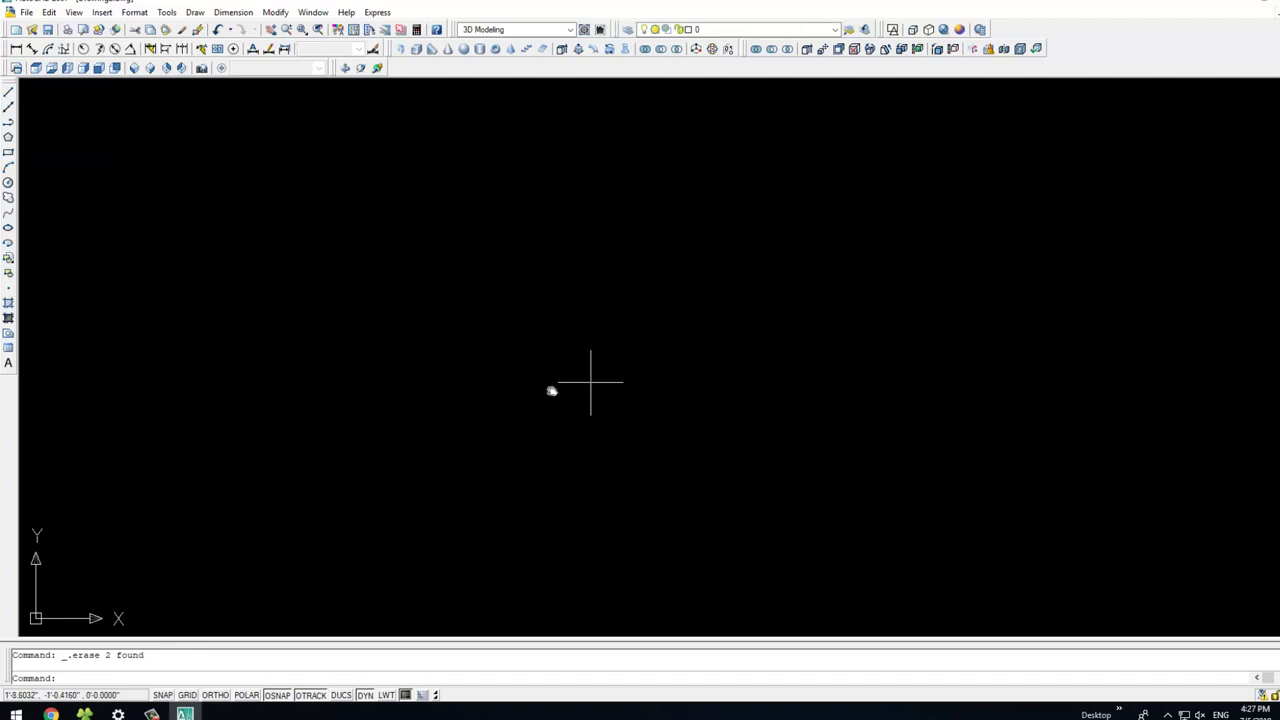
Step: Draw a line 10'9" long from a picked start point with the L command
type("l")
key("Return")
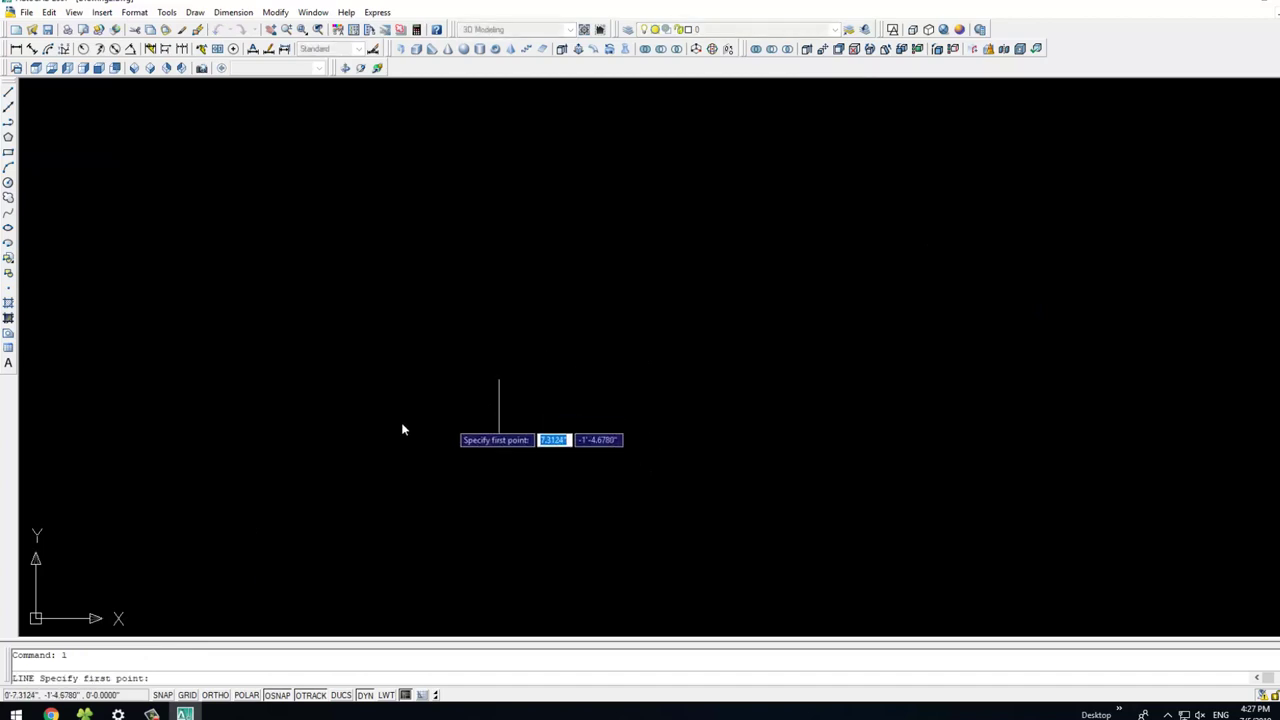
left_click(358, 415)
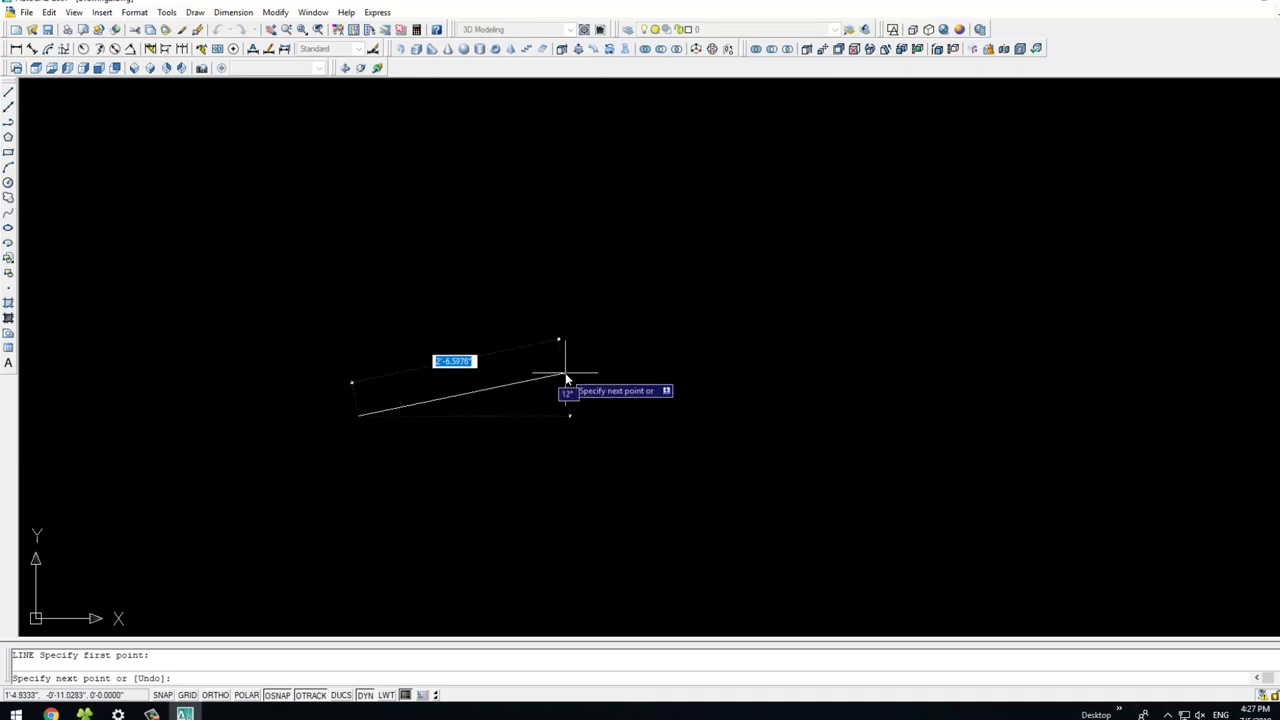
type("10'9")
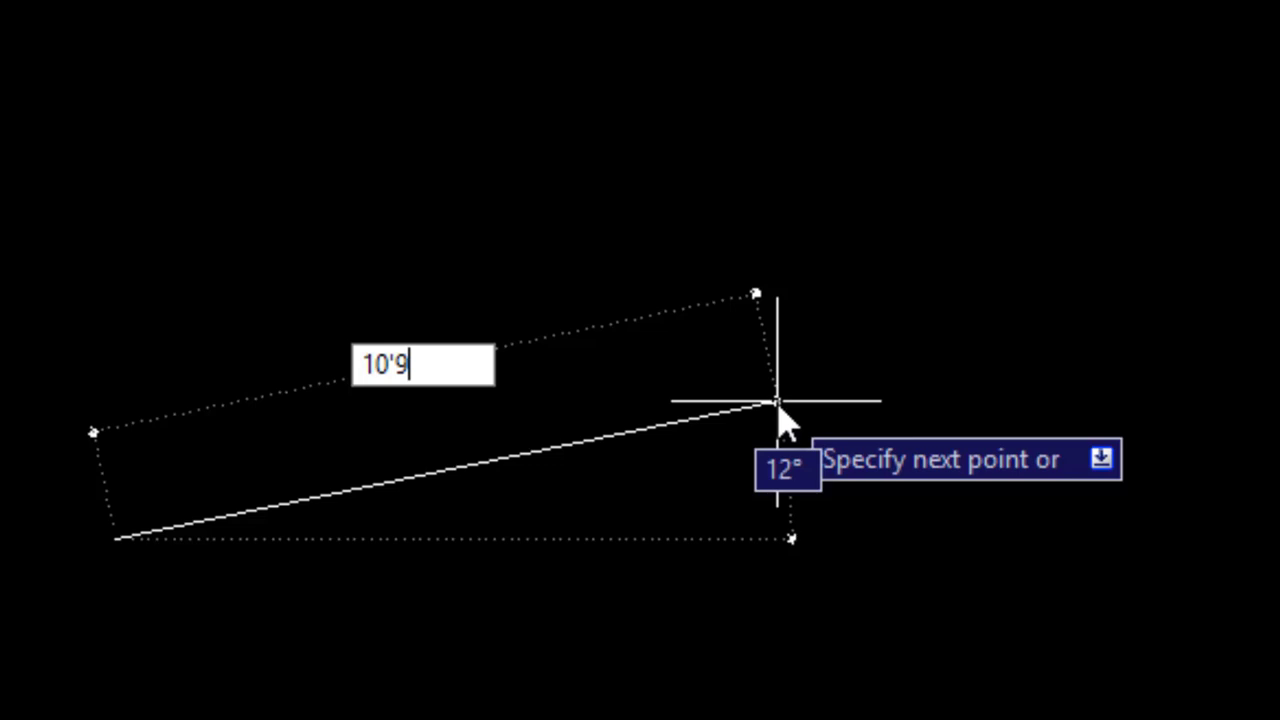
type("\"")
key("Return")
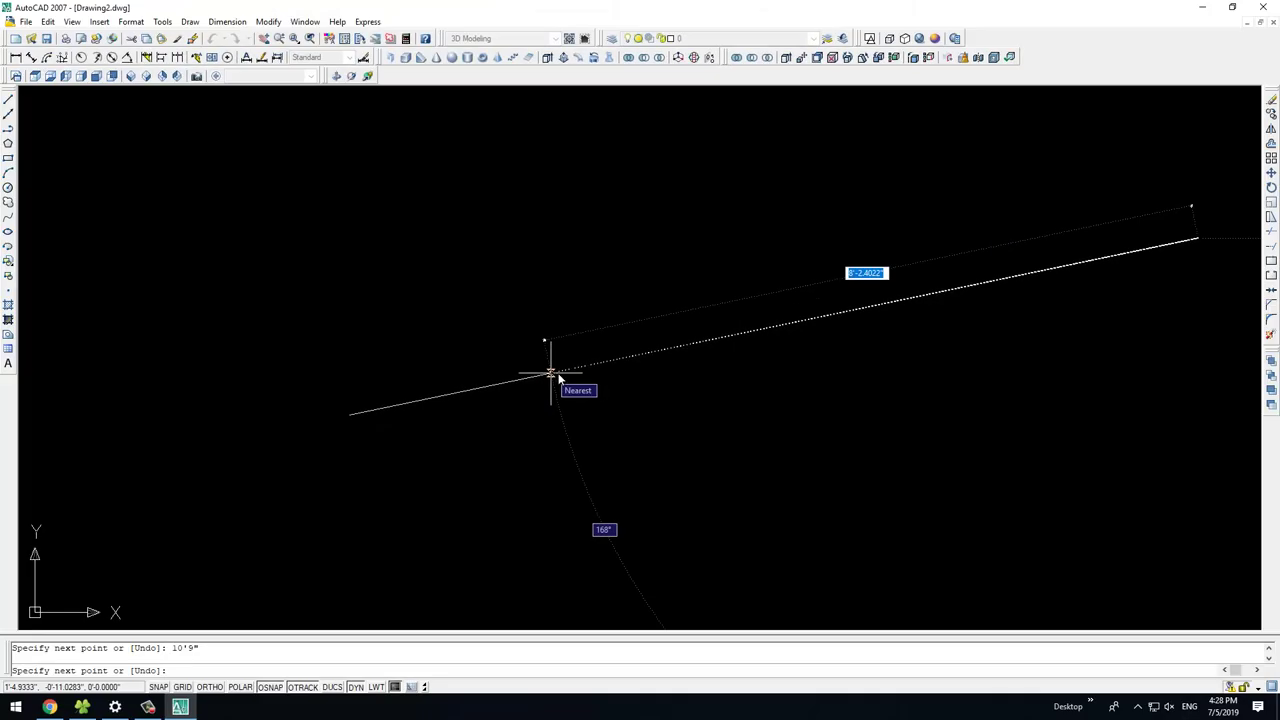
Step: End the line and check it with a 10'-9" aligned dimension
key("Return")
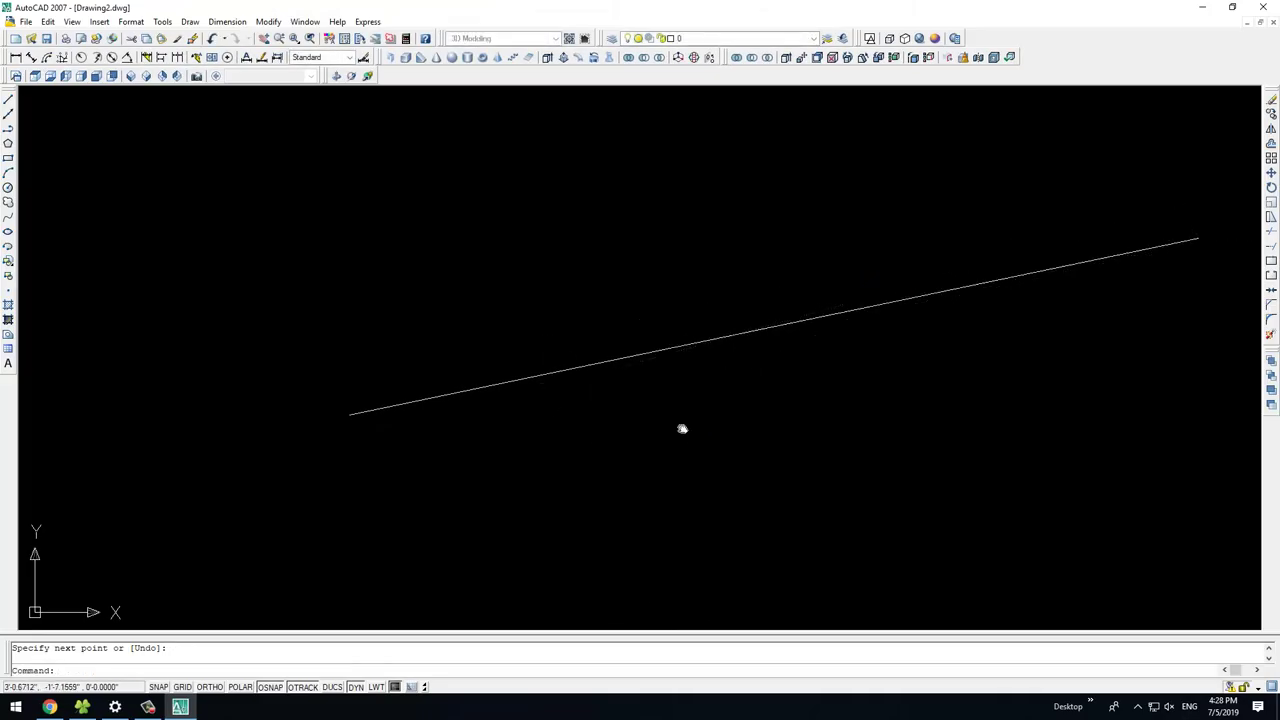
middle_click_drag(683, 428, 519, 447)
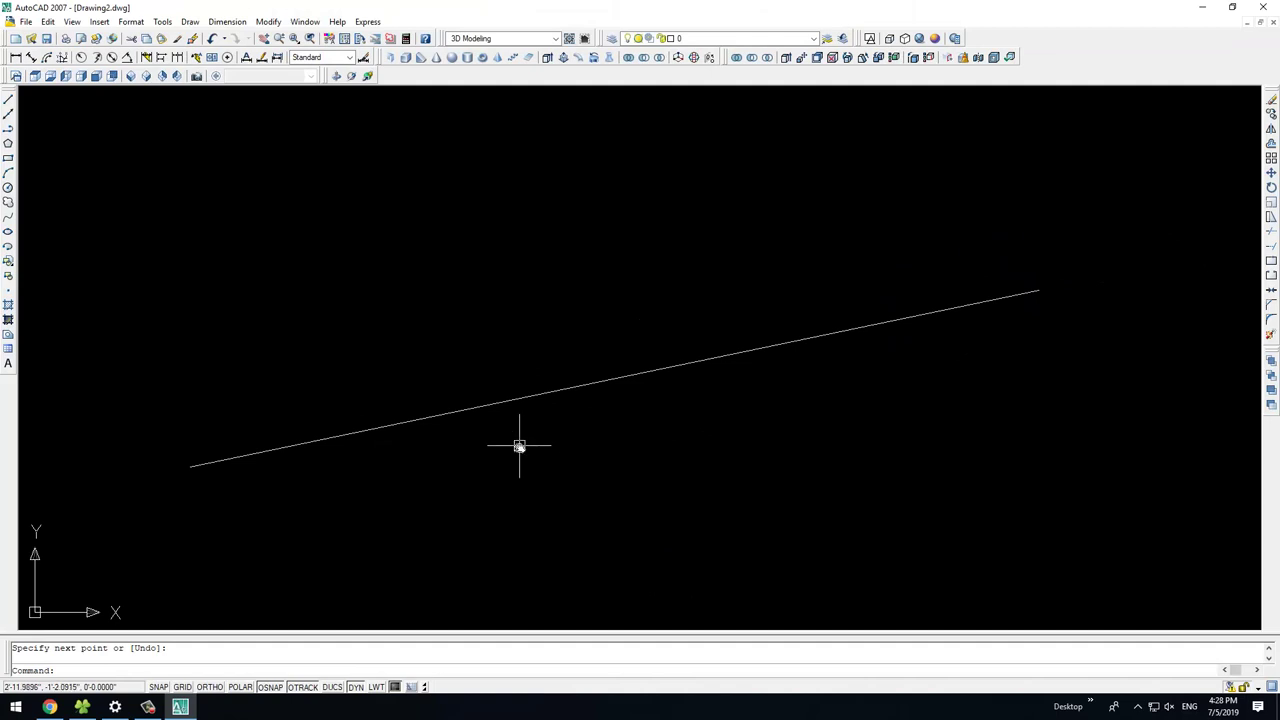
type("dal")
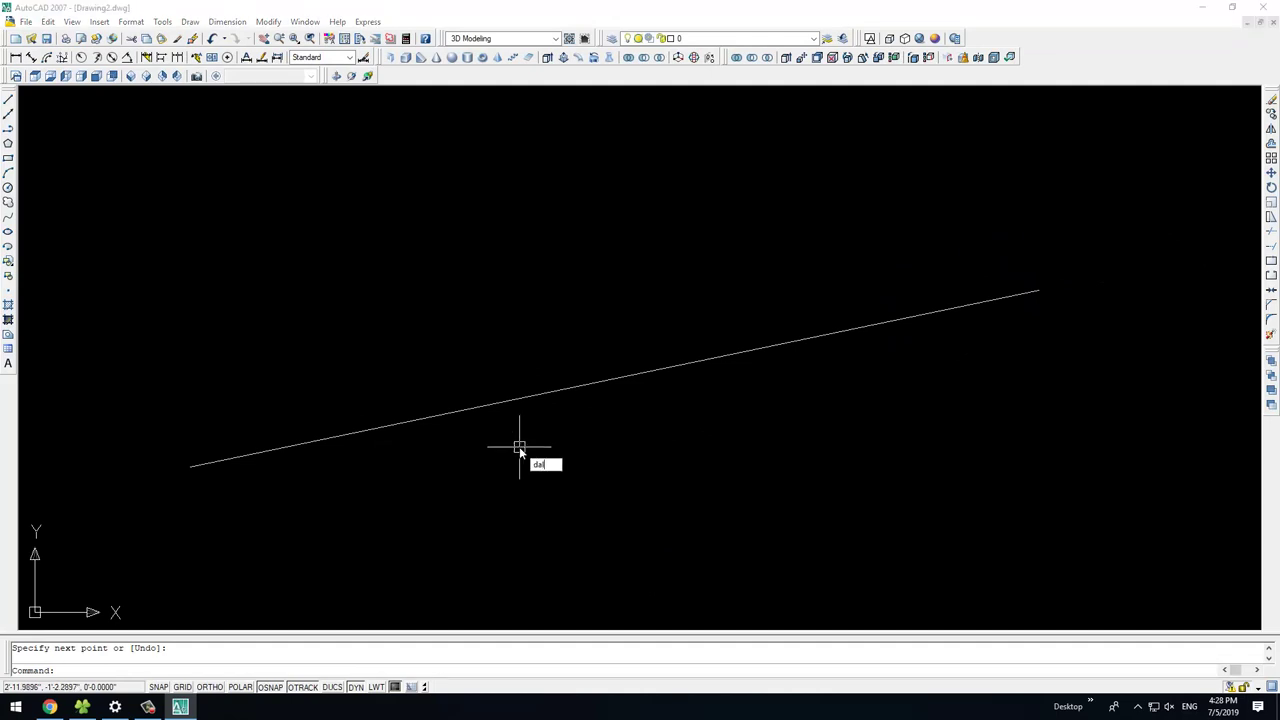
key("Return")
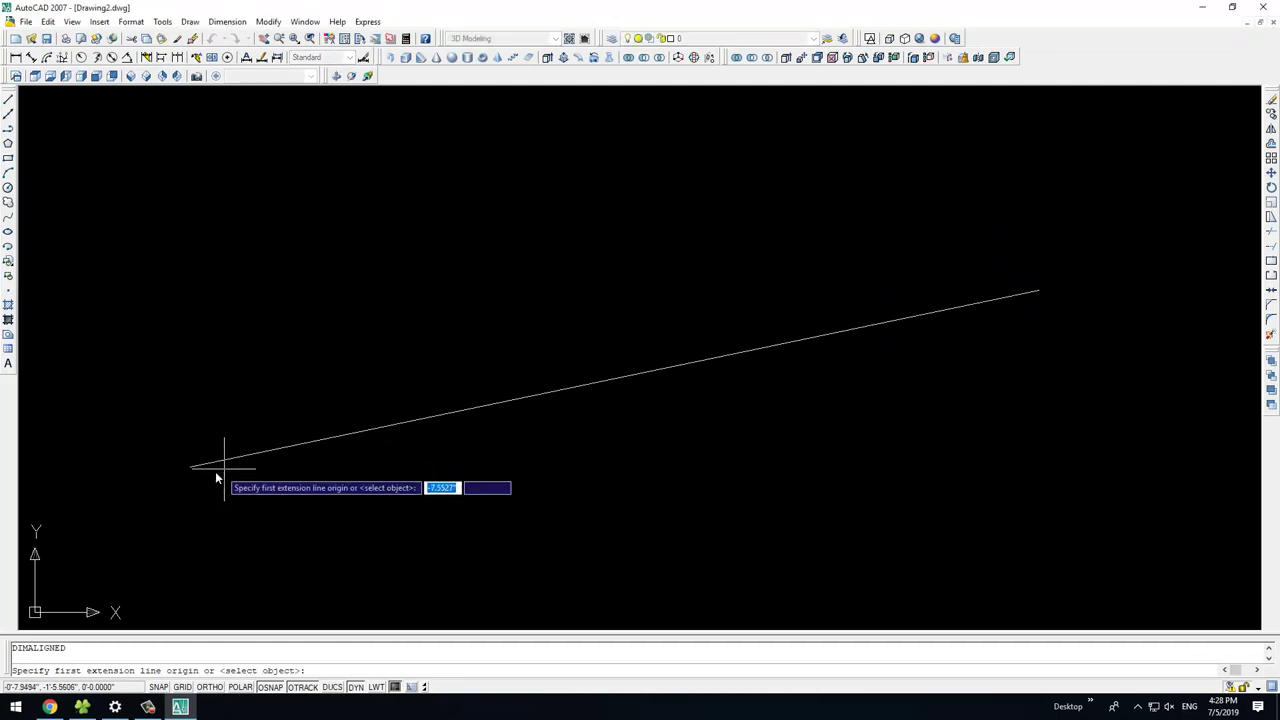
left_click(193, 465)
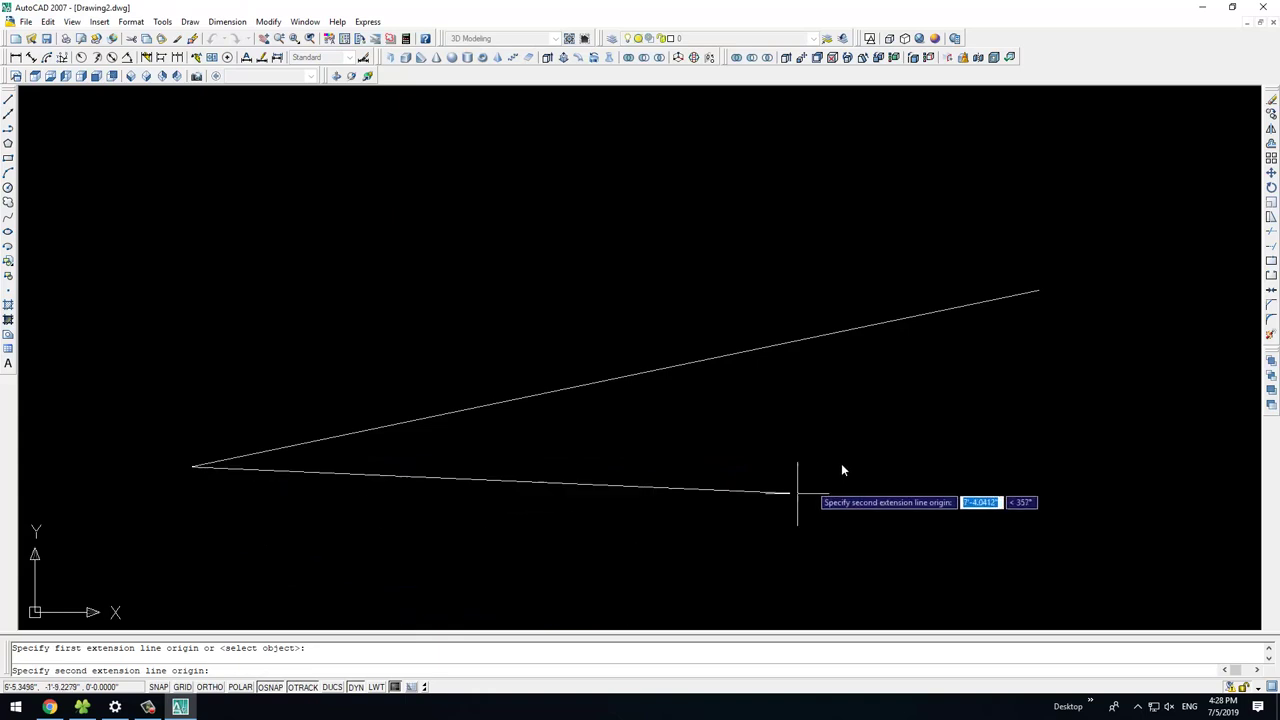
left_click(1040, 291)
left_click(917, 393)
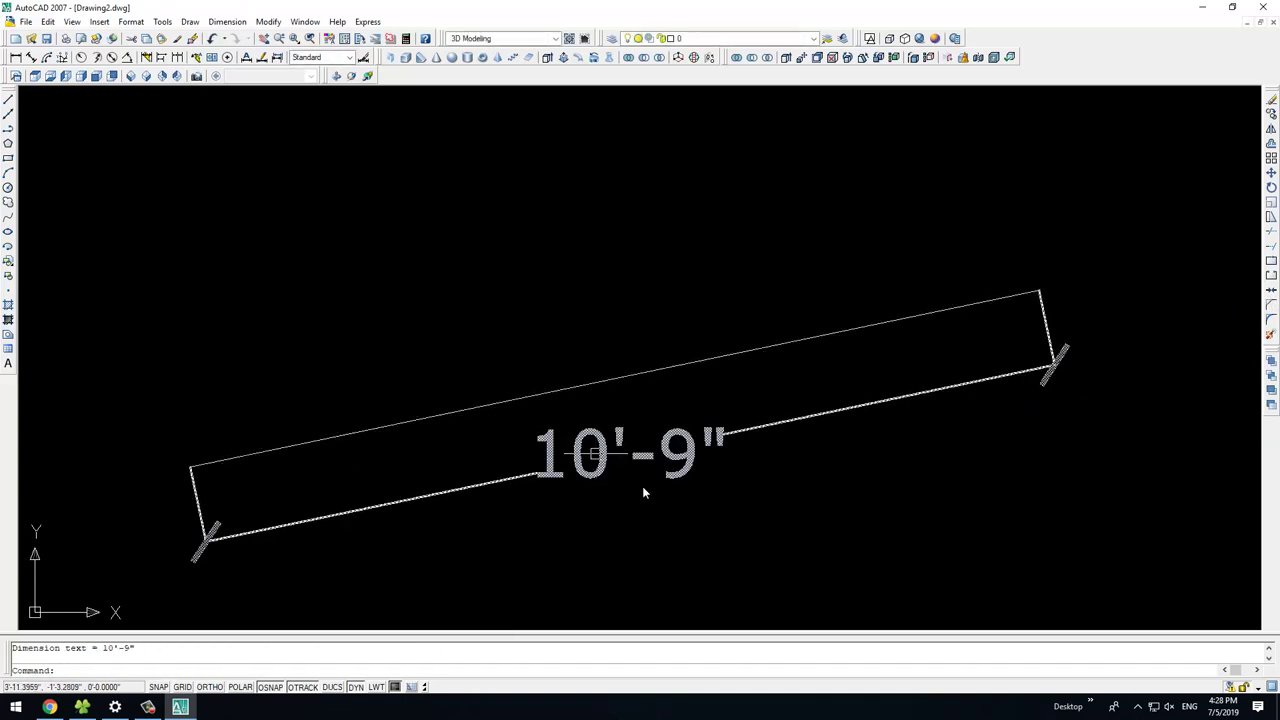
Step: Erase the 10'-9" dimension and the slanted line
left_click(779, 558)
left_click(718, 432)
key("Delete")
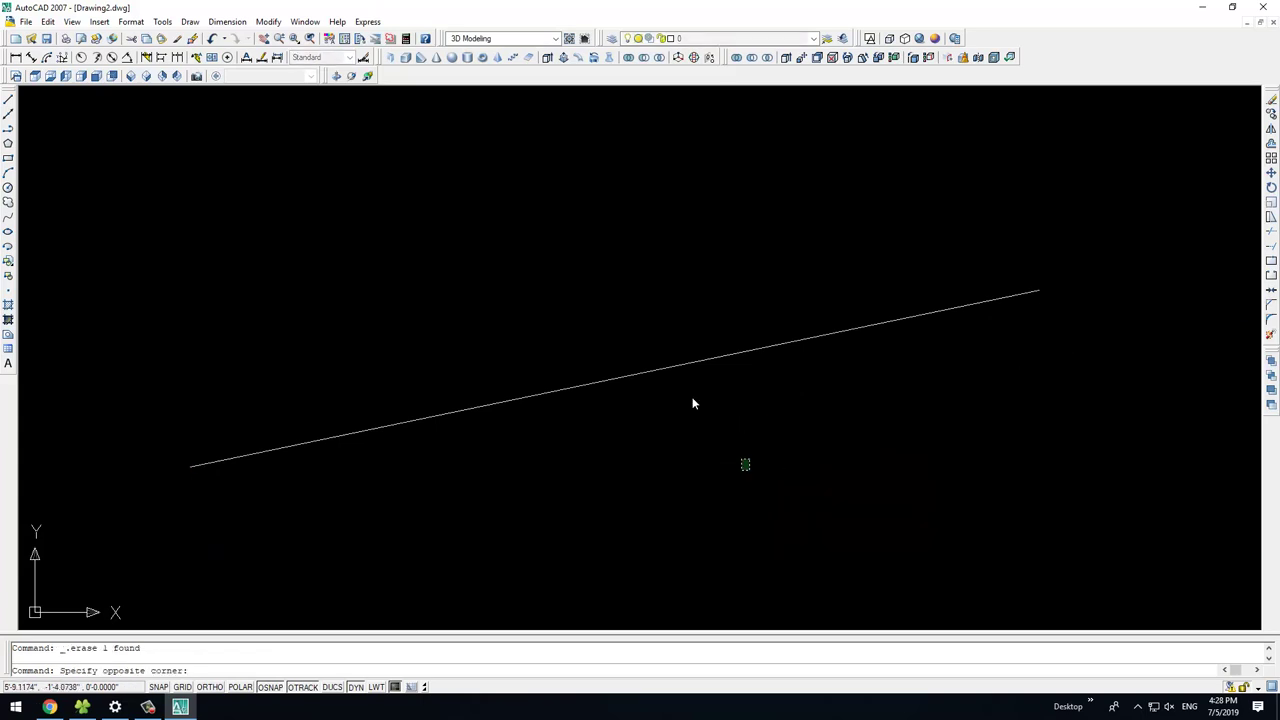
left_click(660, 369)
key("Delete")
type("l")
key("Return")
Step: With ortho on, draw a horizontal 10'10" line after undoing a stray segment
left_click(344, 394)
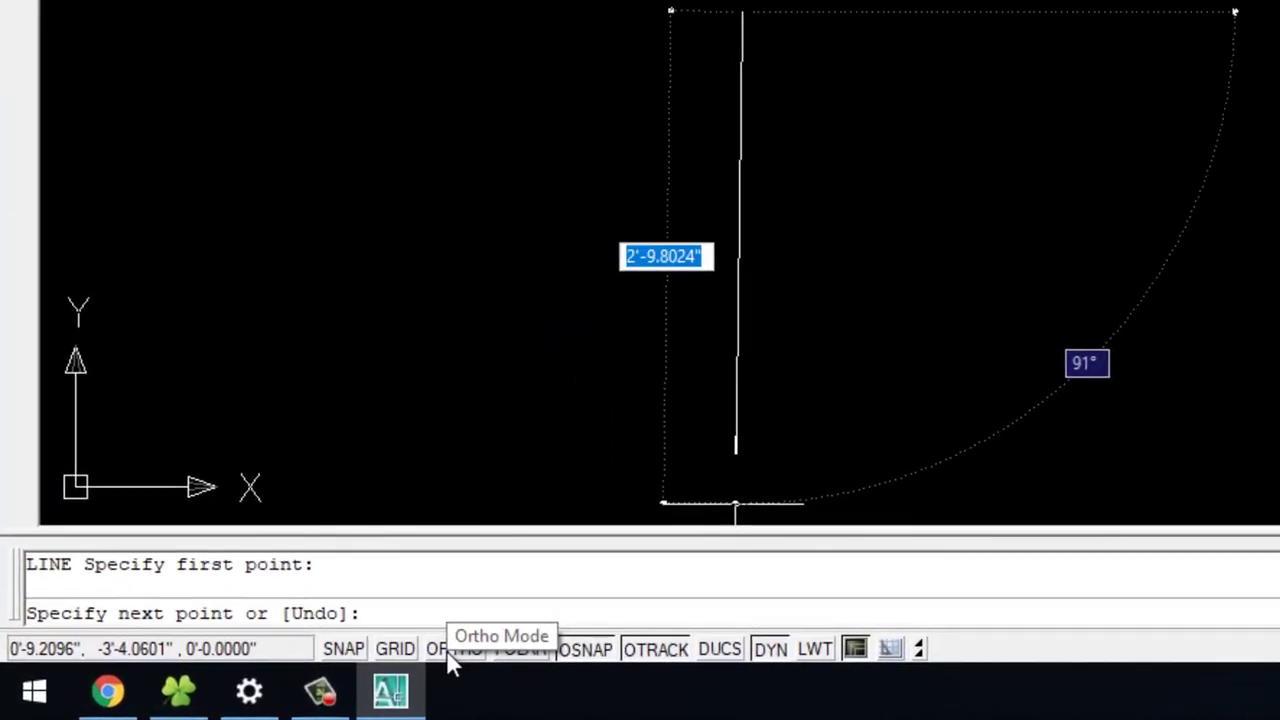
left_click(368, 664)
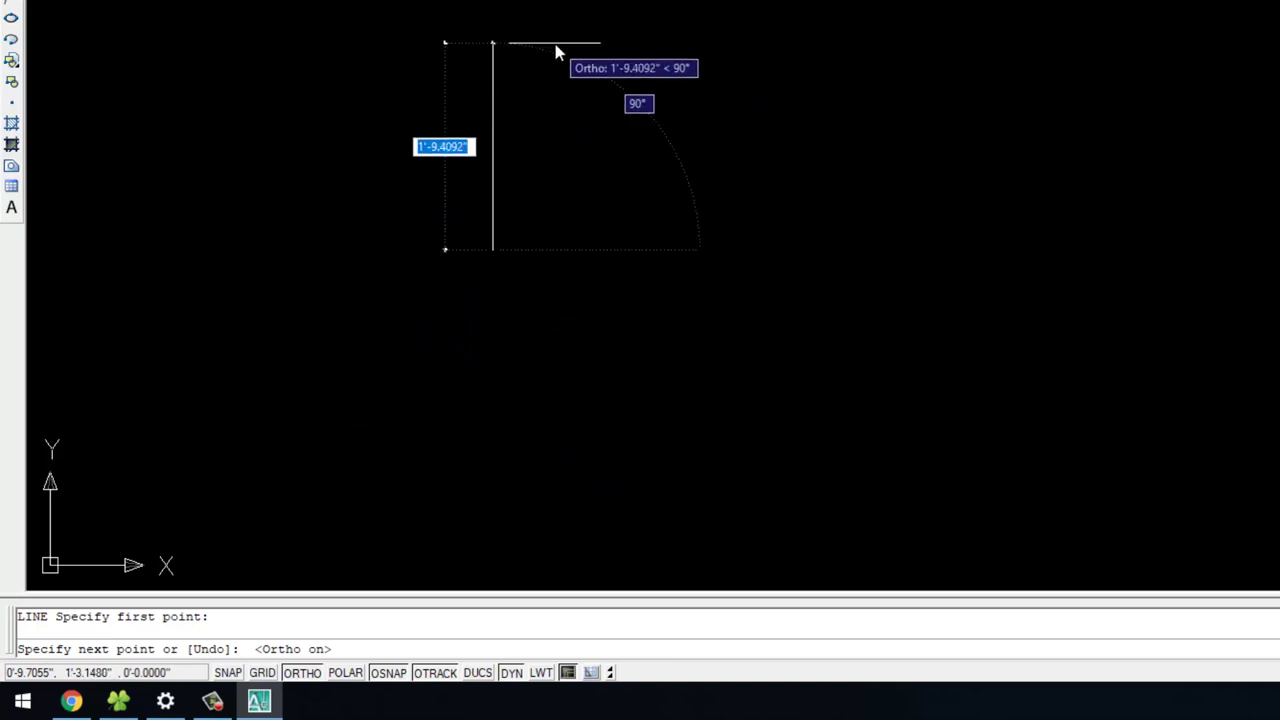
left_click(375, 210)
type("u")
key("Return")
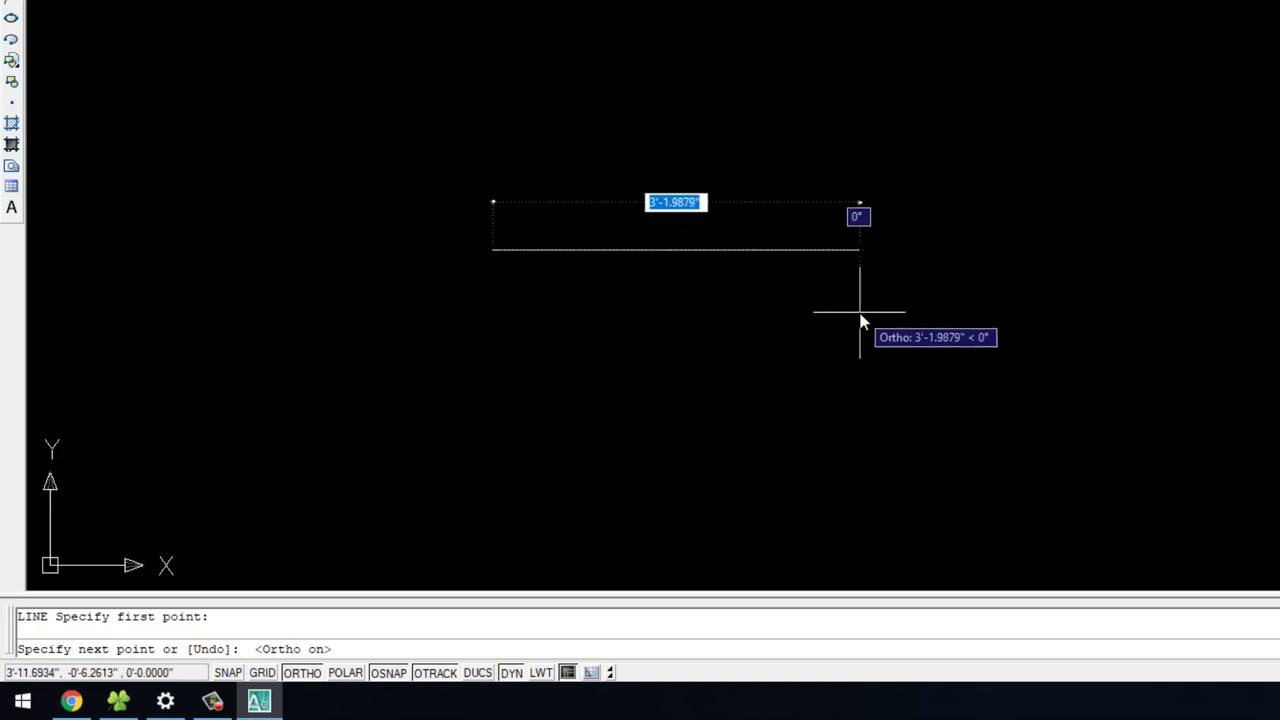
type("10'1")
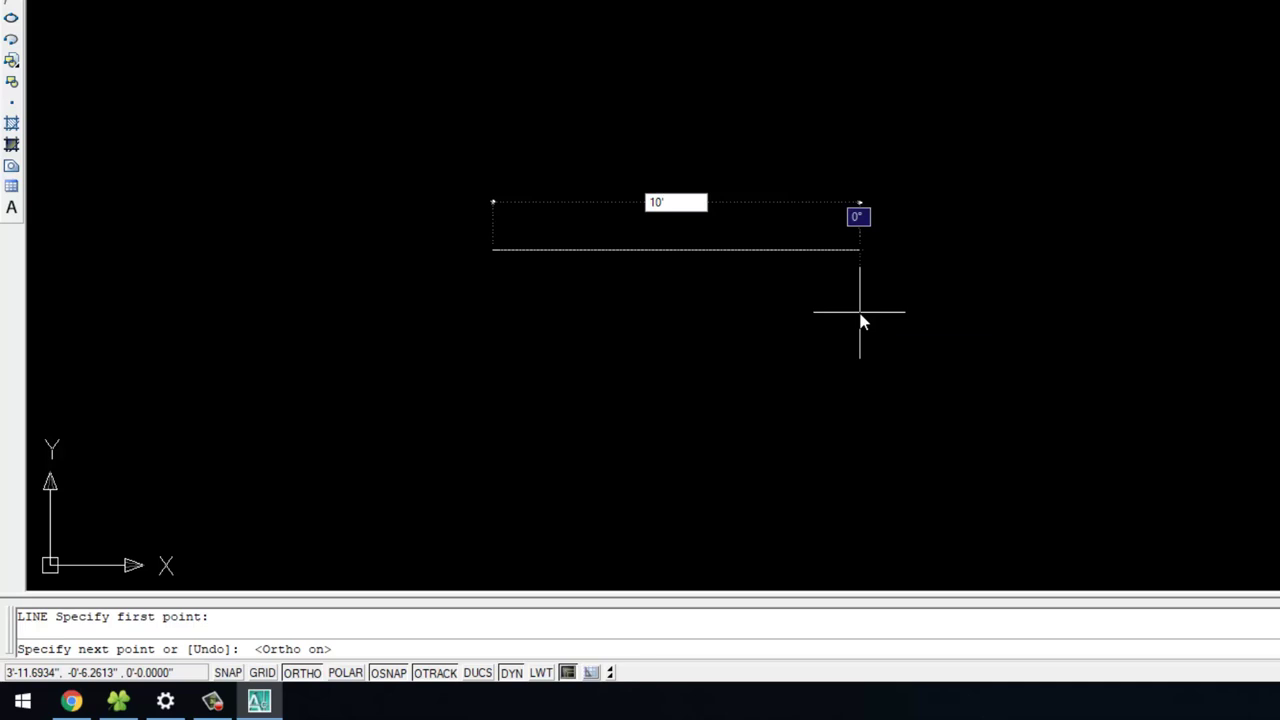
type("0")
key("Return")
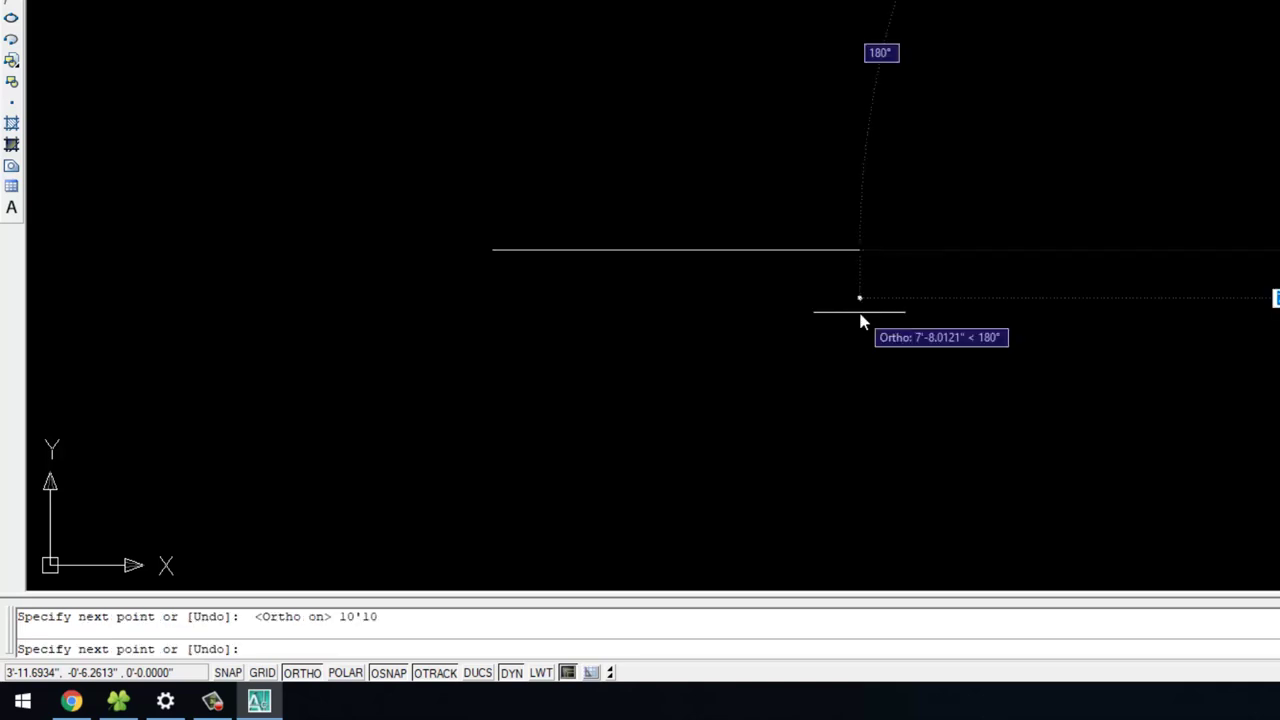
key("Return")
middle_click_drag(858, 308, 801, 348)
Step: Add an aligned dimension between the line's ends, reading 10'-10"
type("dal")
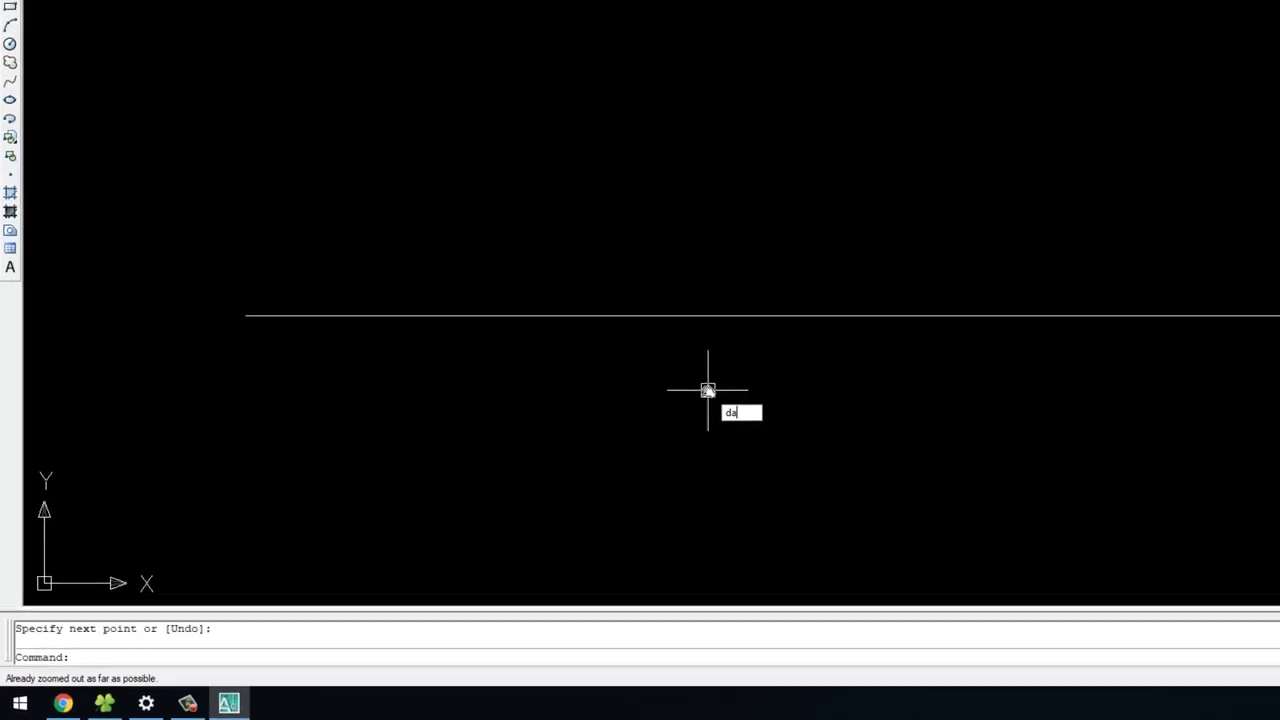
key("Return")
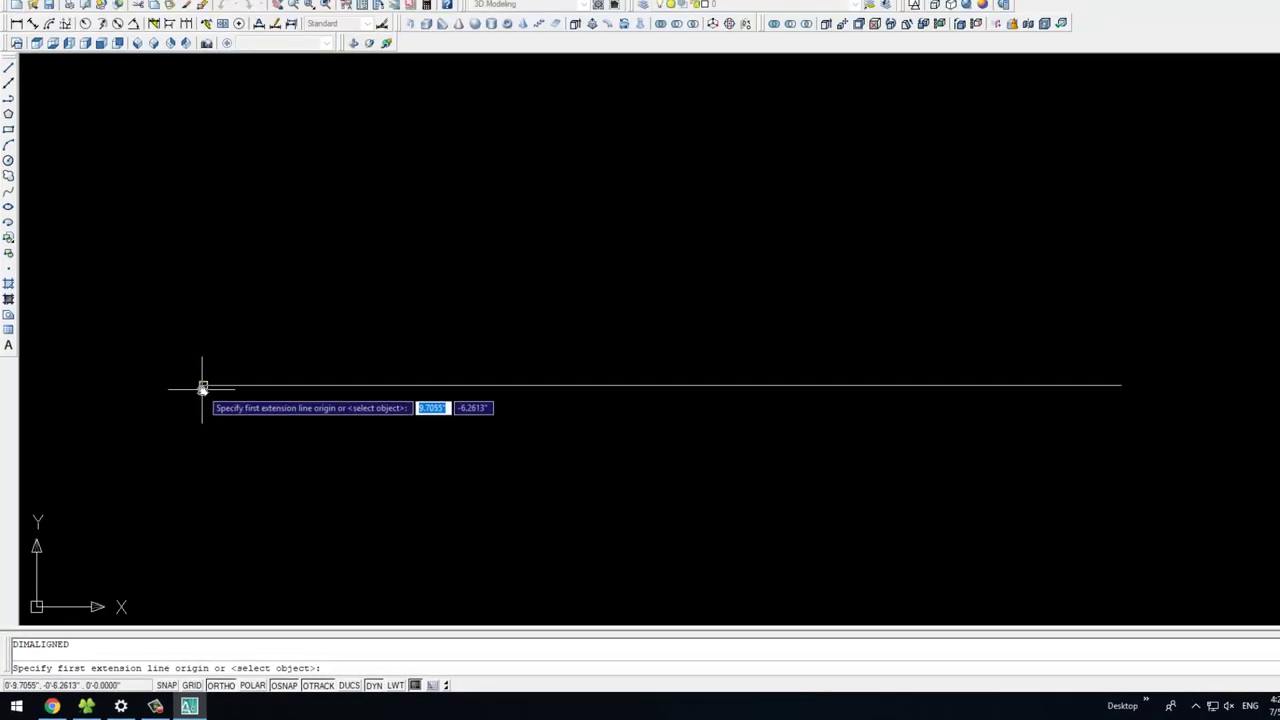
left_click(203, 385)
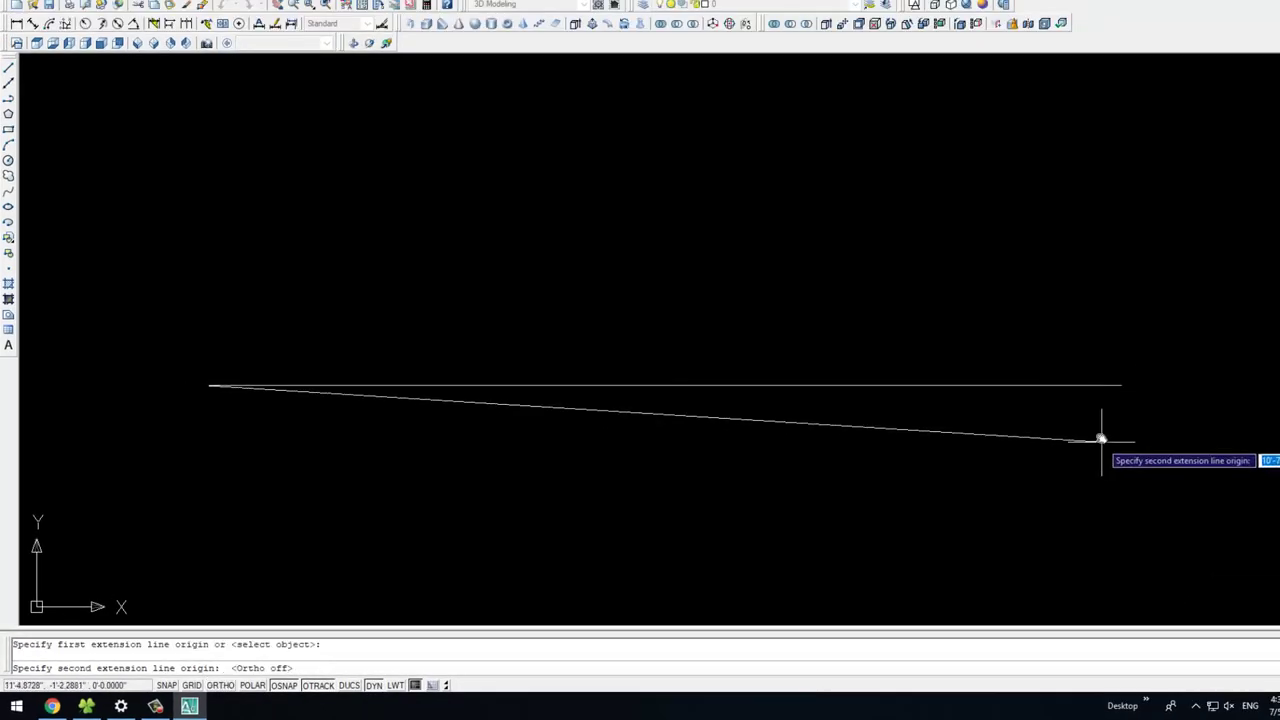
left_click(1121, 385)
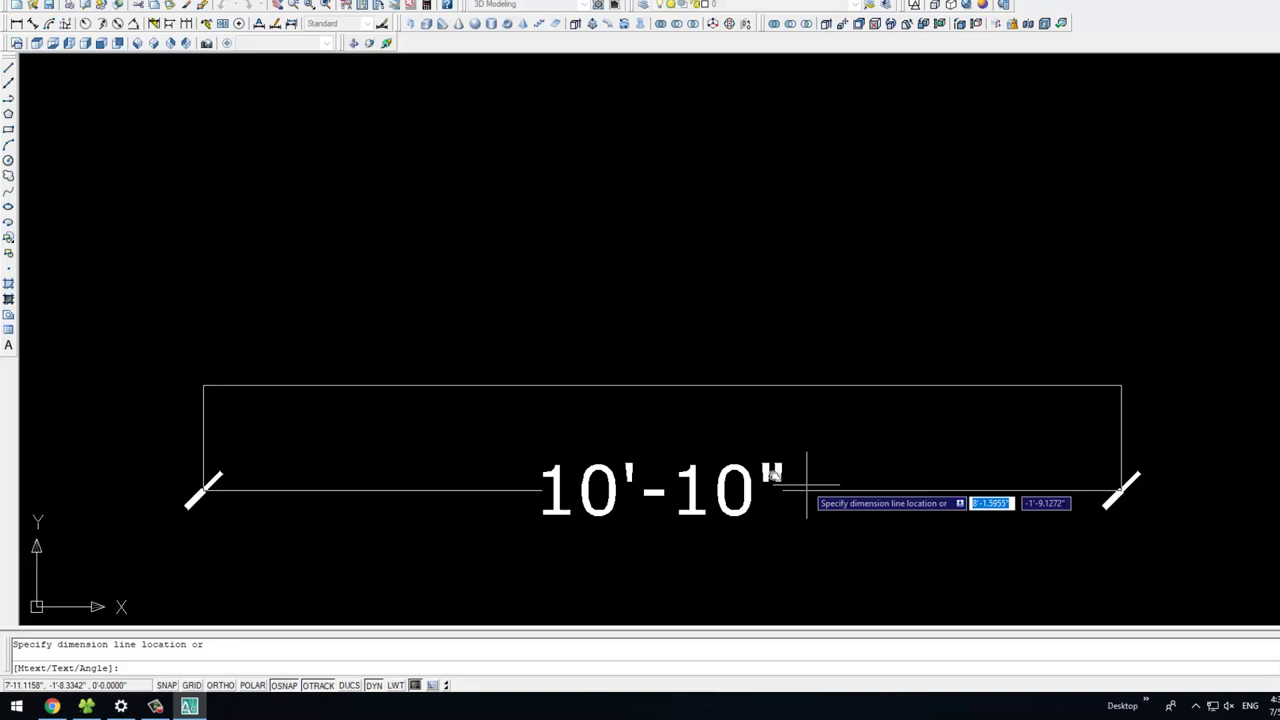
left_click(745, 476)
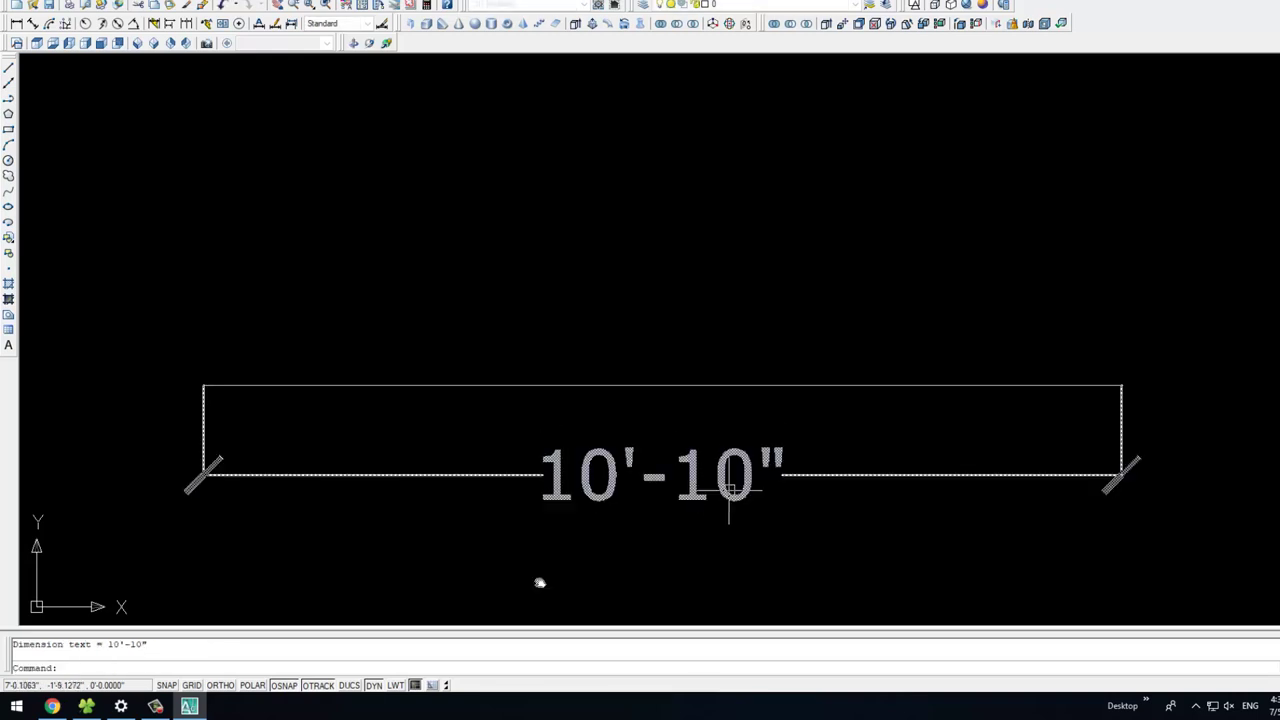
Step: Erase the 10'-10" dimension and the line
left_click(771, 554)
left_click(711, 434)
key("Delete")
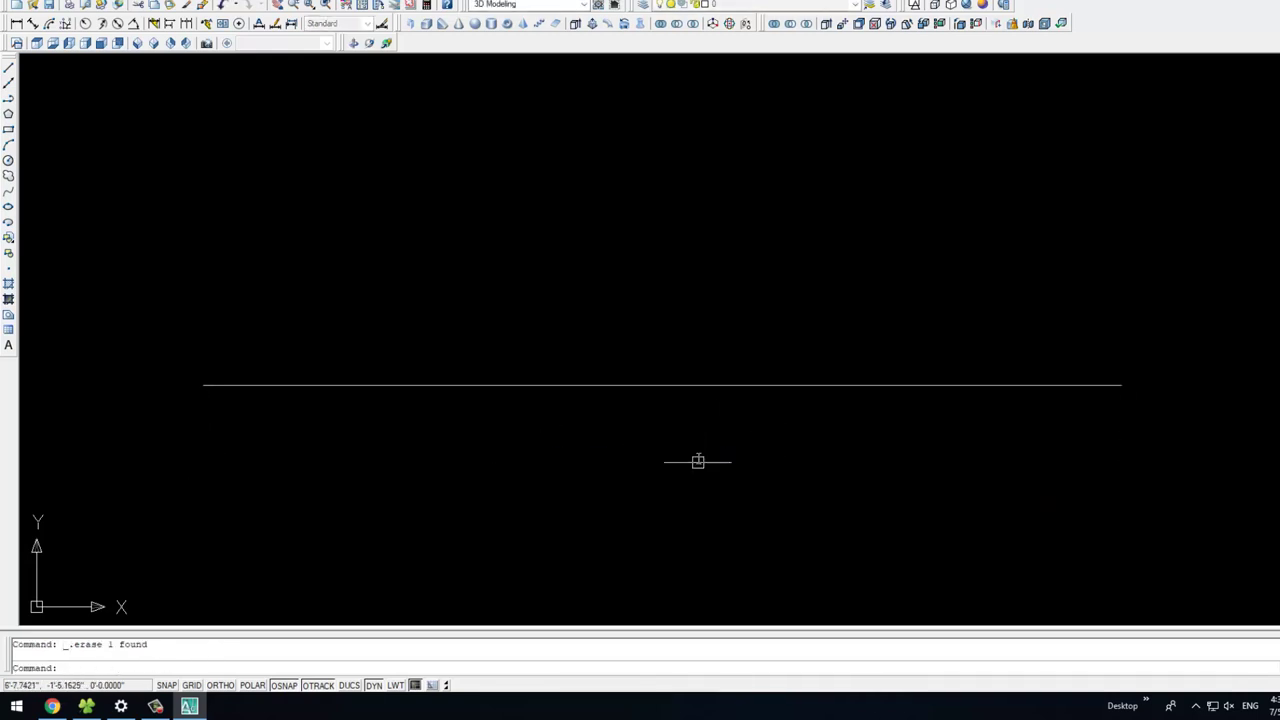
left_click(697, 460)
left_click(663, 371)
key("Delete")
type("l")
key("Return")
Step: Draw a horizontal line of length 10, toggling ortho with F8 and the ORTHO button
left_click(339, 437)
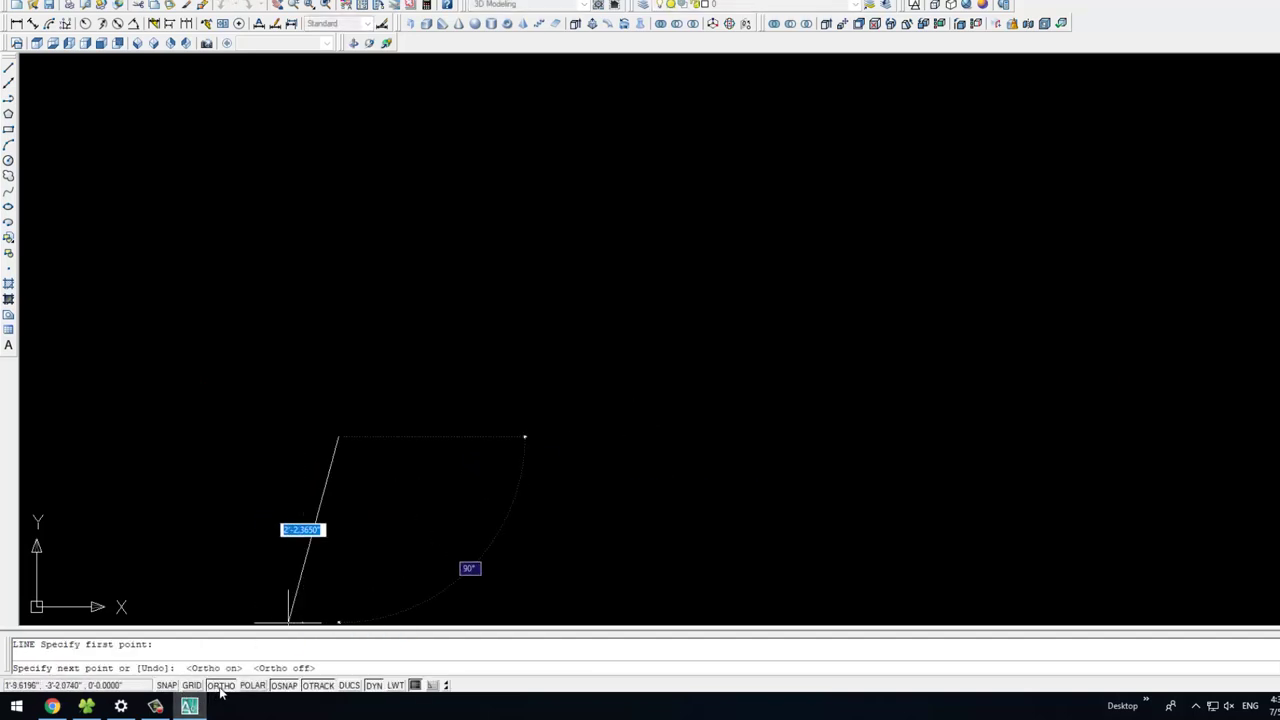
key("F8")
key("F8")
key("F8")
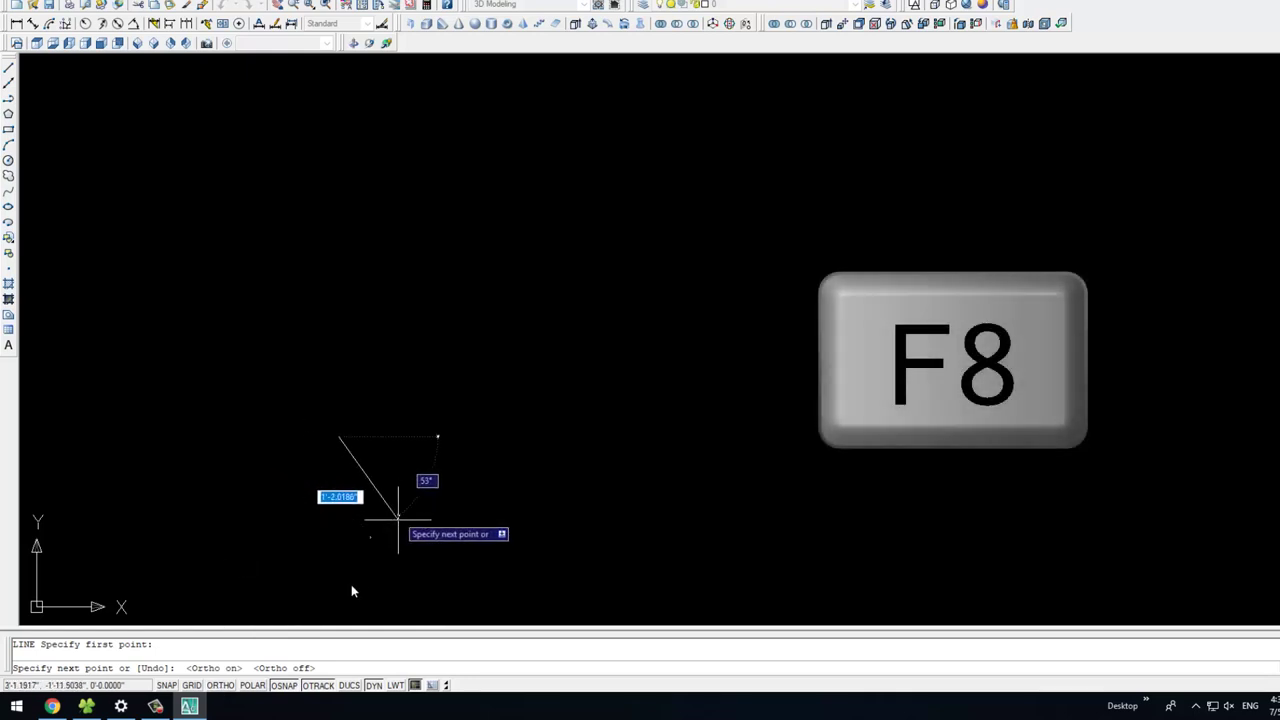
key("F8")
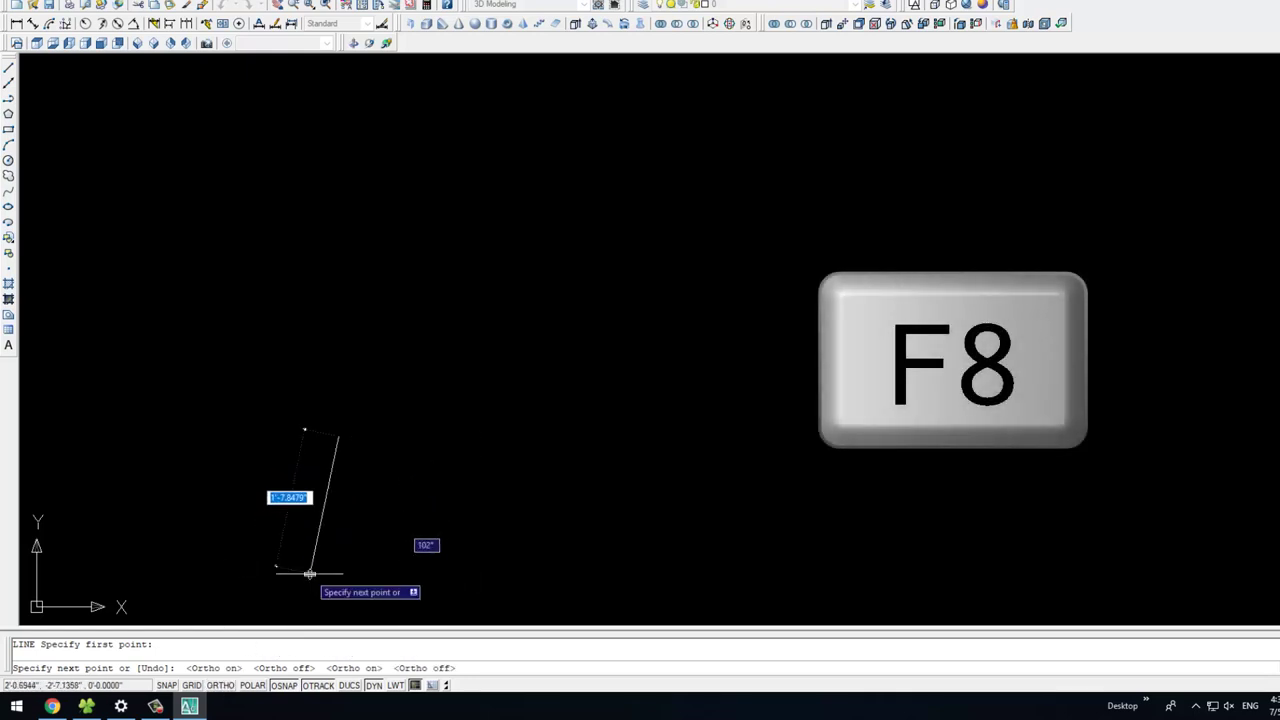
key("F8")
key("F8")
key("F8")
left_click(224, 687)
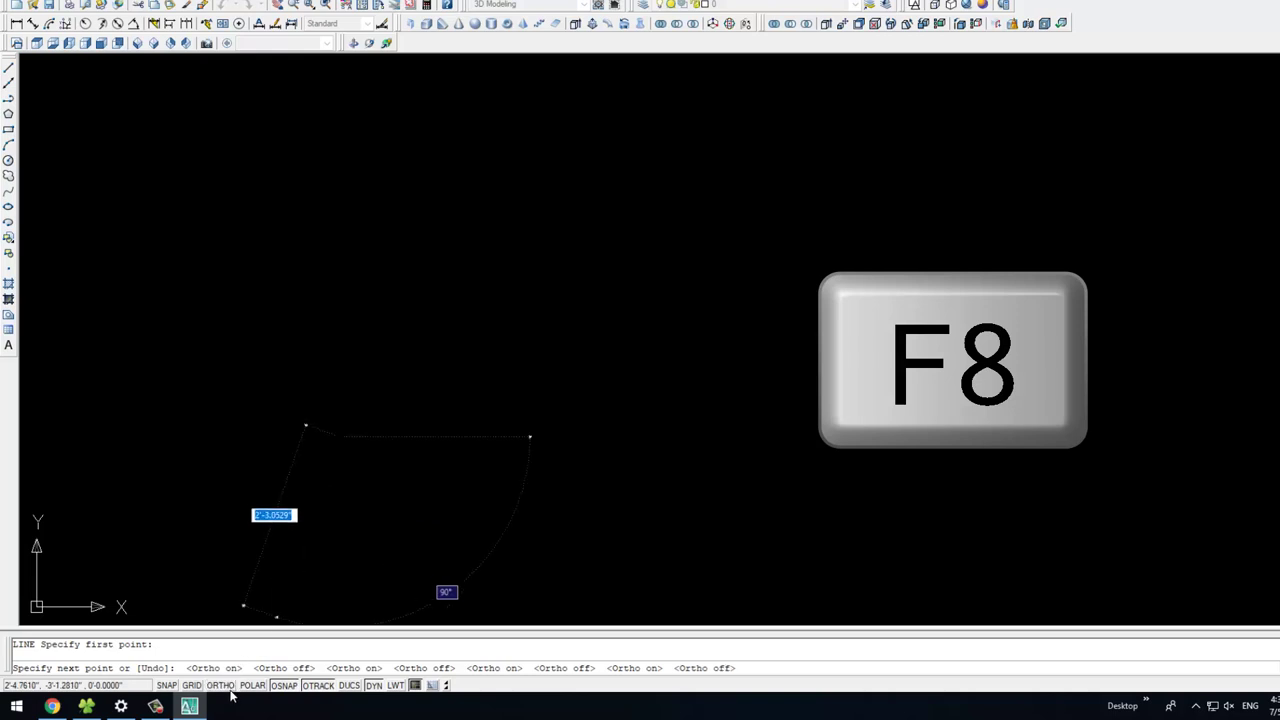
left_click(224, 687)
left_click(224, 687)
left_click(224, 687)
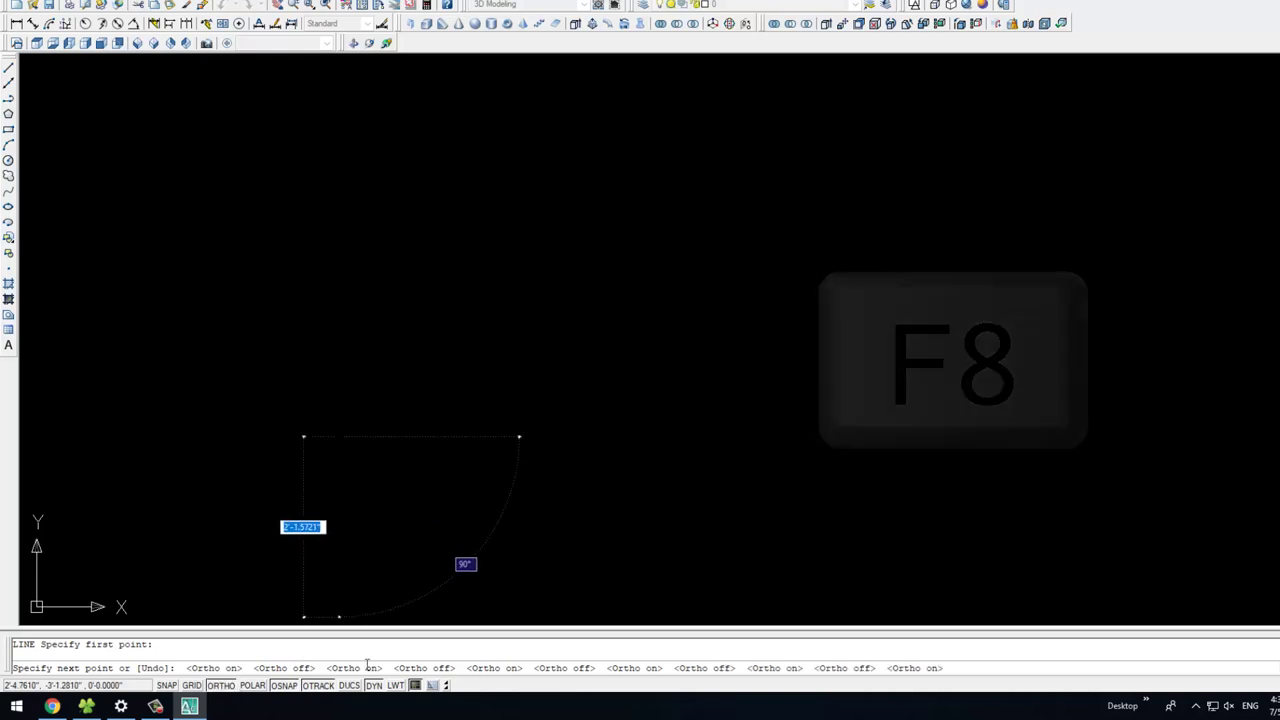
key("F8")
key("F8")
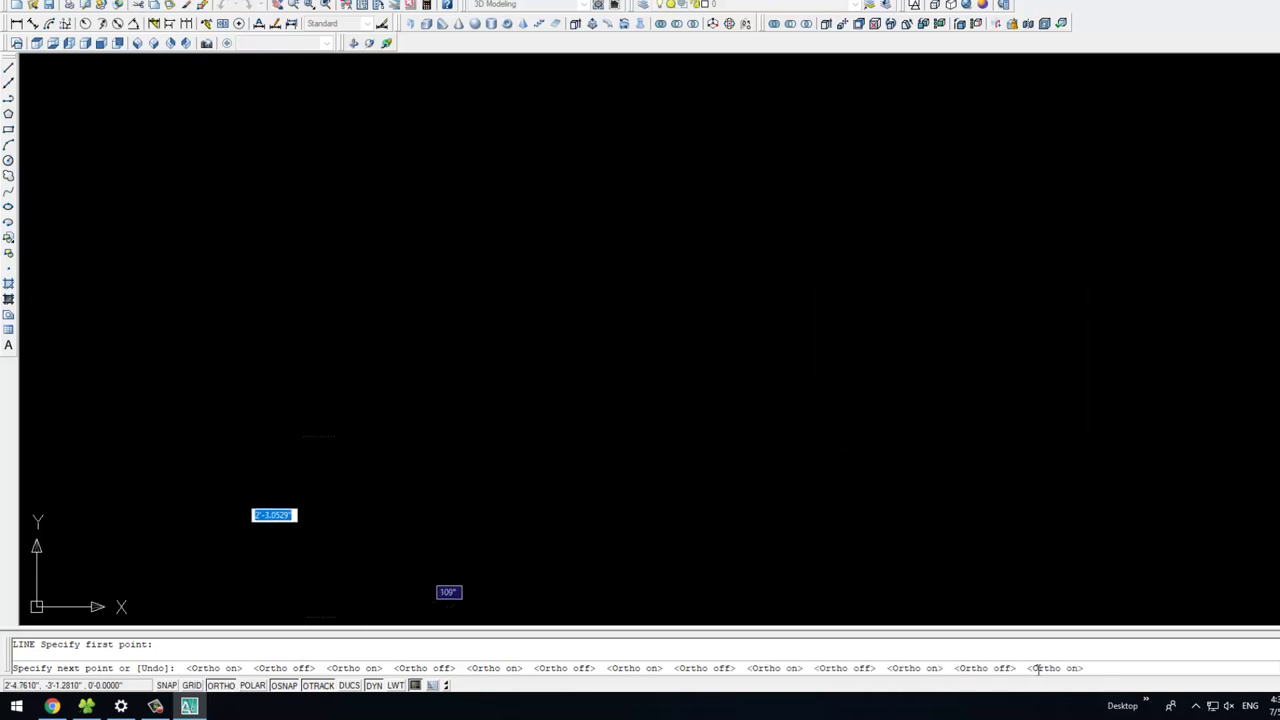
key("F8")
key("F8")
key("F8")
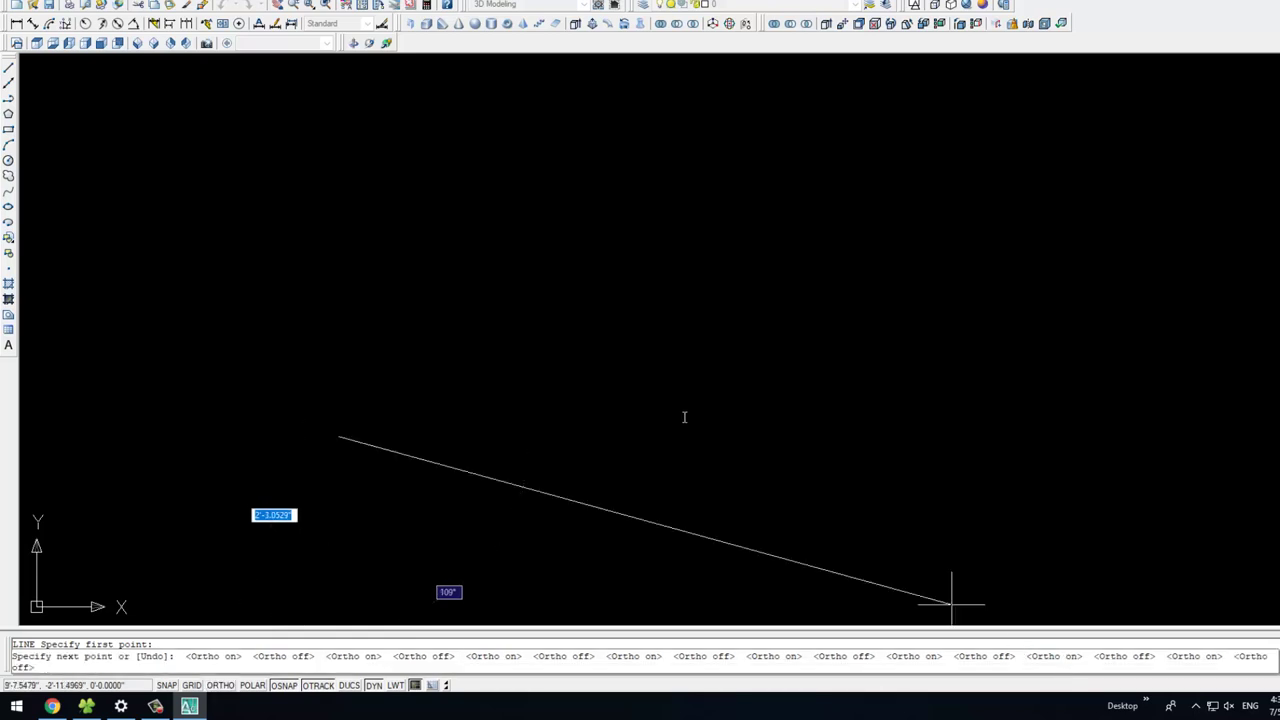
key("F8")
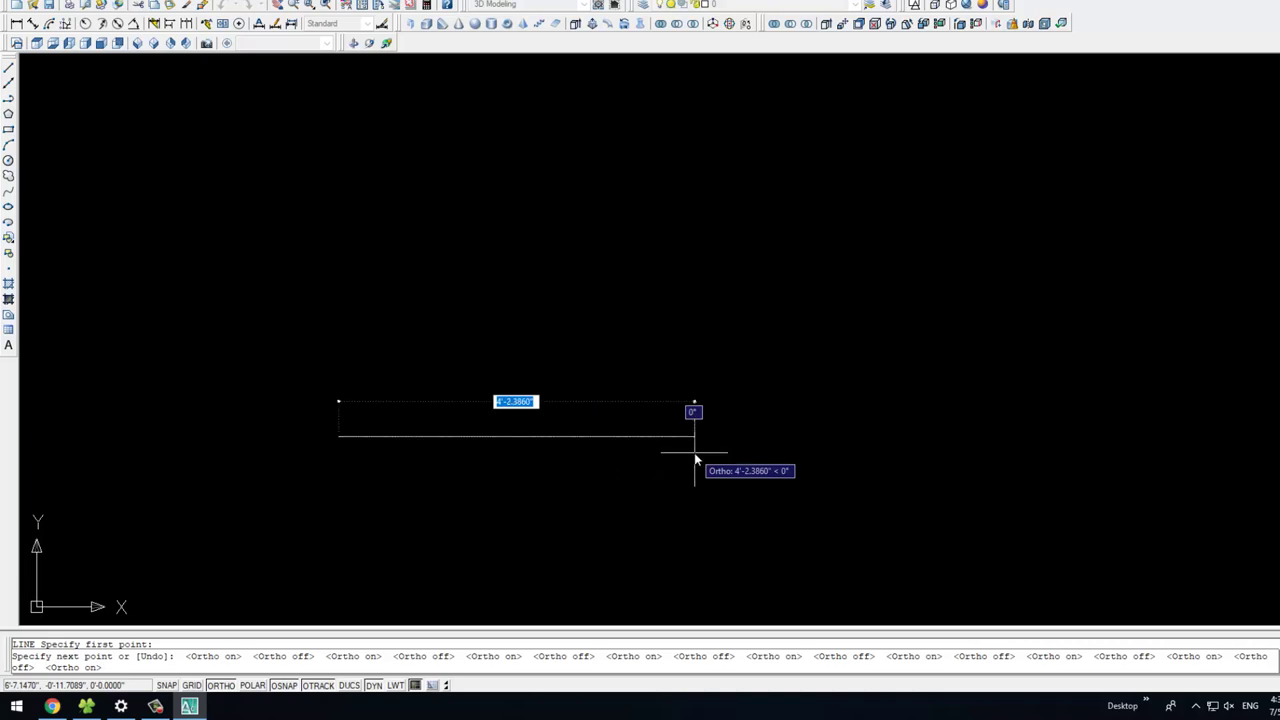
type("10")
key("Return")
key("Return")
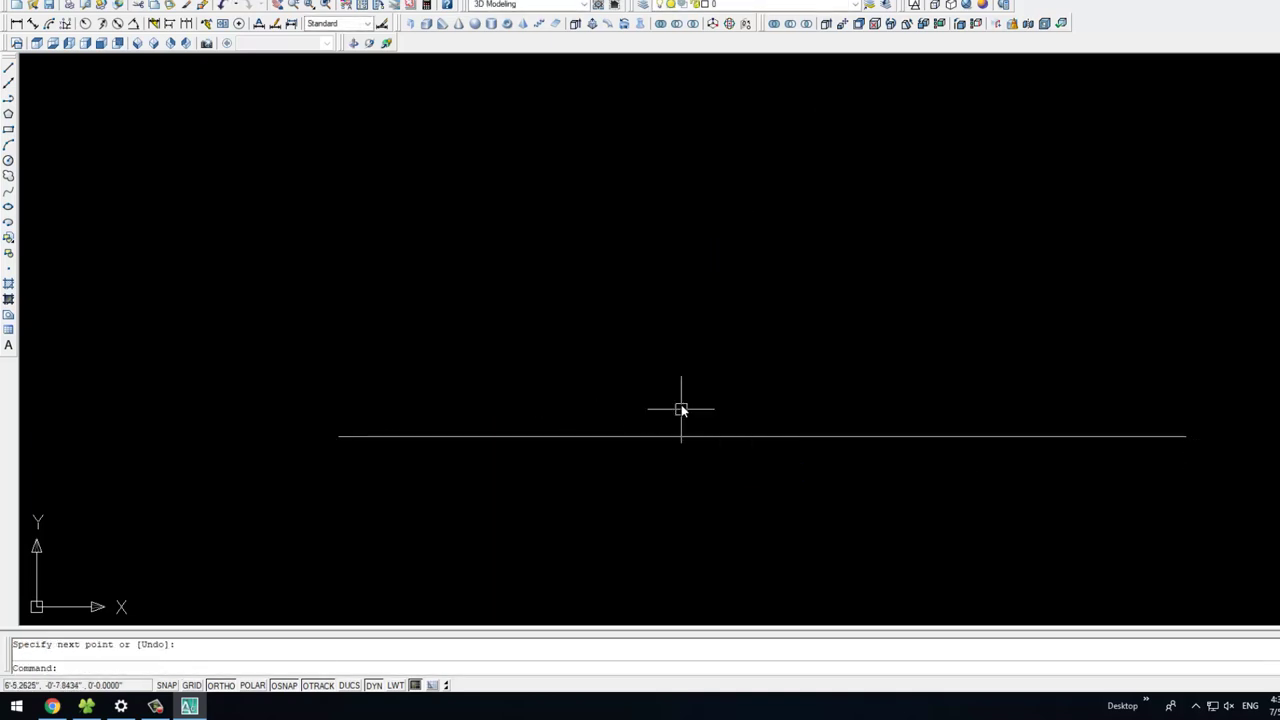
Step: Erase the previous line and draw a new 10'11" horizontal line
left_click_drag(681, 406, 647, 470)
key("Delete")
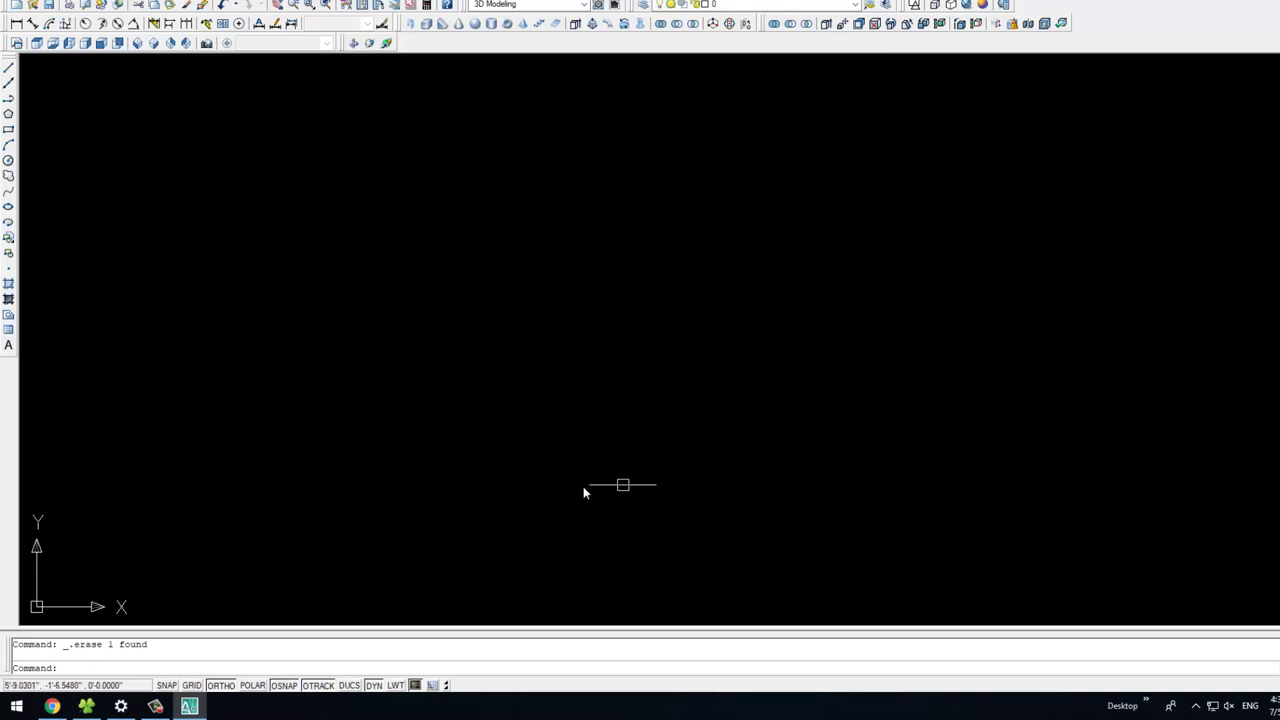
type("l")
key("Return")
left_click(201, 452)
type("10'11")
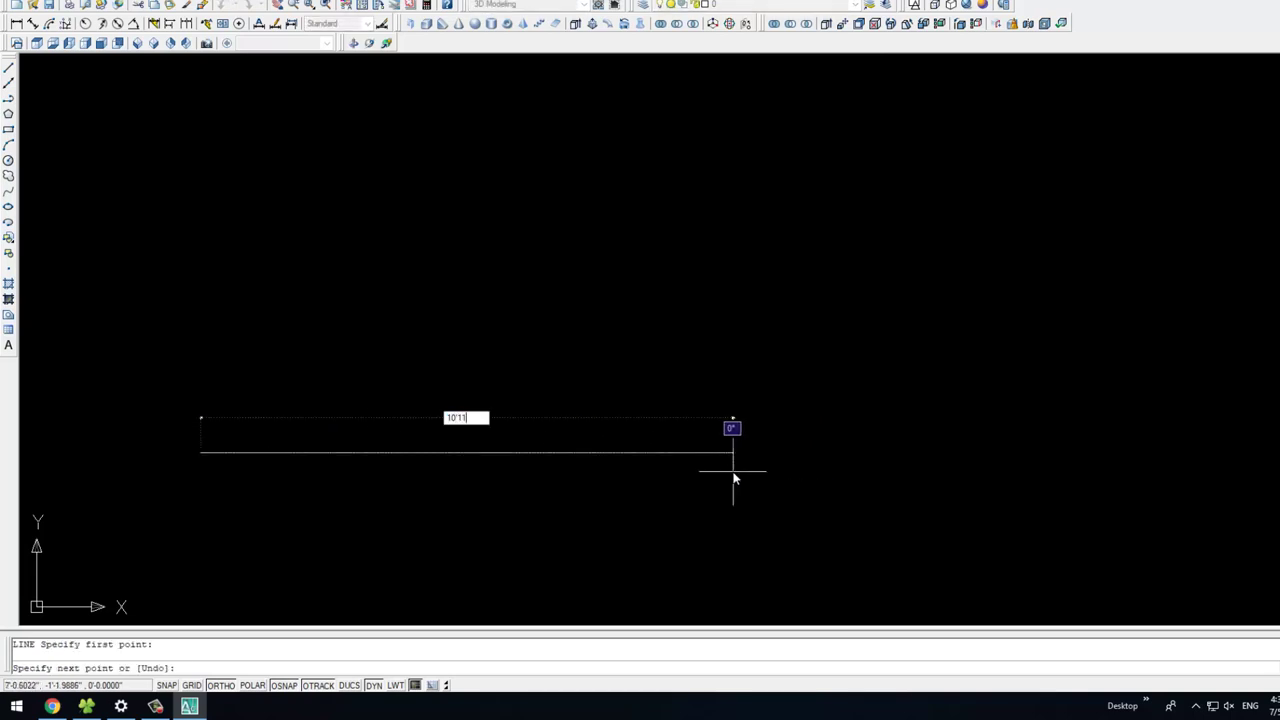
key("Return")
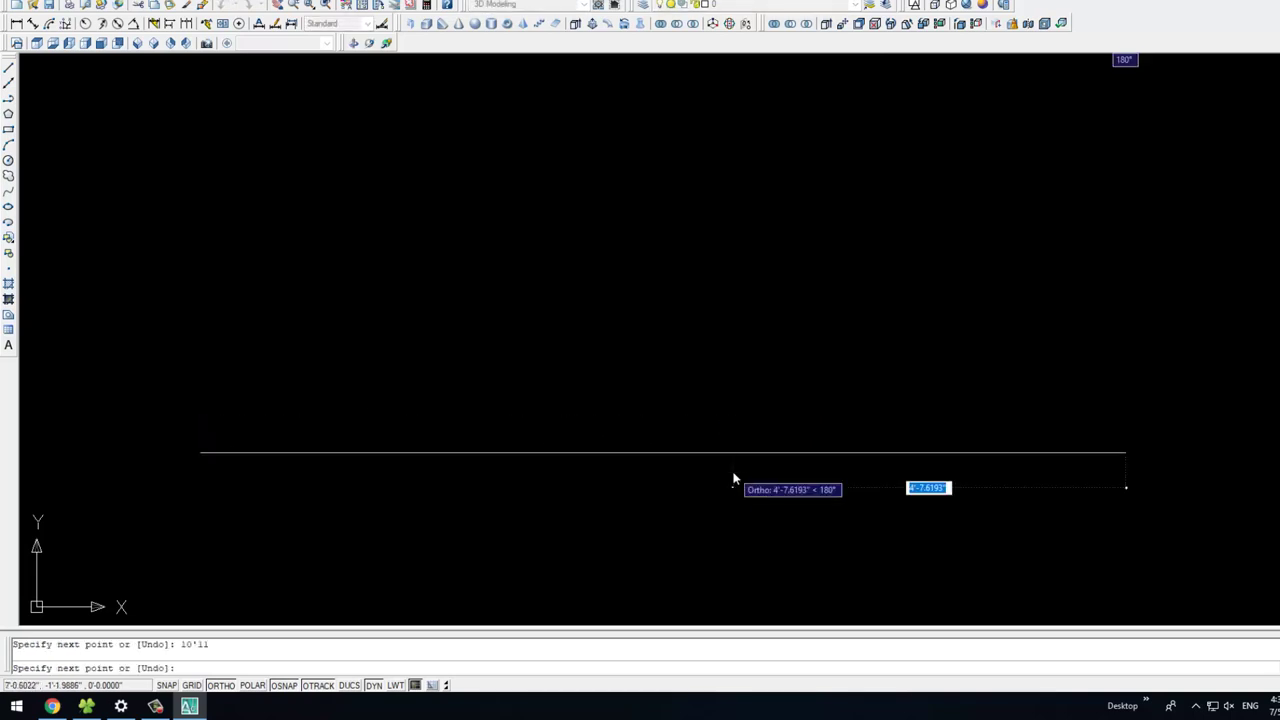
key("Return")
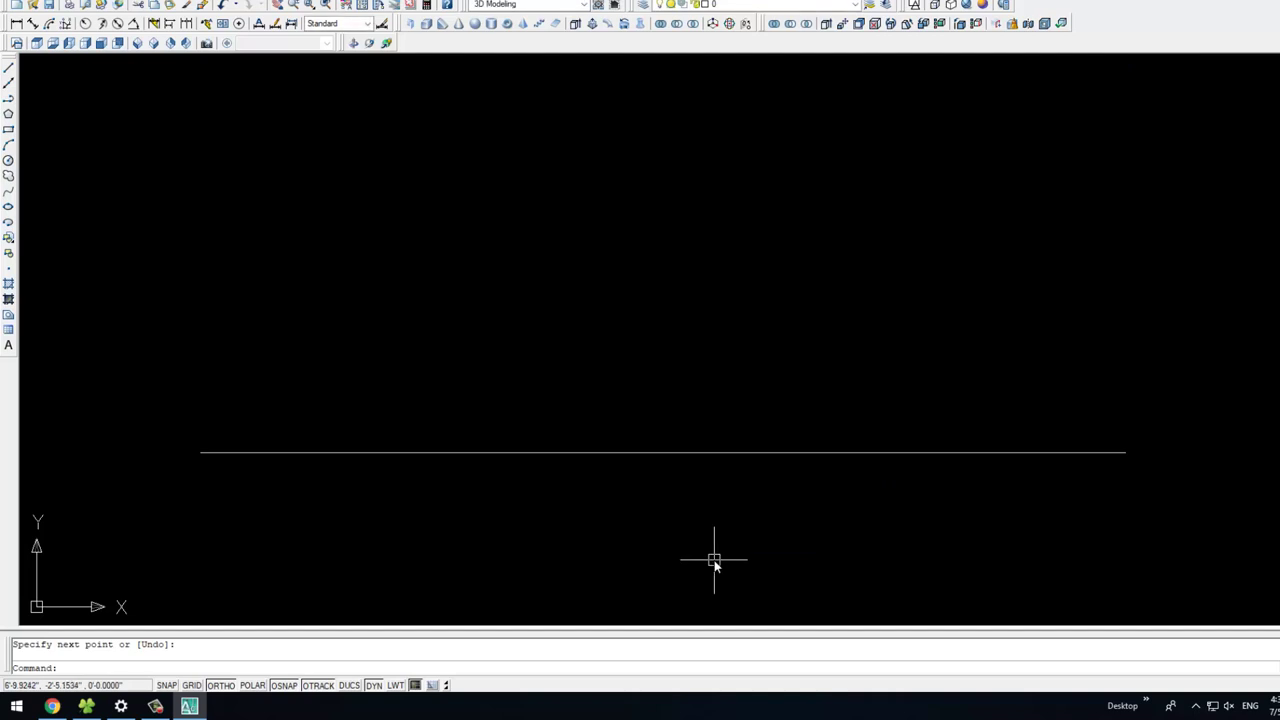
Step: Erase the 10'11" line and cancel the pending line commands
key("Escape")
left_click(683, 386)
left_click(643, 486)
key("Delete")
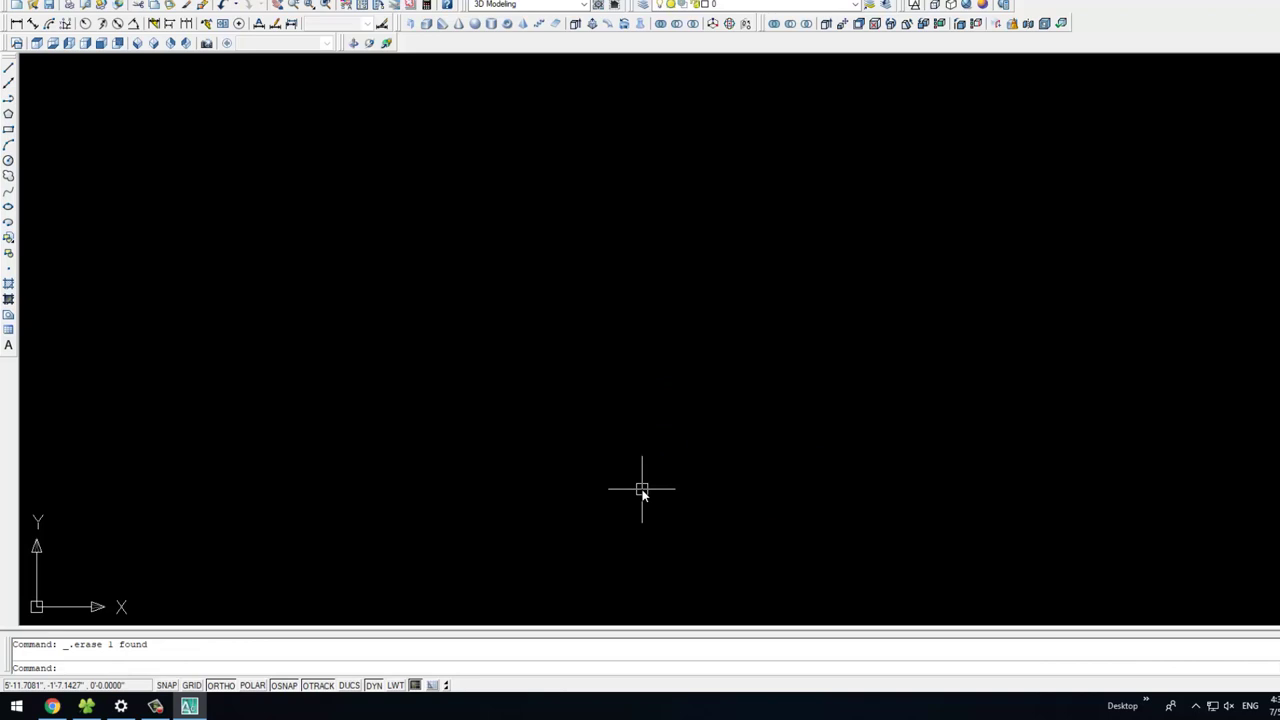
type("l")
key("Escape")
type("l")
key("Return")
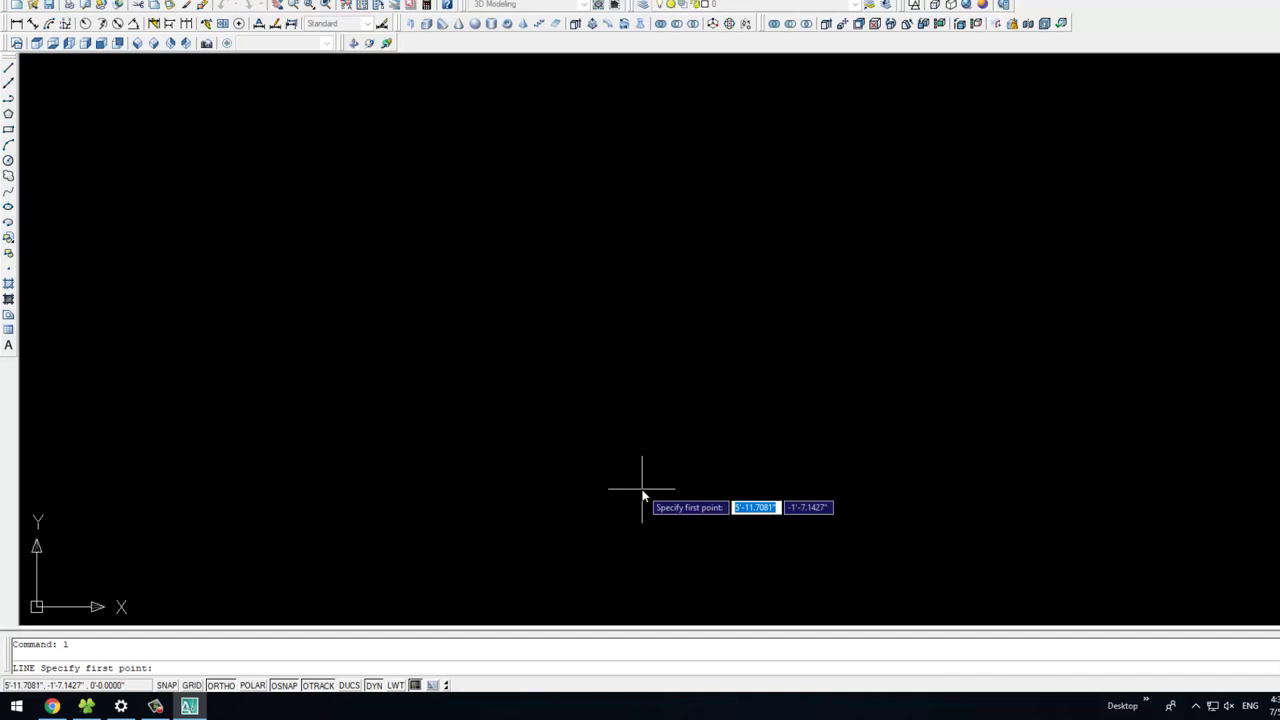
key("Escape")
key("Escape")
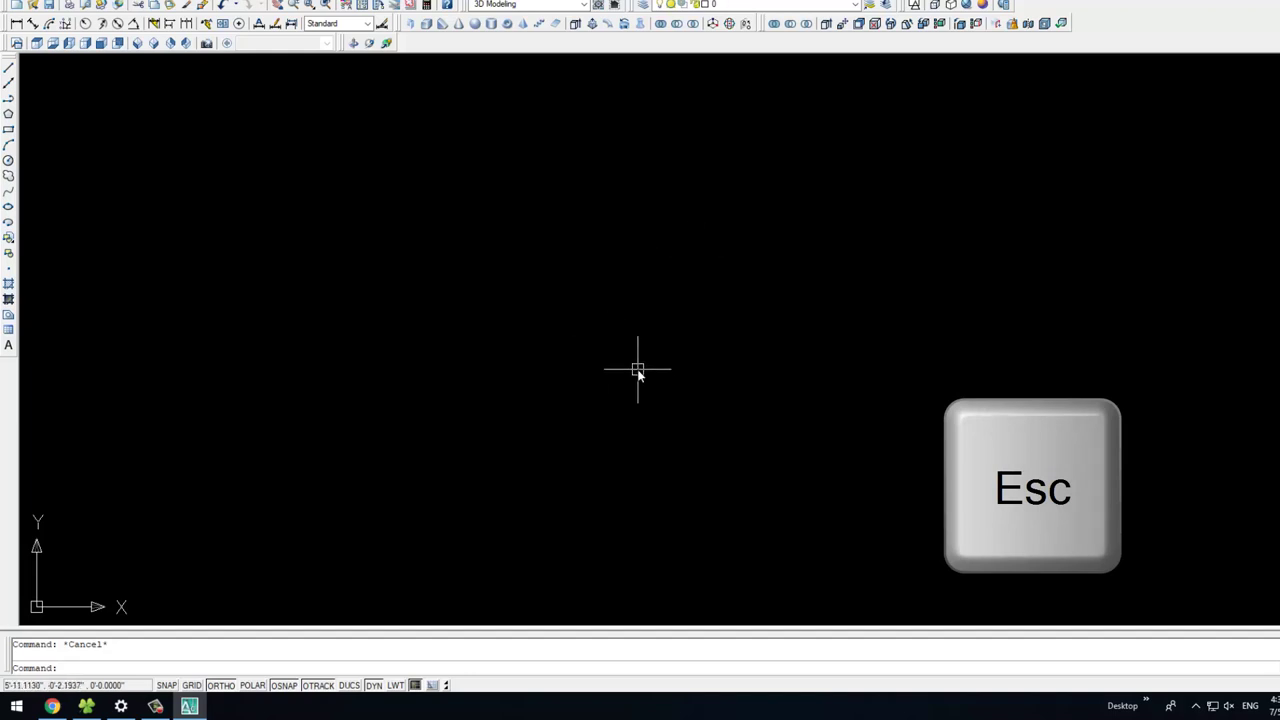
Step: Draw an 11' line, correcting the rejected 10'12 length entry
type("l")
key("Return")
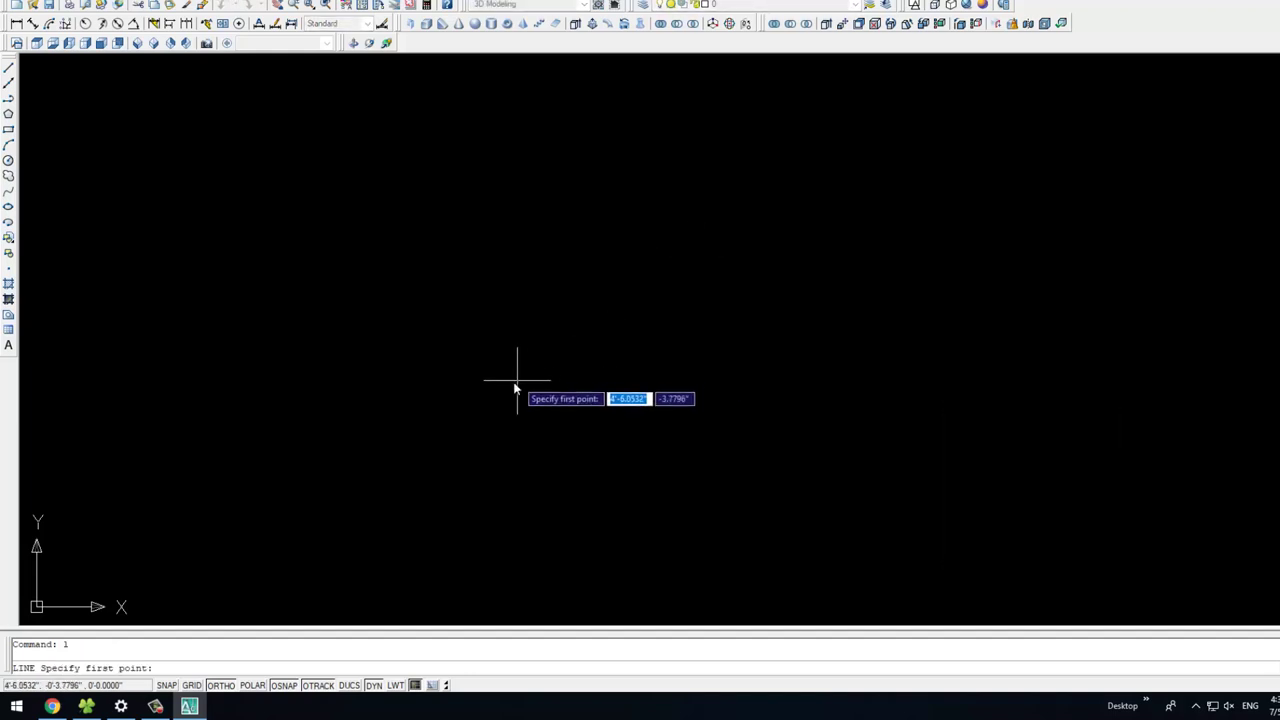
left_click(237, 430)
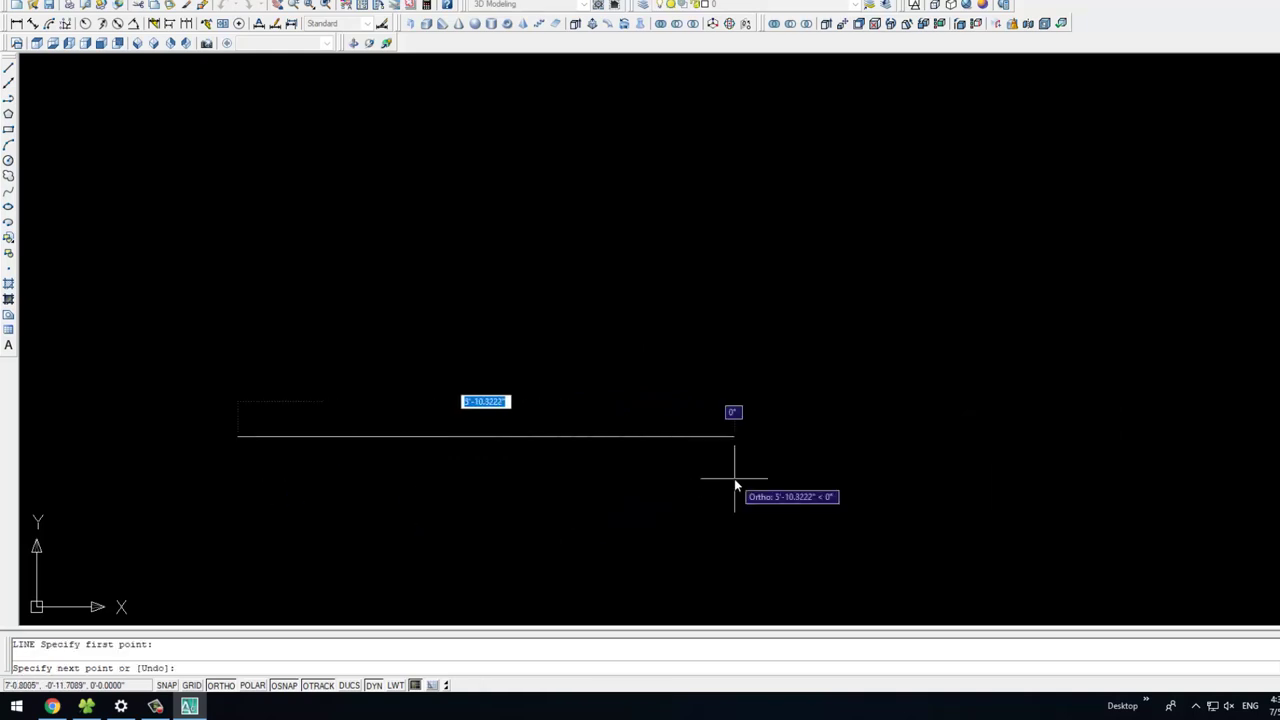
type("10")
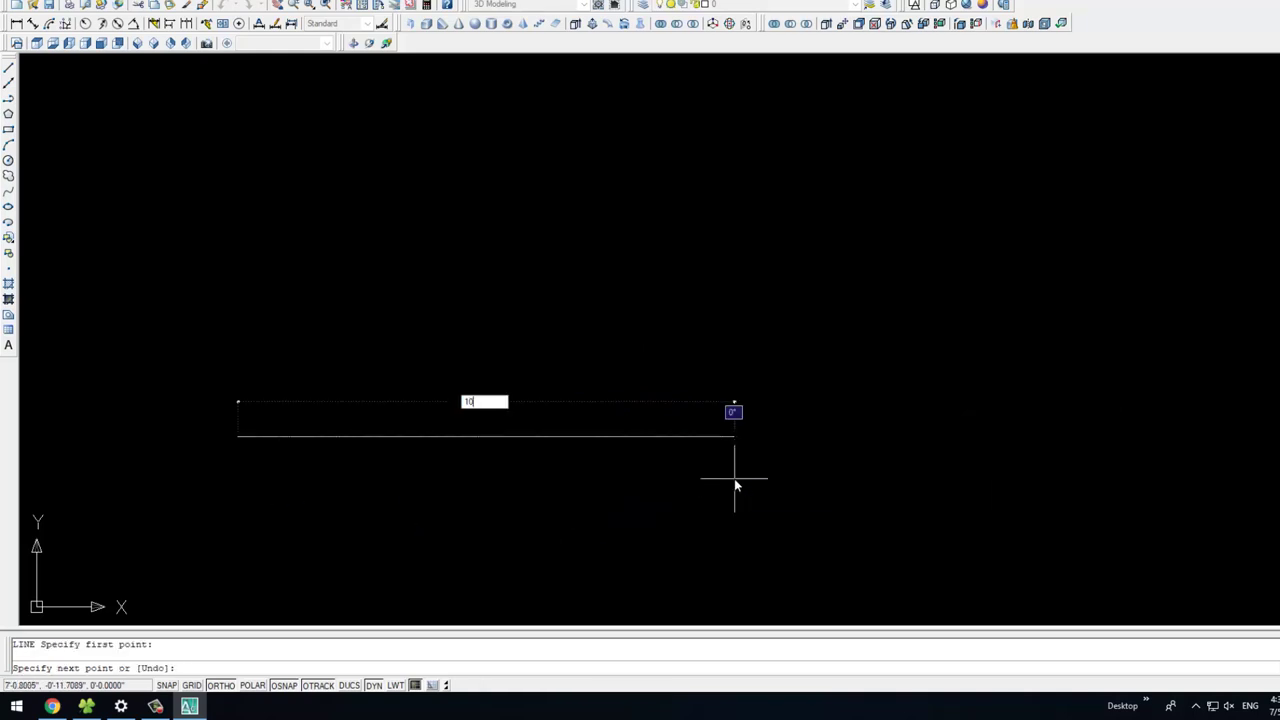
type("'12")
key("Return")
key("Right")
key("BackSpace")
type("11")
key("Return")
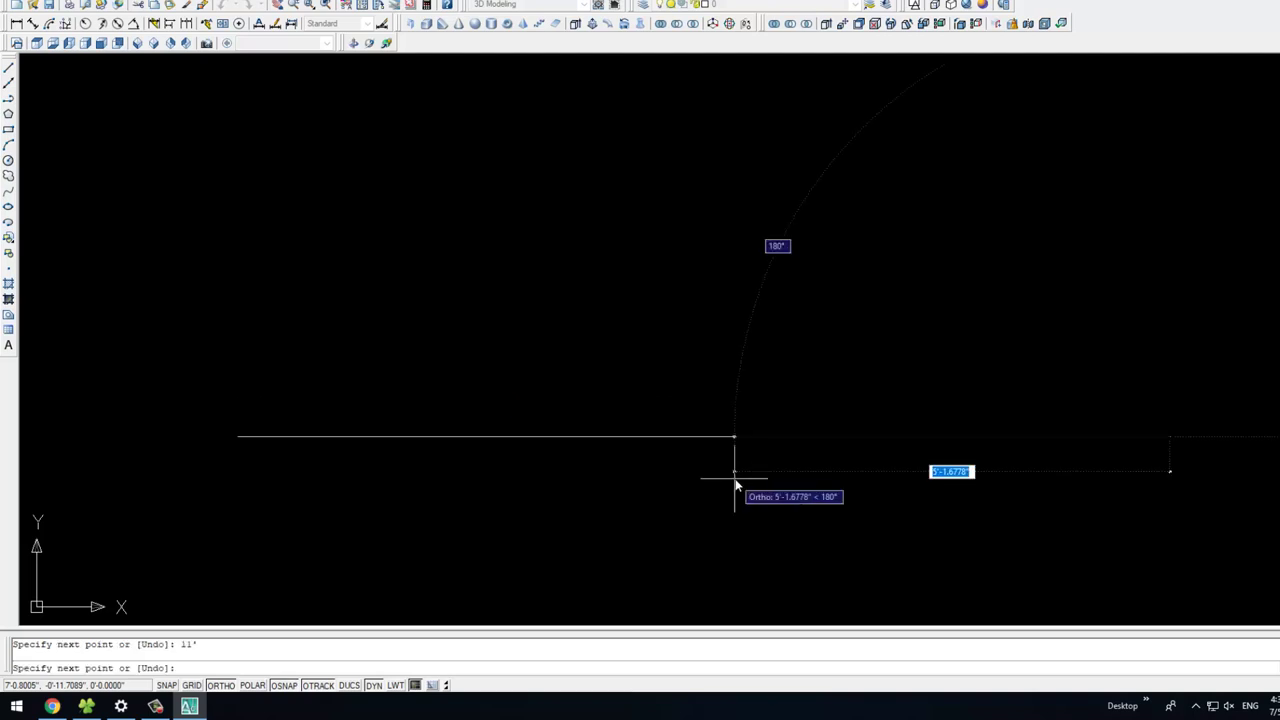
key("Escape")
Step: Dimension the line with DIMLINEAR showing 11', then erase both line and dimension
middle_click_drag(686, 444, 669, 441)
type("dli")
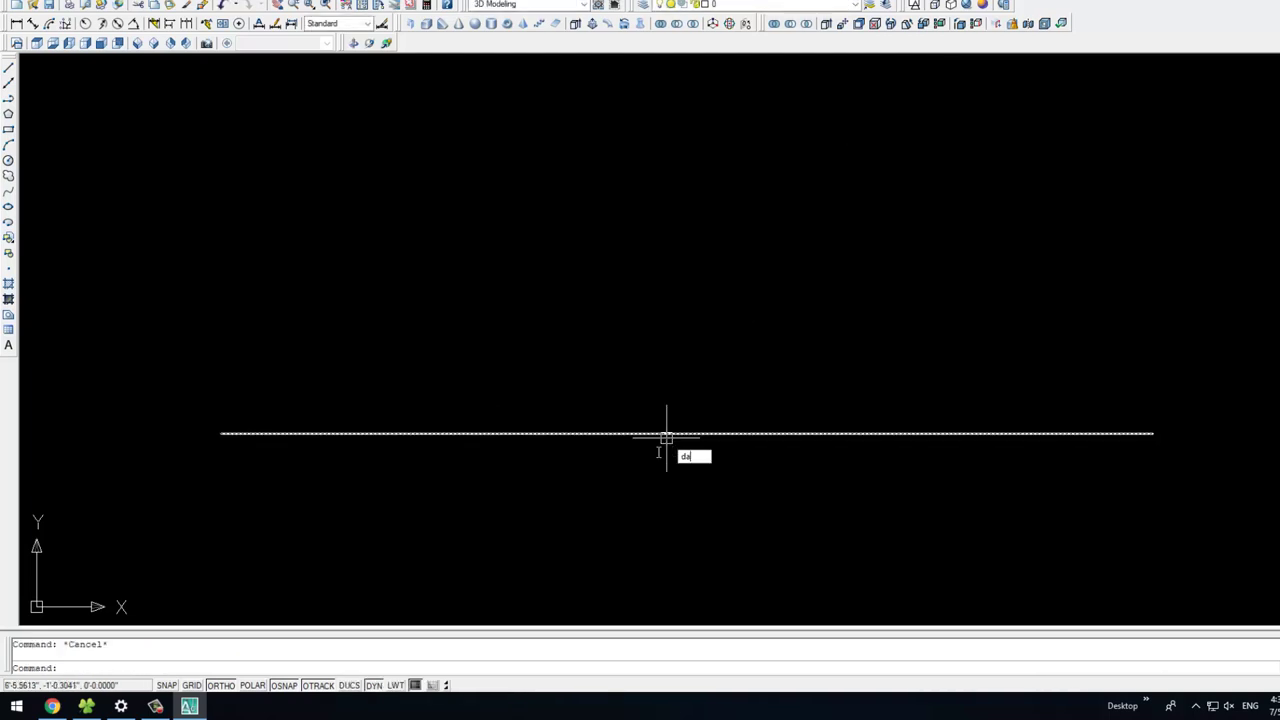
key("Return")
key("Return")
left_click(560, 436)
left_click(571, 480)
left_click(629, 393)
left_click(577, 520)
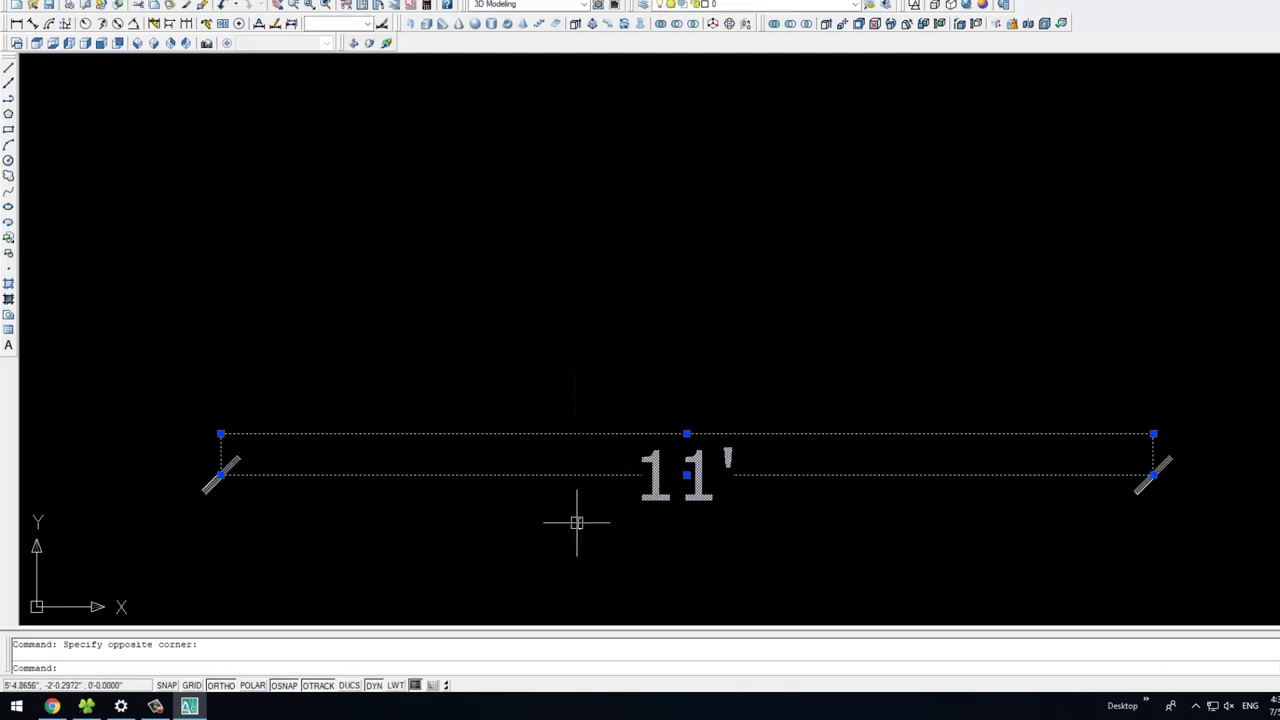
key("Delete")
Step: Draw a line entered as 10'11.9999999999999 long and recentre it in view
type("l")
key("Return")
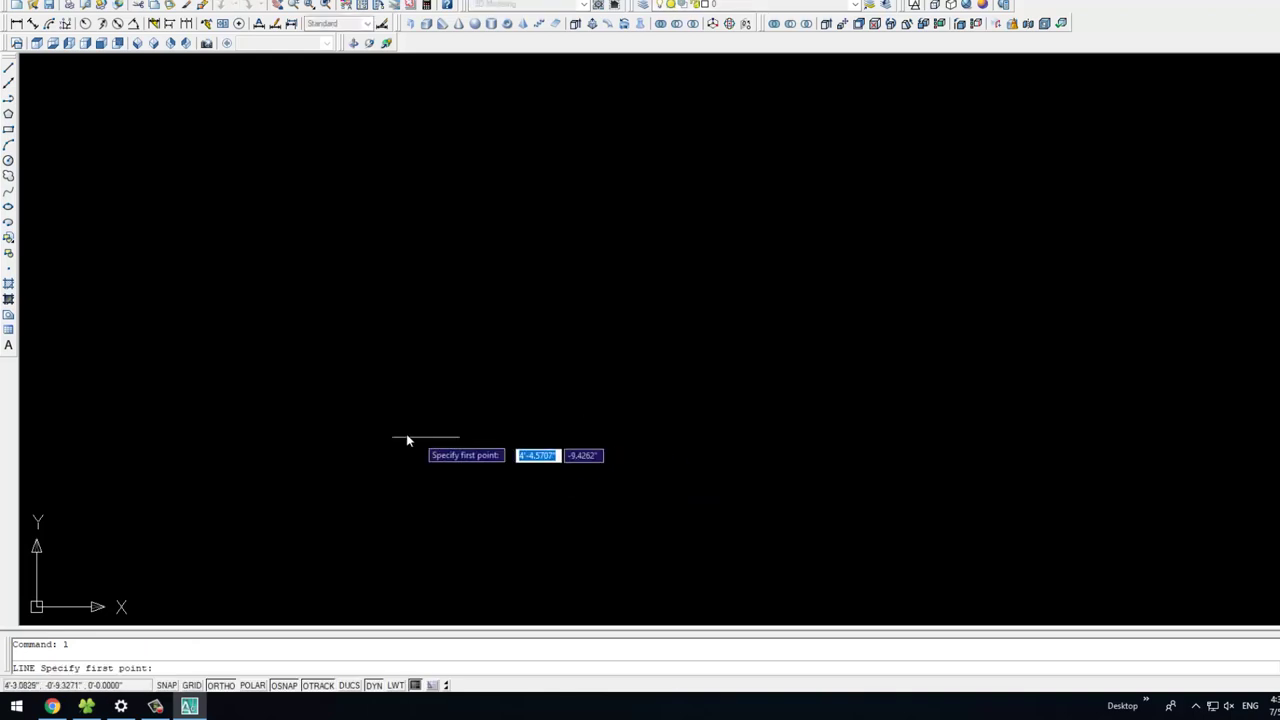
left_click(406, 433)
type("10")
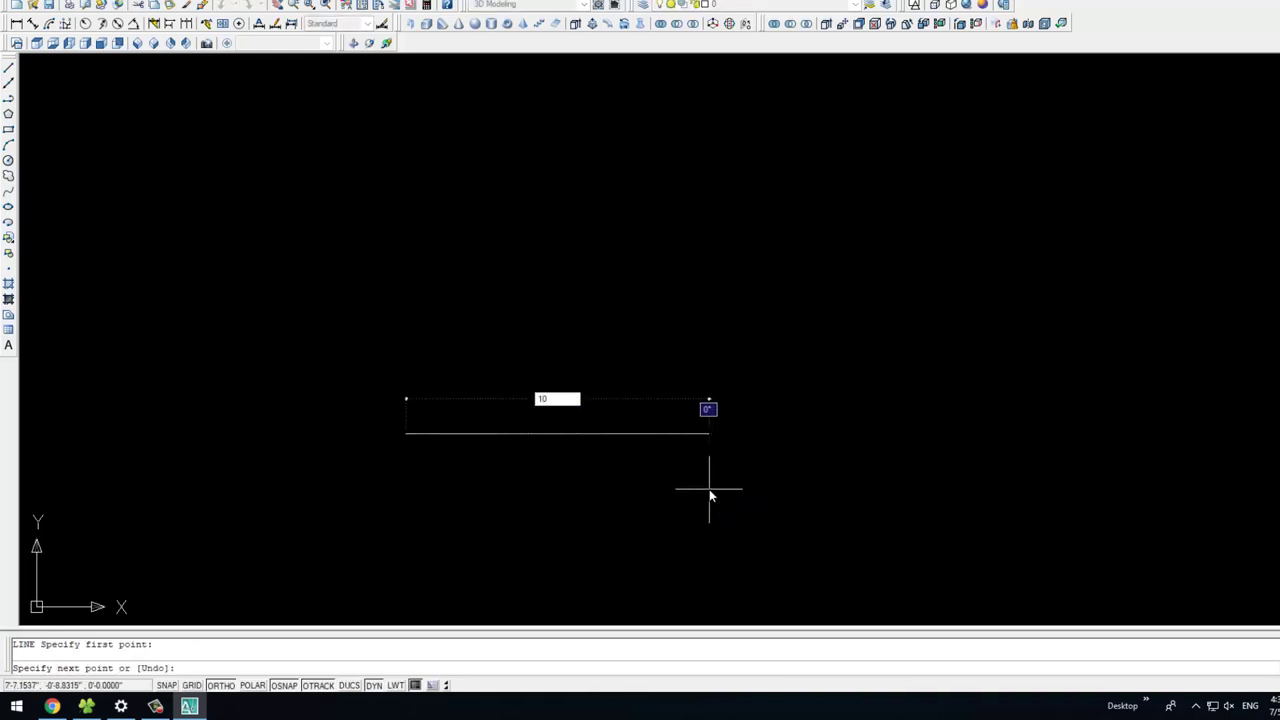
type("'")
type("13")
key("BackSpace")
key("BackSpace")
key("BackSpace")
type("11.999")
type("9999999999")
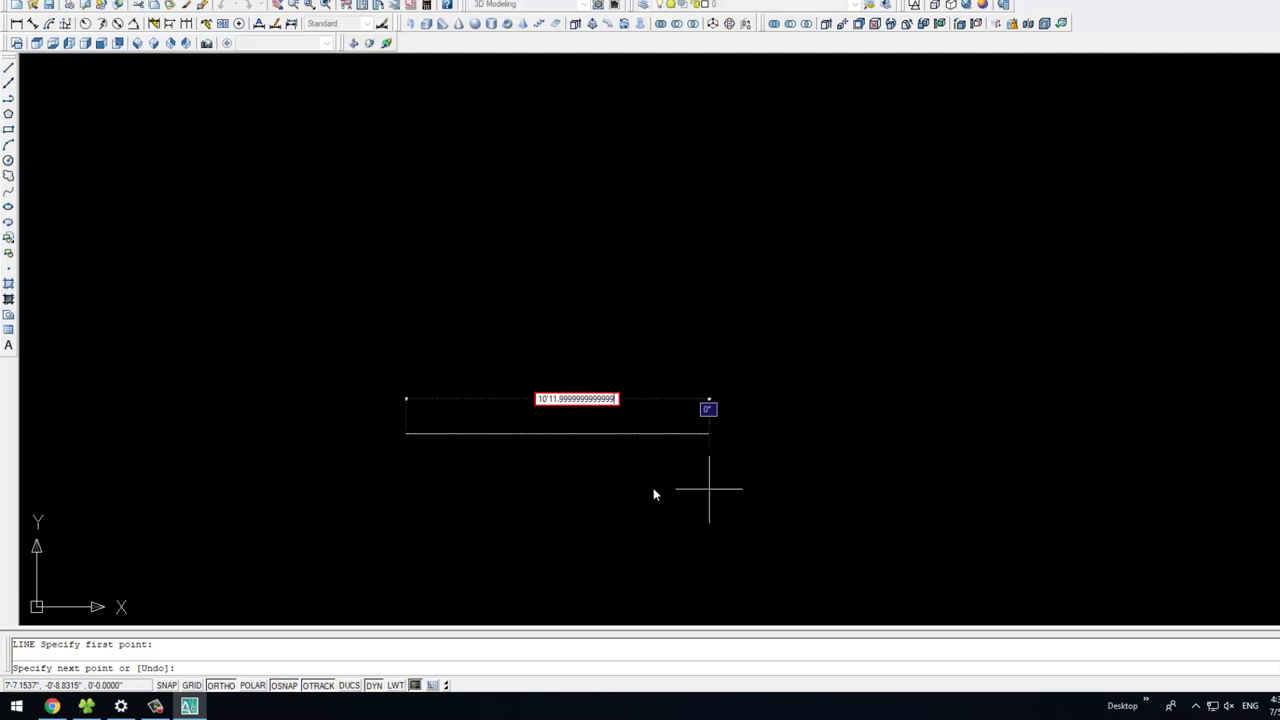
key("Return")
key("Return")
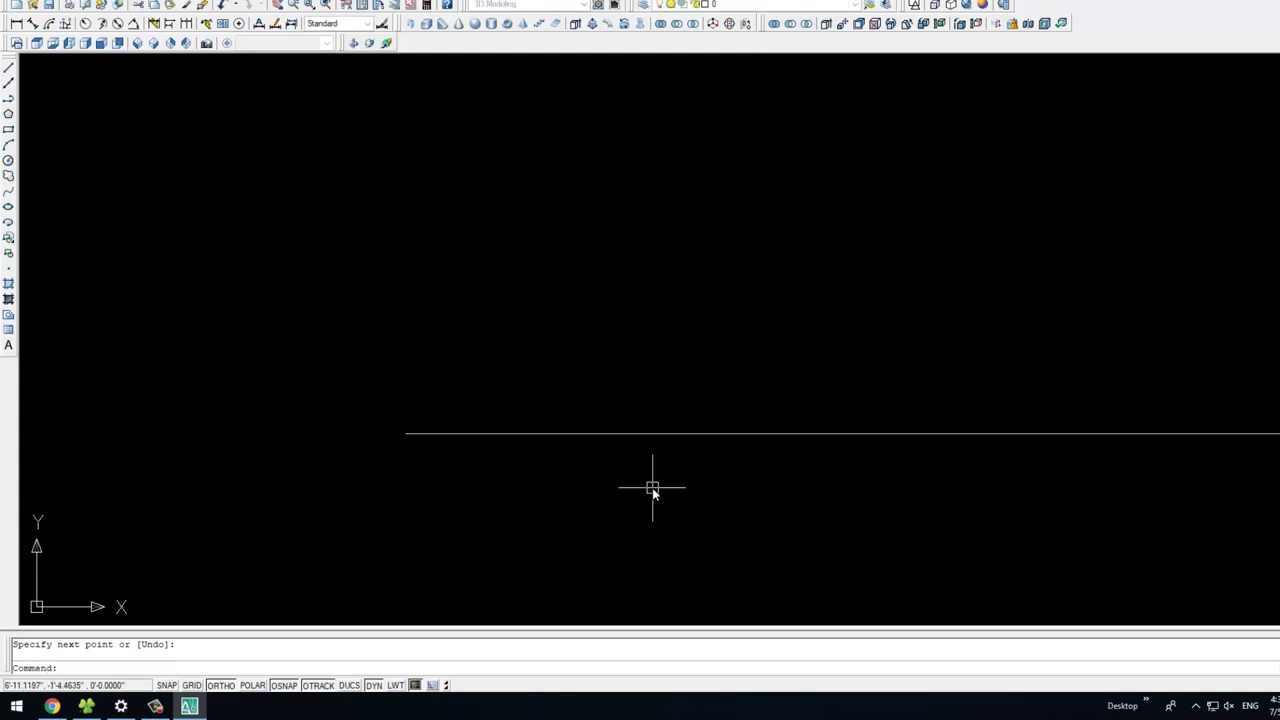
middle_click_drag(652, 489, 540, 451)
middle_click_drag(766, 434, 663, 451)
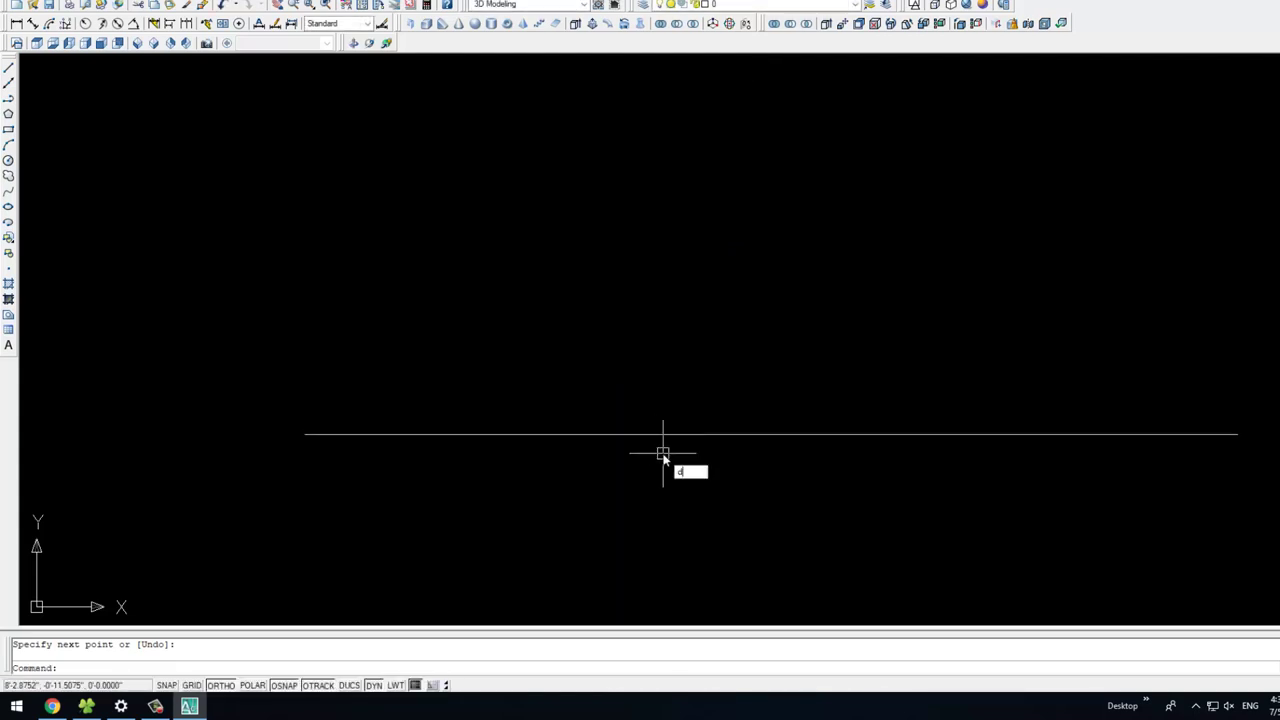
Step: Abandon a first aligned dimension attempt and turn ortho off with F8
type("dal")
key("Return")
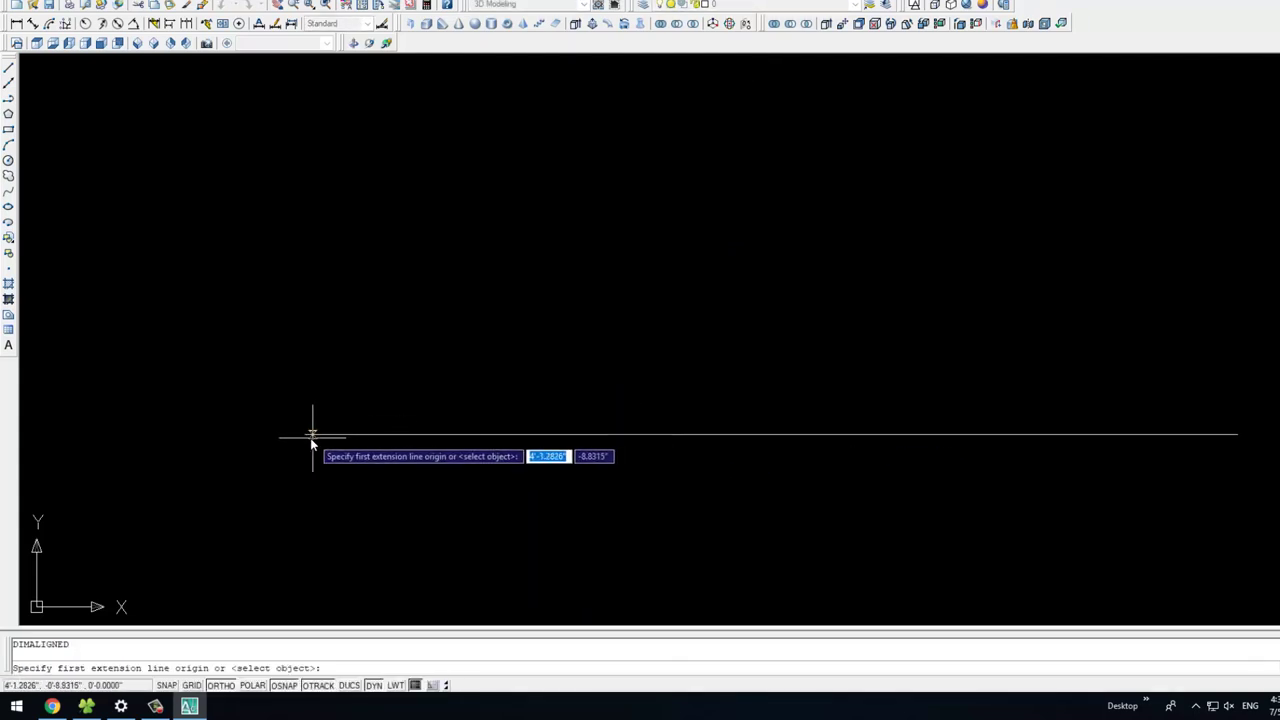
left_click(308, 438)
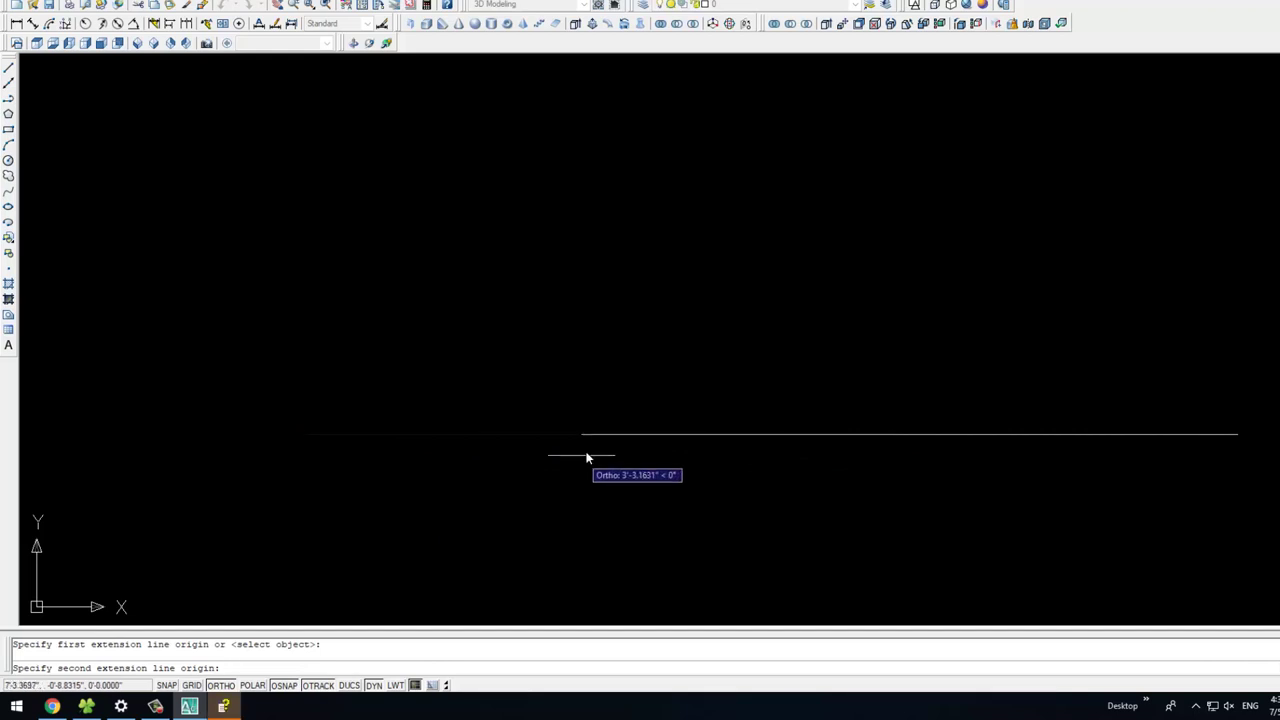
key("Escape")
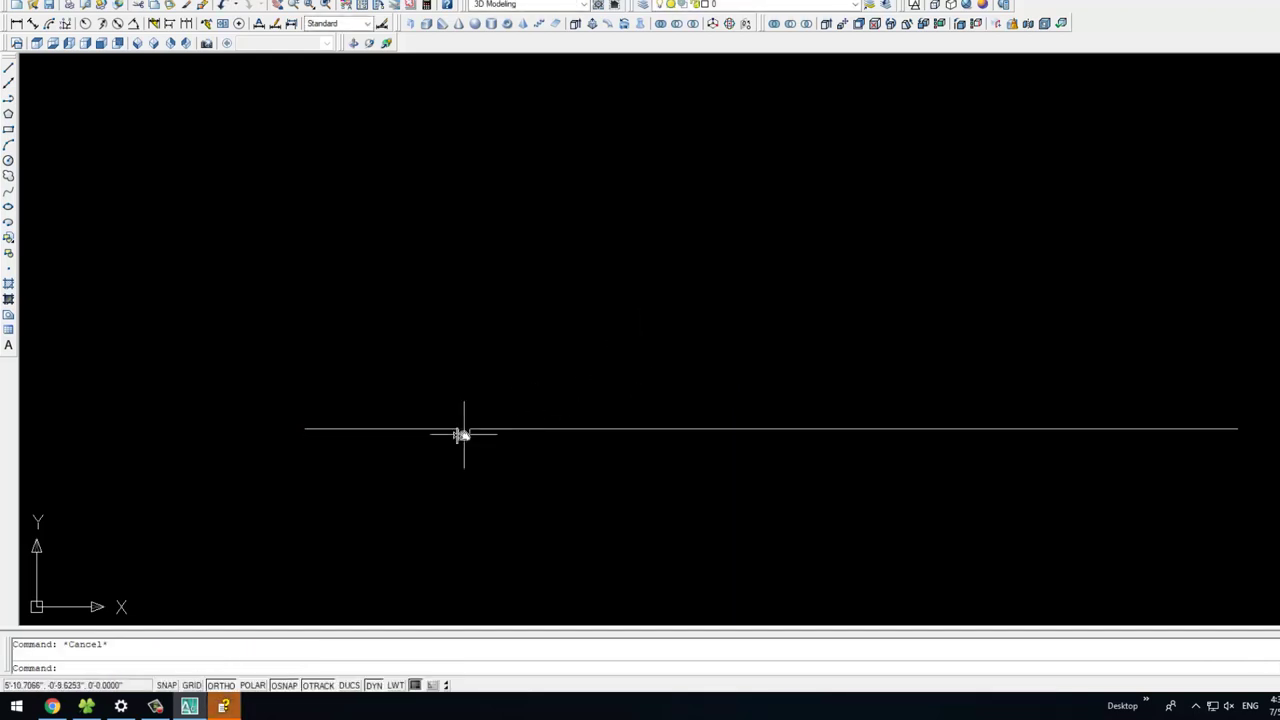
key("F8")
Step: Measure the line with an aligned dimension reading 11', then erase it
type("d")
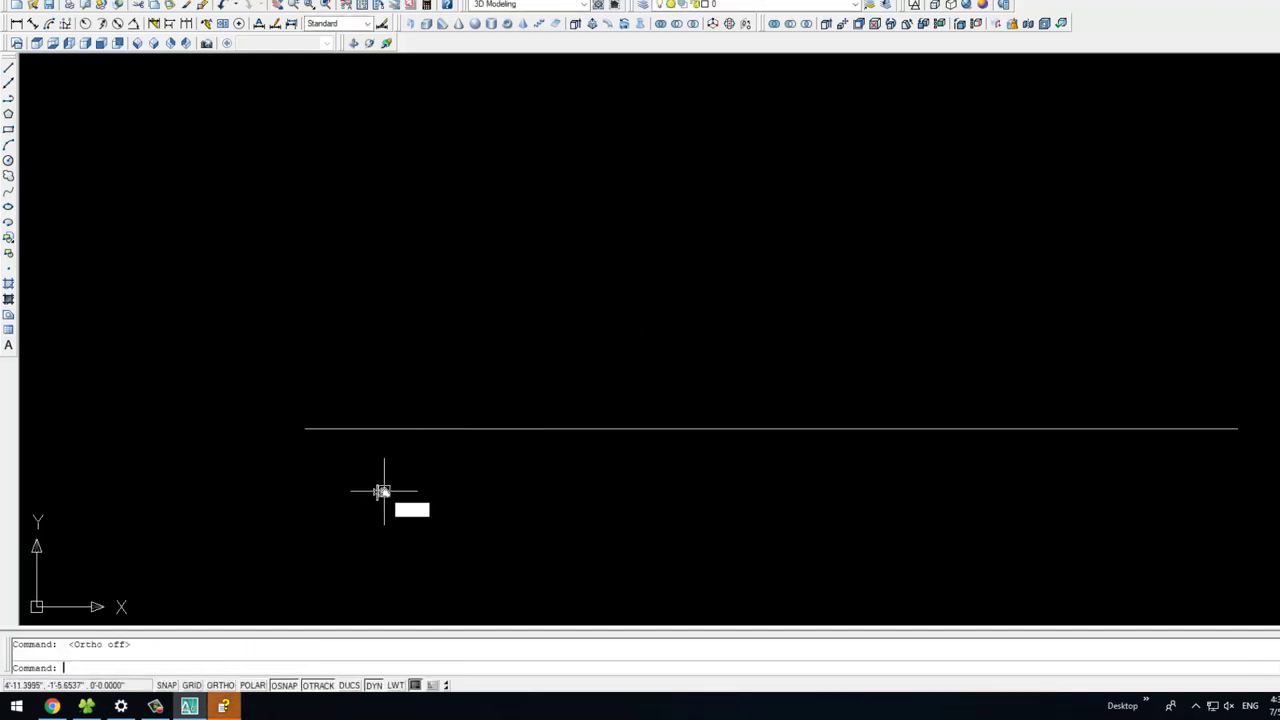
type("a")
key("Return")
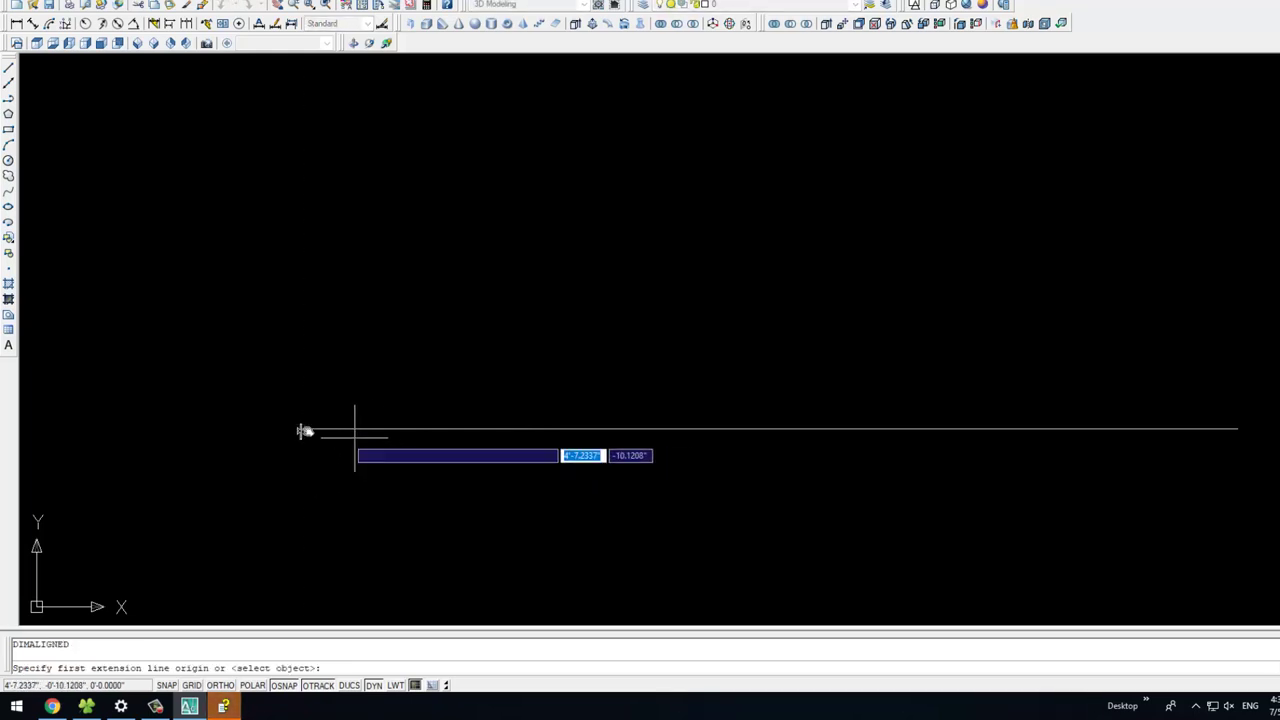
left_click(301, 430)
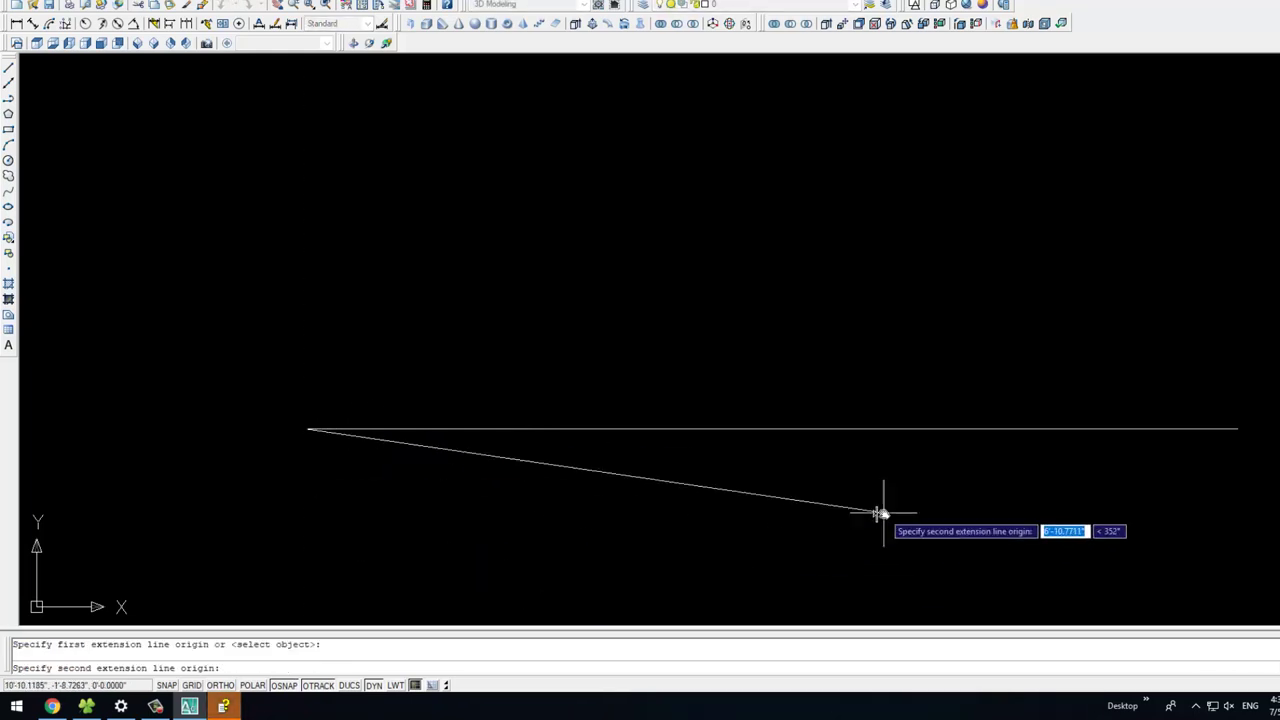
left_click(1234, 427)
left_click(1000, 477)
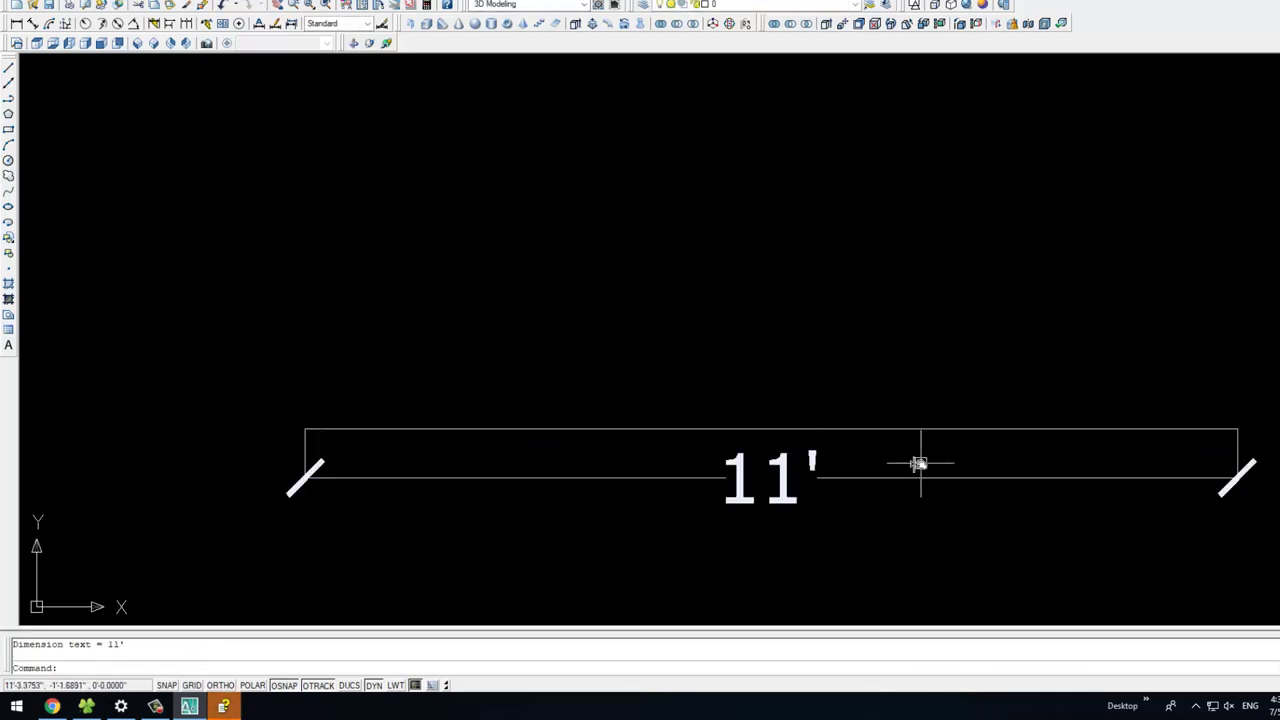
left_click_drag(920, 460, 889, 505)
key("Delete")
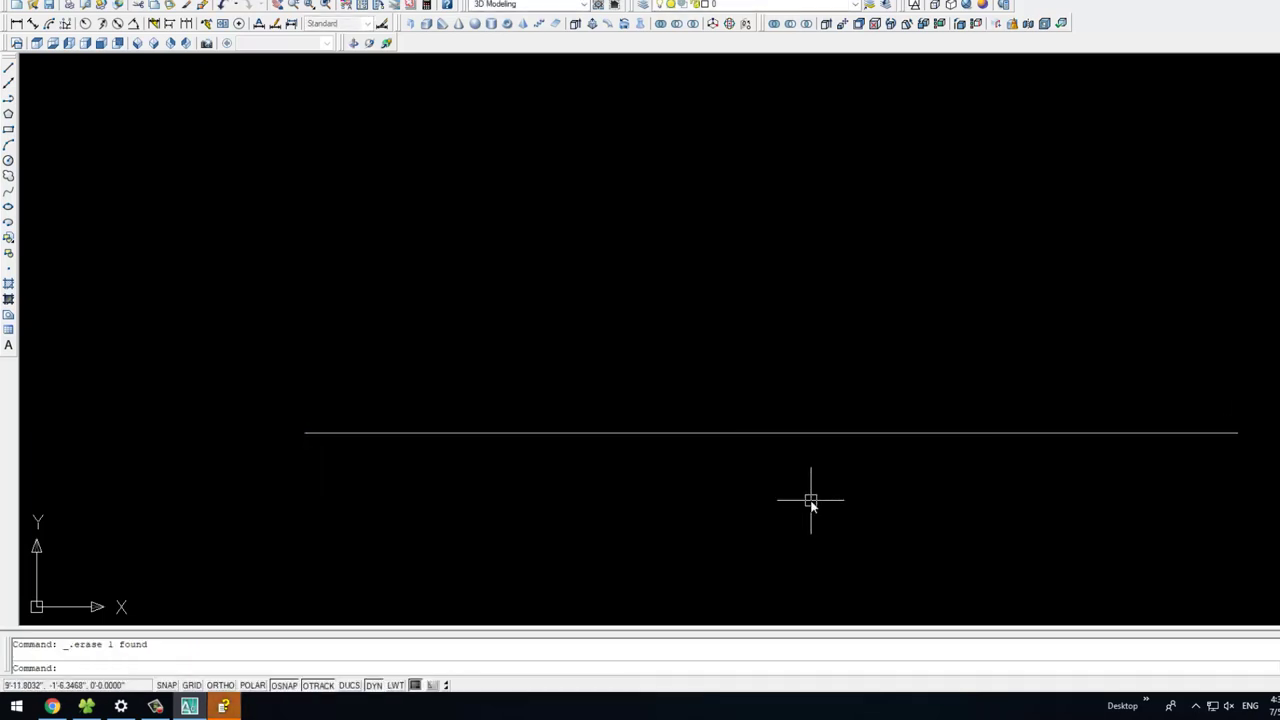
Step: Dimension the whole line with DAL, placing an 11' aligned dimension below it
type("dal")
key("Return")
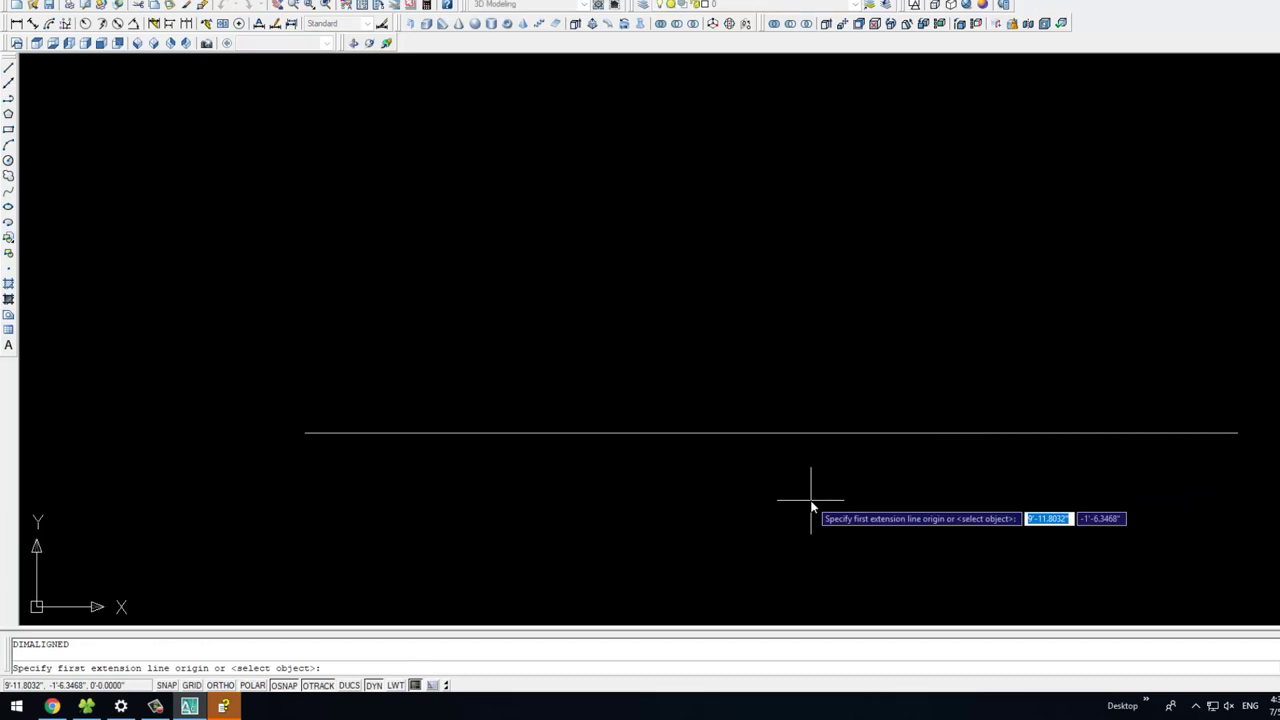
key("Return")
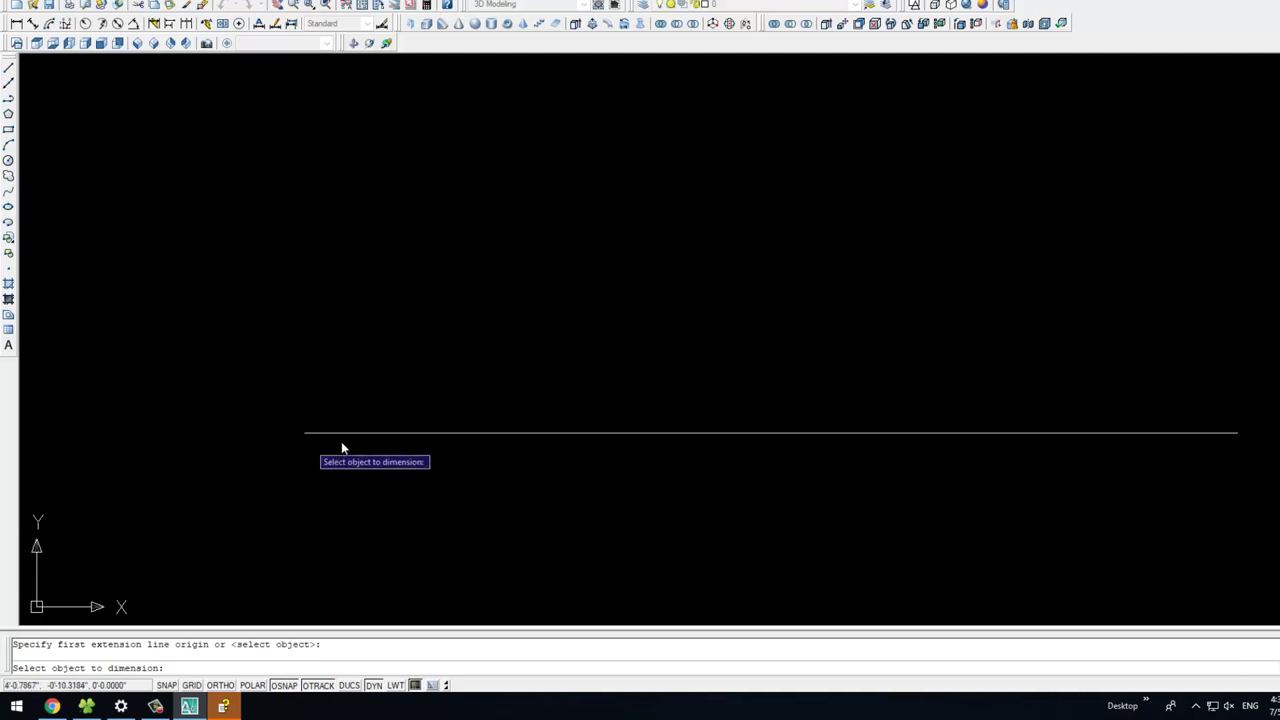
left_click(1000, 433)
left_click(666, 527)
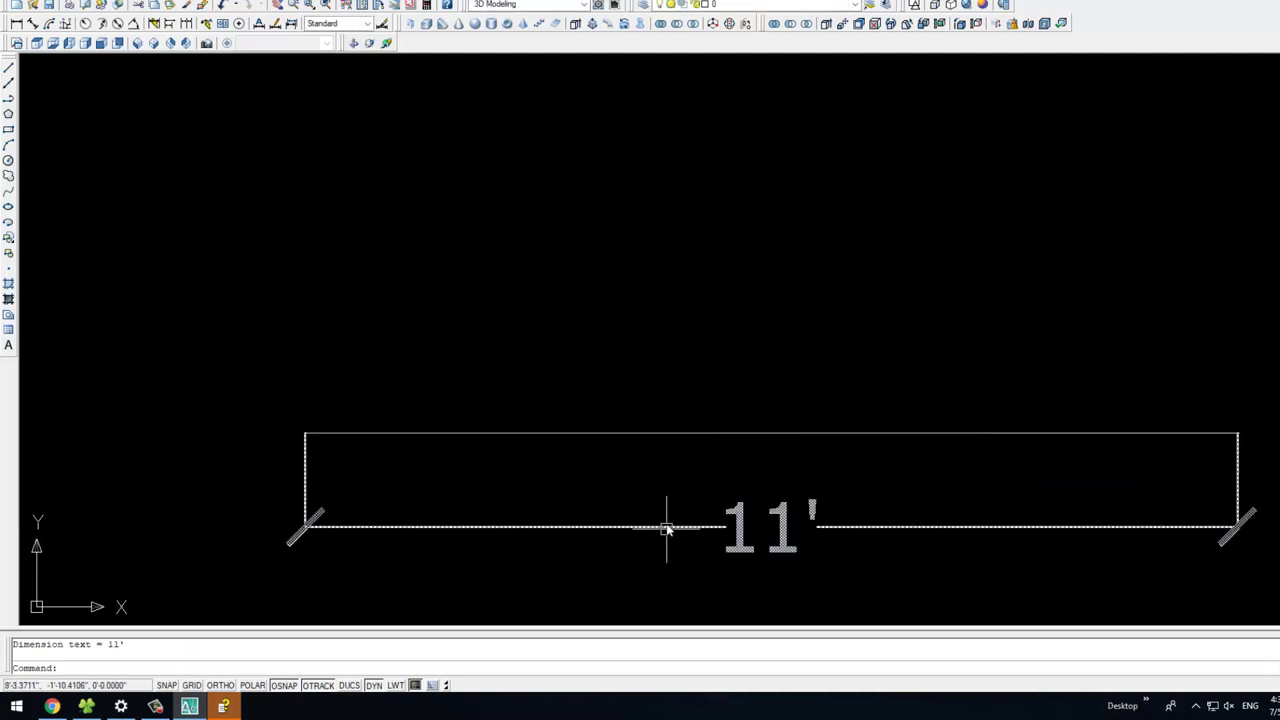
Step: Add a second 11' aligned dimension above the line
type("da")
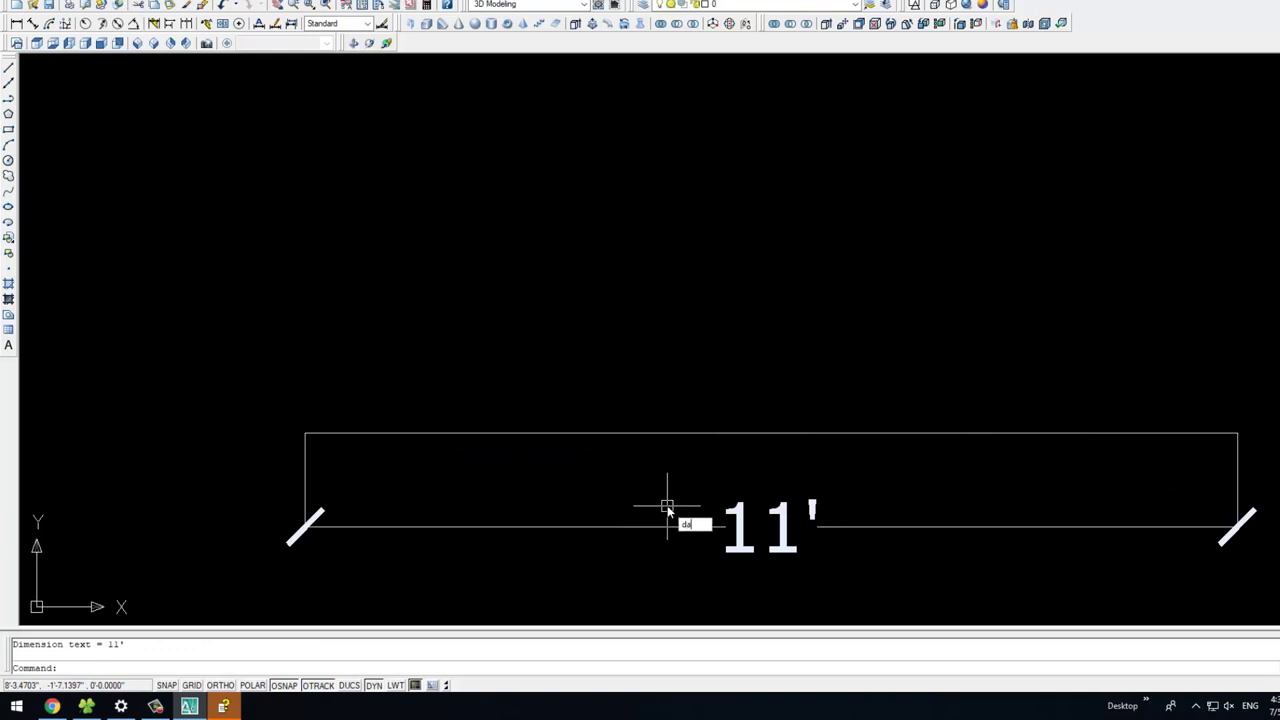
type("l")
key("Return")
key("Return")
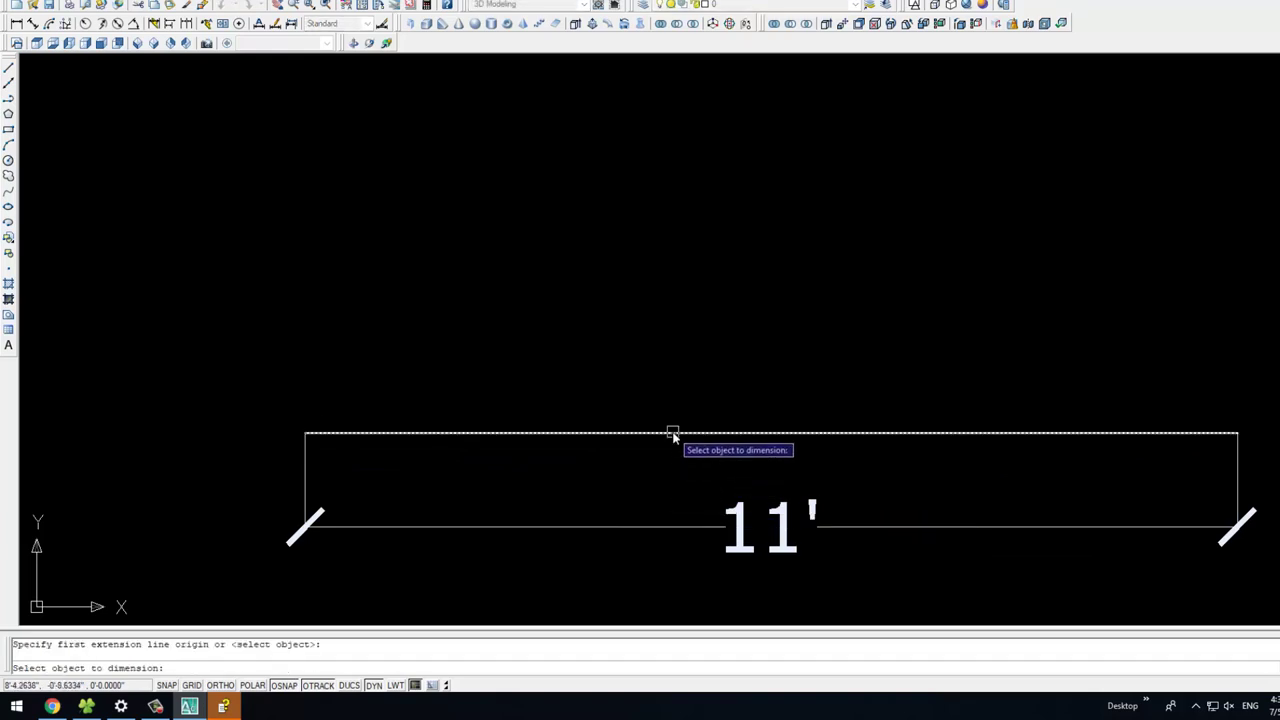
left_click(671, 433)
left_click(674, 346)
Step: Add a third 11' aligned dimension below the line, snapped to its left and right endpoints
key("Return")
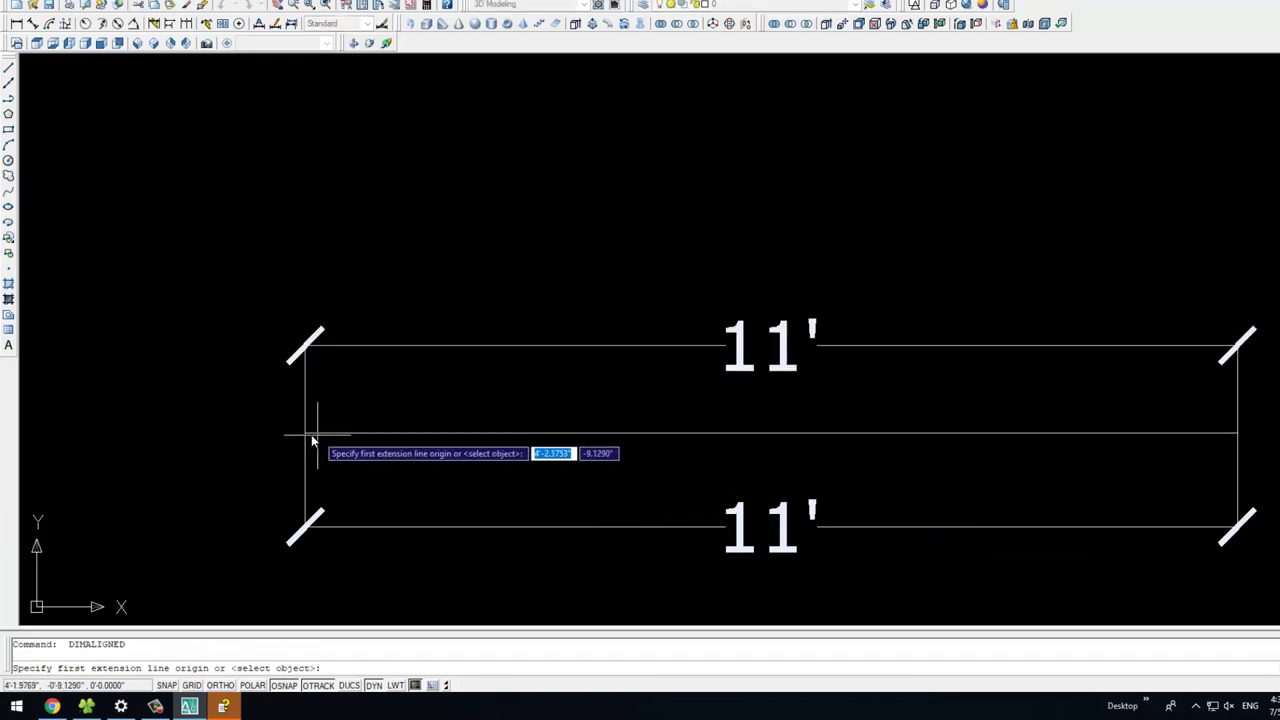
left_click(305, 433)
key("Escape")
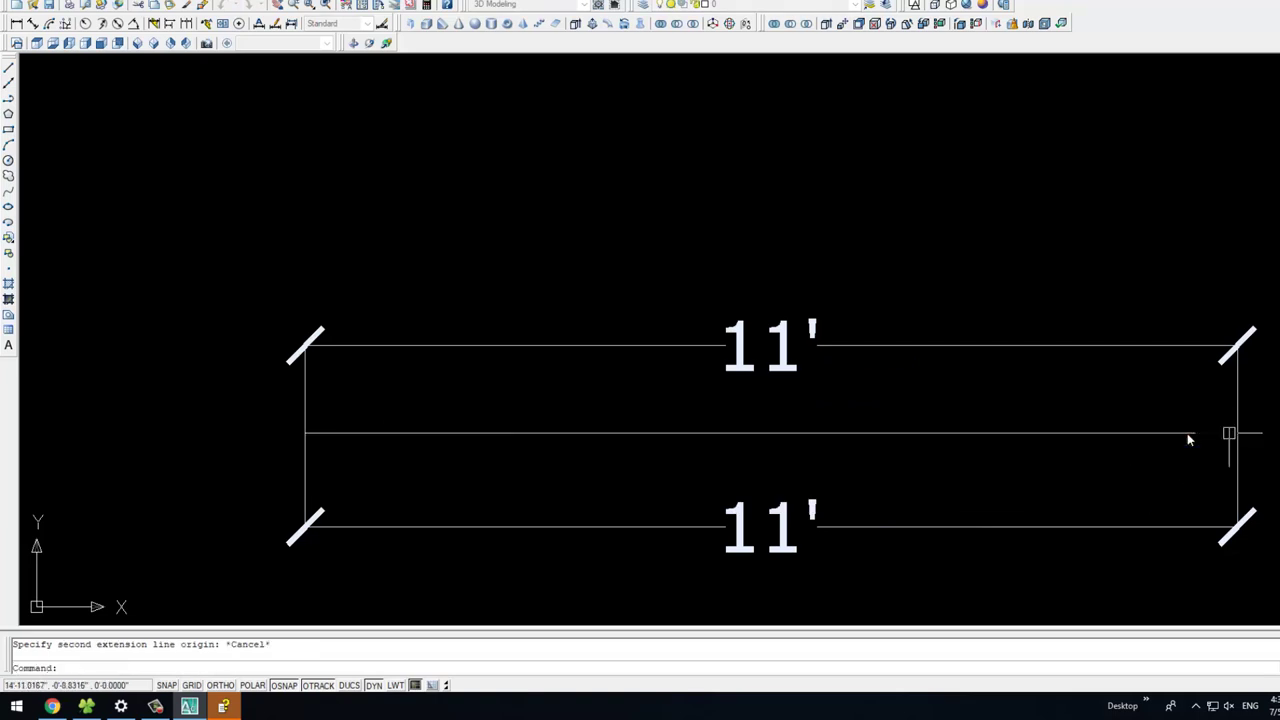
type("da")
key("Return")
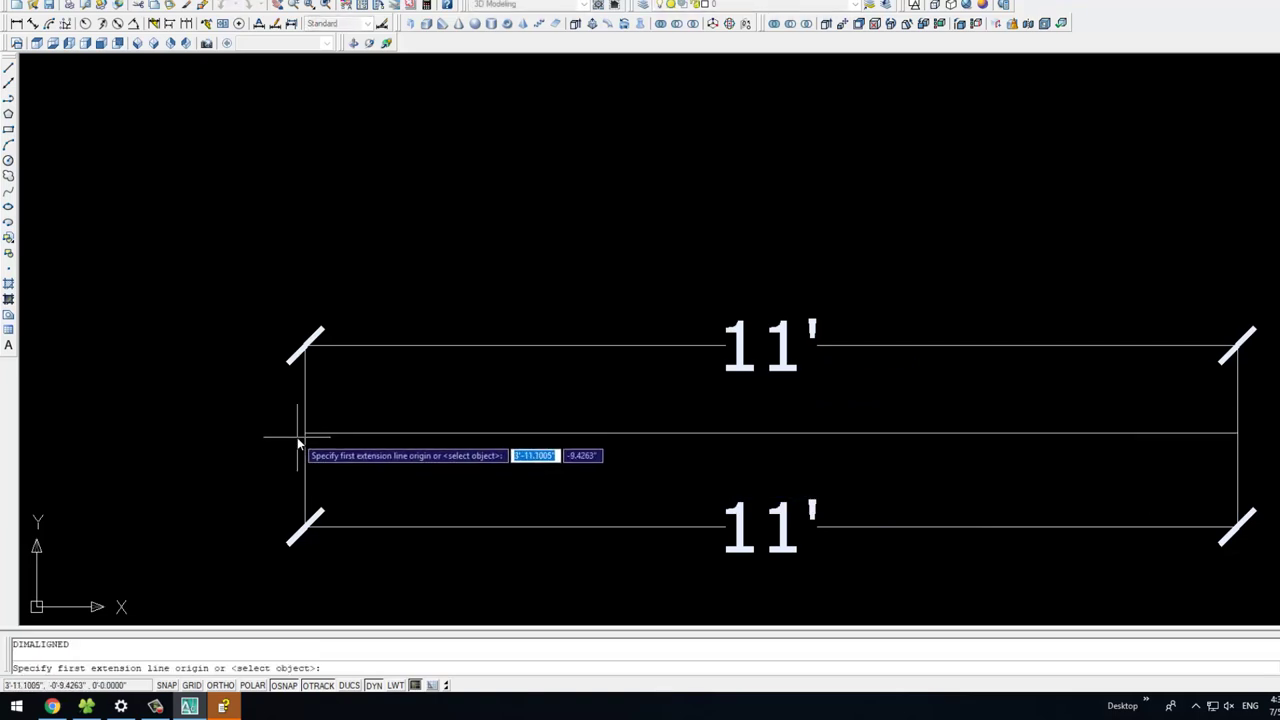
left_click(305, 433)
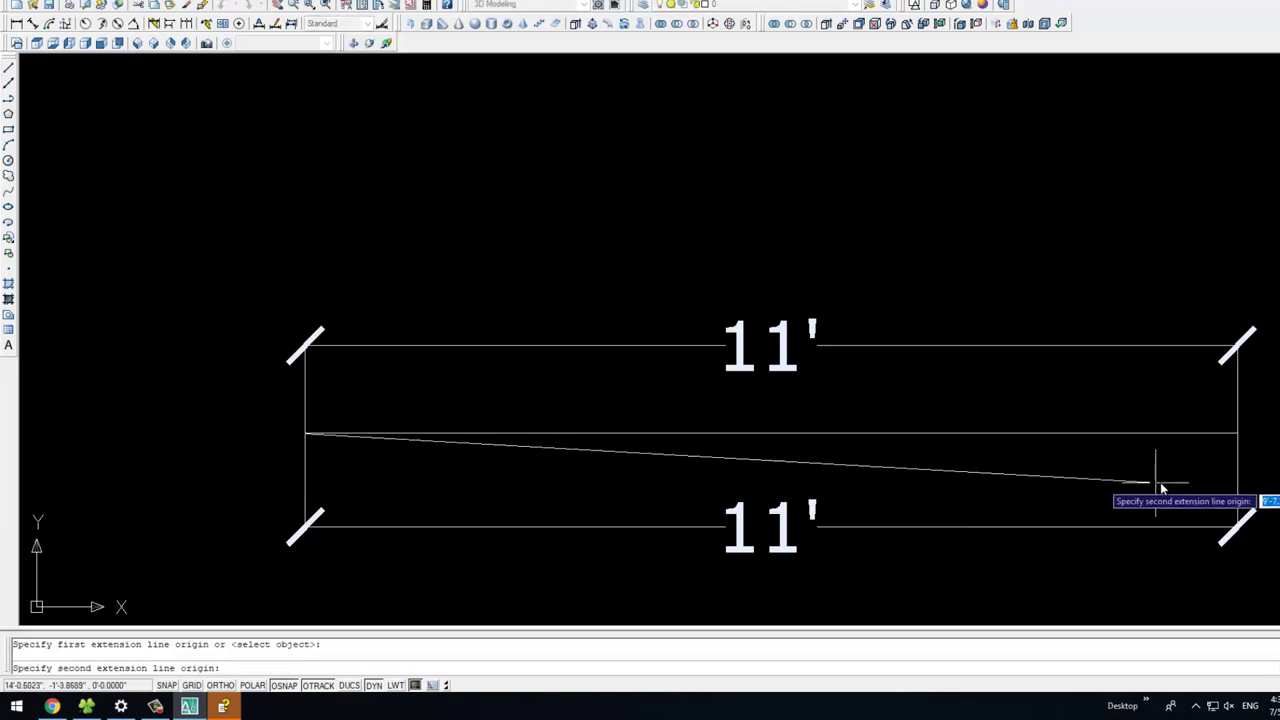
left_click(1237, 433)
left_click(873, 476)
Step: Window-select the lower dimensions and delete them
left_click(873, 476)
left_click(846, 554)
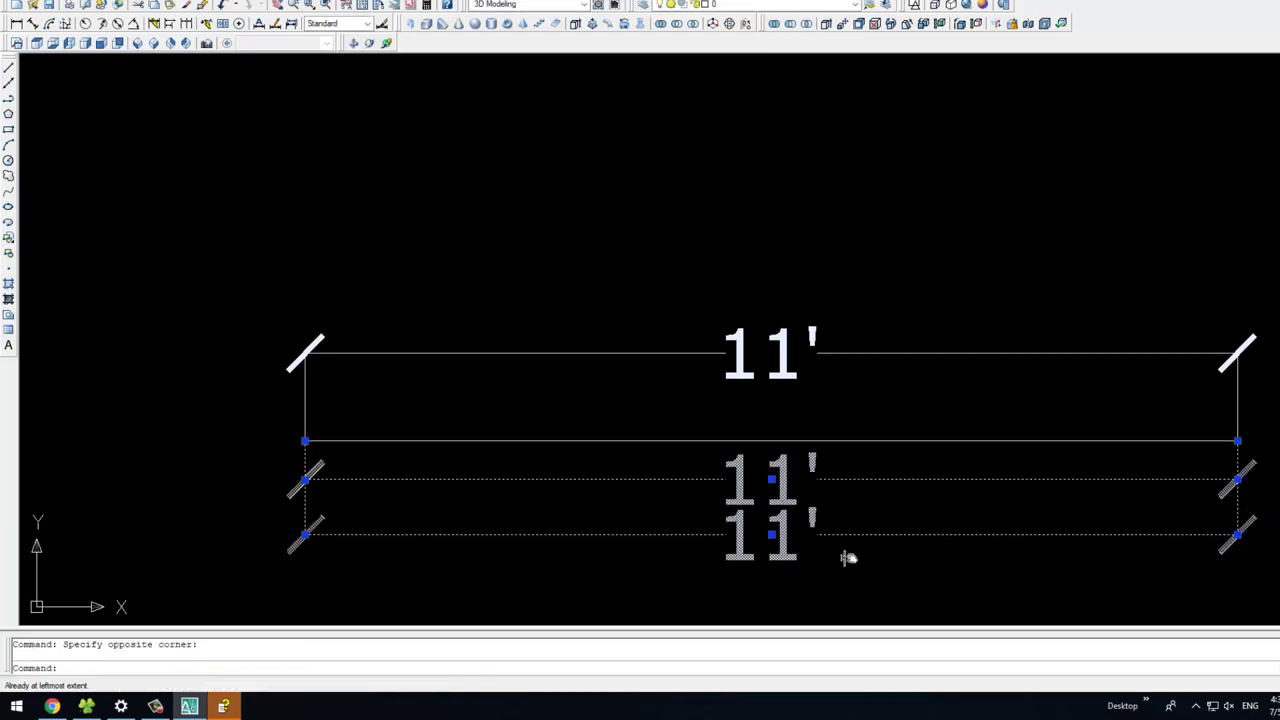
key("Delete")
Step: Add another 11' aligned dimension to the line, then select and delete it
type("da")
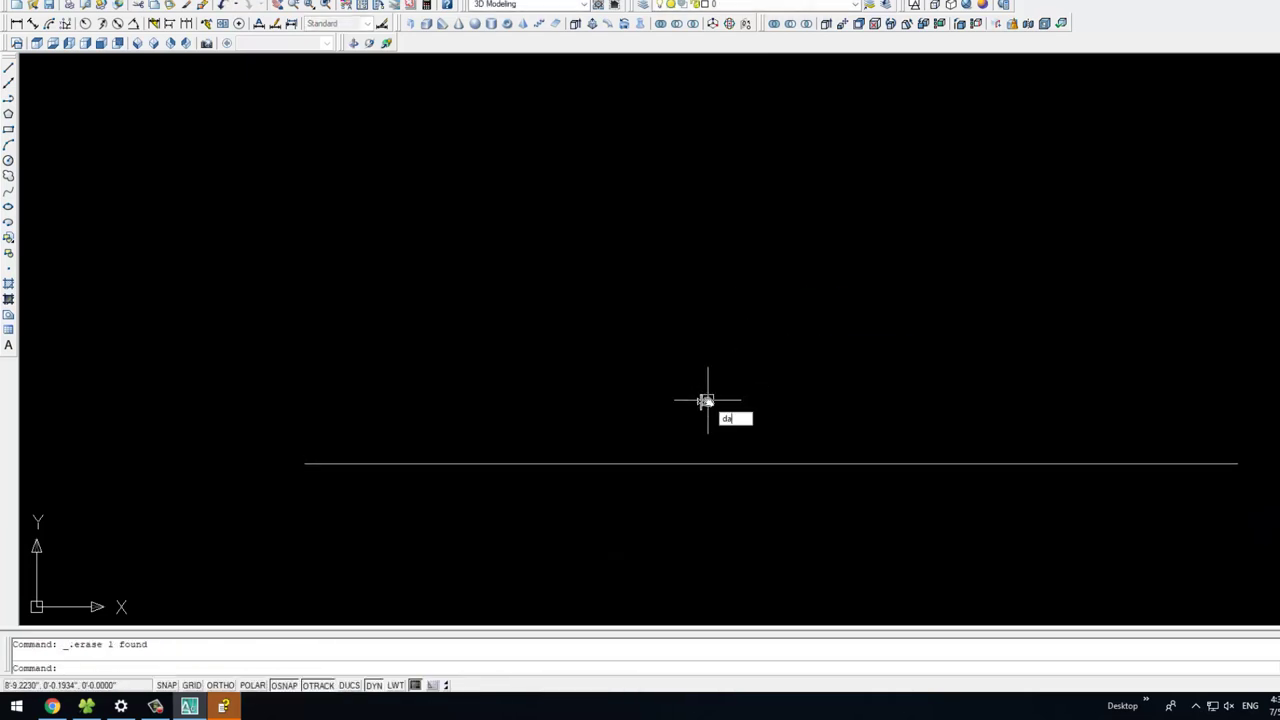
key("Return")
key("Return")
left_click(709, 463)
left_click(710, 478)
left_click_drag(737, 491, 686, 537)
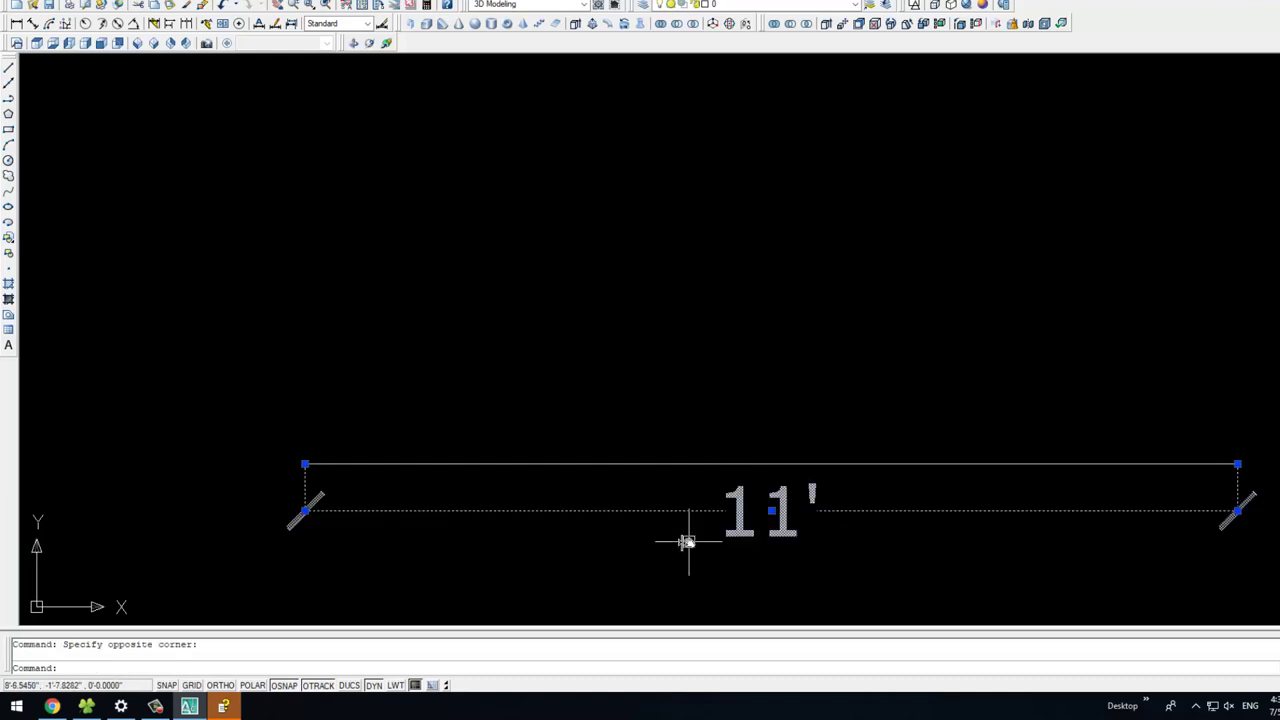
key("Delete")
Step: Select the line with a crossing window and delete it, emptying the drawing
left_click(706, 448)
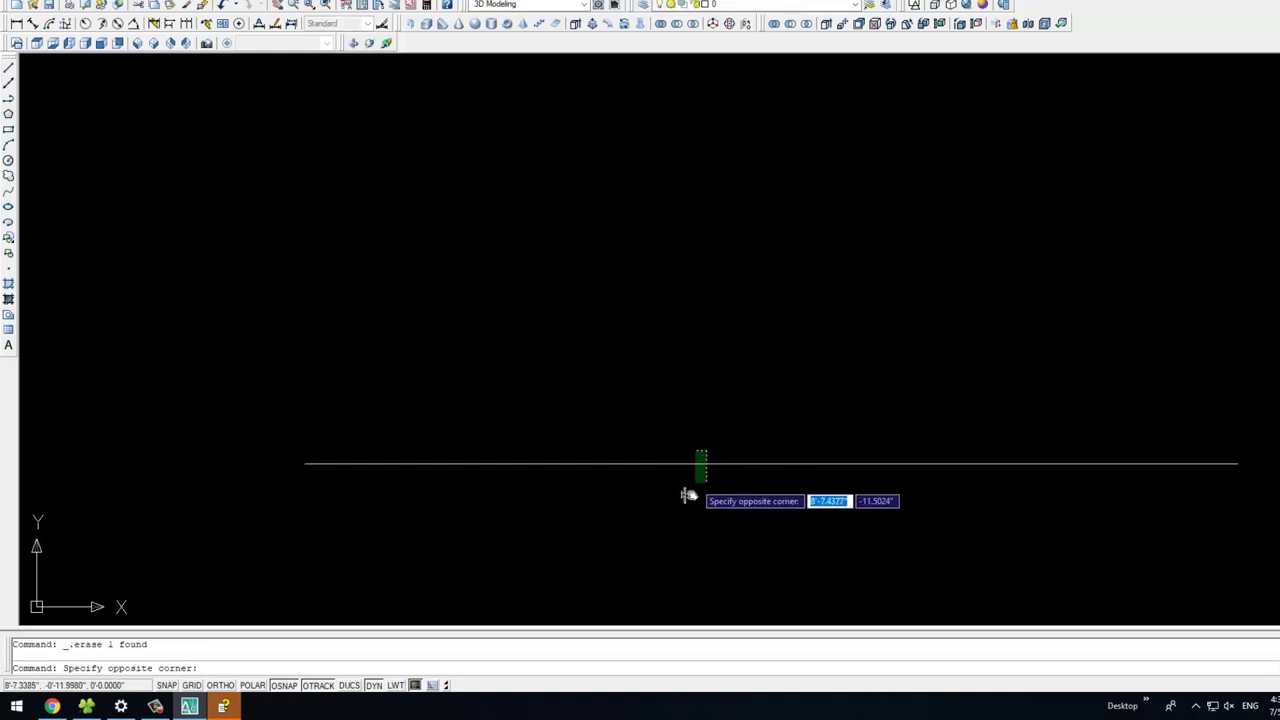
left_click(686, 494)
key("Delete")
scroll(612, 465, "down", 2)
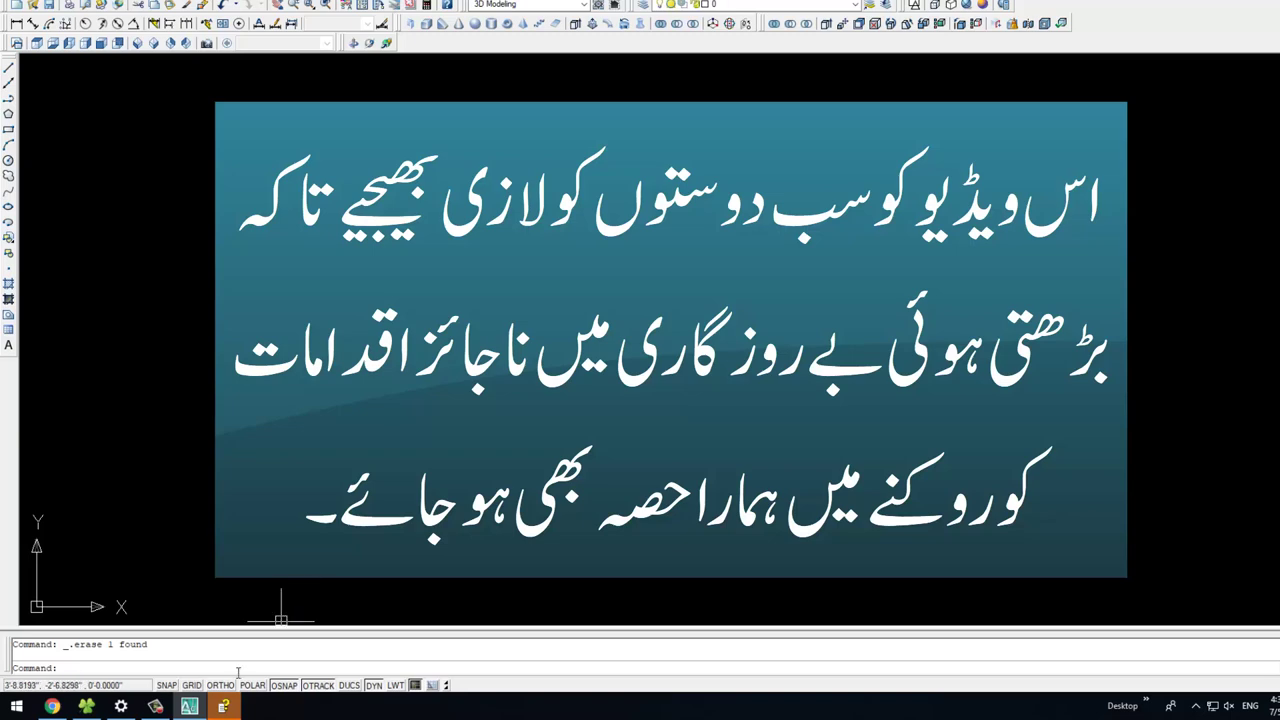
Step: Close the AcHelp Module window from its taskbar button
right_click(223, 707)
left_click(228, 684)
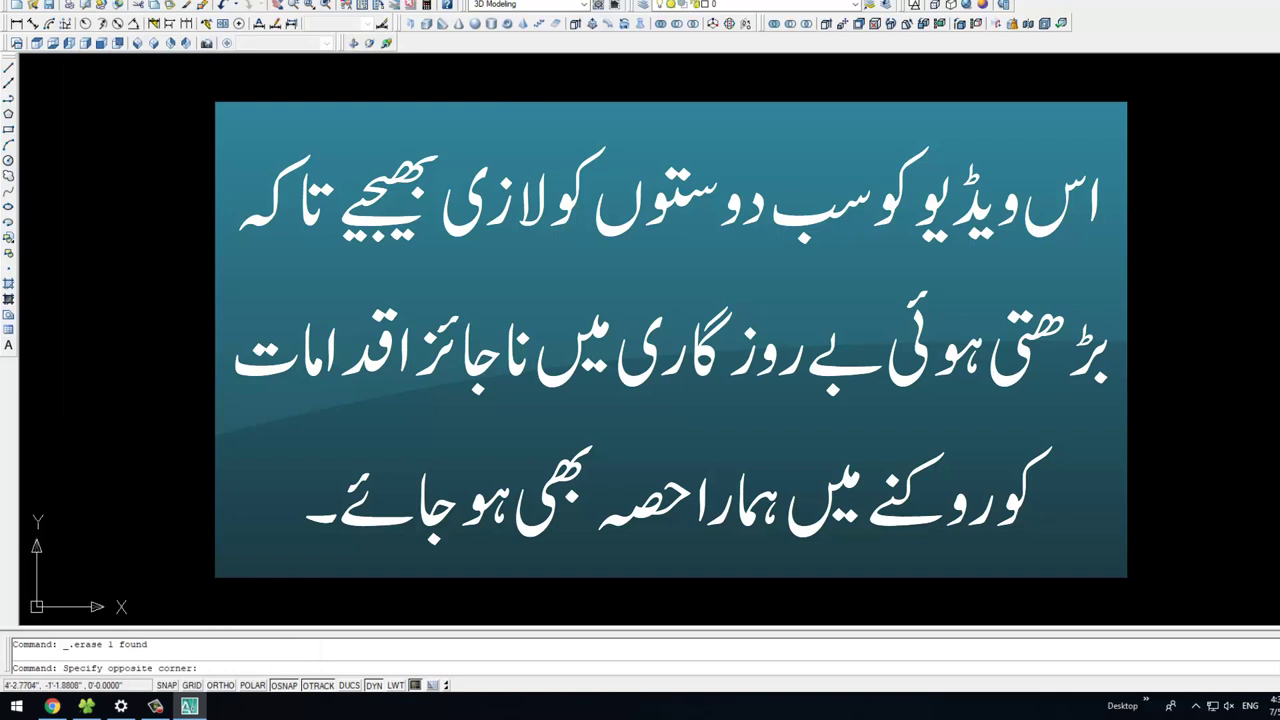